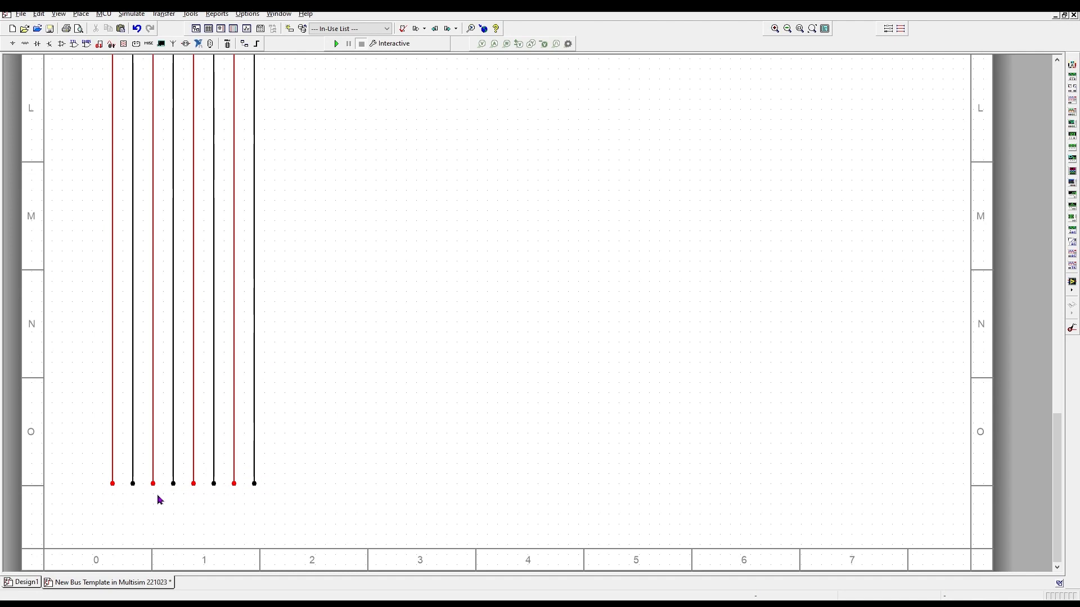
# - Switch to the blank Design1 sheet and bring its top-left corner into view
pyautogui.scroll(10, 221, 253)
pyautogui.scroll(20, 221, 255)
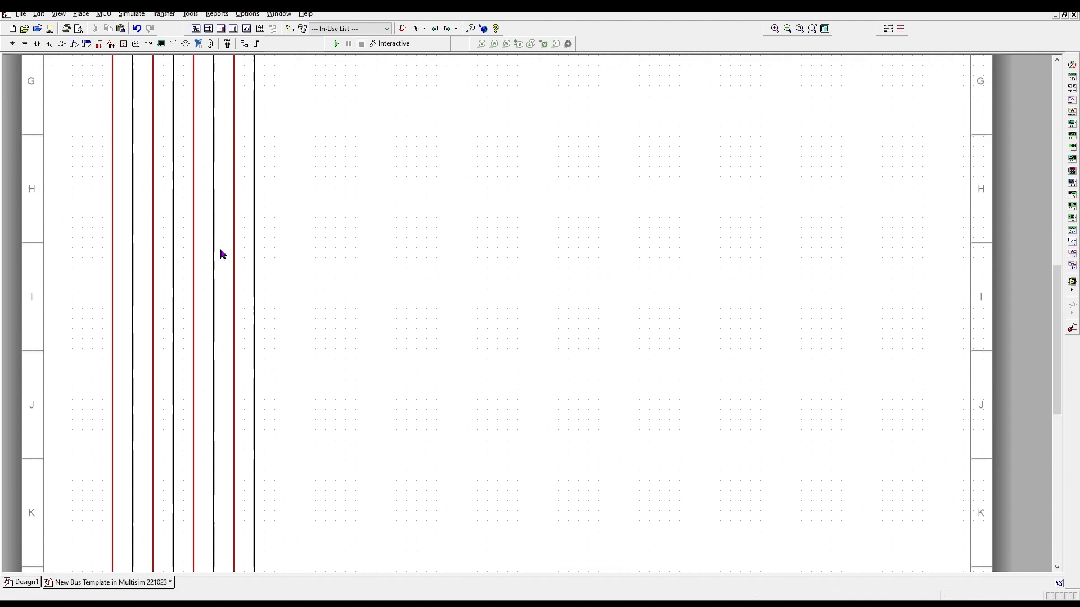
pyautogui.scroll(8, 233, 254)
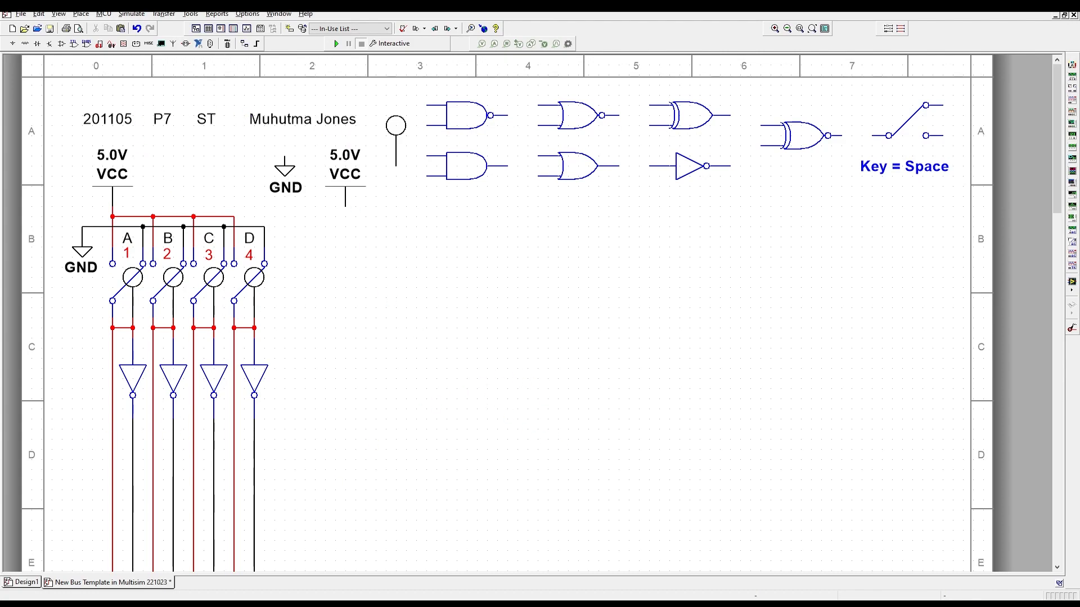
pyautogui.moveTo(28, 582)
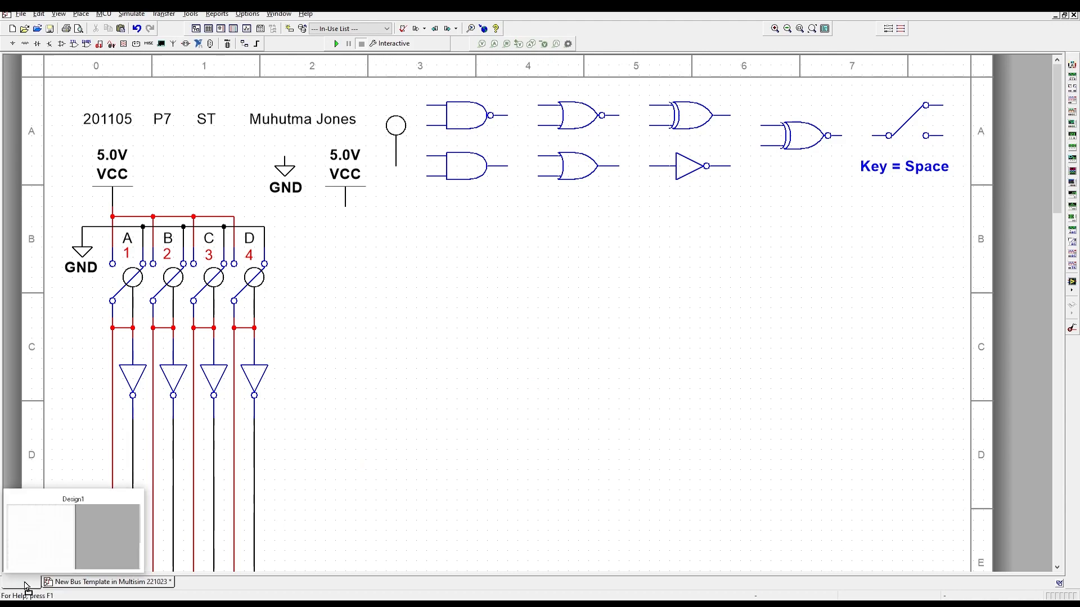
pyautogui.click(25, 582)
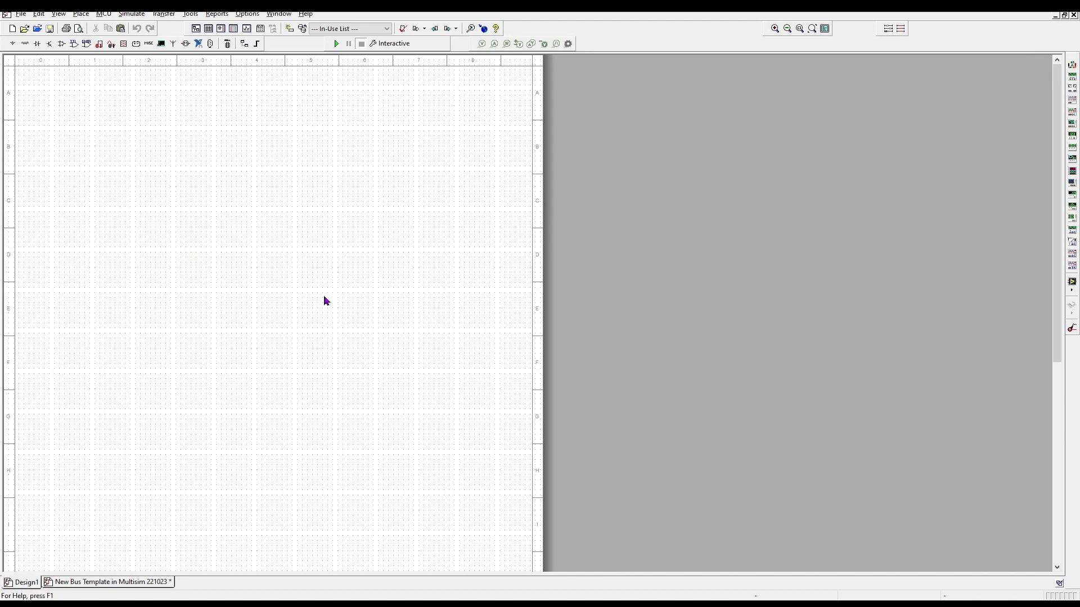
pyautogui.scroll(5, 321, 298)
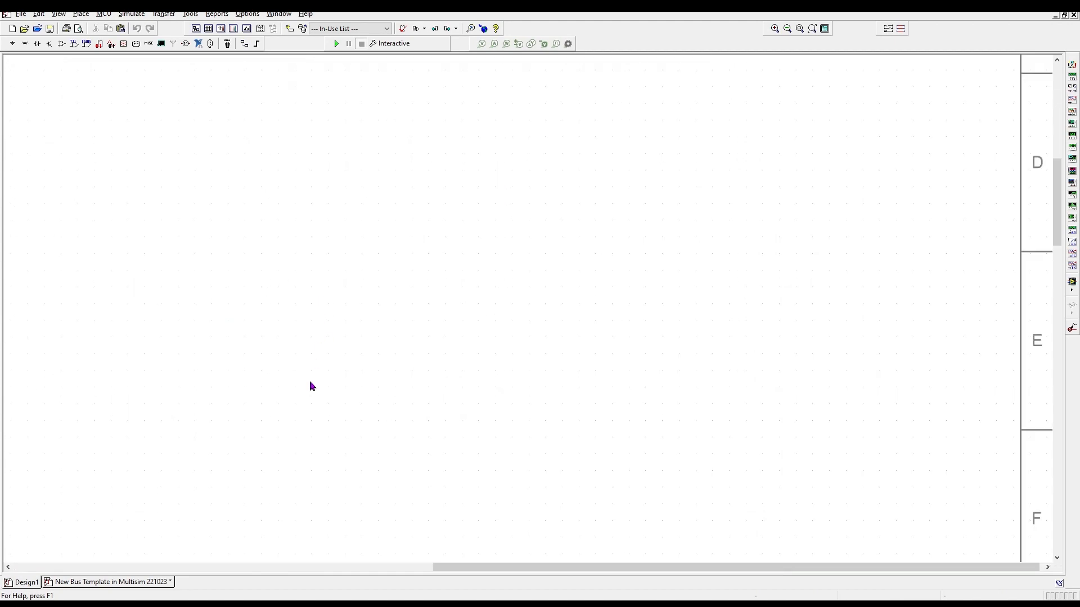
pyautogui.scroll(-2, 312, 387)
pyautogui.moveTo(427, 570); pyautogui.dragTo(107, 562)
pyautogui.scroll(3, 88, 385)
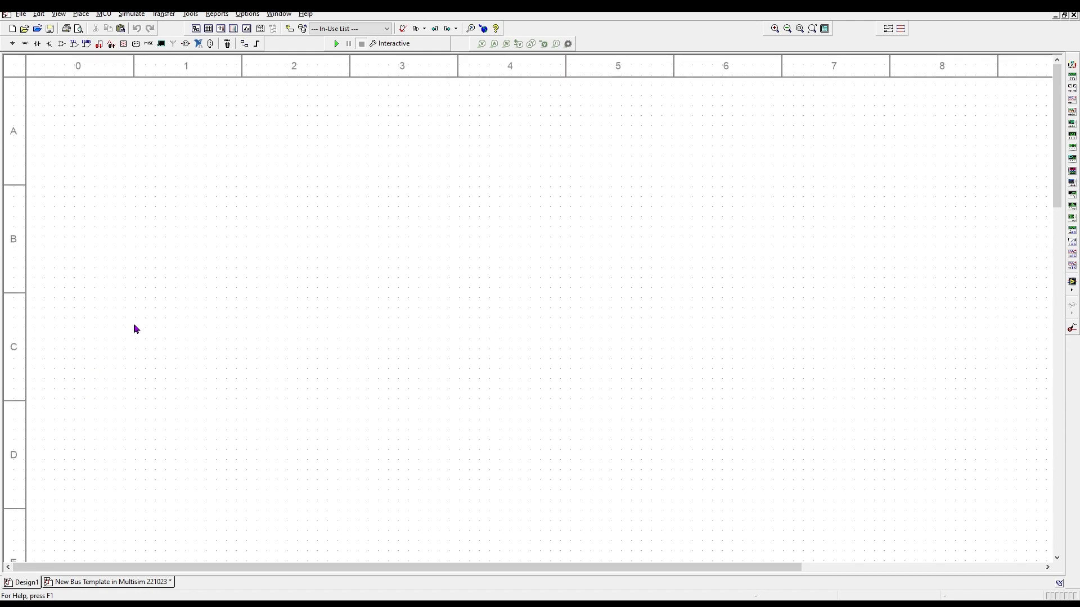
pyautogui.click(82, 14)
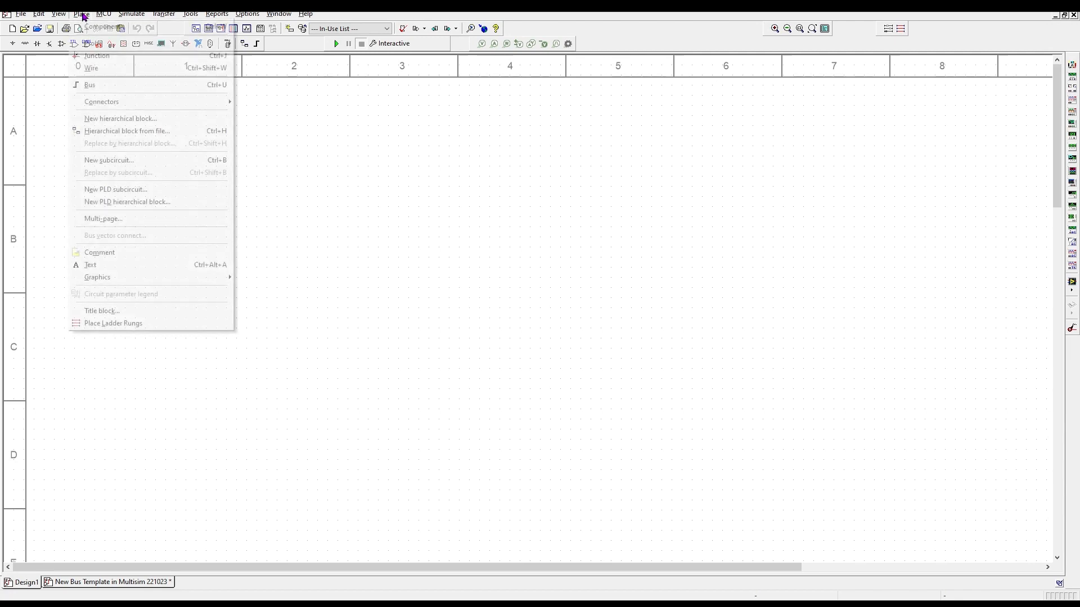
# - Add a title text line reading 231011, P3, C2 and the student's name at top-left
pyautogui.click(128, 264)
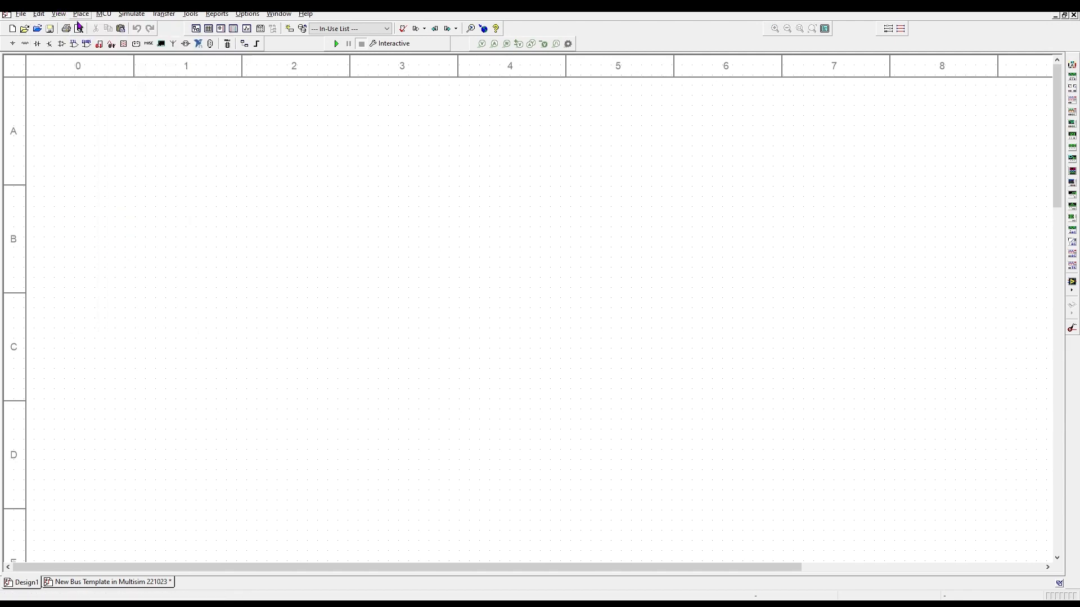
pyautogui.click(63, 104)
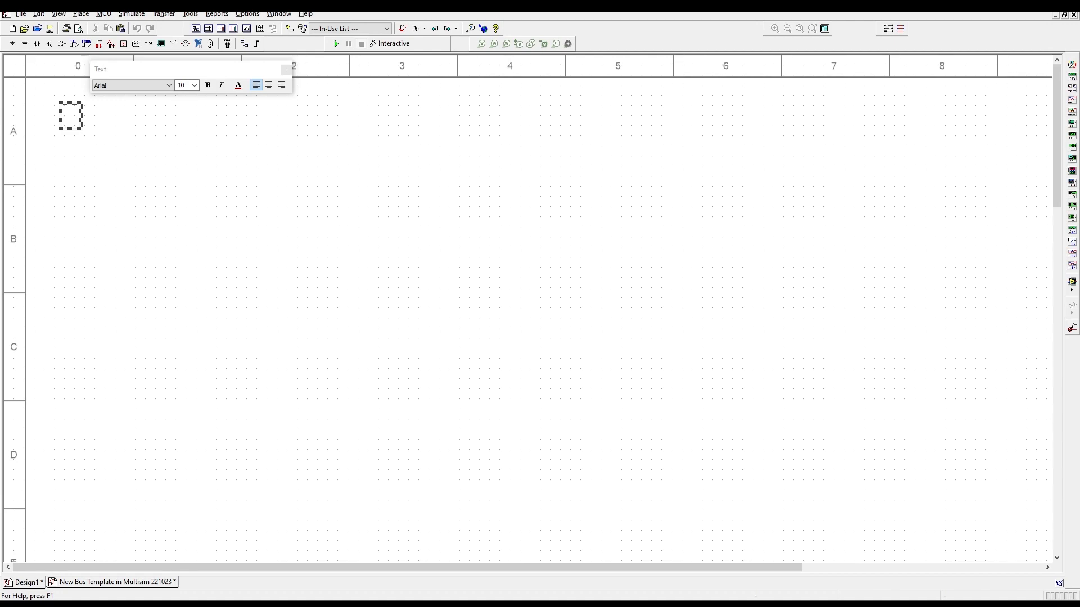
pyautogui.write('231011')
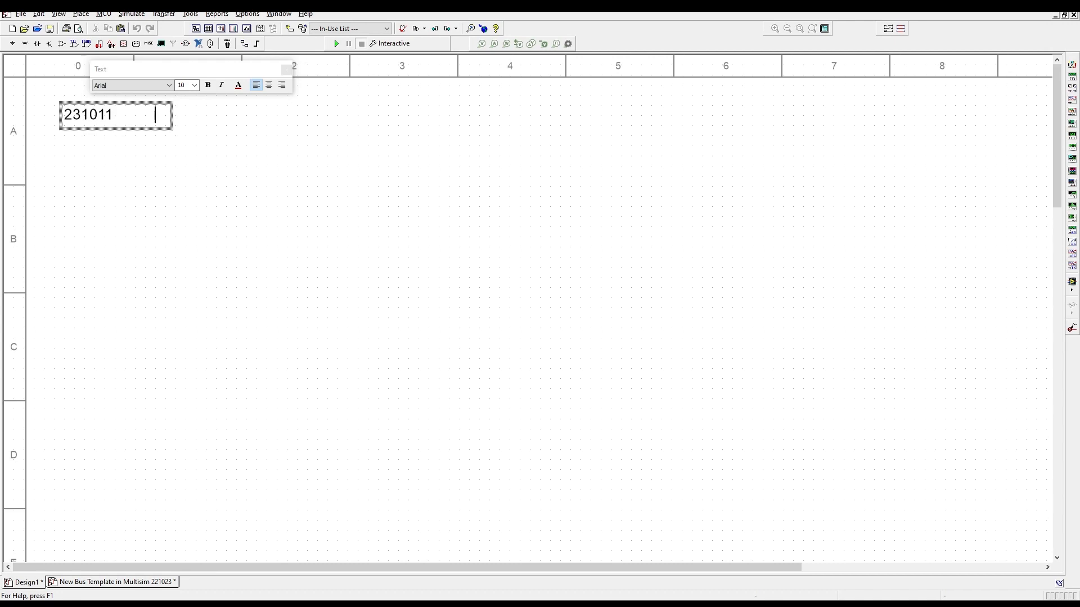
pyautogui.write('P3')
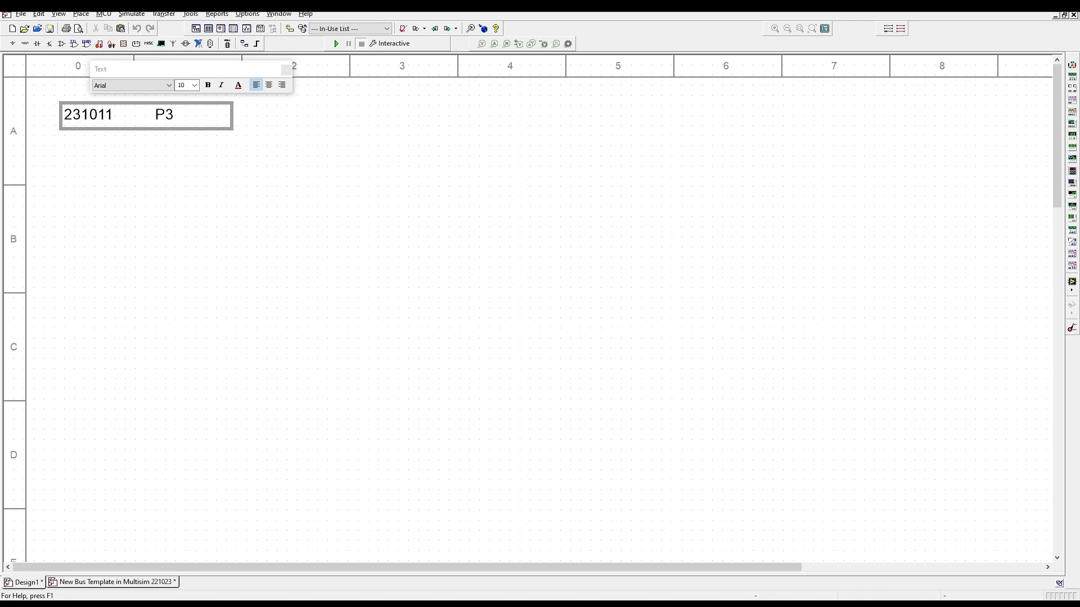
pyautogui.write('C2      ')
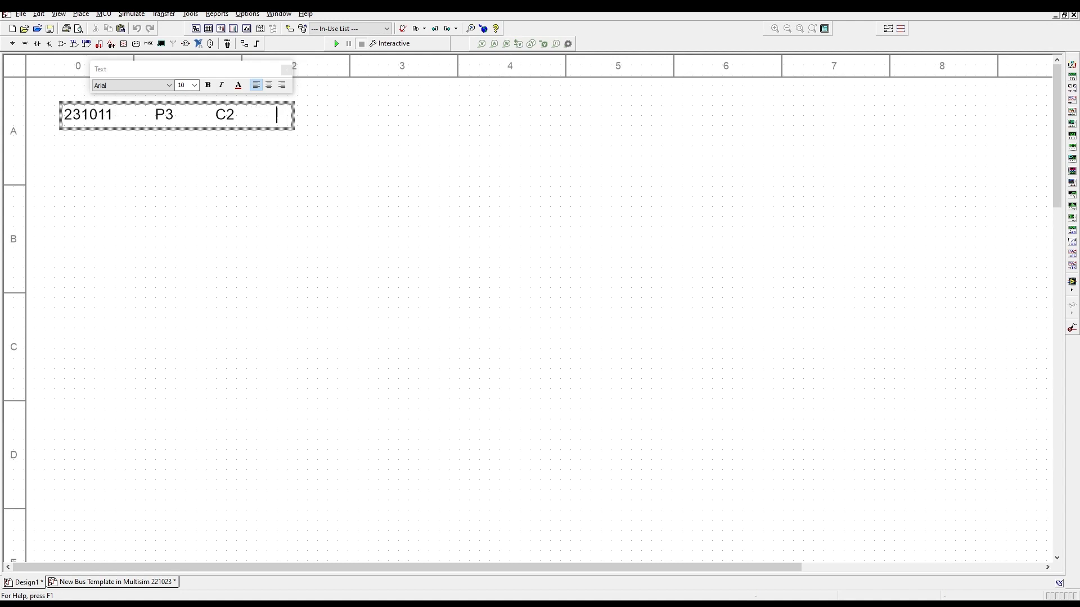
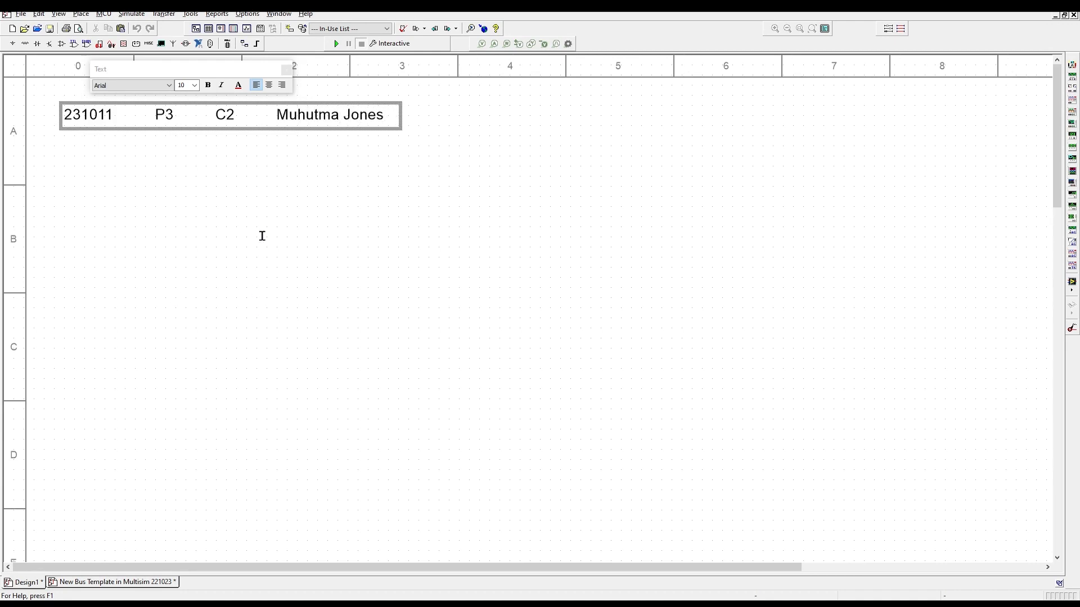
pyautogui.click(246, 195)
pyautogui.click(223, 147)
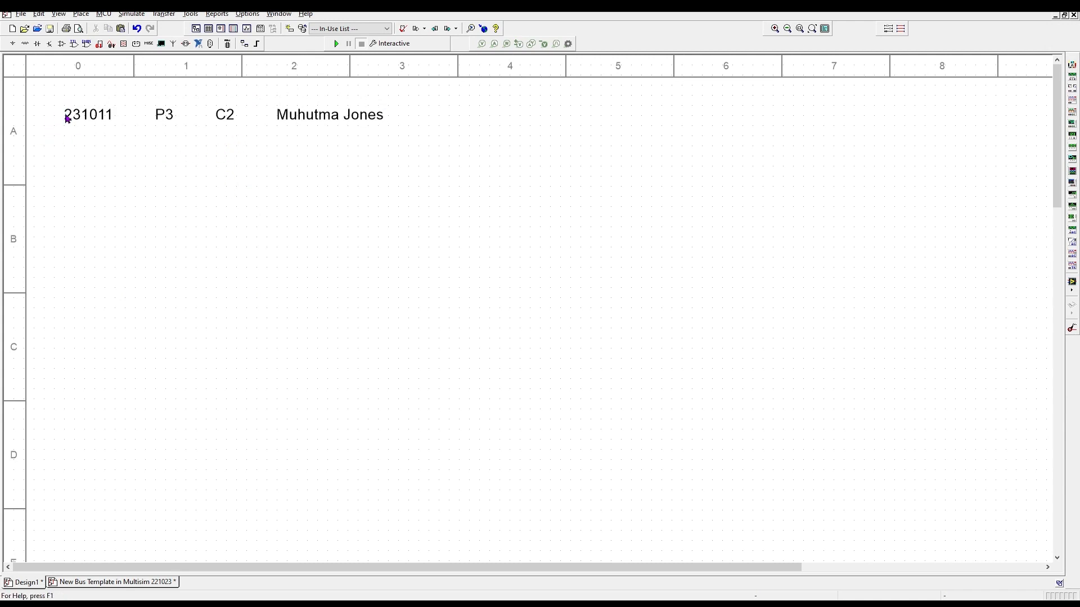
# - Drag the title text up-left and nudge it with arrow keys into the corner
pyautogui.click(231, 117)
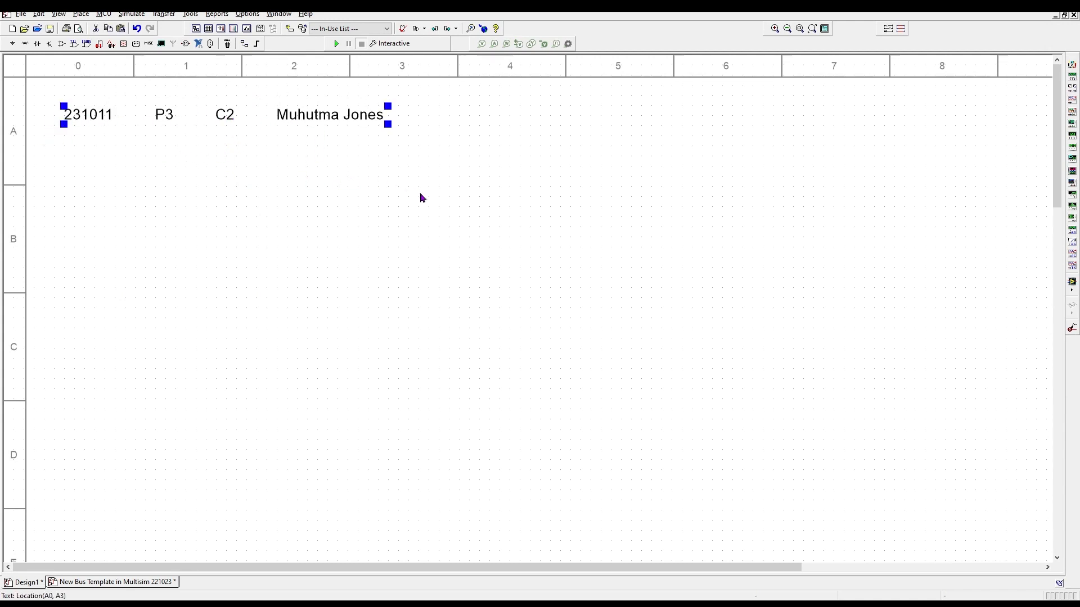
pyautogui.moveTo(247, 114); pyautogui.dragTo(216, 93)
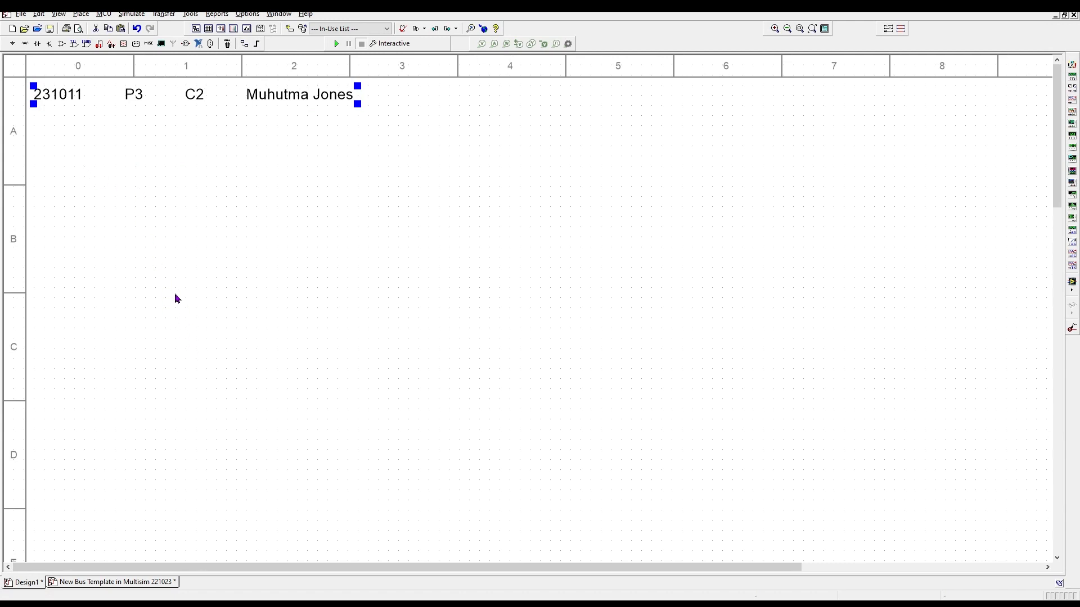
pyautogui.press('Up')
pyautogui.press('Up')
pyautogui.press('Up')
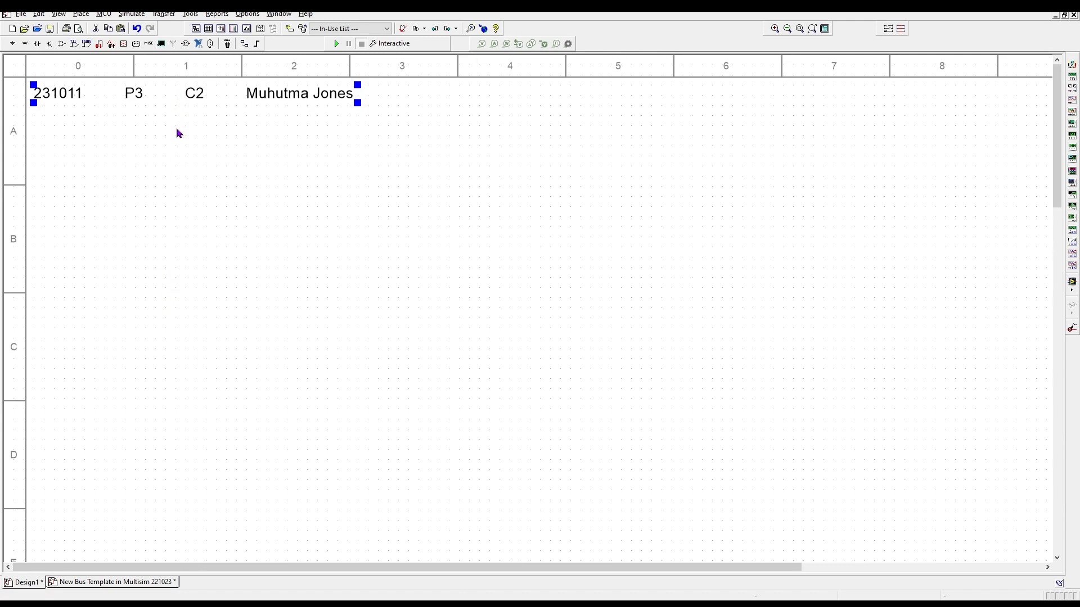
pyautogui.press('Up')
pyautogui.press('Up')
pyautogui.press('Down')
pyautogui.press('Down')
pyautogui.press('Down')
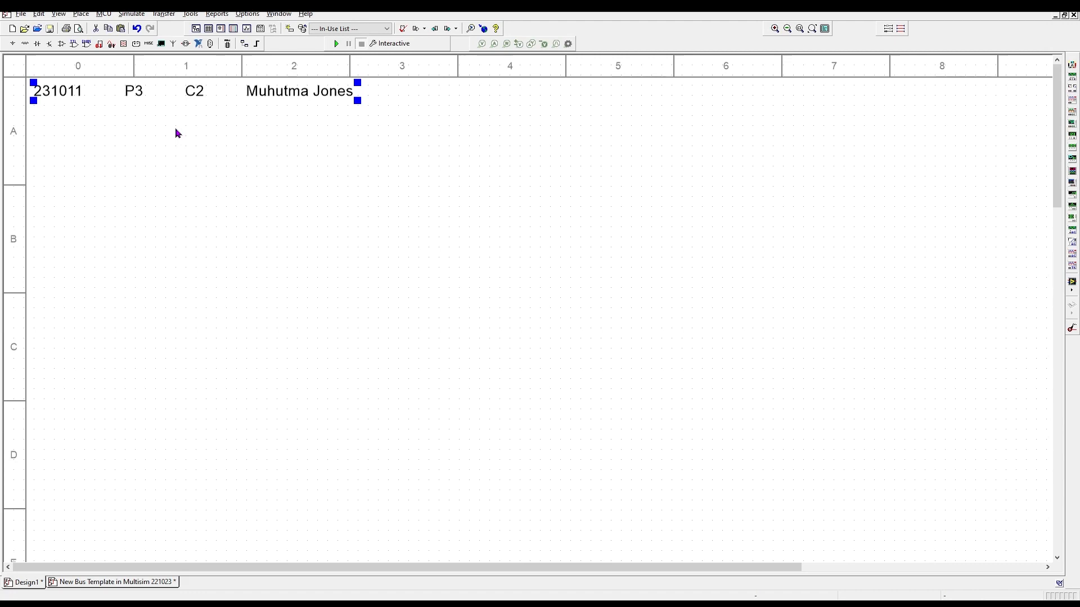
pyautogui.press('Up')
pyautogui.click(175, 130)
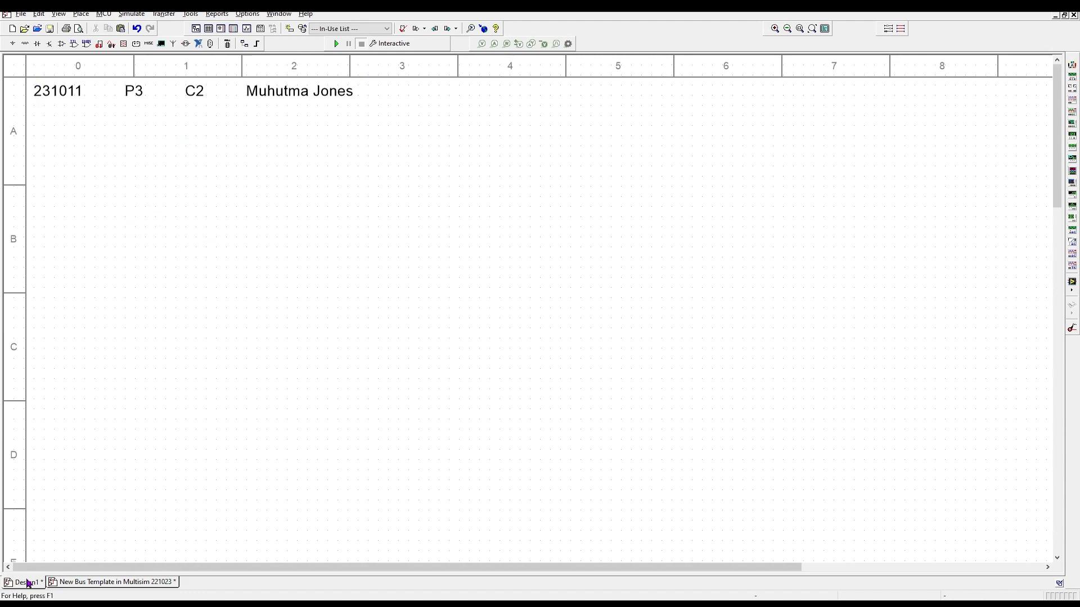
pyautogui.click(104, 584)
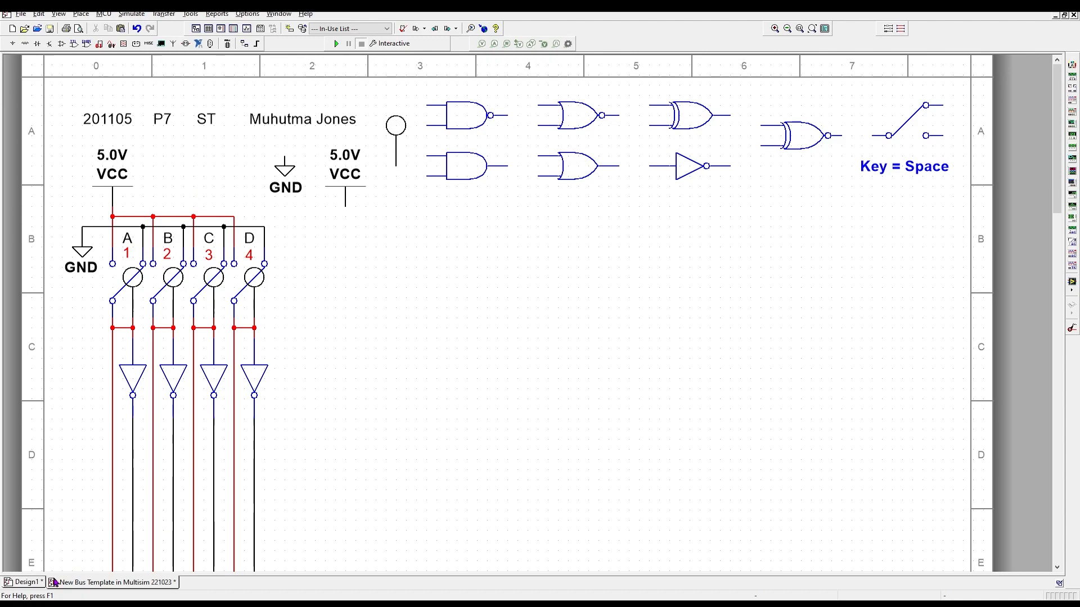
pyautogui.click(25, 583)
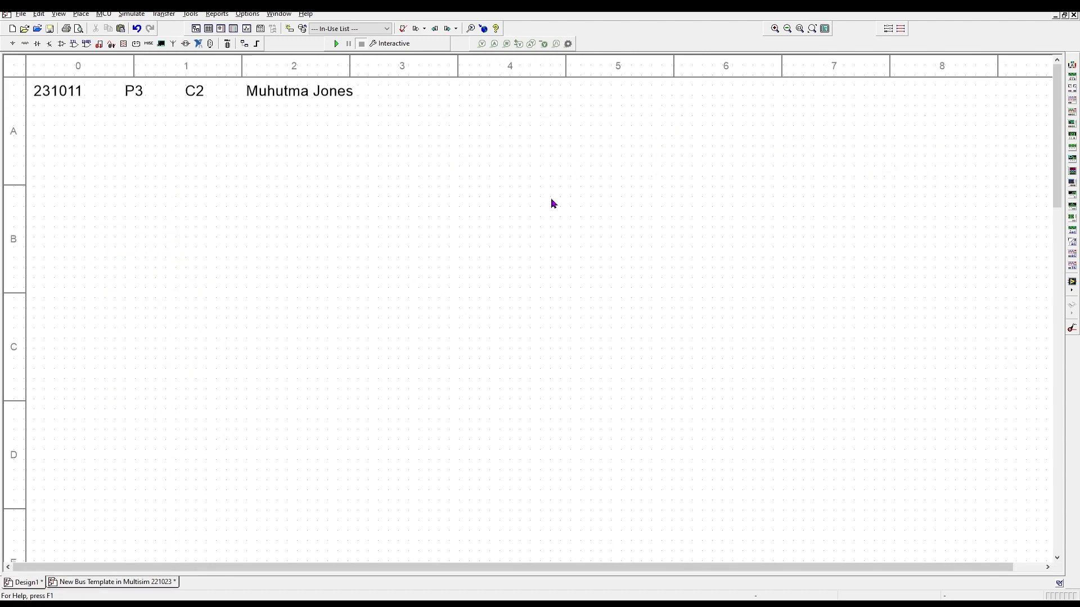
# - Search 'vcc' and place a 5.0V VCC supply just below the title line
pyautogui.rightClick(569, 176)
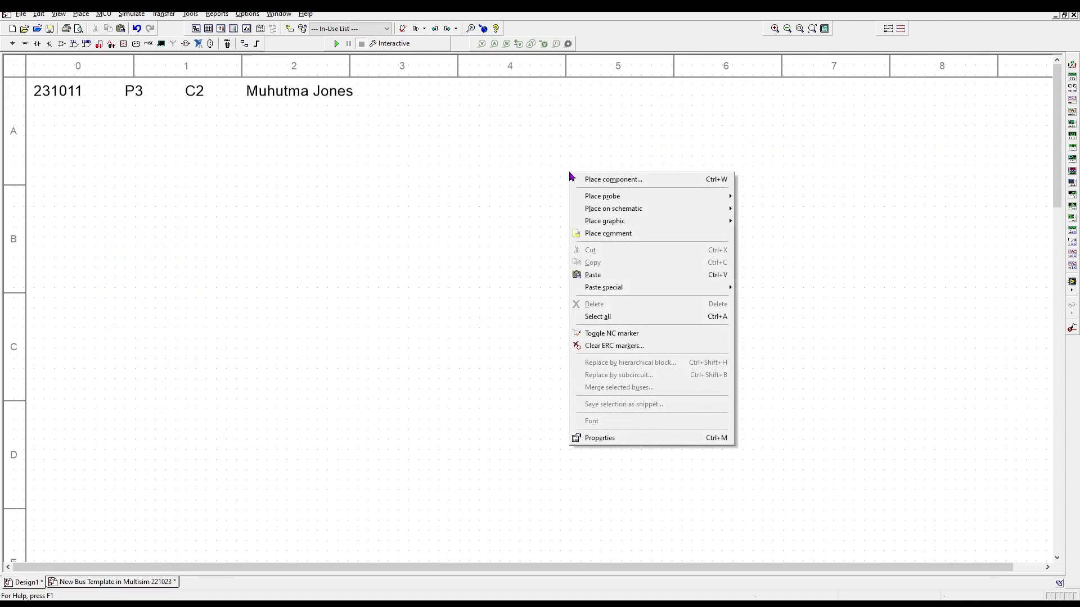
pyautogui.click(579, 177)
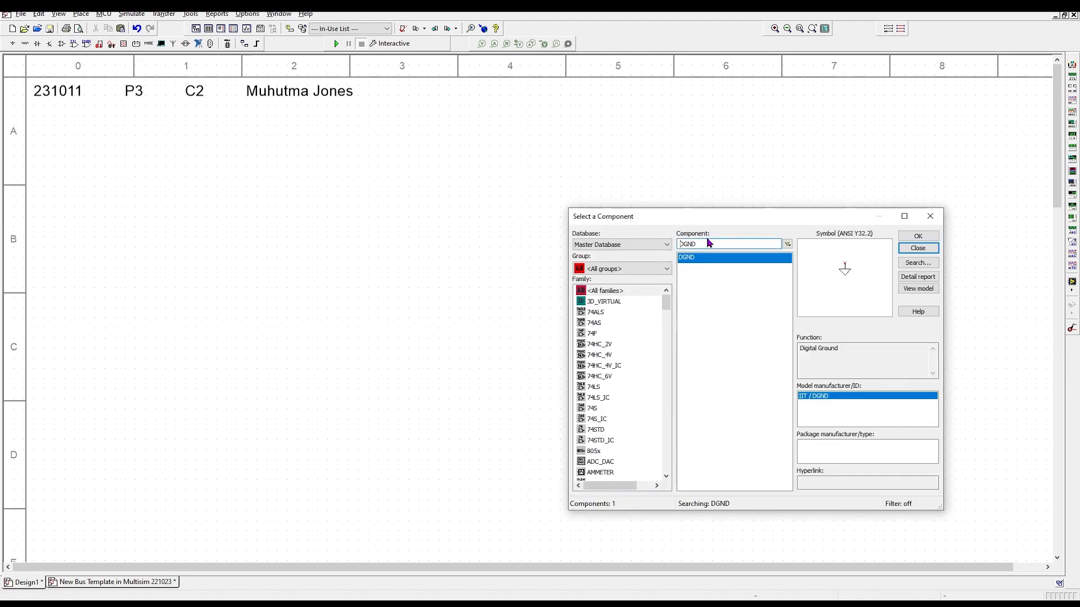
pyautogui.moveTo(699, 243); pyautogui.dragTo(584, 230)
pyautogui.write('vcc')
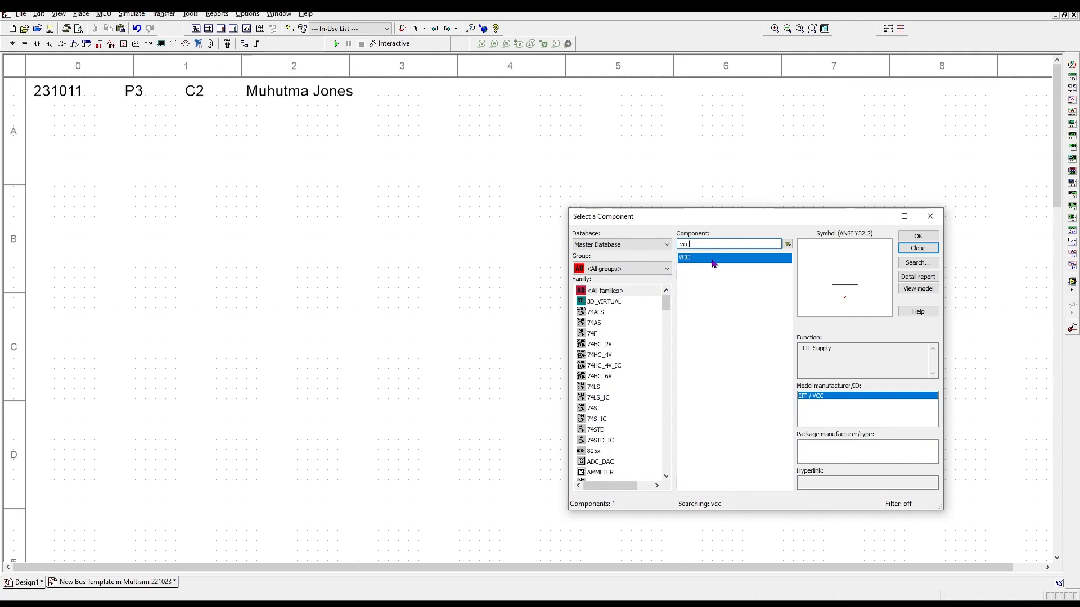
pyautogui.doubleClick(731, 258)
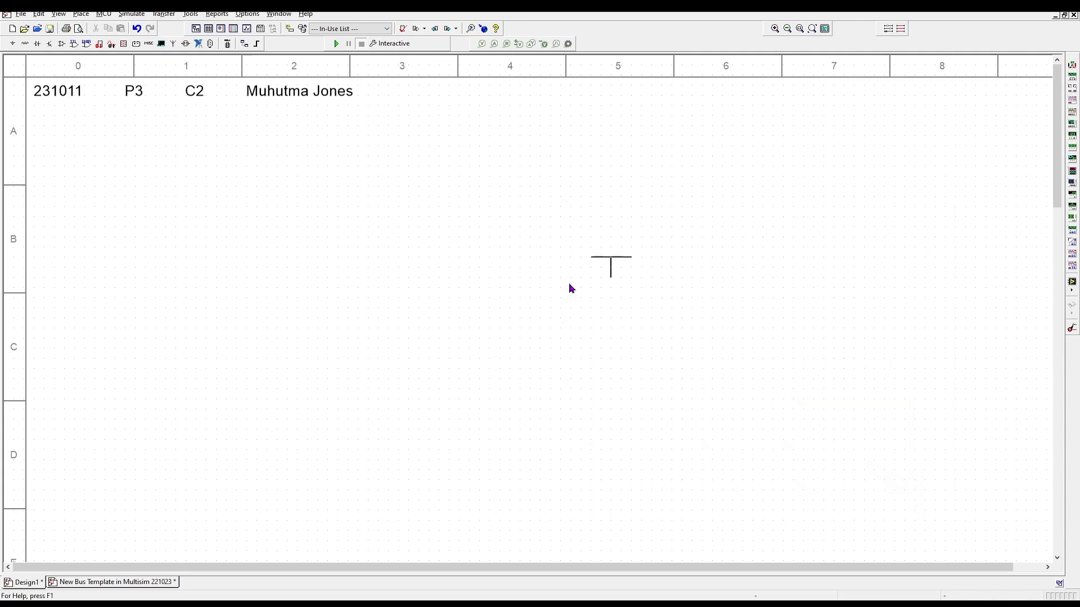
pyautogui.click(325, 148)
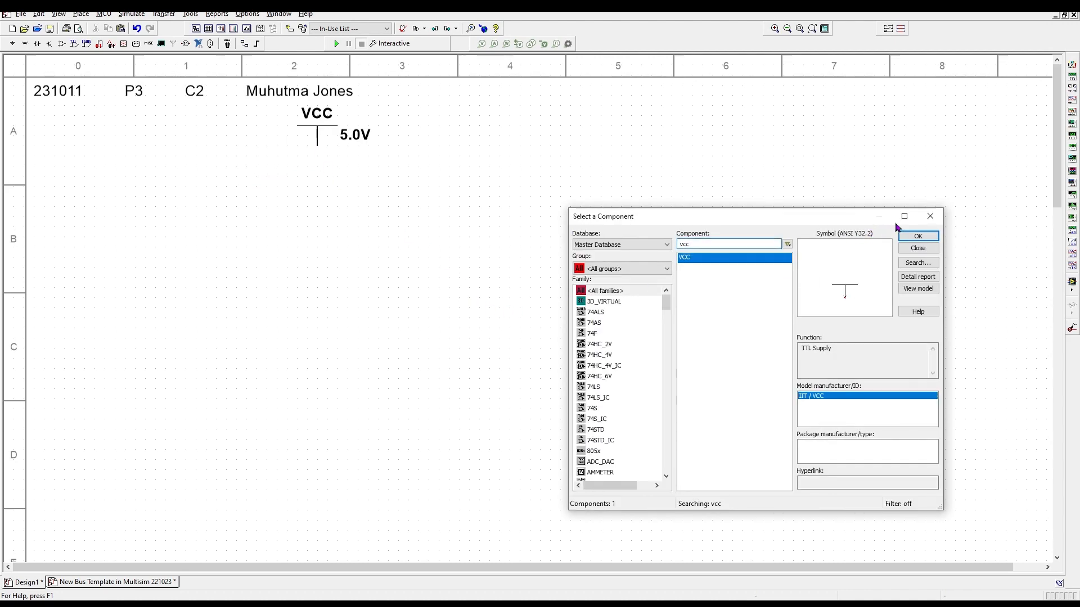
pyautogui.doubleClick(706, 243)
# - Place a DGND digital ground symbol below the VCC supply
pyautogui.write('D')
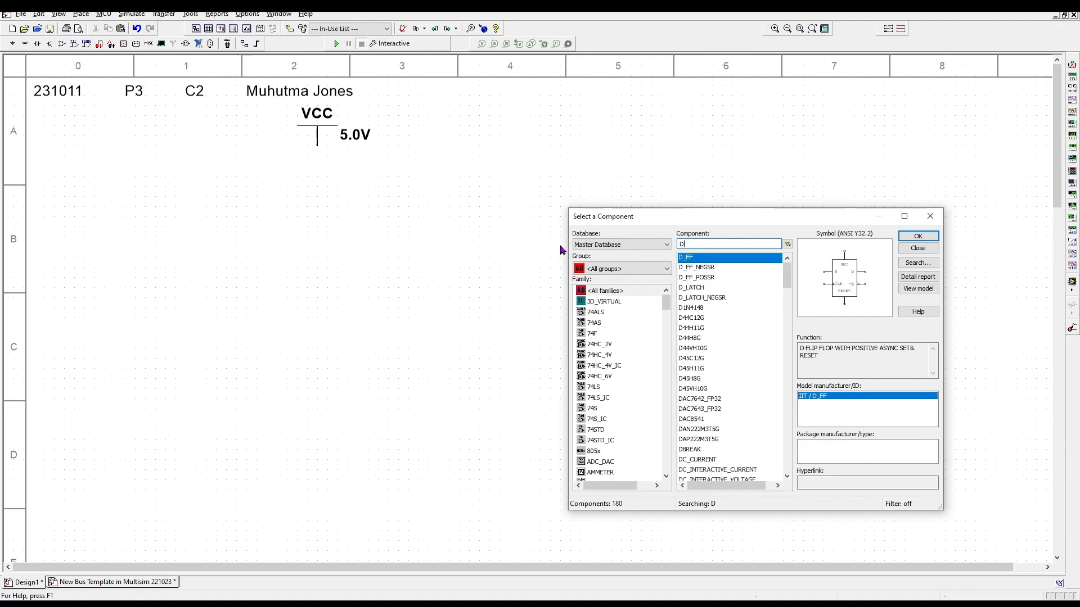
pyautogui.write('GND')
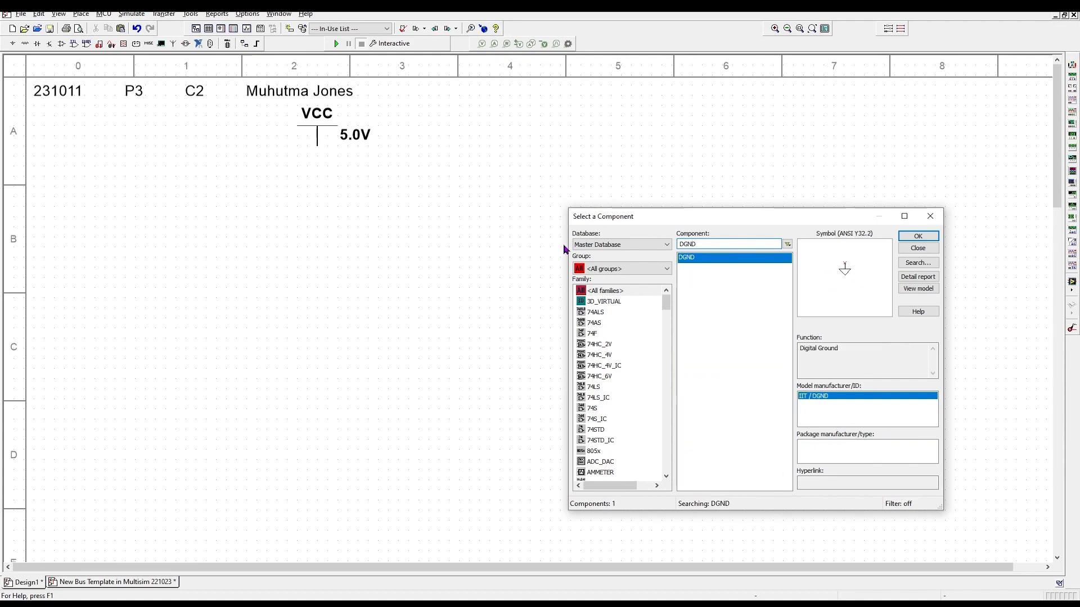
pyautogui.doubleClick(702, 259)
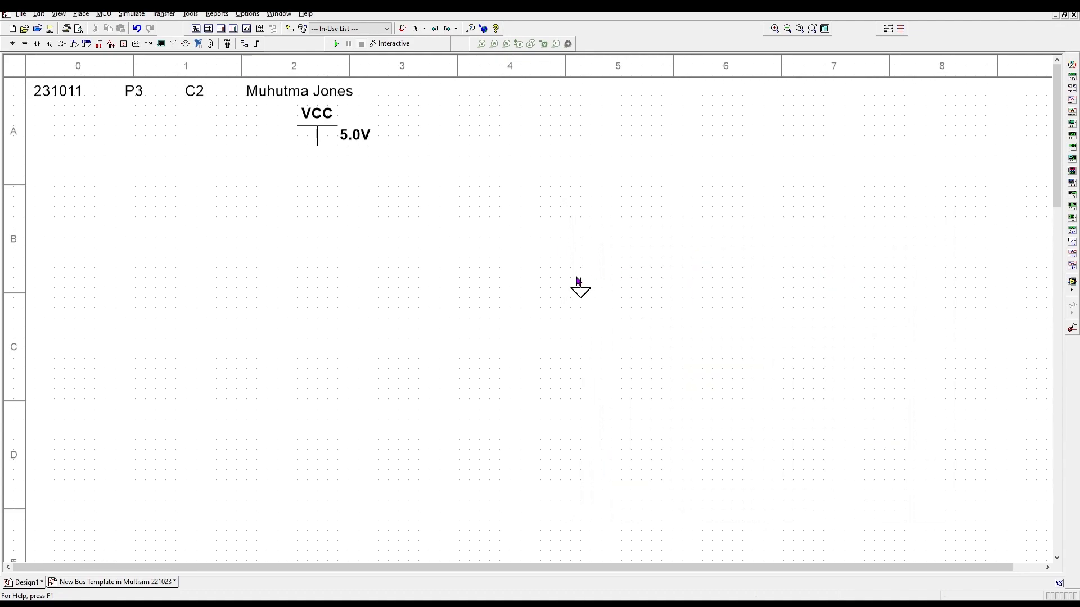
pyautogui.click(328, 189)
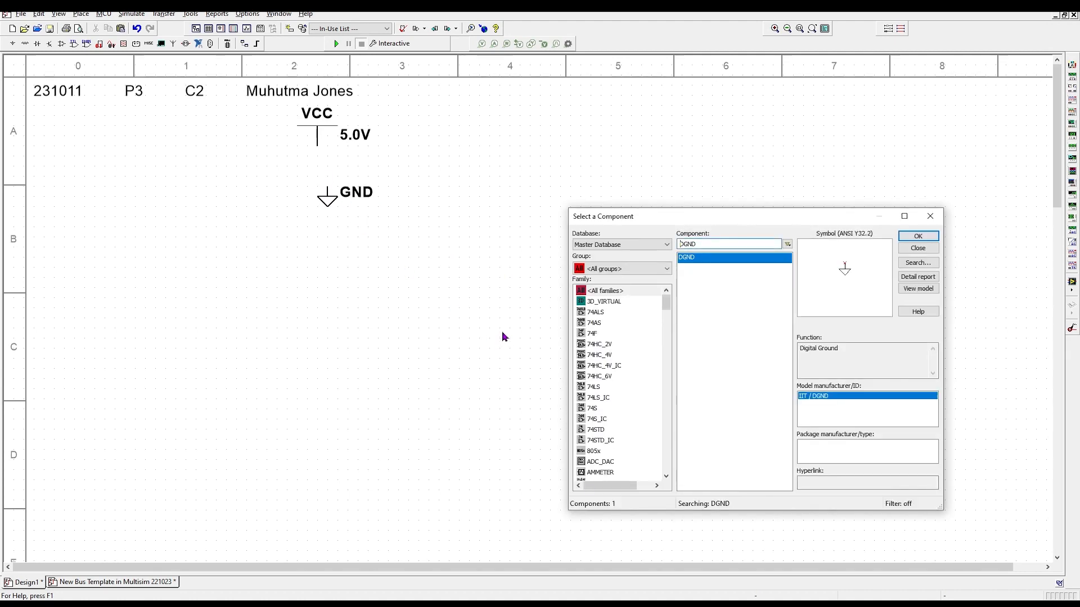
# - Search the component database for 'Probe' to list the twelve probe variants
pyautogui.click(698, 244)
pyautogui.doubleClick(687, 243)
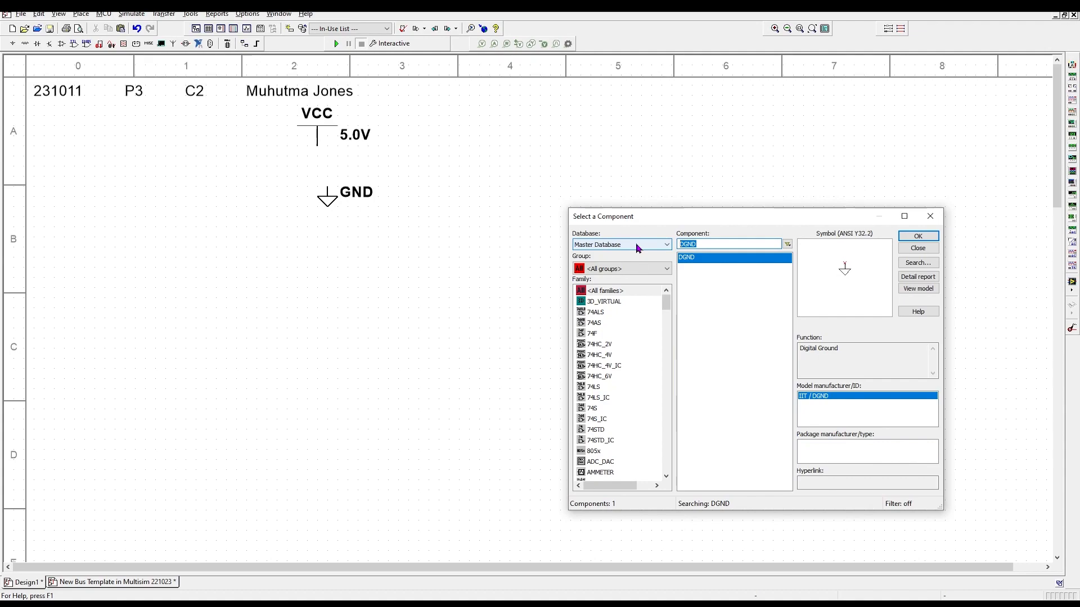
pyautogui.write('Probe')
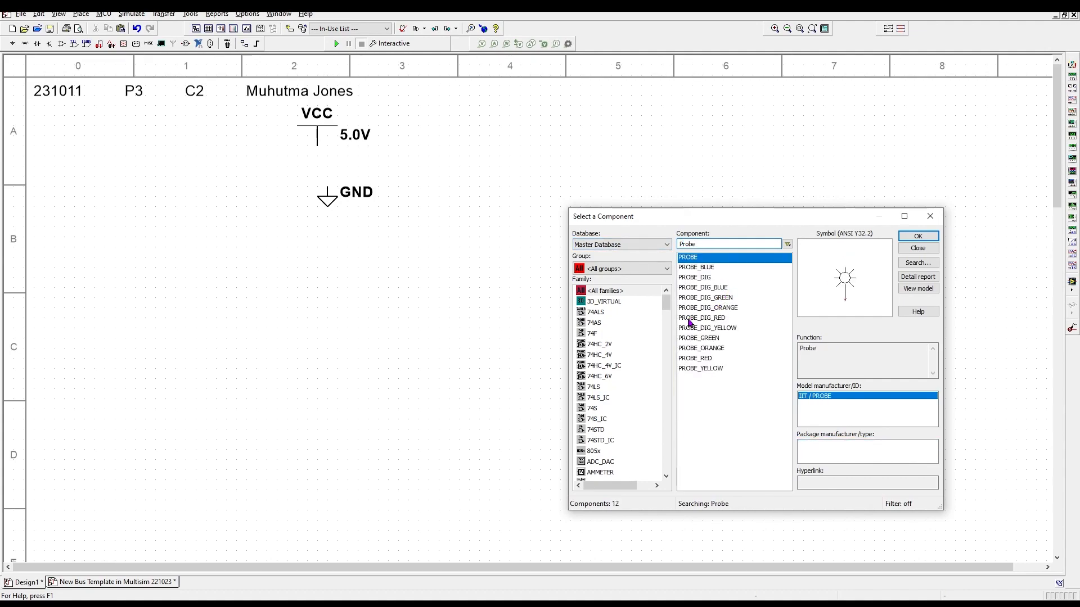
# - Place PROBE_RED as X1 (2.5V) to the right of the VCC supply
pyautogui.doubleClick(694, 359)
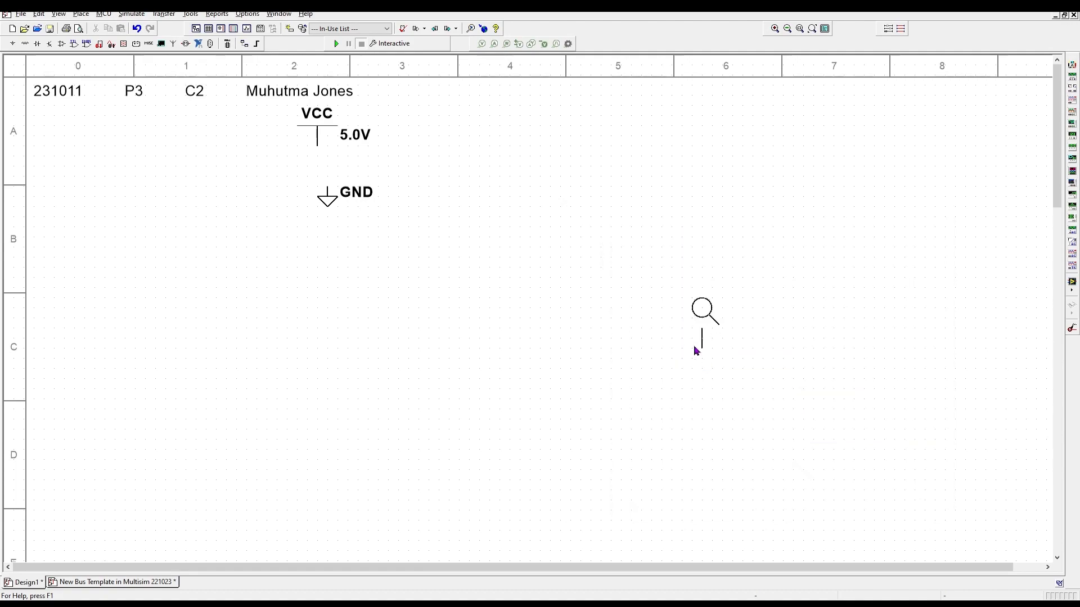
pyautogui.click(424, 176)
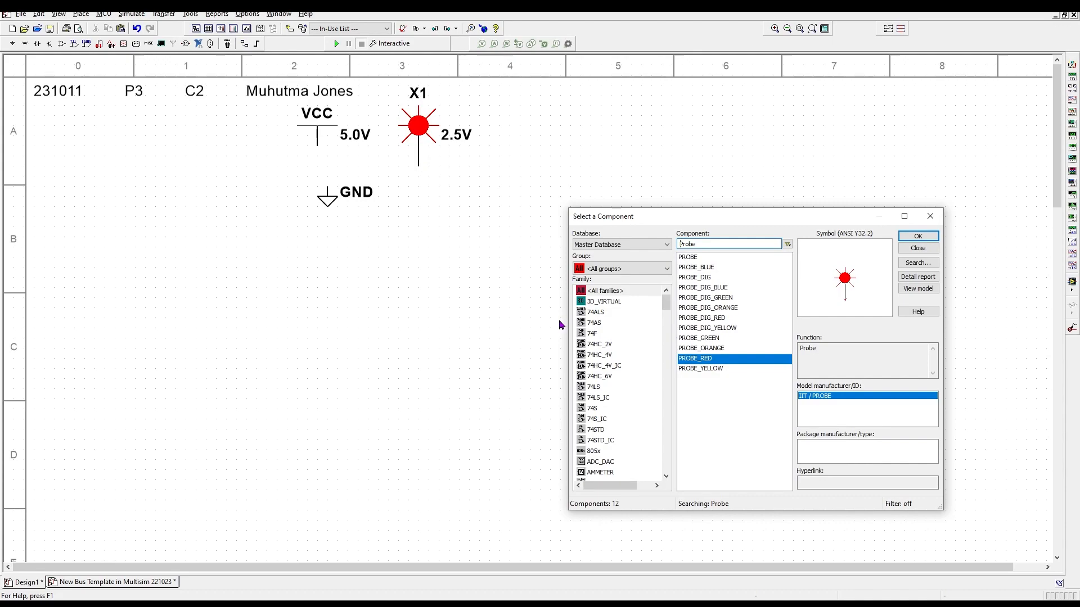
pyautogui.click(419, 128)
pyautogui.click(454, 213)
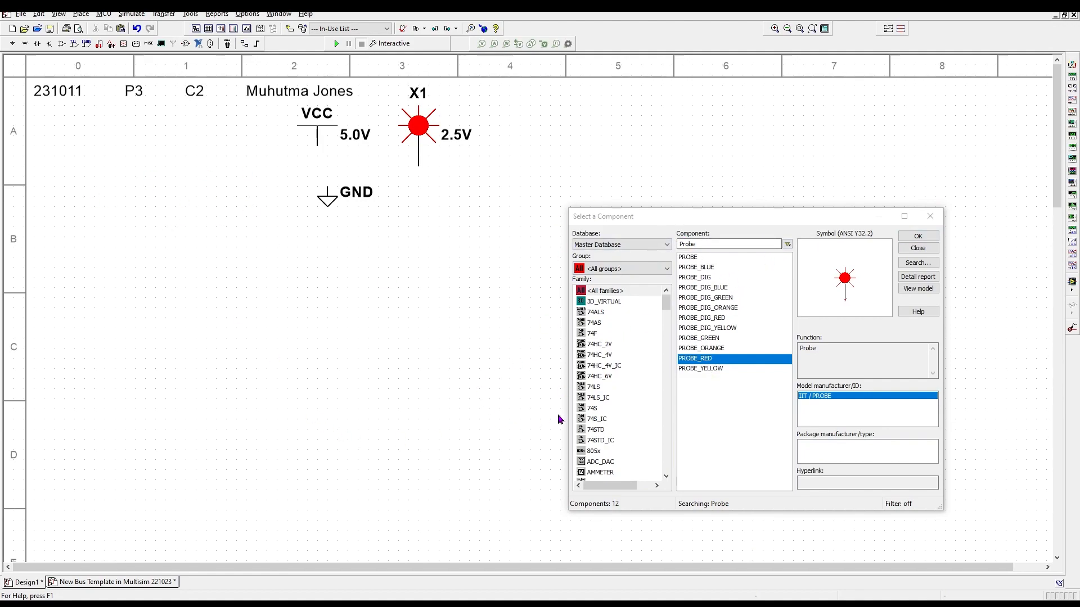
pyautogui.click(697, 243)
pyautogui.doubleClick(697, 243)
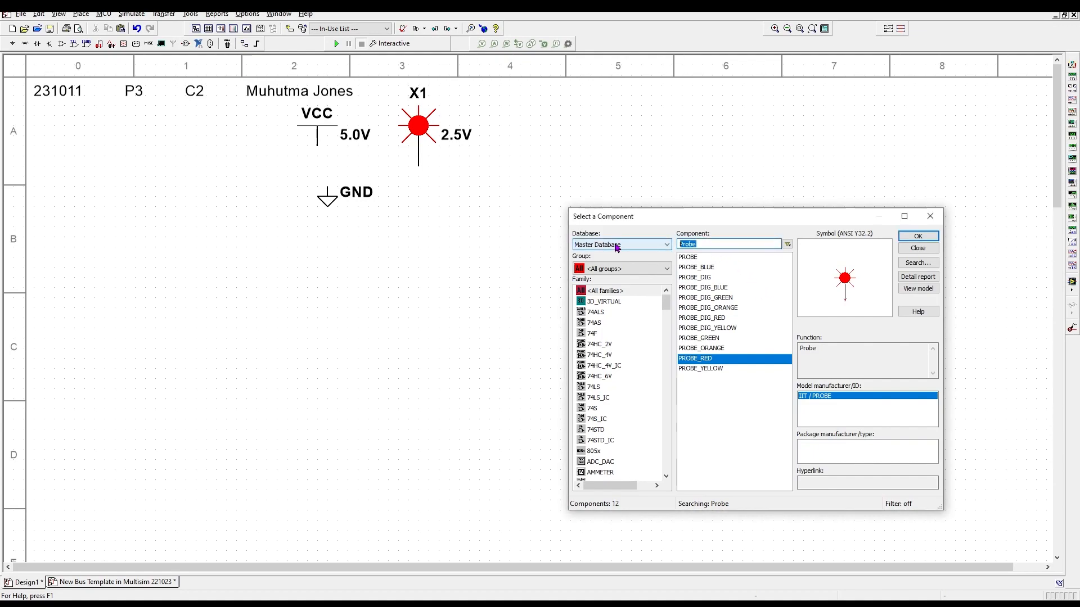
# - Place 74LS00N NAND gate section A as U1A to the right of the probe
pyautogui.write('7')
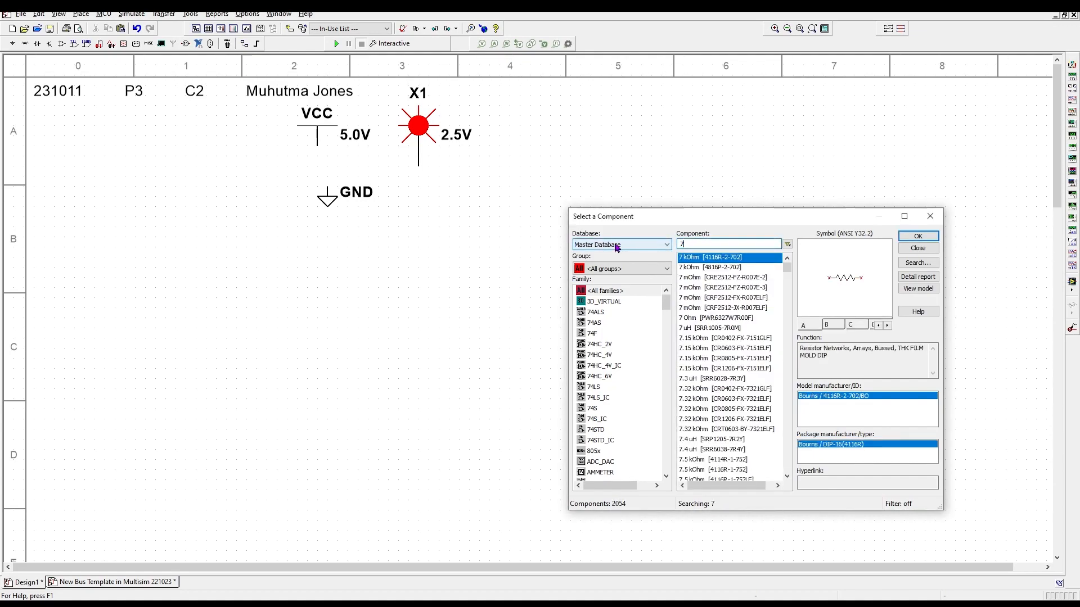
pyautogui.write('4ls00n')
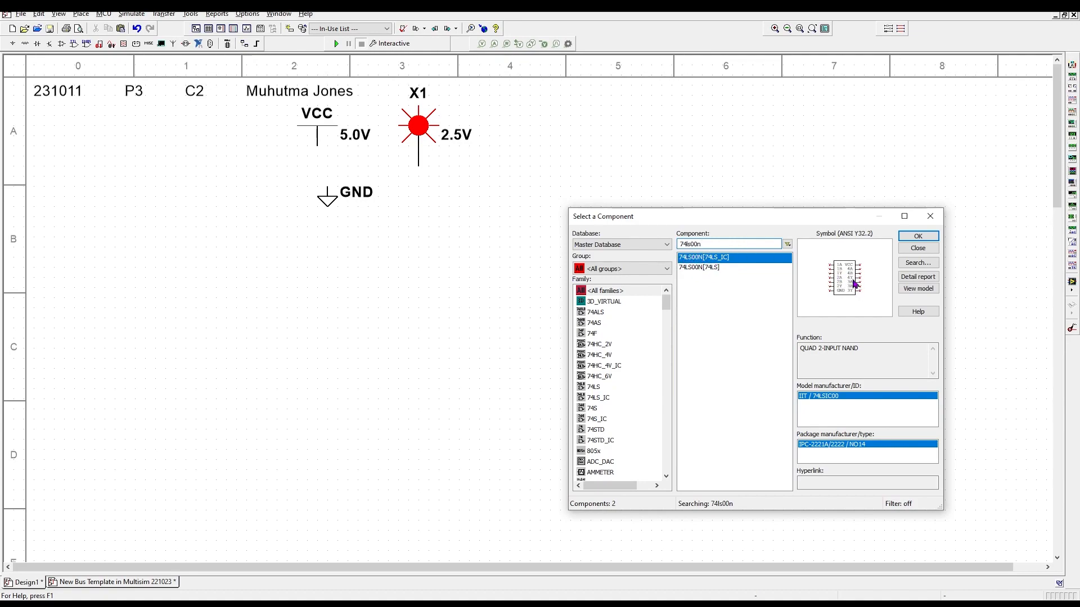
pyautogui.click(697, 268)
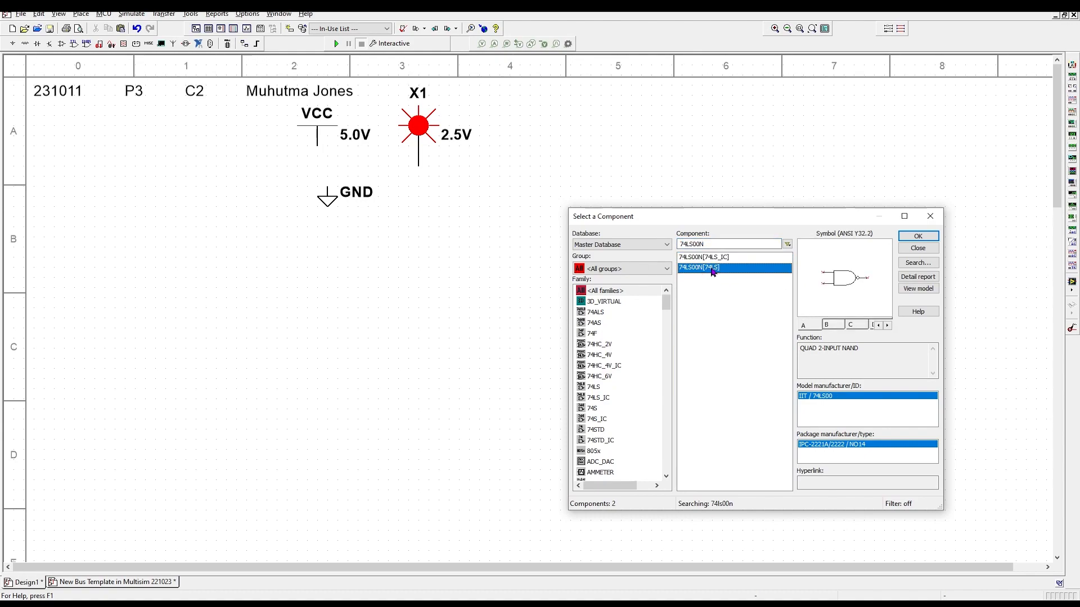
pyautogui.doubleClick(713, 269)
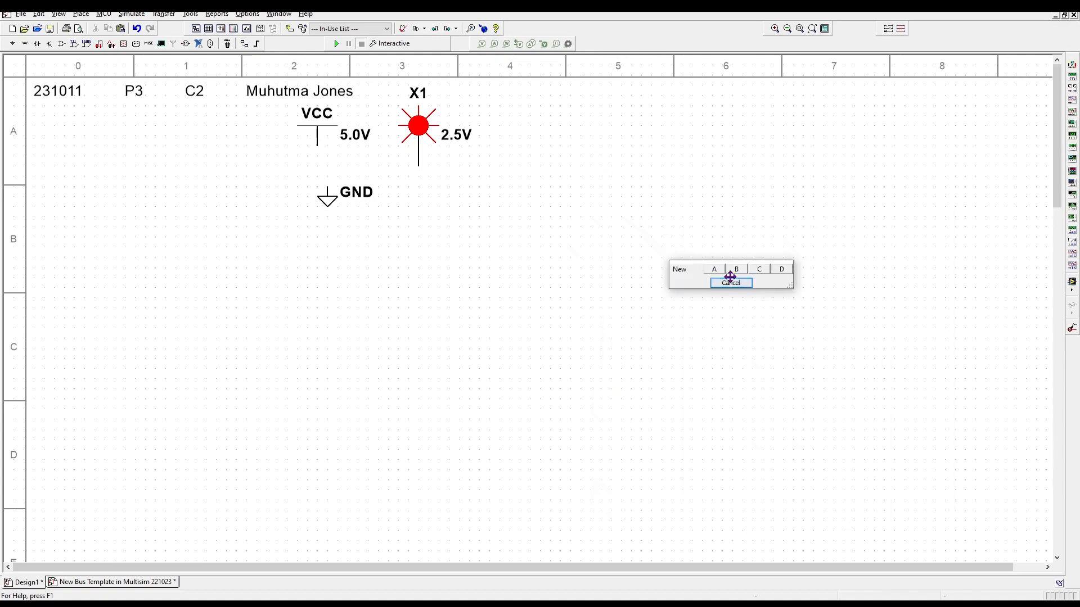
pyautogui.click(714, 268)
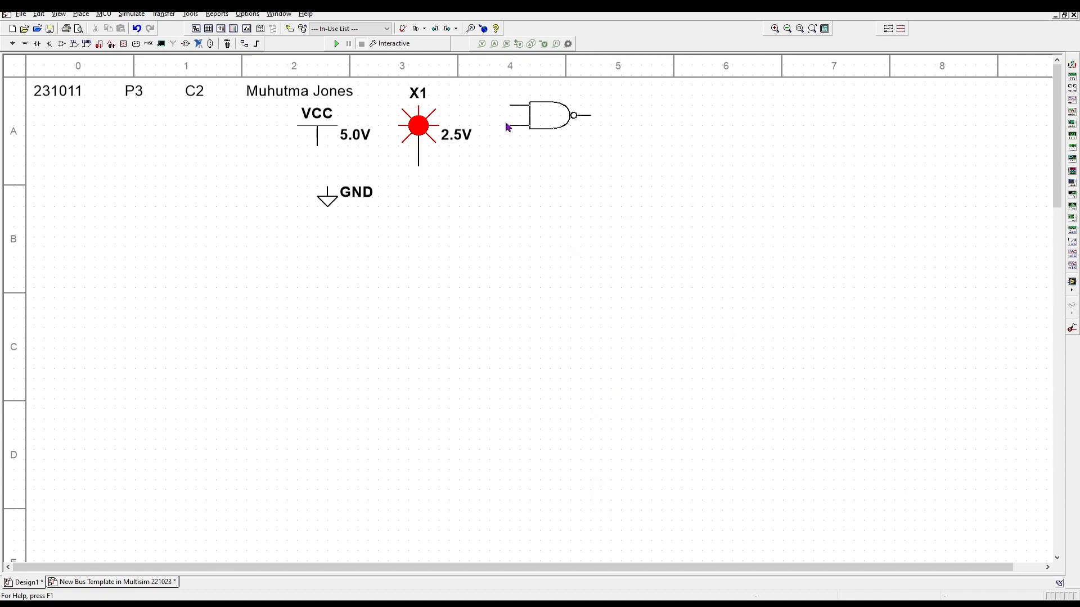
pyautogui.click(501, 129)
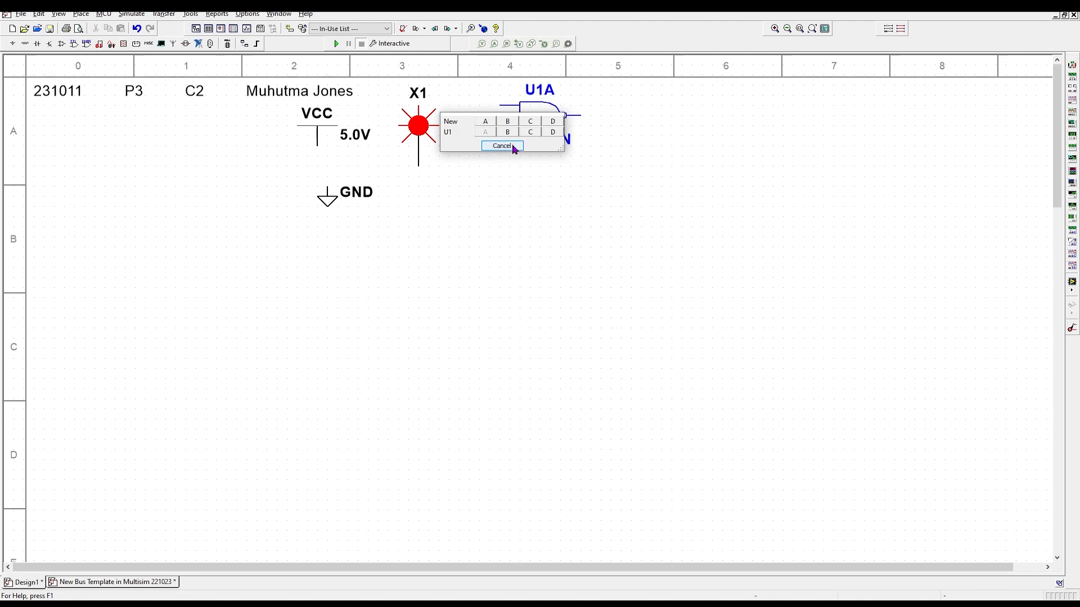
pyautogui.click(513, 146)
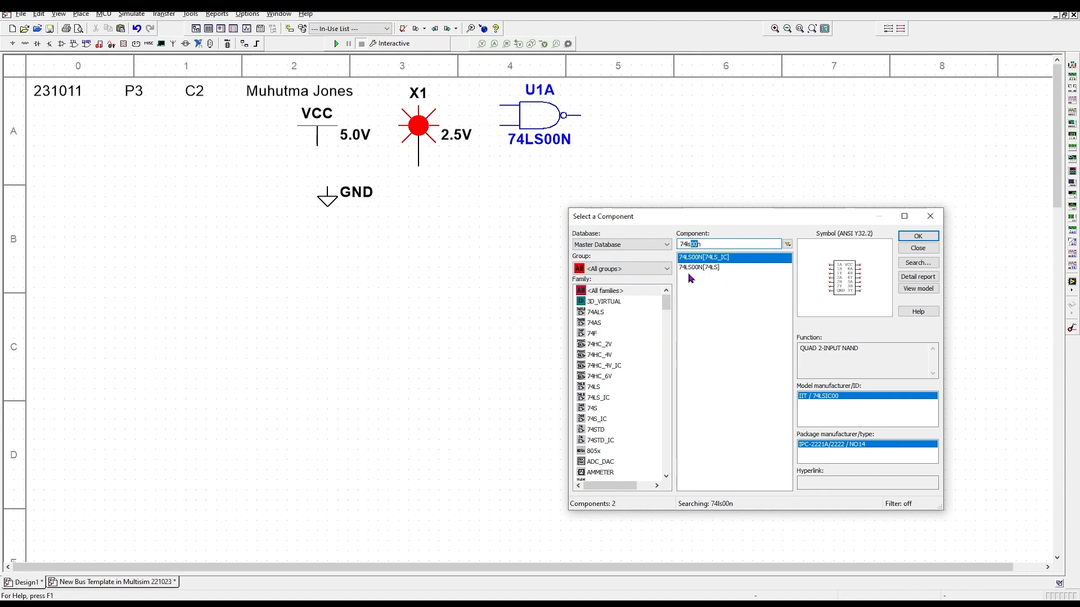
# - Place 74LS02N NOR gate section A as U2A to the right of U1A
pyautogui.write('02')
pyautogui.doubleClick(699, 267)
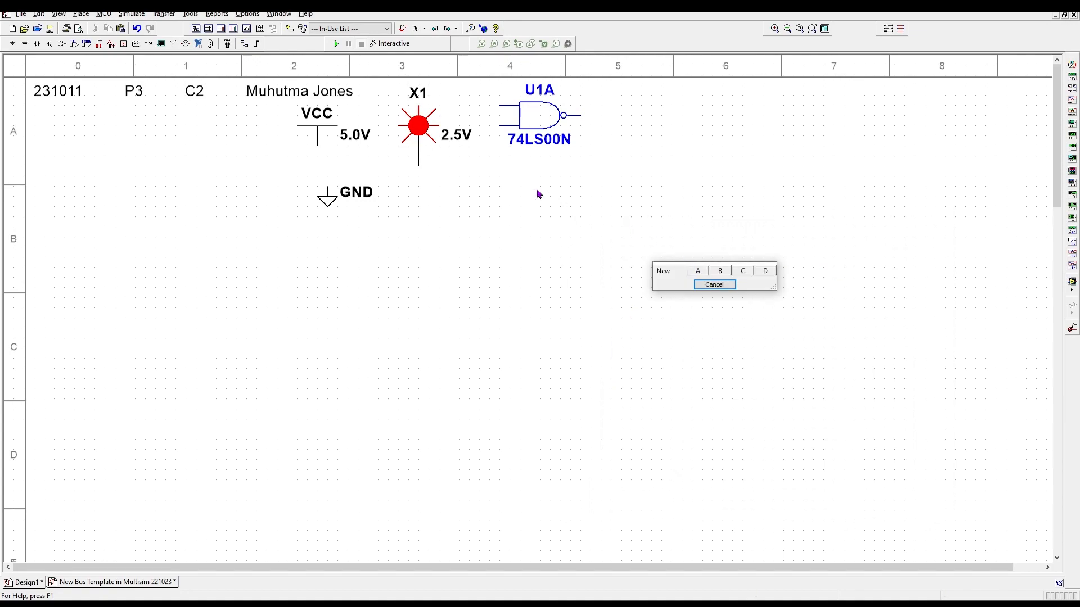
pyautogui.click(705, 276)
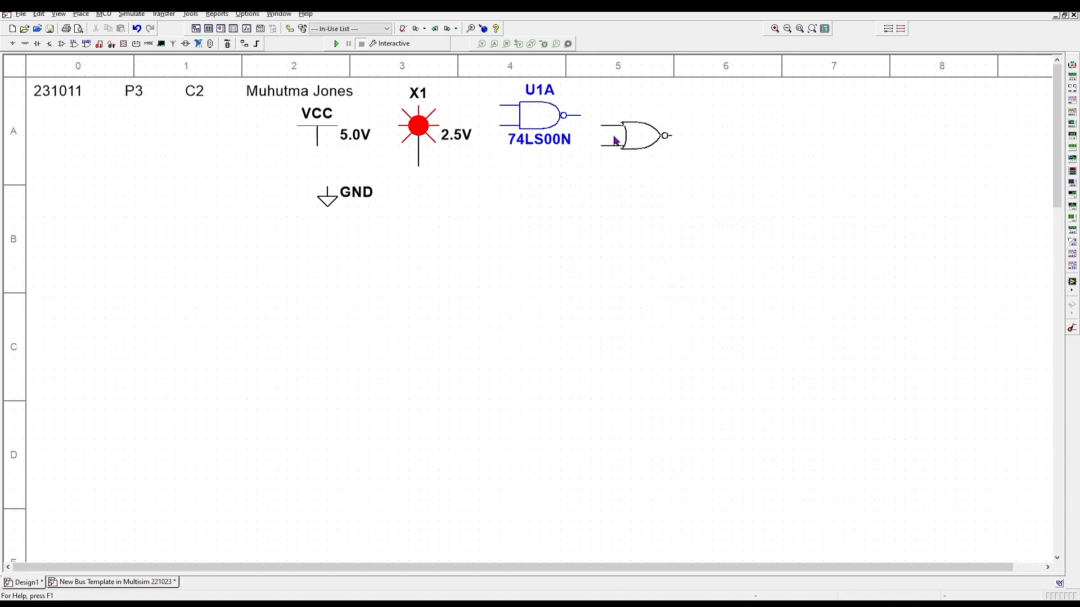
pyautogui.click(605, 126)
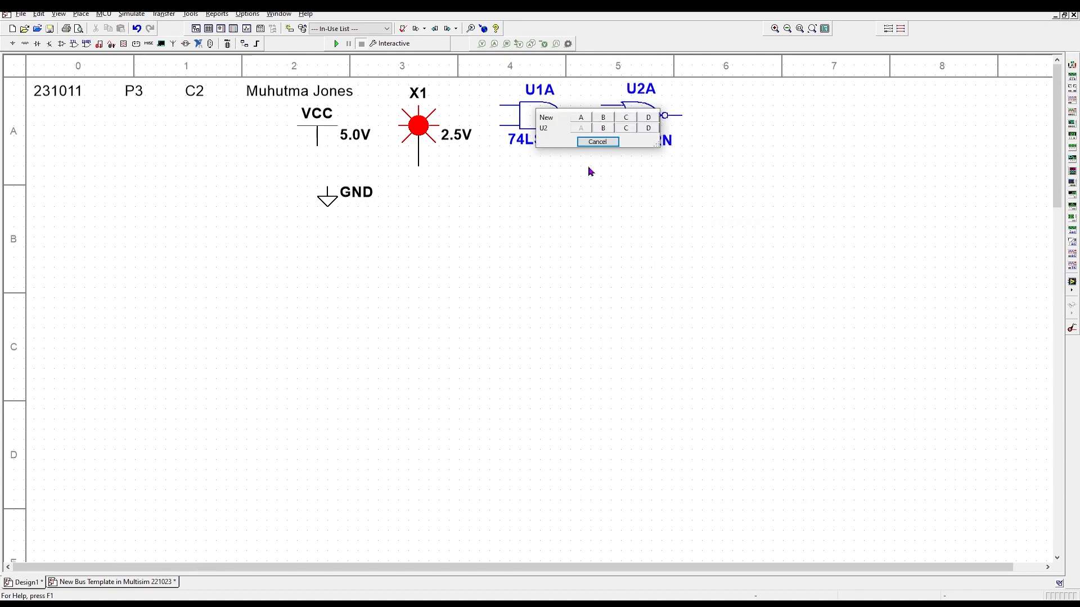
pyautogui.click(586, 144)
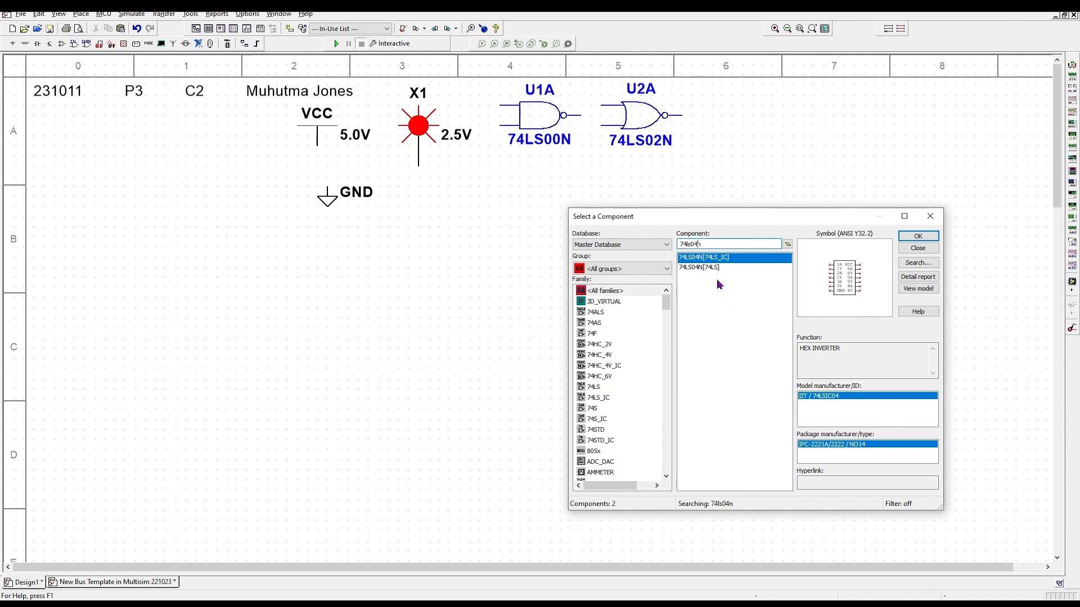
# - Place 74LS04N inverter U3A right of U2A, then take section A of the 74LS08N
pyautogui.doubleClick(695, 269)
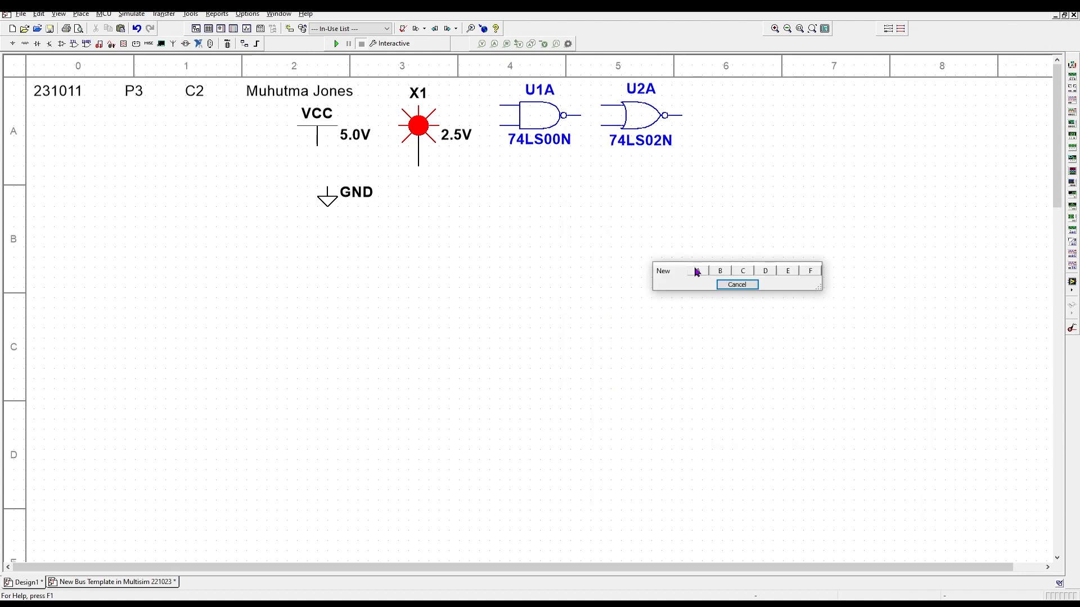
pyautogui.click(700, 271)
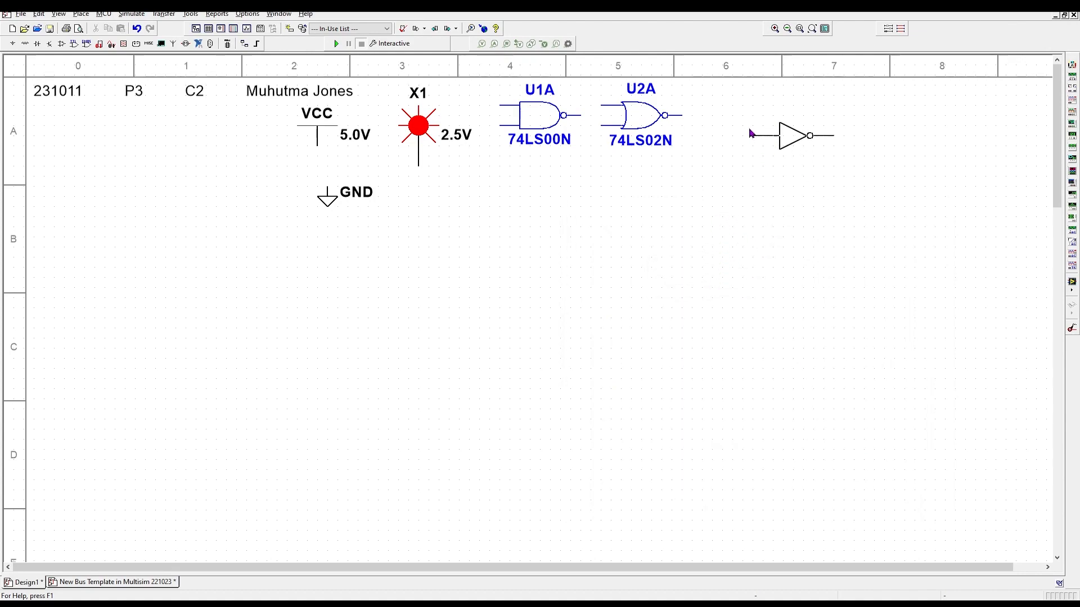
pyautogui.click(707, 121)
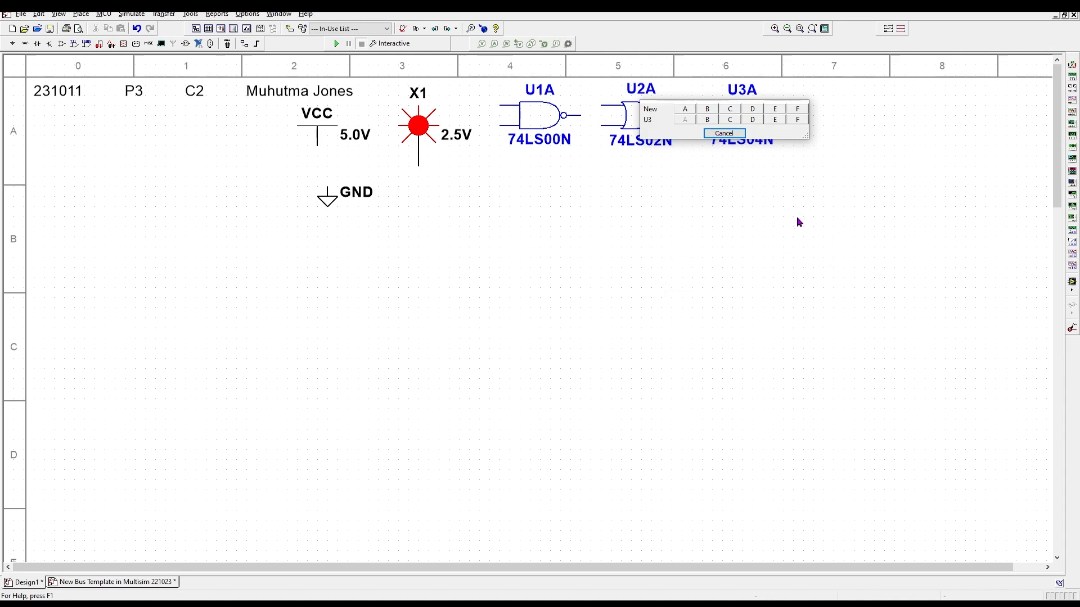
pyautogui.click(723, 133)
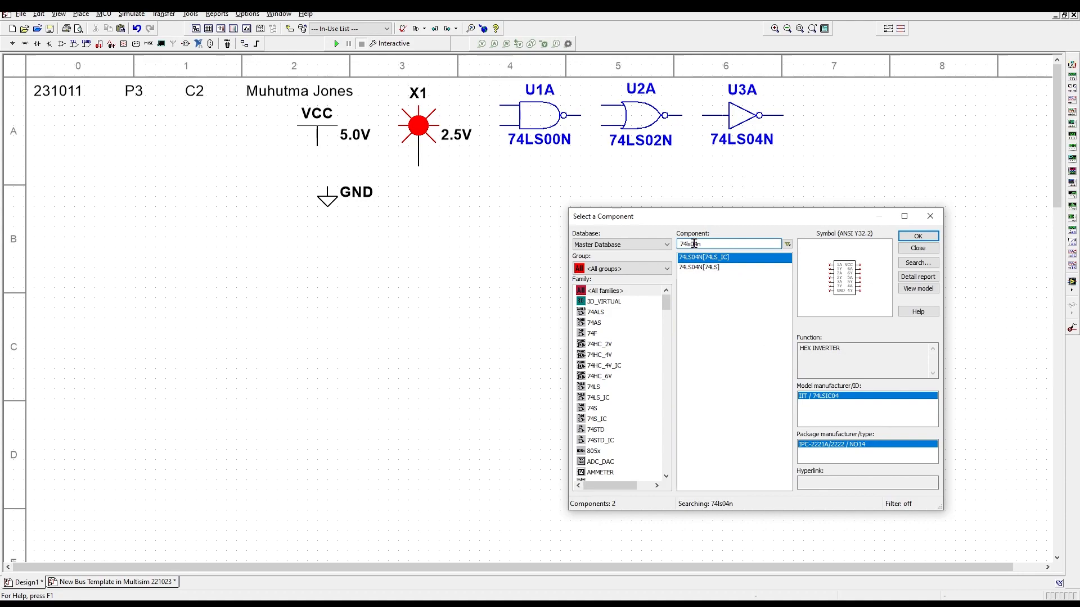
pyautogui.doubleClick(711, 268)
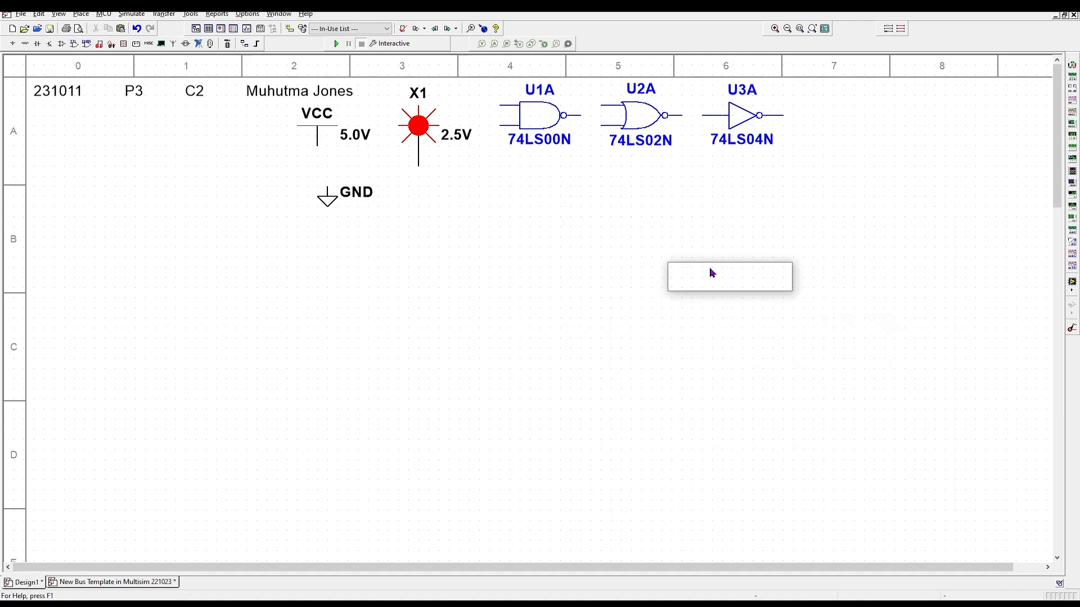
pyautogui.click(711, 272)
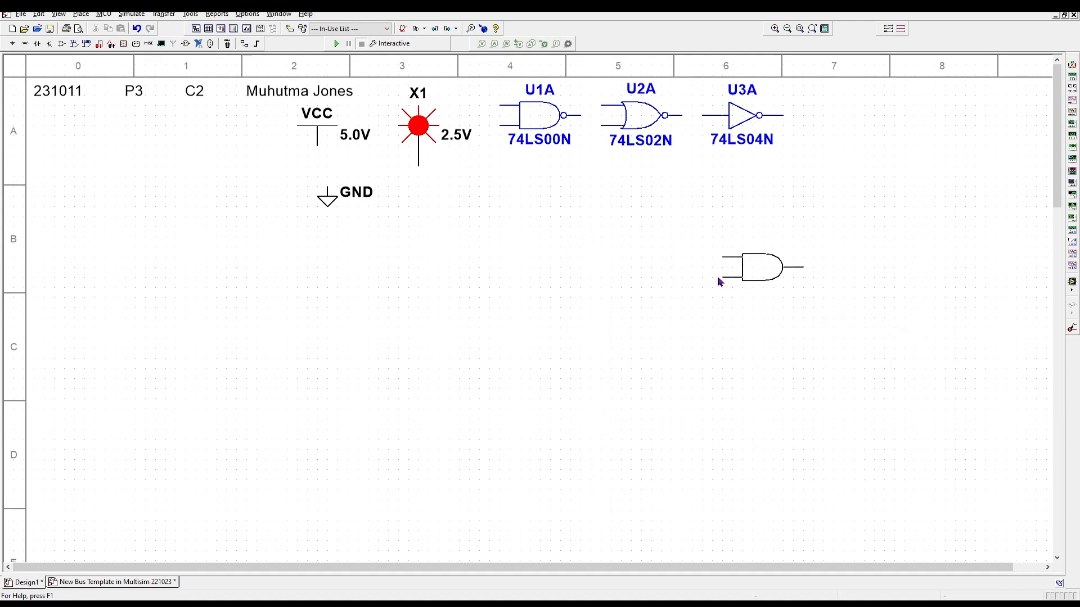
# - Place AND gate U4A (74LS08N) and OR gate U5A (74LS32N) along the top row
pyautogui.click(805, 129)
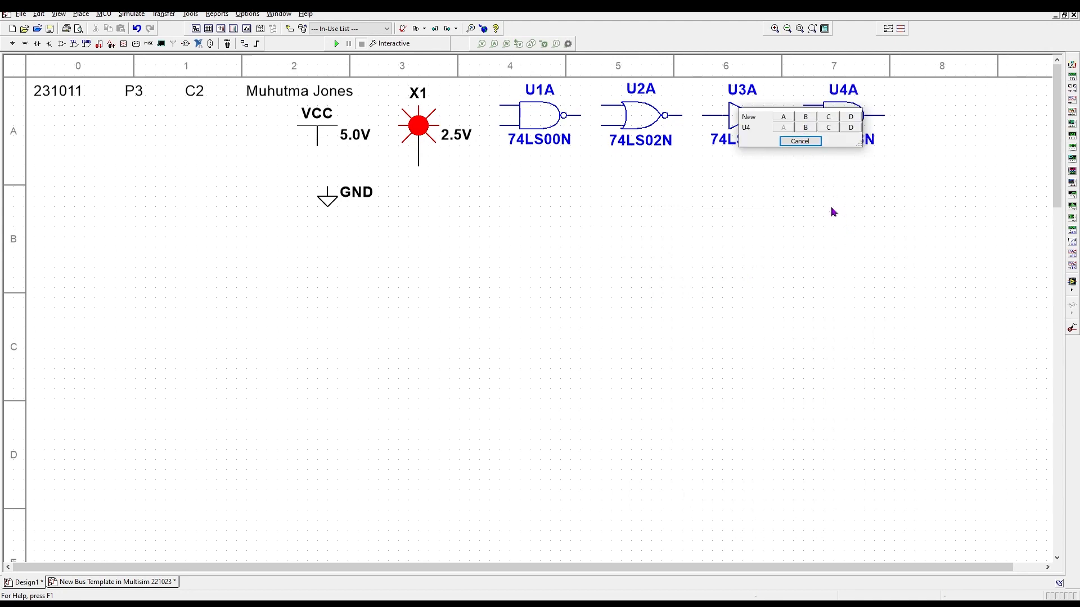
pyautogui.click(790, 144)
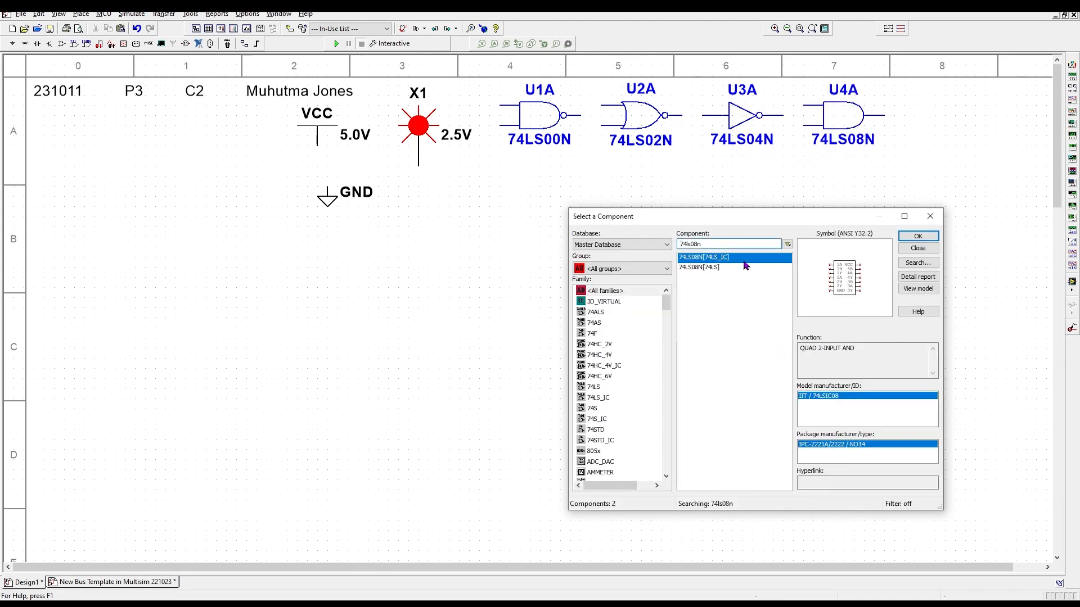
pyautogui.moveTo(692, 244); pyautogui.dragTo(696, 245)
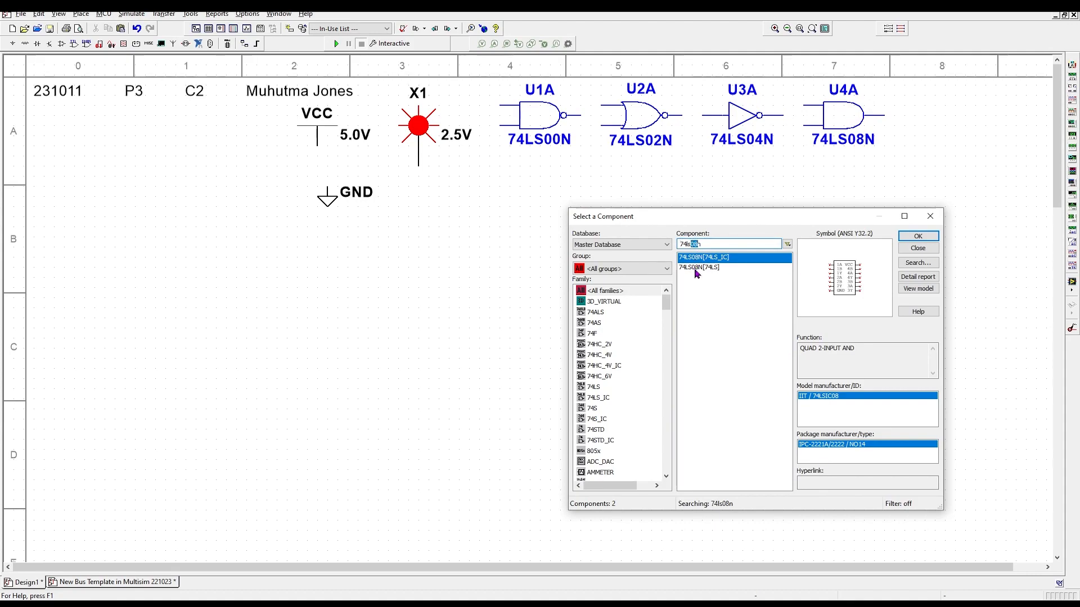
pyautogui.write('32')
pyautogui.doubleClick(703, 268)
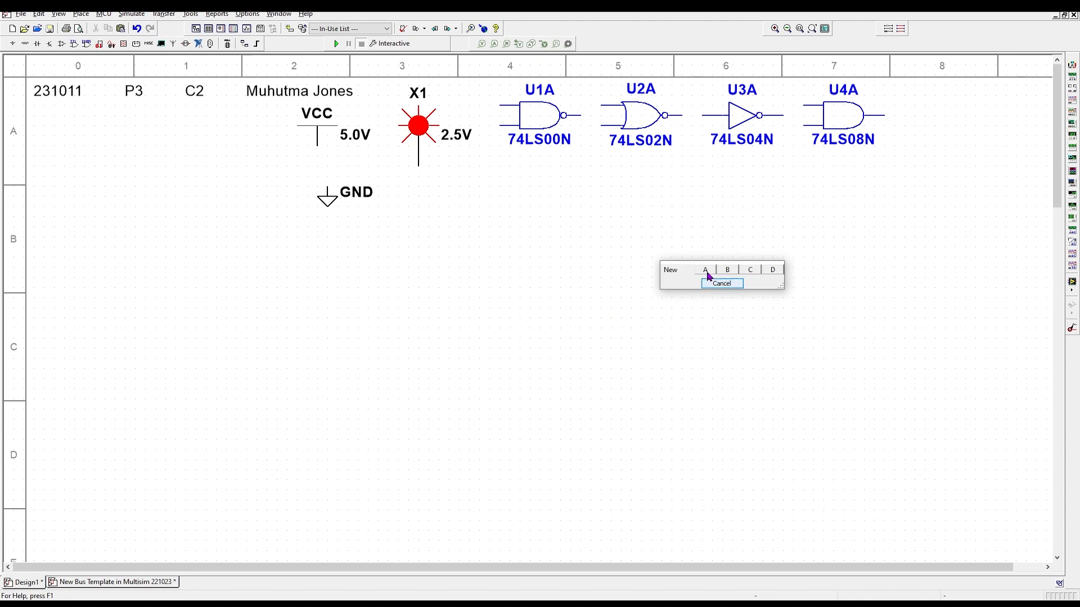
pyautogui.click(706, 272)
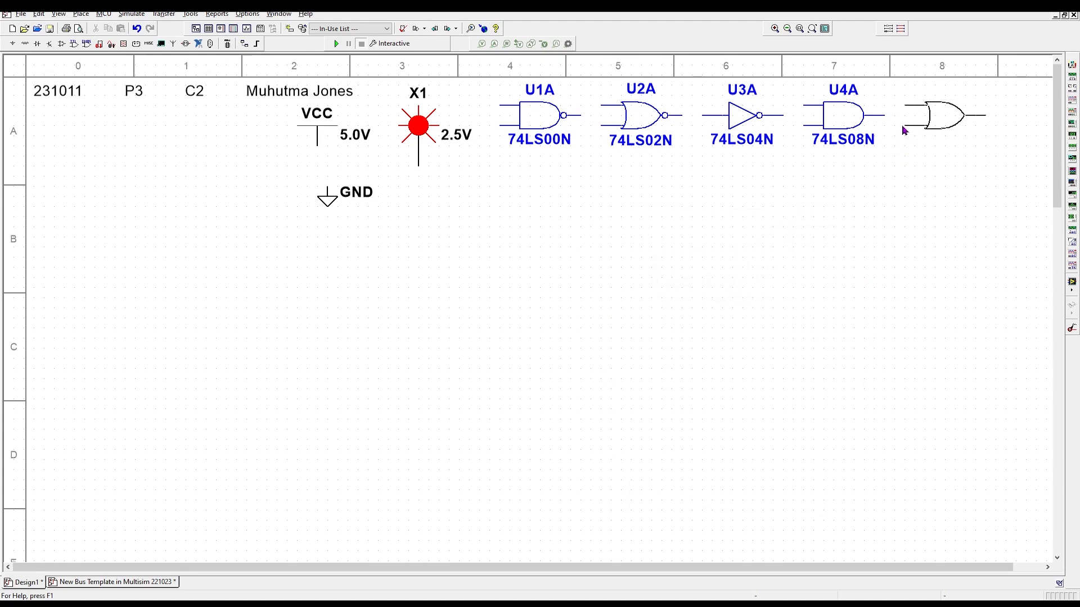
pyautogui.click(903, 131)
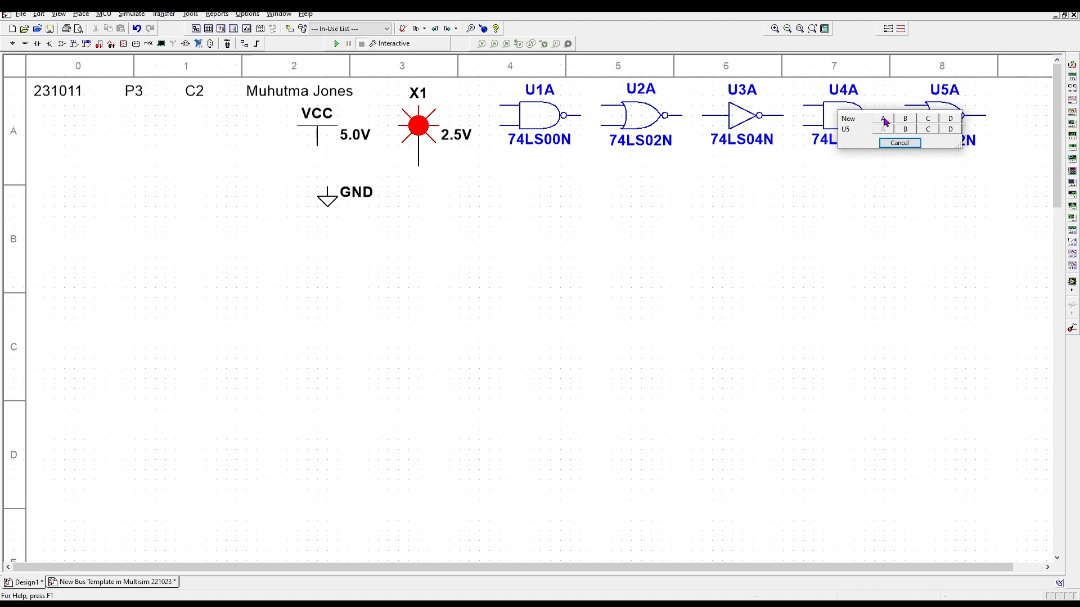
pyautogui.click(885, 124)
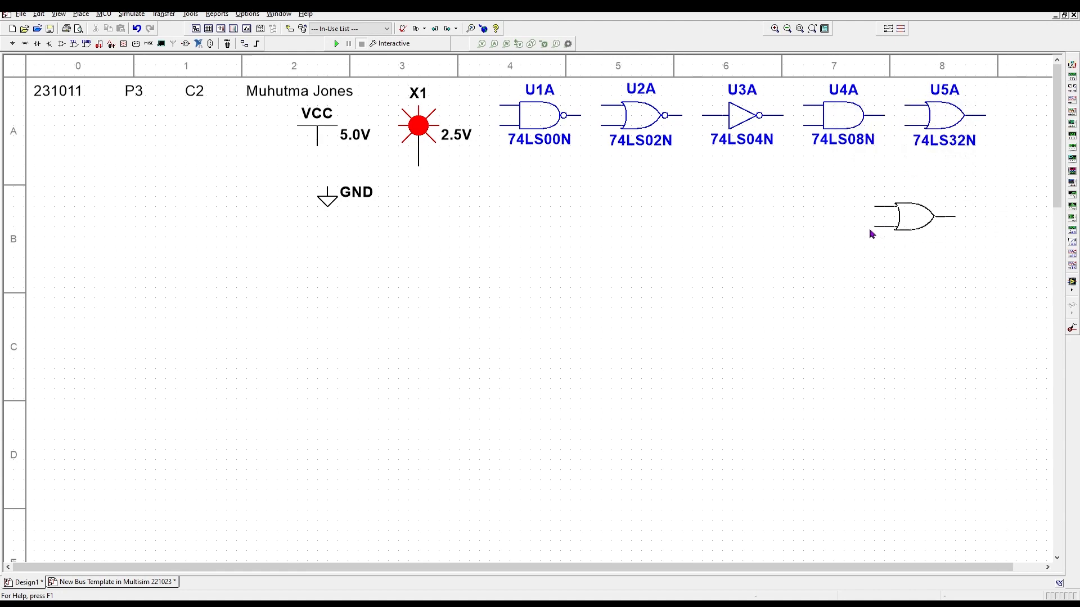
# - Abandon the extra OR gate and place 74LS86N XOR gate section A as U6A
pyautogui.press('Escape')
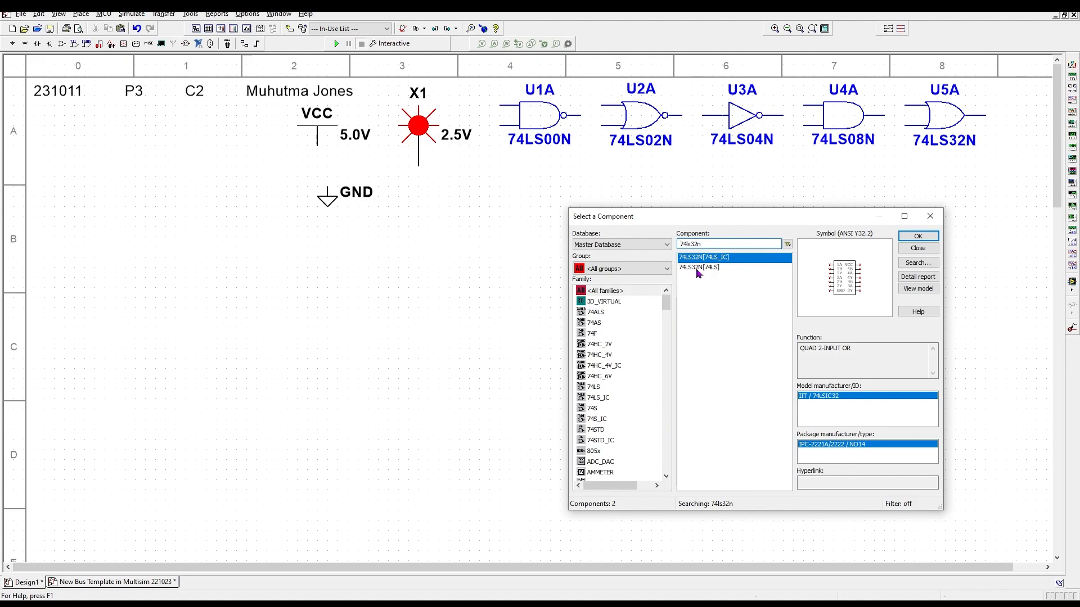
pyautogui.doubleClick(697, 268)
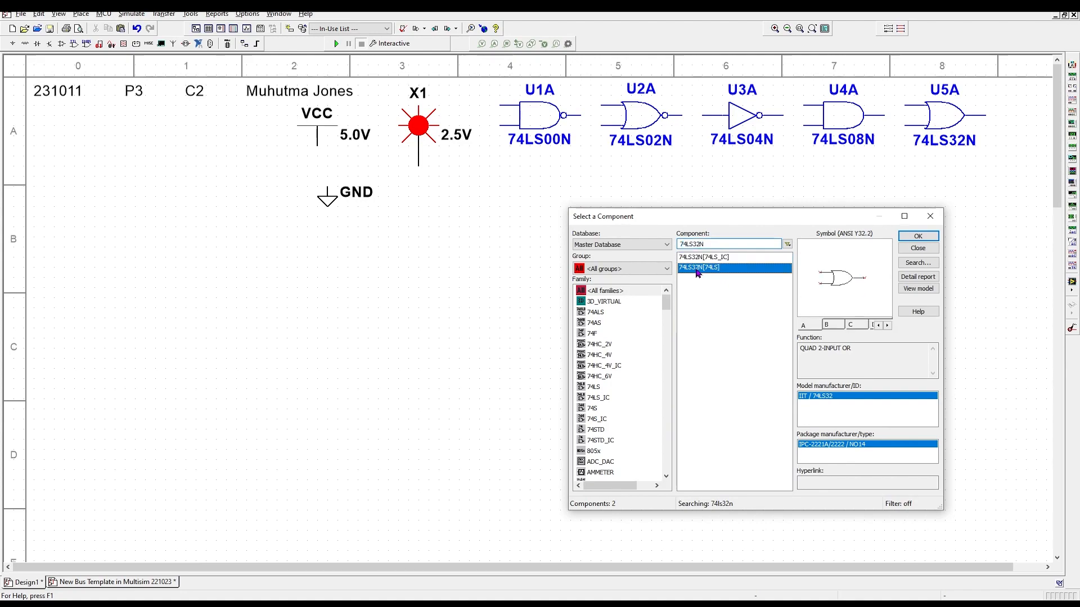
pyautogui.press('Escape')
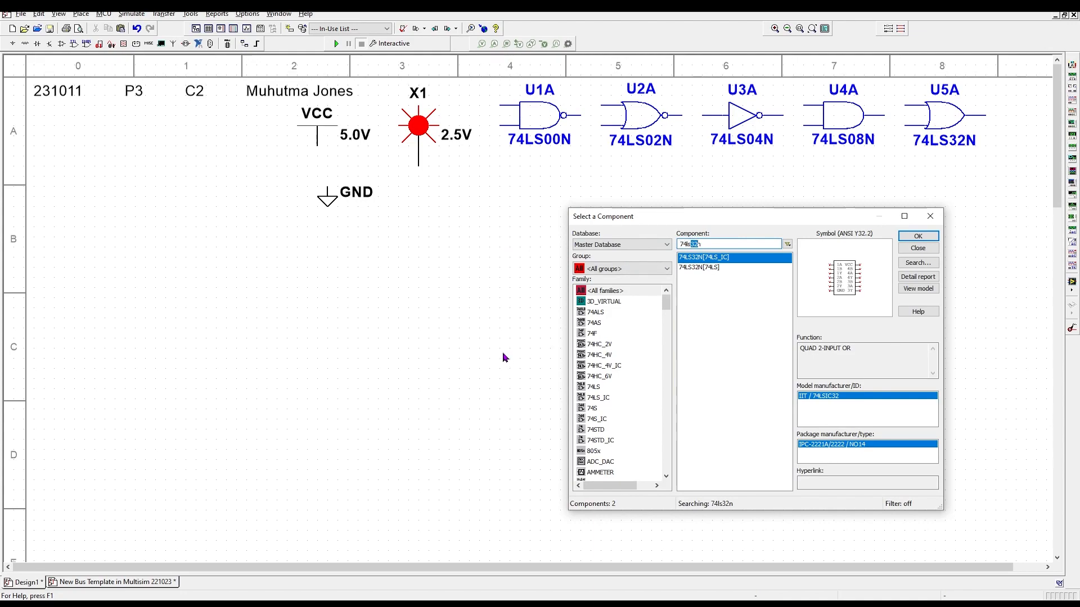
pyautogui.write('86')
pyautogui.doubleClick(703, 269)
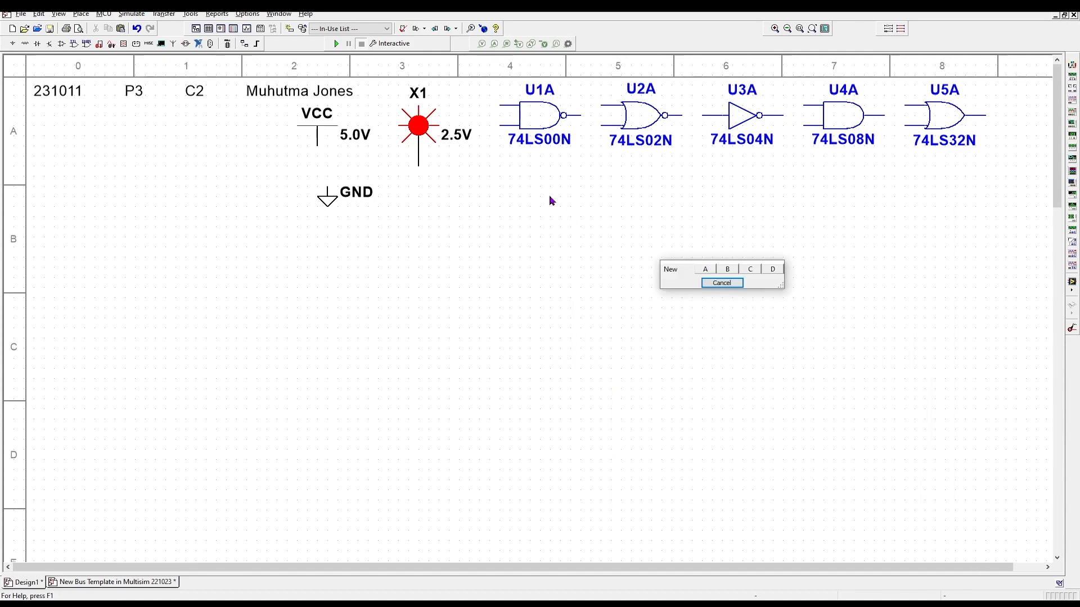
pyautogui.click(705, 269)
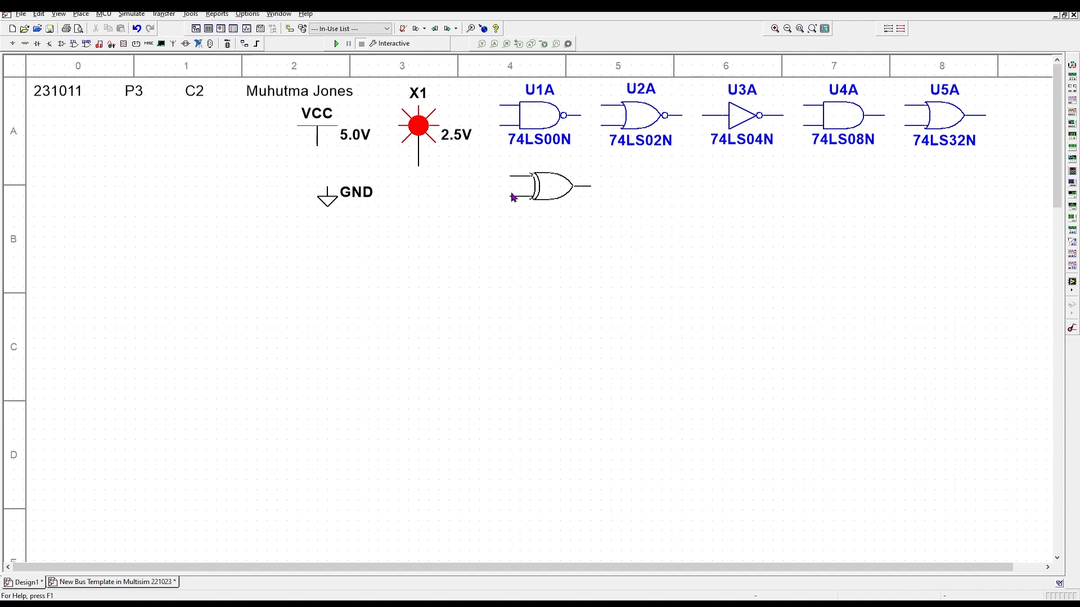
pyautogui.click(506, 198)
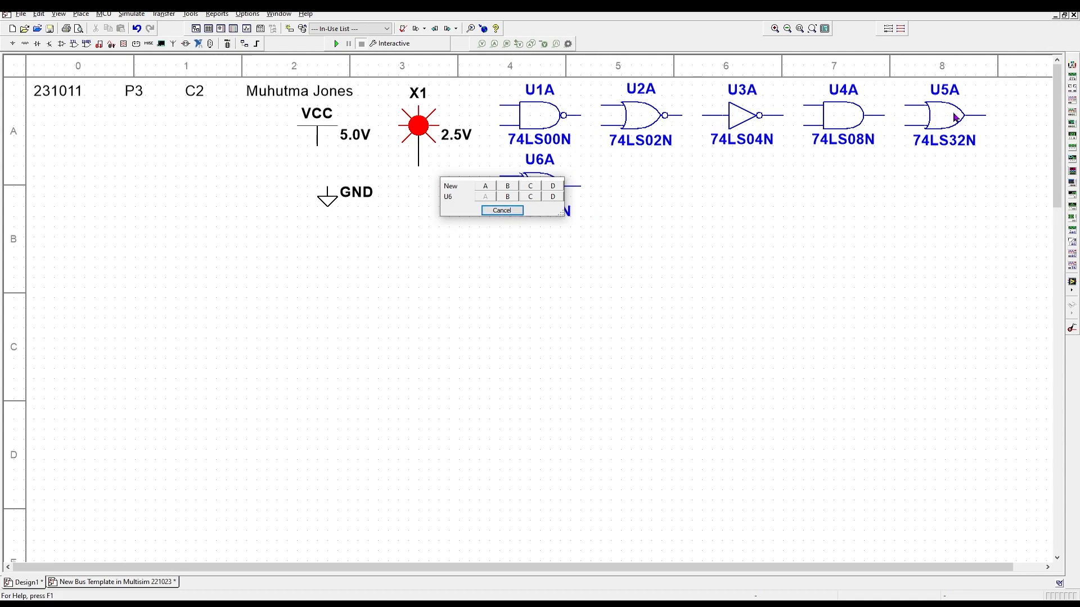
pyautogui.click(501, 210)
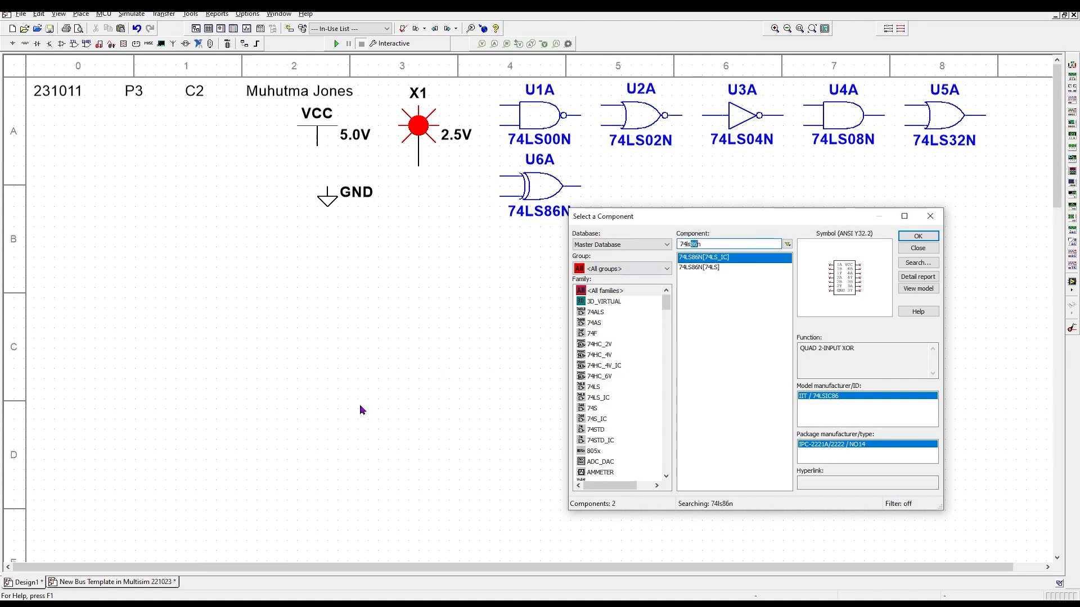
# - Place 74LS266N XNOR gate section A as U7A beside U6A
pyautogui.write('266')
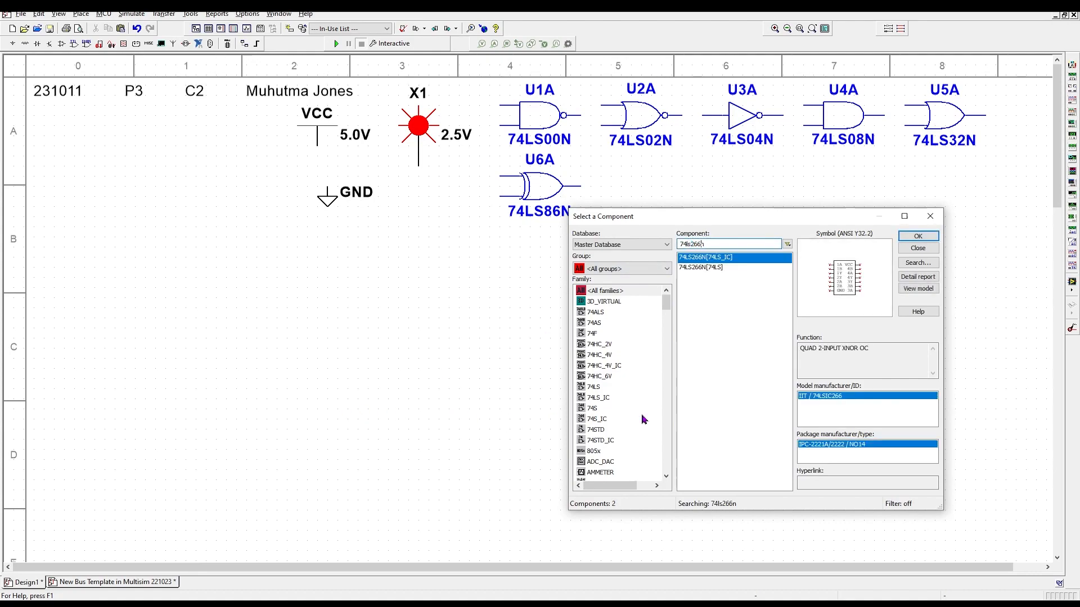
pyautogui.click(919, 236)
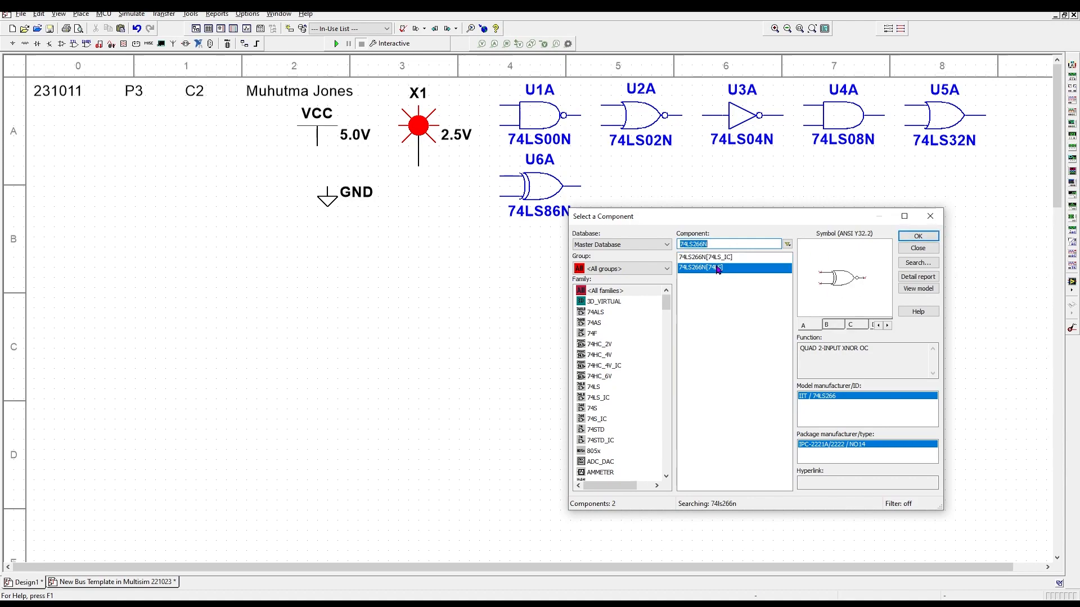
pyautogui.click(720, 268)
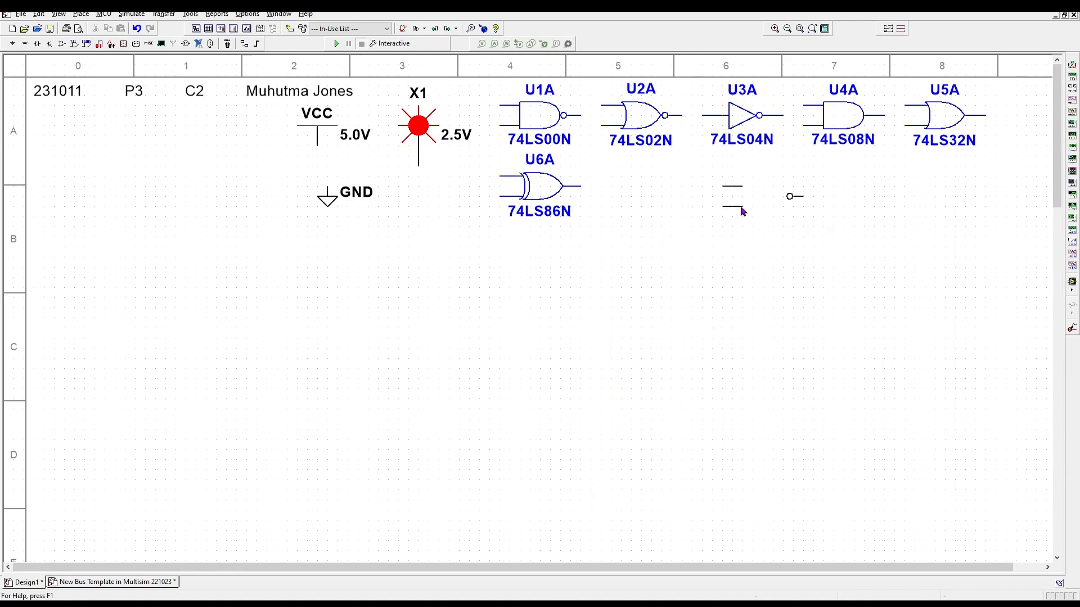
pyautogui.click(816, 202)
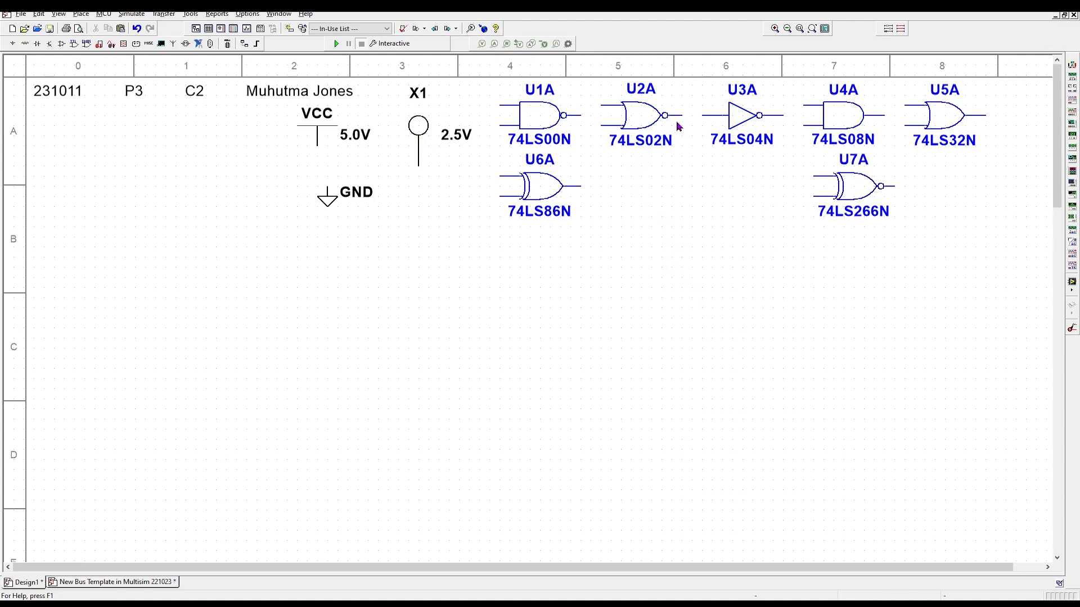
# - Move XOR U6A and OR U5A into the lower row and shift NAND U1A aside
pyautogui.moveTo(546, 195); pyautogui.dragTo(646, 195)
pyautogui.click(646, 117)
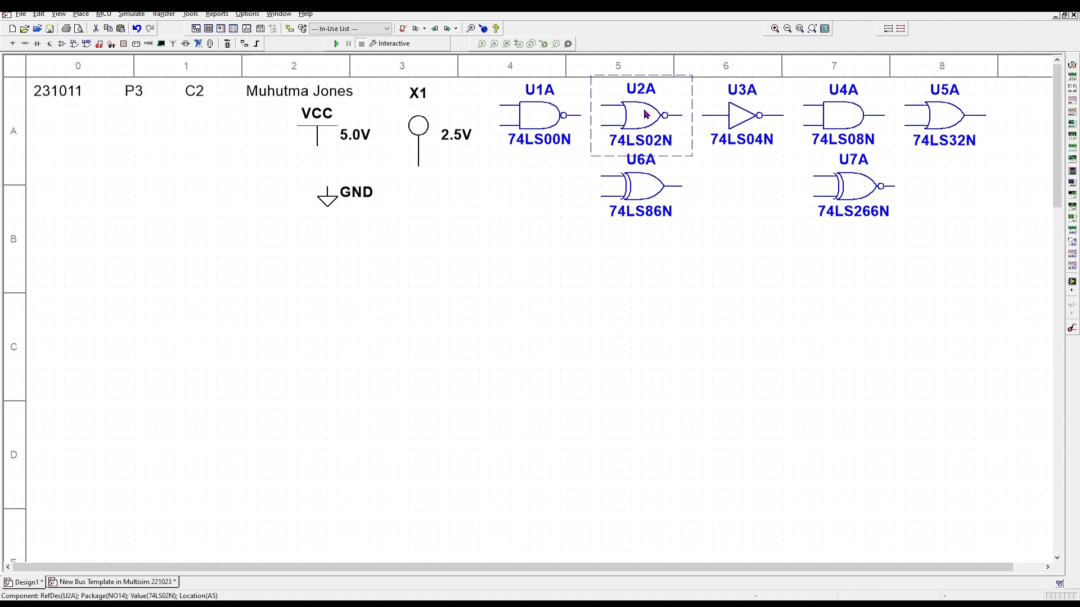
pyautogui.moveTo(926, 115); pyautogui.dragTo(542, 195)
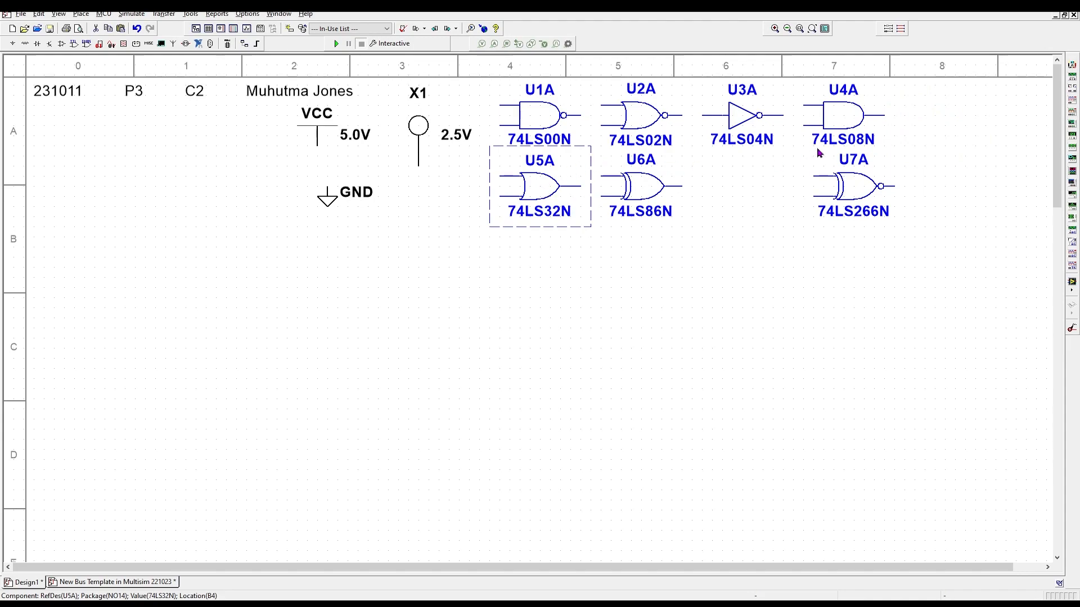
pyautogui.moveTo(542, 120); pyautogui.dragTo(937, 121)
pyautogui.moveTo(850, 120); pyautogui.dragTo(545, 120)
# - Put U6A beside U7A, drop NOR U2A into row B, and set U1A in column 5
pyautogui.click(646, 122)
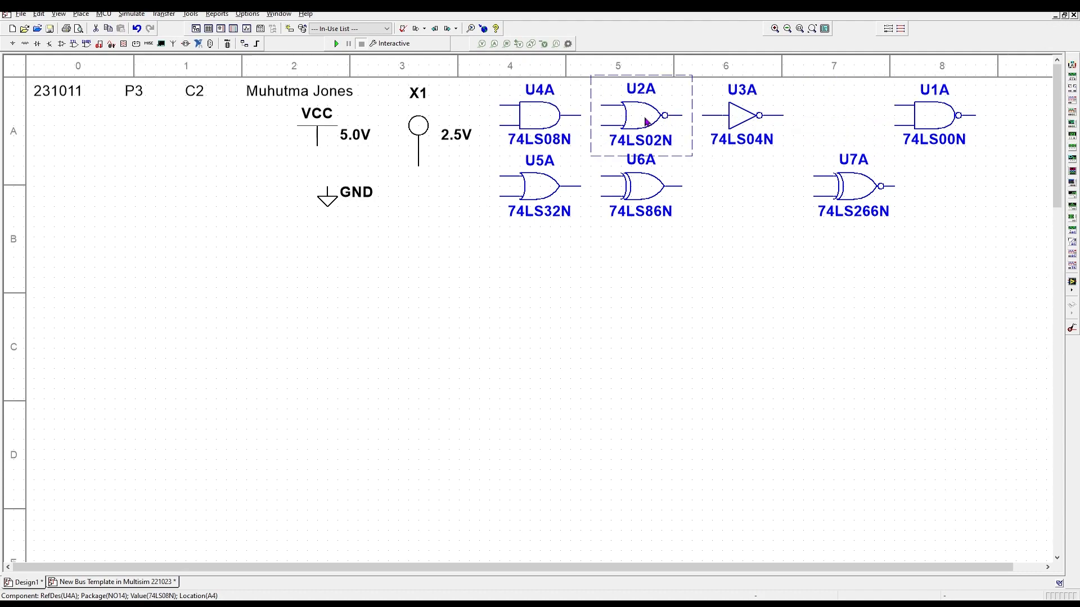
pyautogui.moveTo(647, 185); pyautogui.dragTo(758, 186)
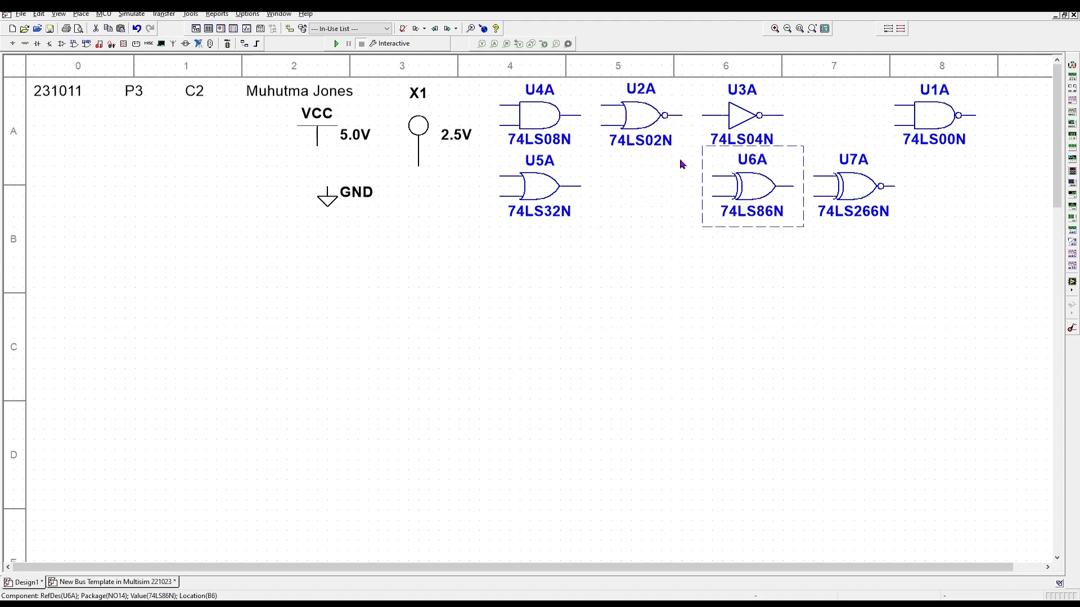
pyautogui.moveTo(644, 119); pyautogui.dragTo(644, 190)
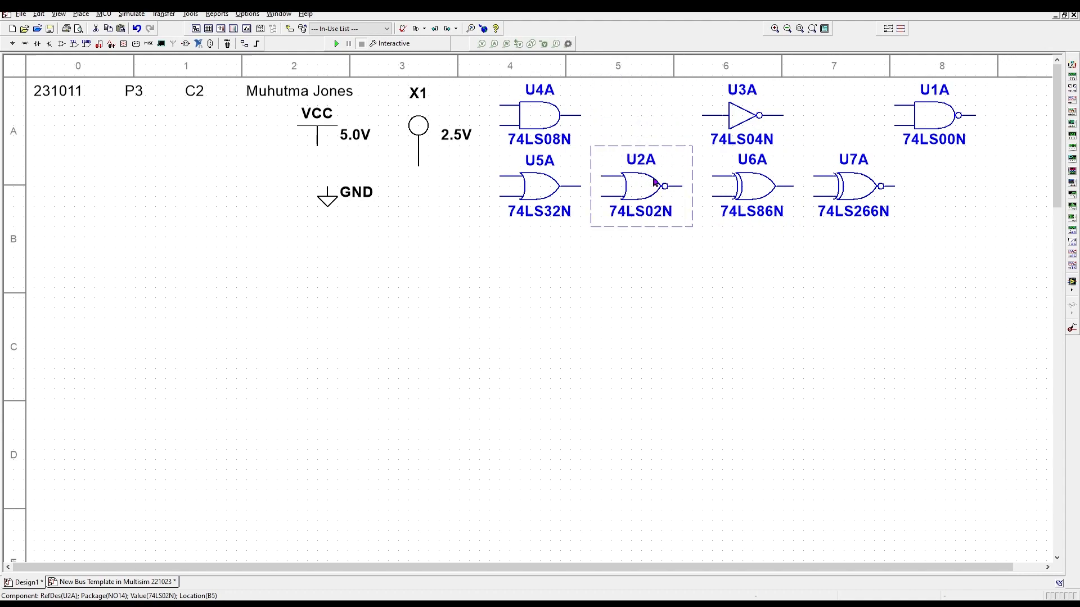
pyautogui.moveTo(927, 119); pyautogui.dragTo(641, 124)
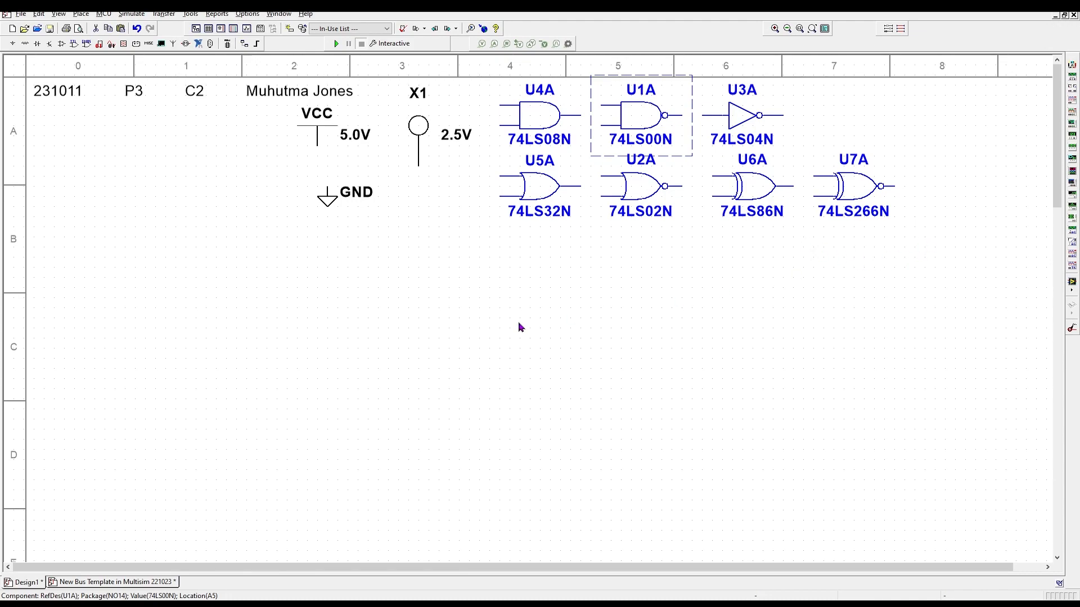
# - Find an SPDT switch in the component search and place it as S1 at the top row's right end
pyautogui.rightClick(494, 298)
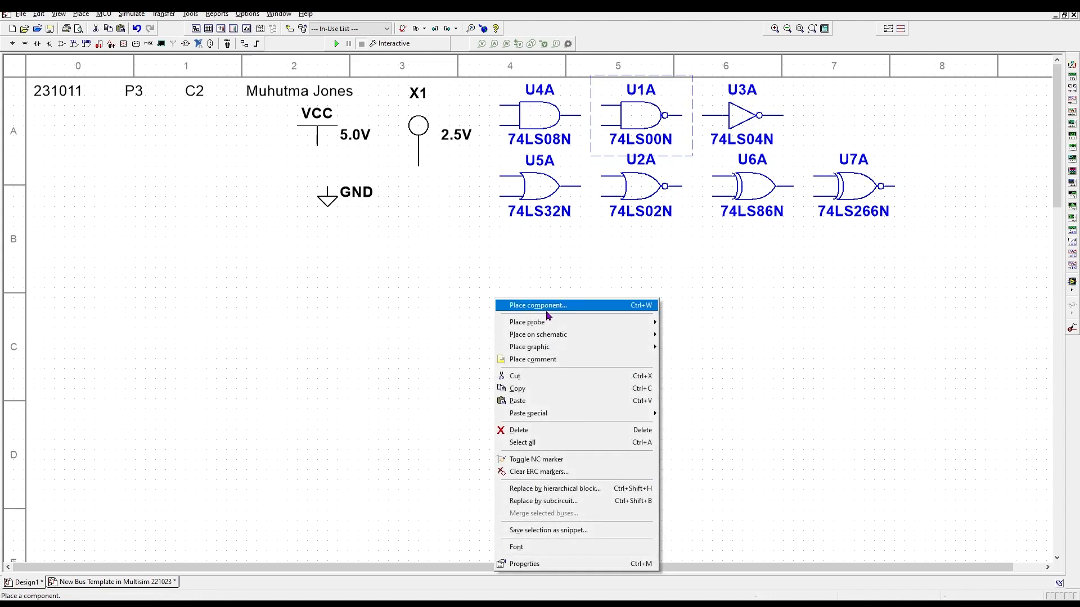
pyautogui.click(541, 308)
pyautogui.doubleClick(720, 243)
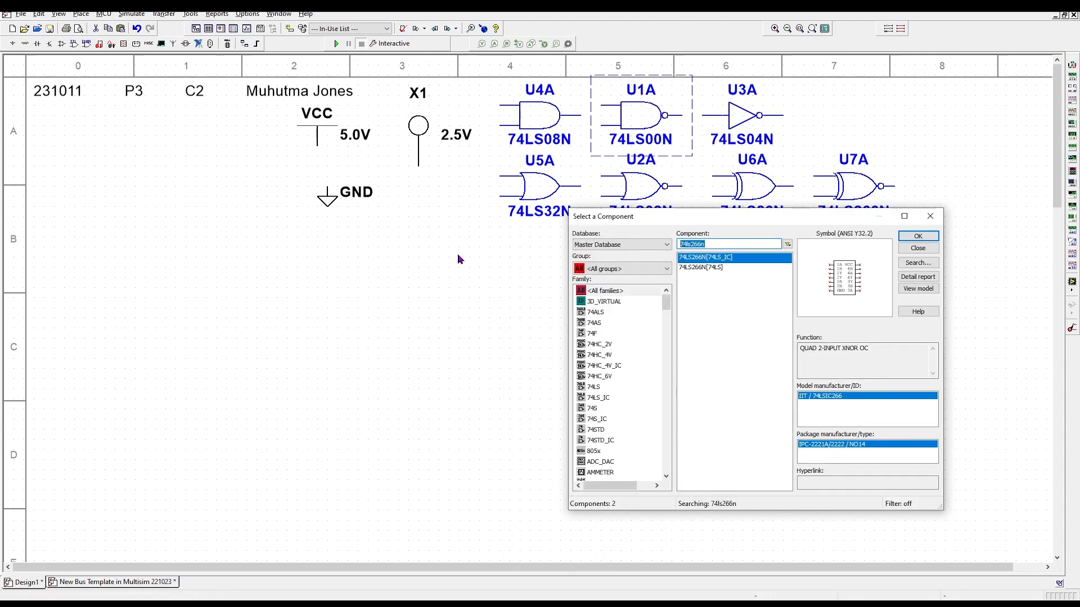
pyautogui.write('SPDT')
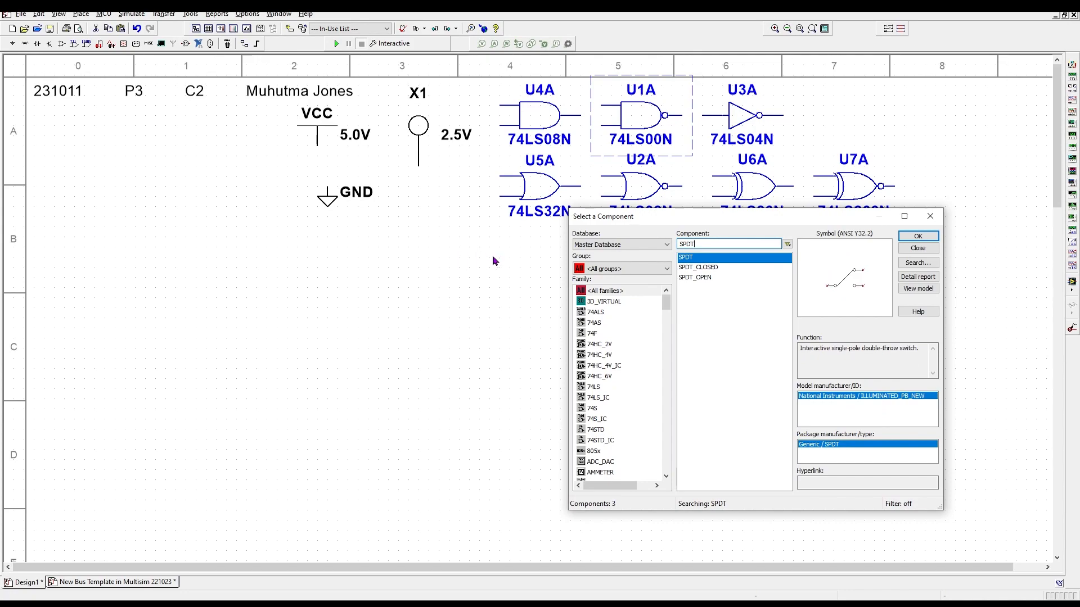
pyautogui.click(919, 237)
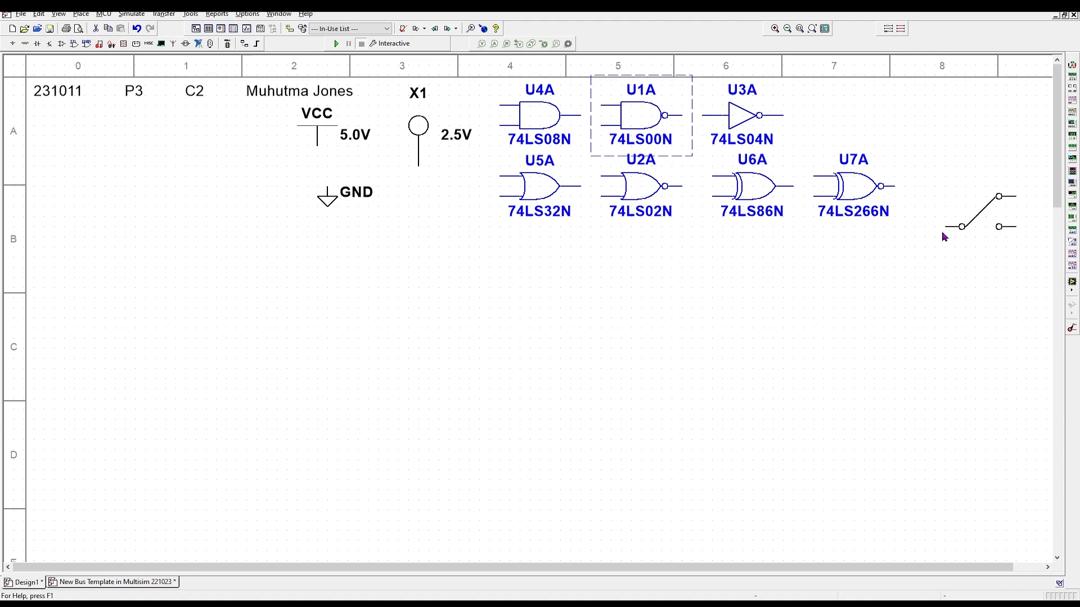
pyautogui.click(933, 144)
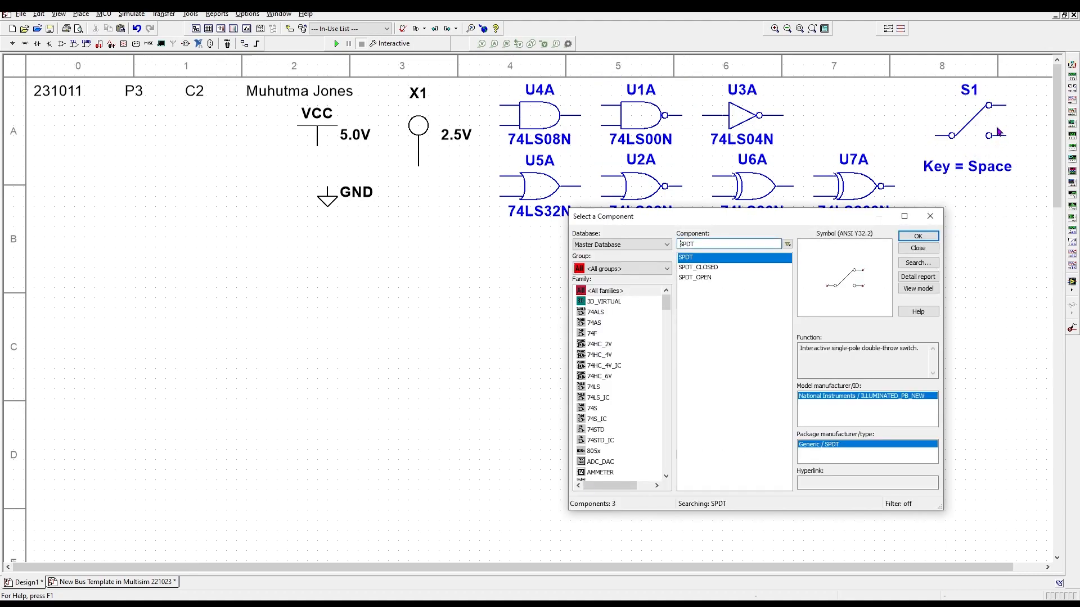
pyautogui.moveTo(882, 131); pyautogui.dragTo(871, 131)
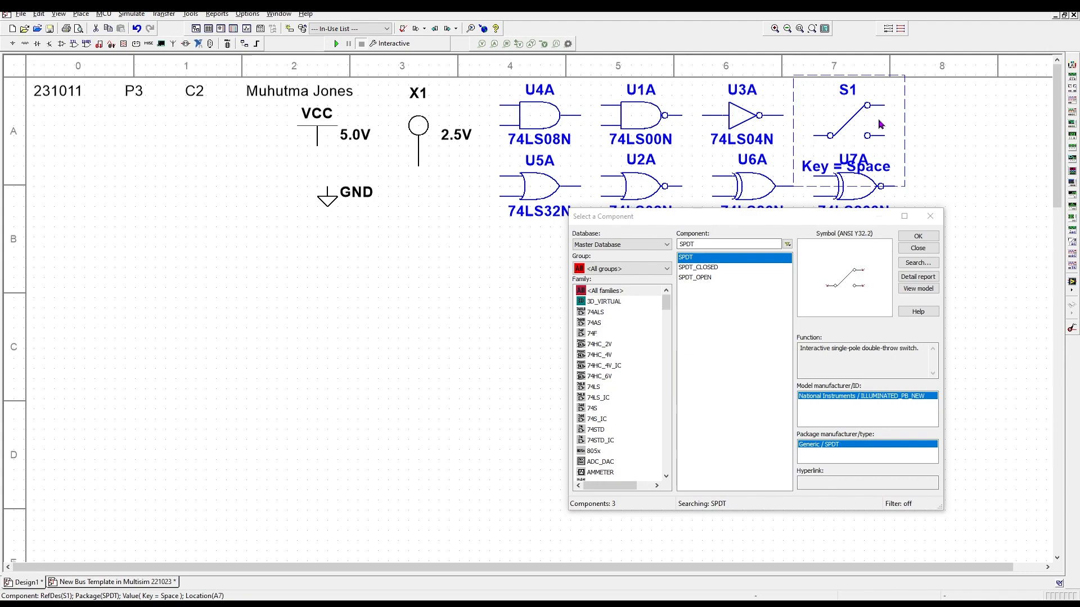
pyautogui.click(1009, 168)
pyautogui.click(931, 216)
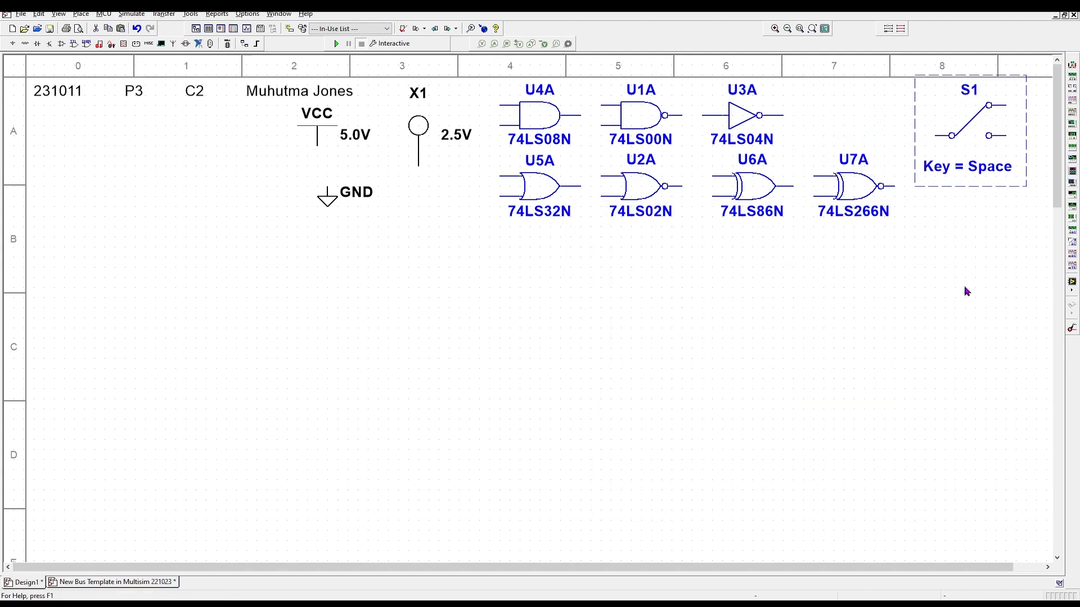
# - Nudge S1's Key = Space label up and slightly right, close under the switch
pyautogui.click(988, 169)
pyautogui.click(989, 169)
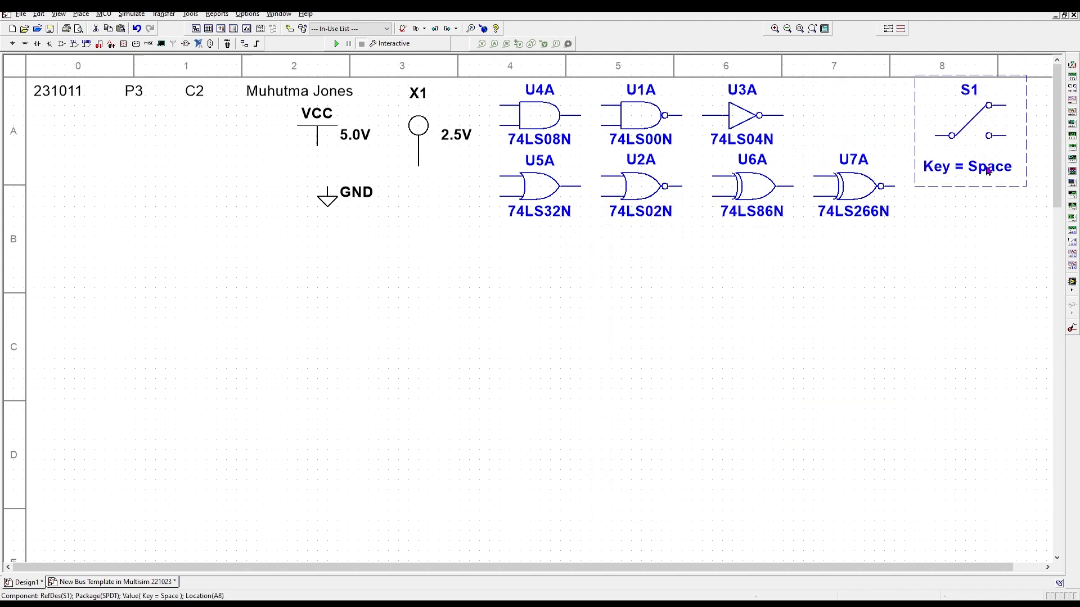
pyautogui.click(988, 170)
pyautogui.press('Up')
pyautogui.press('Up')
pyautogui.press('Up')
pyautogui.press('Up')
pyautogui.press('Up')
pyautogui.press('Up')
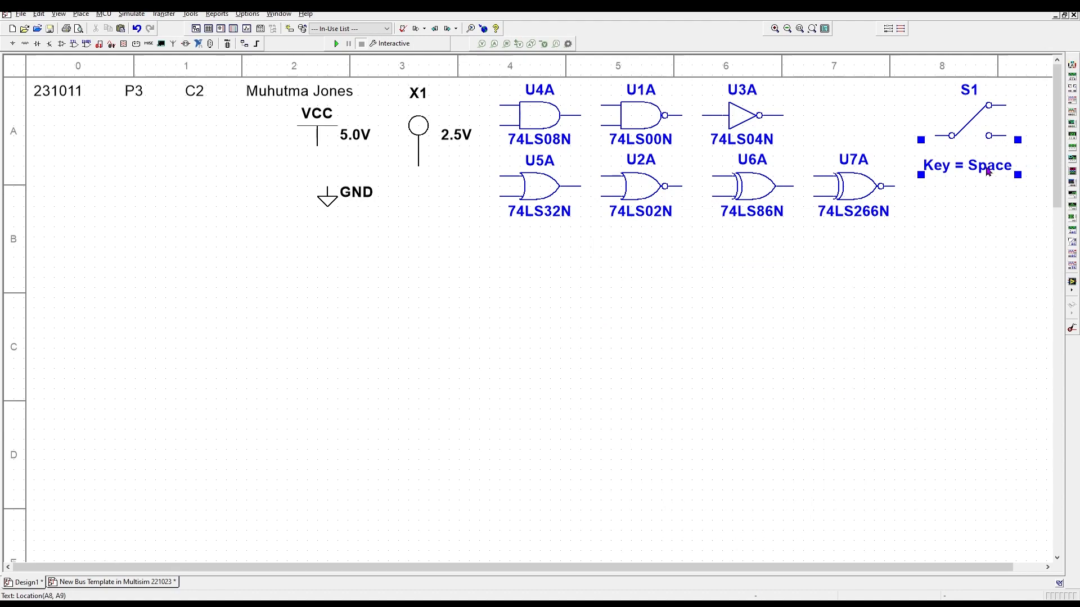
pyautogui.press('Up')
pyautogui.press('Up')
pyautogui.press('Up')
pyautogui.press('Up')
pyautogui.press('Up')
pyautogui.press('Up')
pyautogui.press('Up')
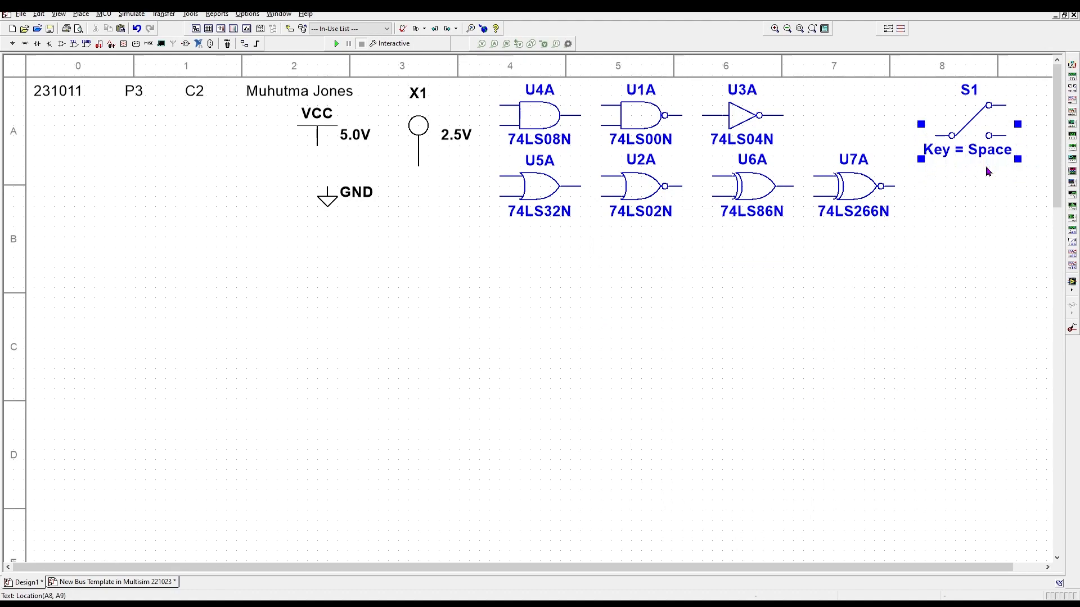
pyautogui.press('Right')
pyautogui.press('Right')
pyautogui.press('Right')
pyautogui.press('Right')
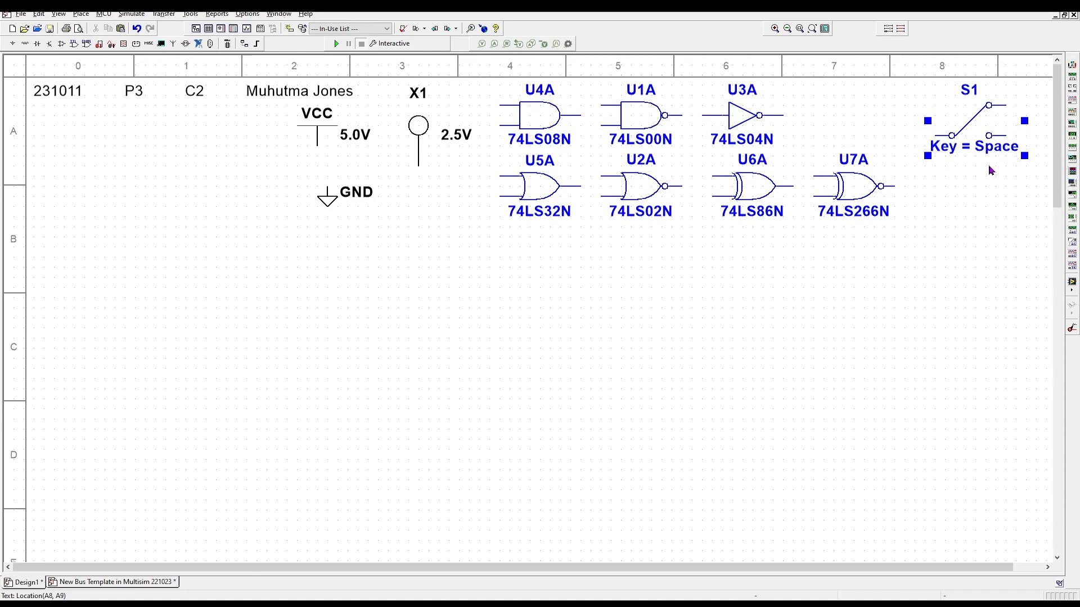
pyautogui.click(972, 94)
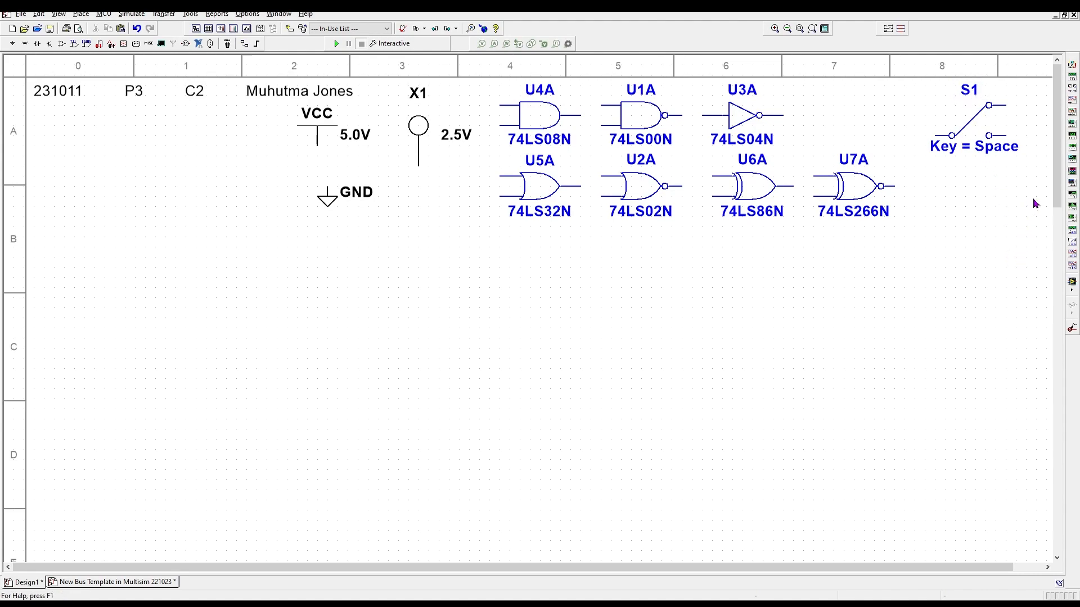
# - Shift switch S1 left so it sits directly above XNOR gate U7A
pyautogui.moveTo(1041, 188); pyautogui.dragTo(903, 74)
pyautogui.moveTo(1008, 126); pyautogui.dragTo(872, 127)
pyautogui.press('Right')
pyautogui.press('Right')
pyautogui.press('Left')
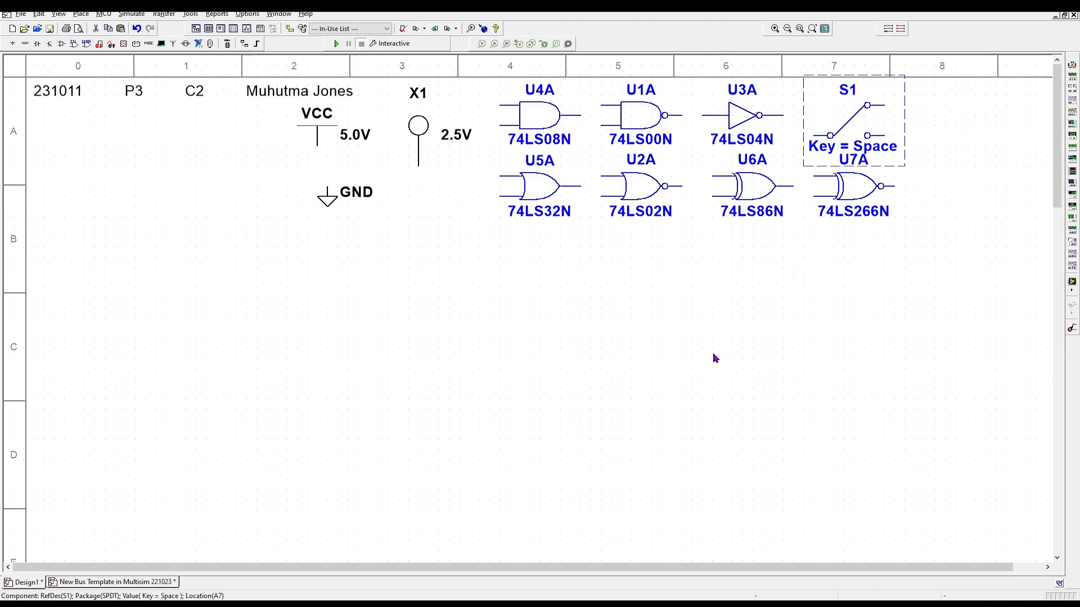
pyautogui.click(853, 189)
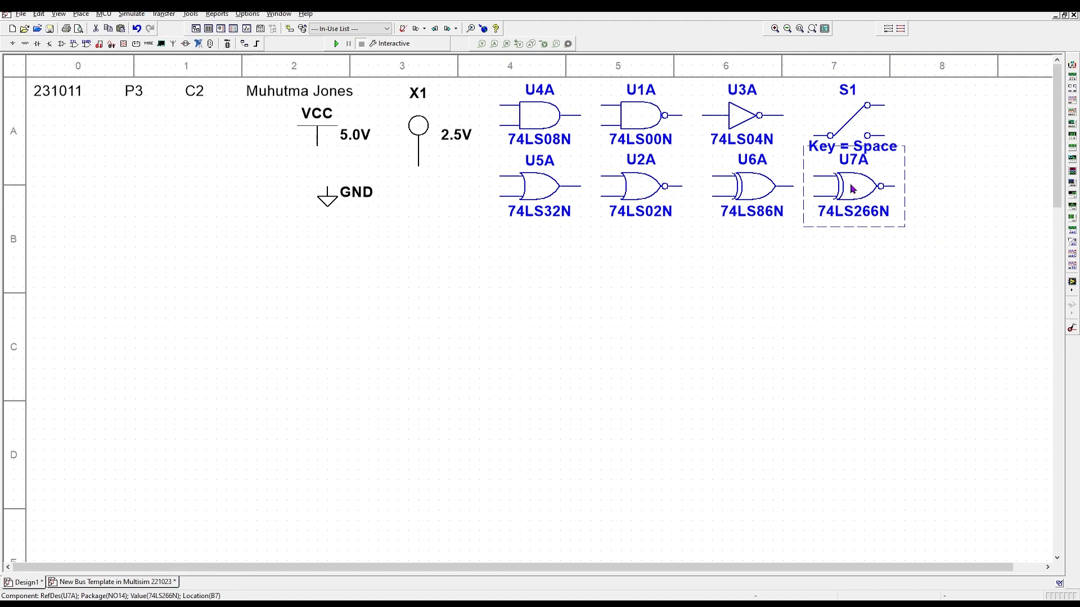
pyautogui.click(974, 278)
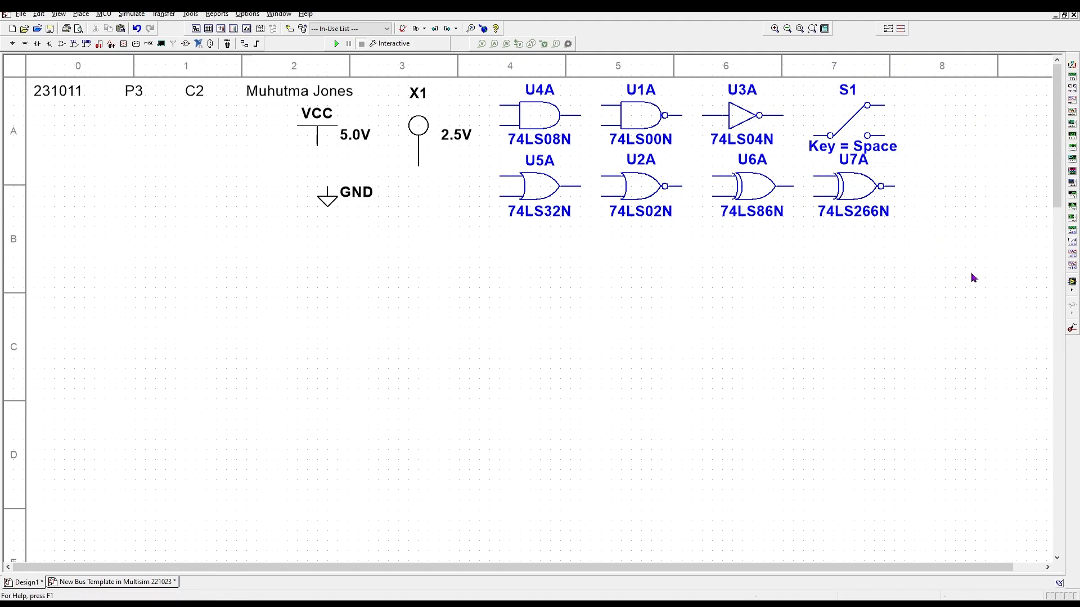
# - Hide the X1 probe's labels using component-specific display settings
pyautogui.moveTo(958, 257); pyautogui.dragTo(276, 77)
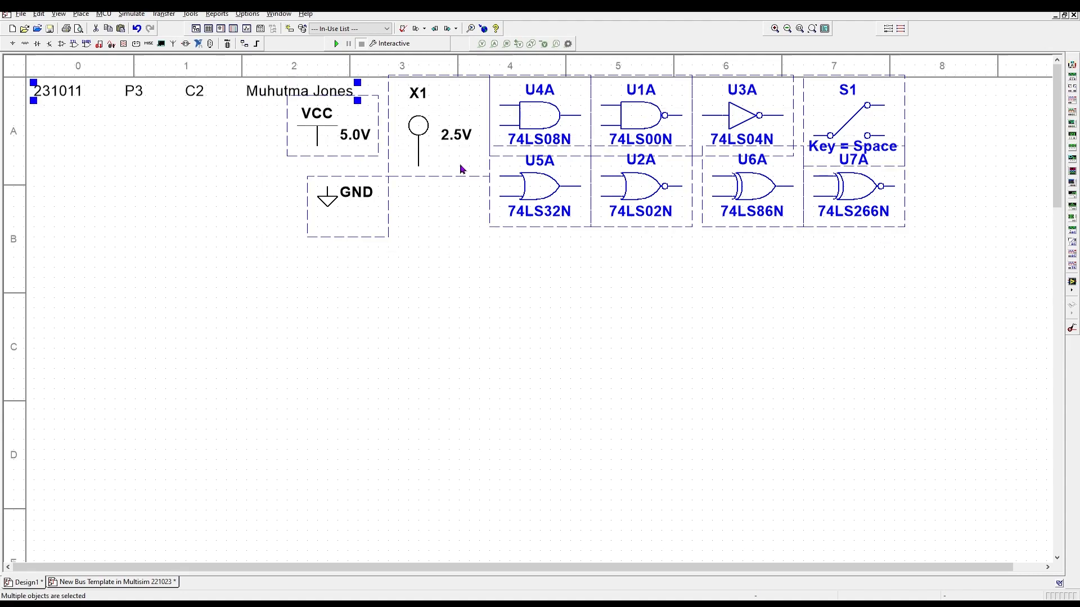
pyautogui.doubleClick(439, 128)
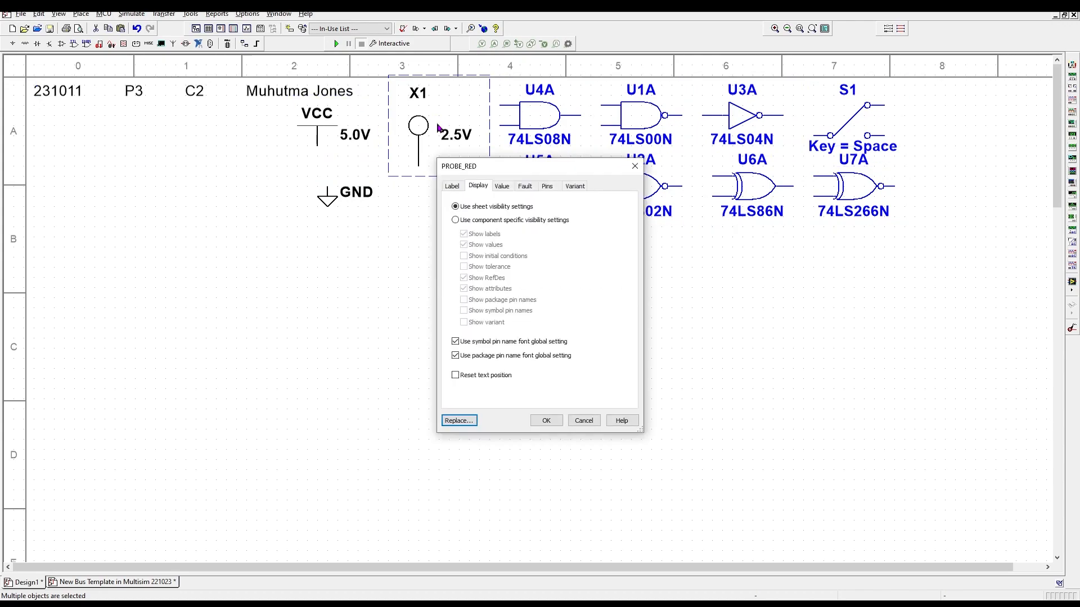
pyautogui.click(455, 220)
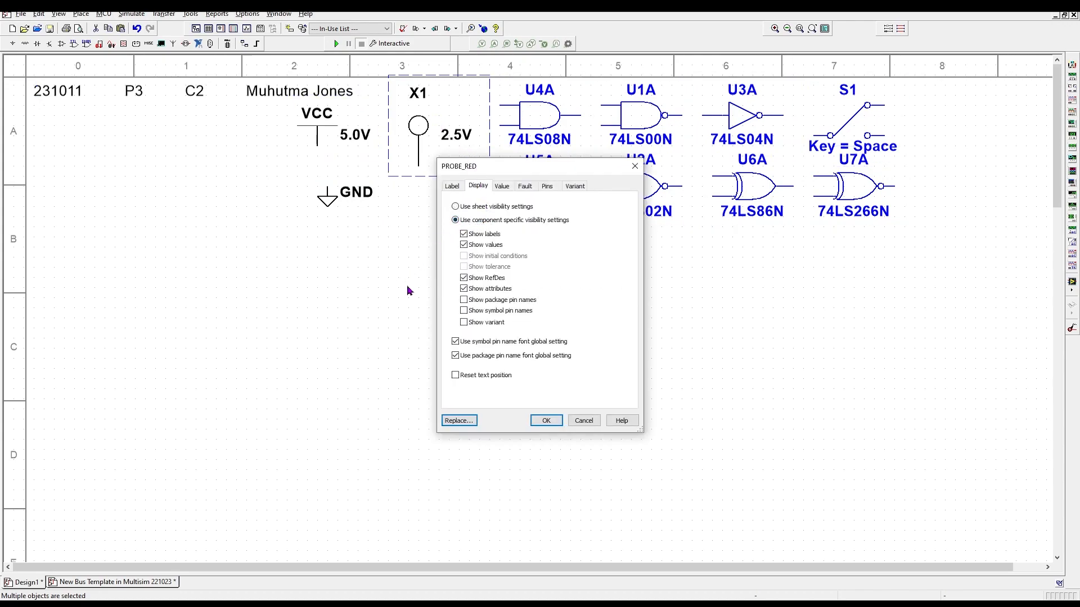
pyautogui.click(464, 279)
pyautogui.click(550, 422)
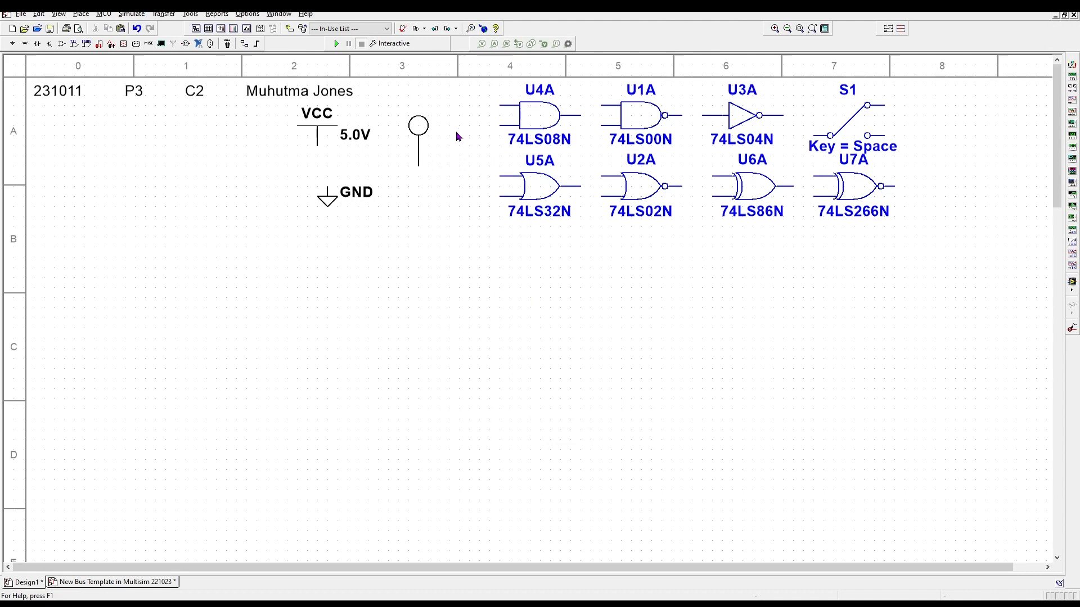
# - Set AND gate U4A to component-specific display and untick its value and RefDes labels
pyautogui.moveTo(964, 248); pyautogui.dragTo(488, 75)
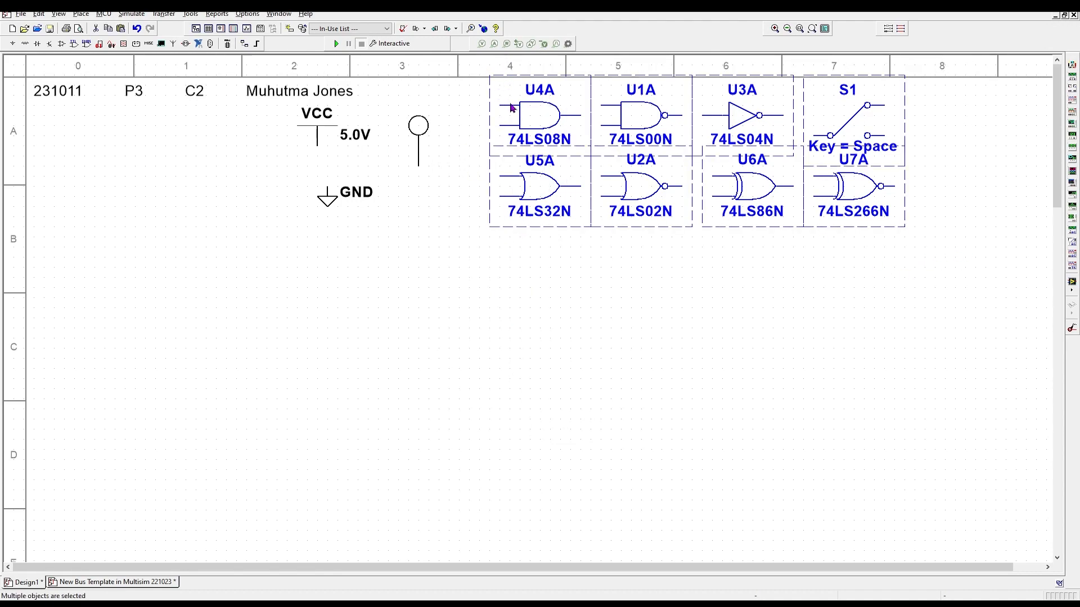
pyautogui.doubleClick(512, 108)
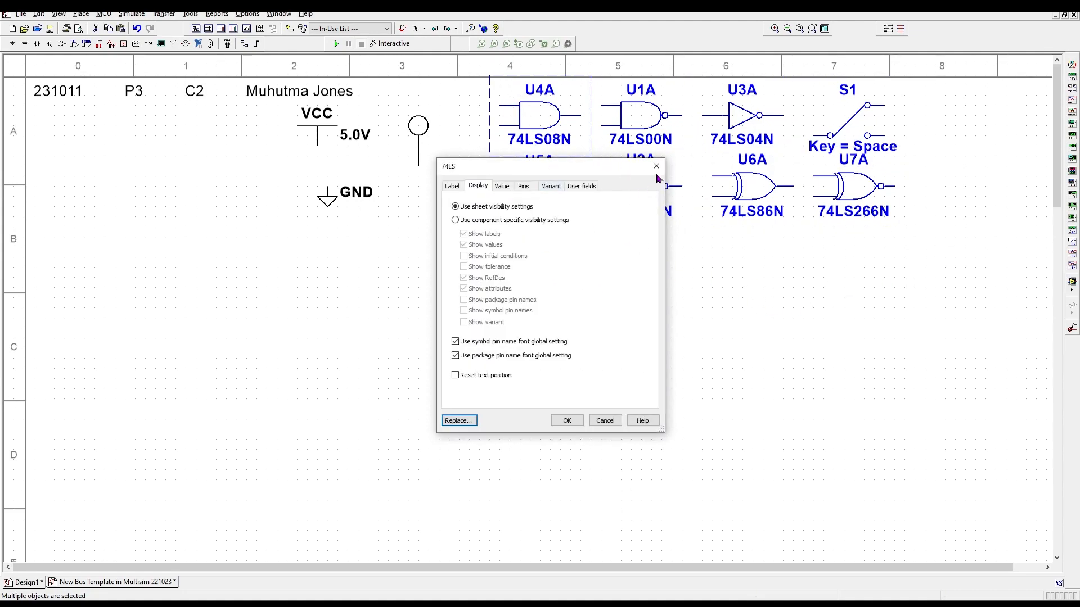
pyautogui.click(455, 221)
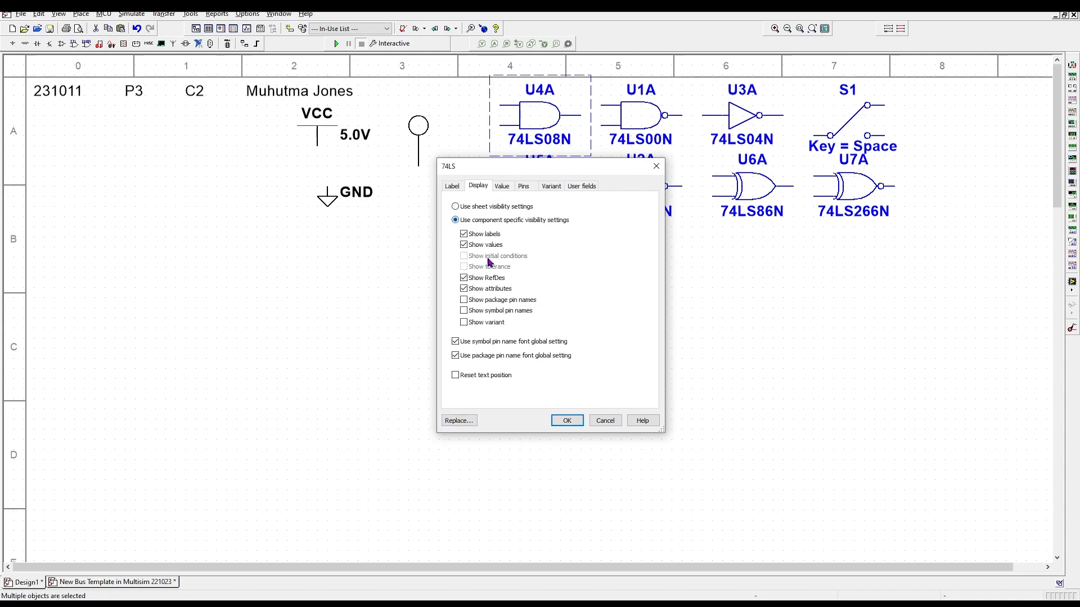
pyautogui.click(463, 245)
pyautogui.click(465, 278)
# - Confirm U4A's hidden labels and hide OR gate U5A's value and RefDes labels
pyautogui.click(563, 420)
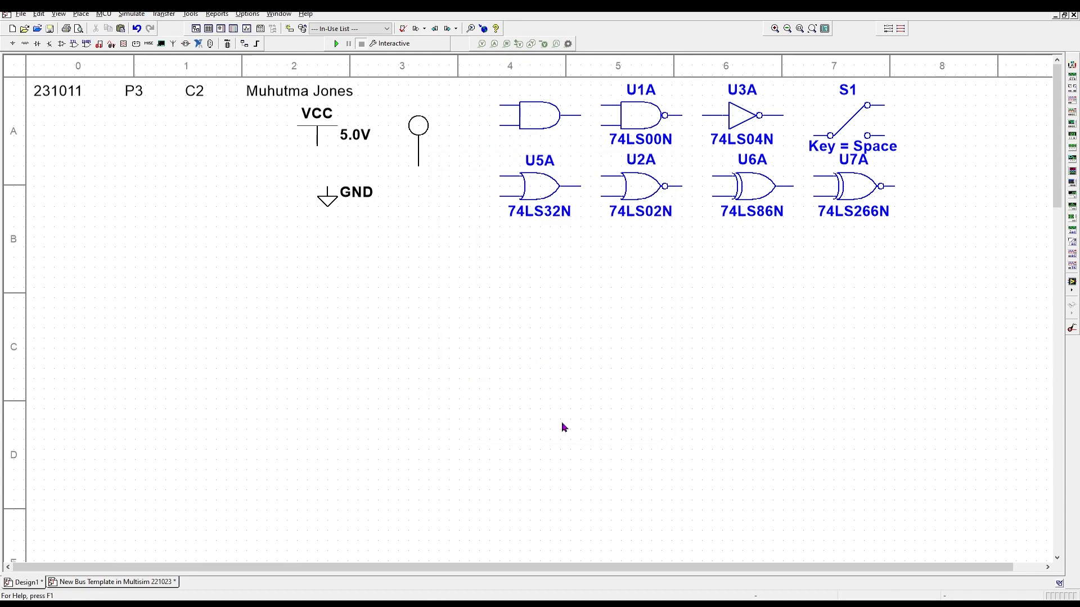
pyautogui.doubleClick(635, 121)
pyautogui.click(463, 245)
pyautogui.click(465, 278)
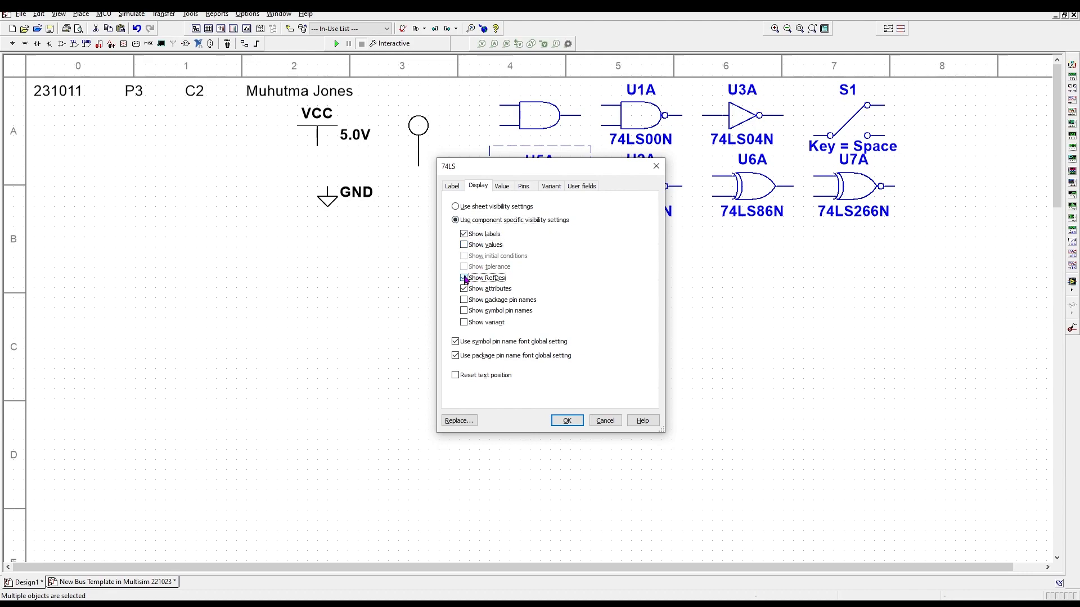
pyautogui.click(567, 421)
# - Hide the labels on NAND U1A, XOR U6A and XNOR U7A with component-specific display
pyautogui.doubleClick(630, 118)
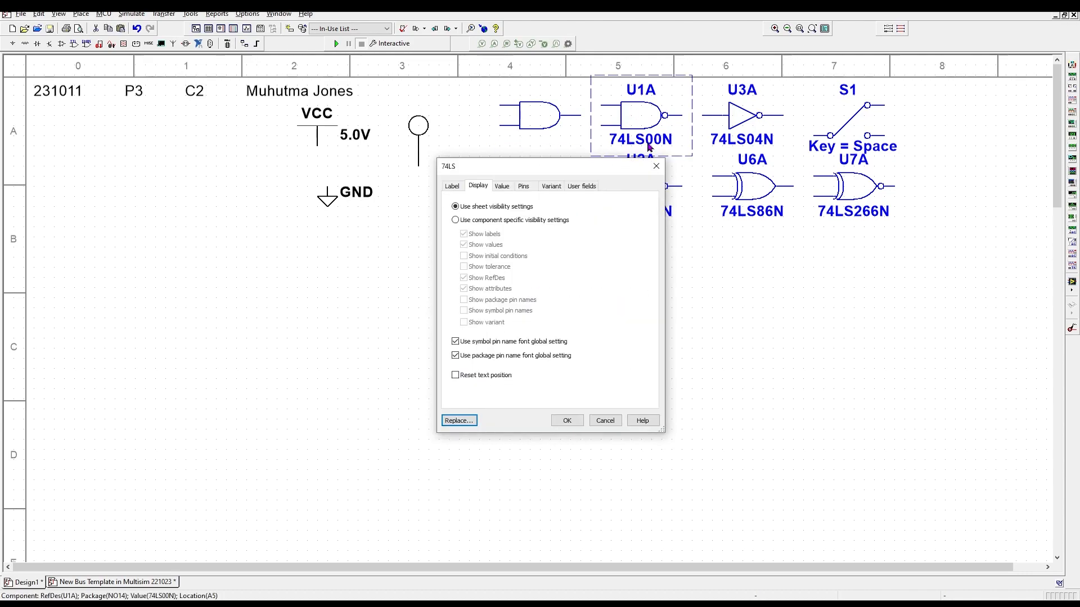
pyautogui.click(456, 220)
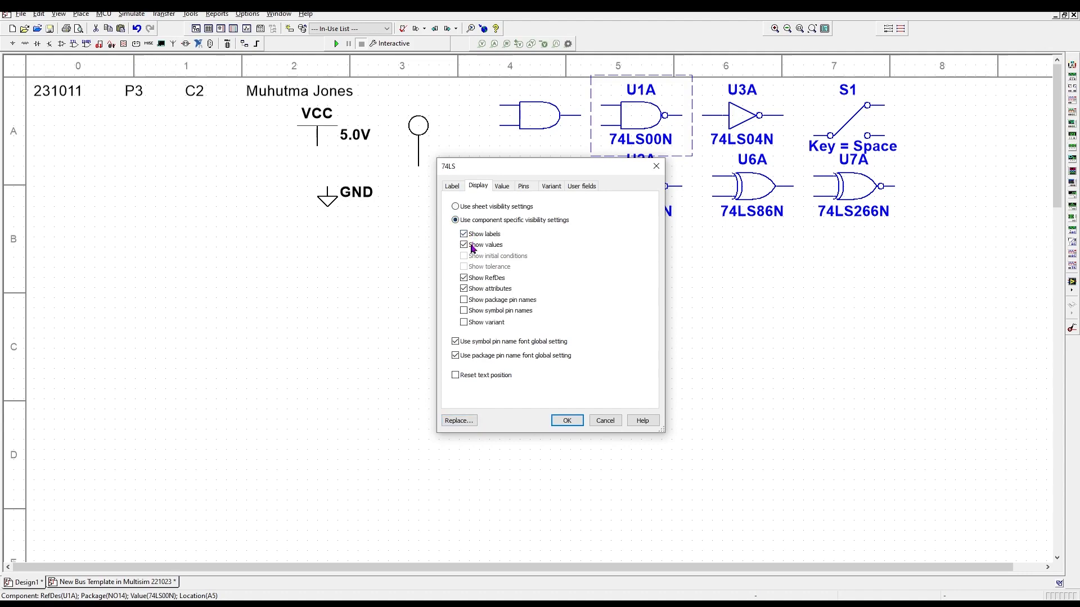
pyautogui.click(566, 420)
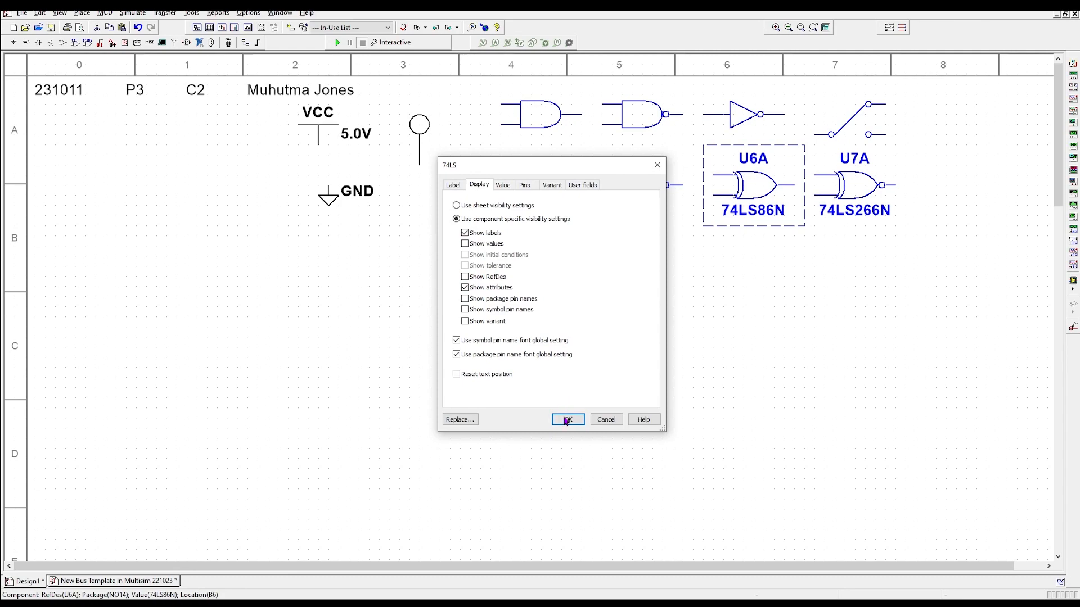
pyautogui.click(567, 420)
pyautogui.click(855, 203)
pyautogui.doubleClick(850, 187)
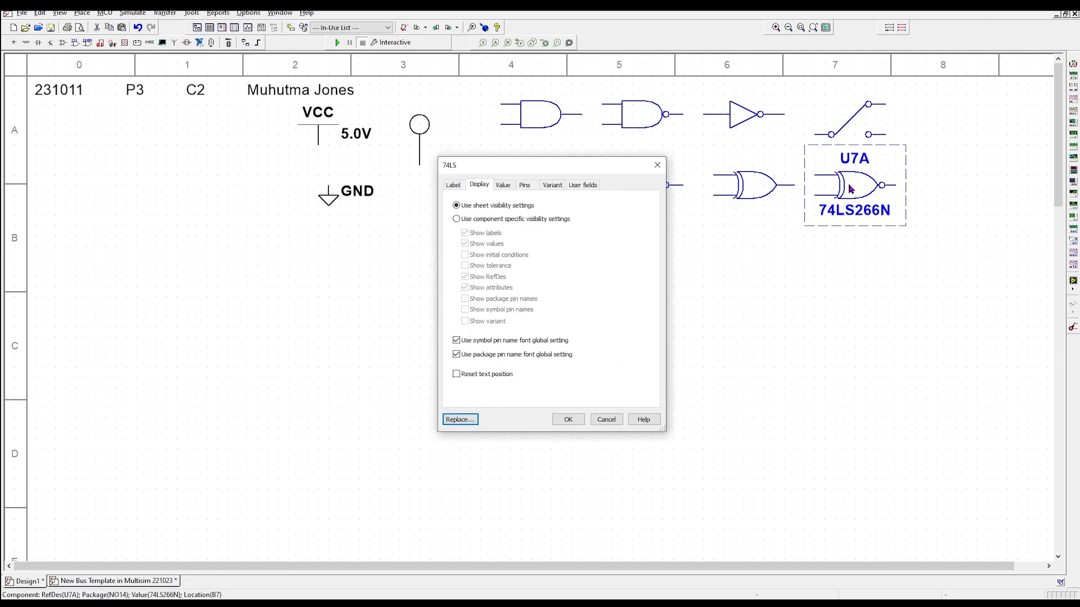
pyautogui.click(456, 219)
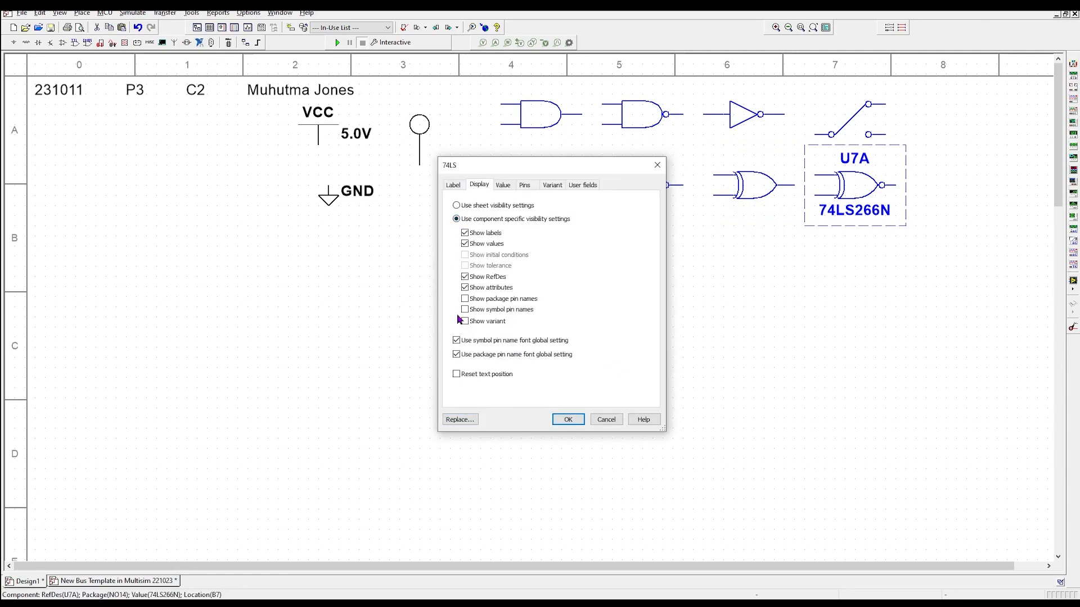
pyautogui.click(466, 245)
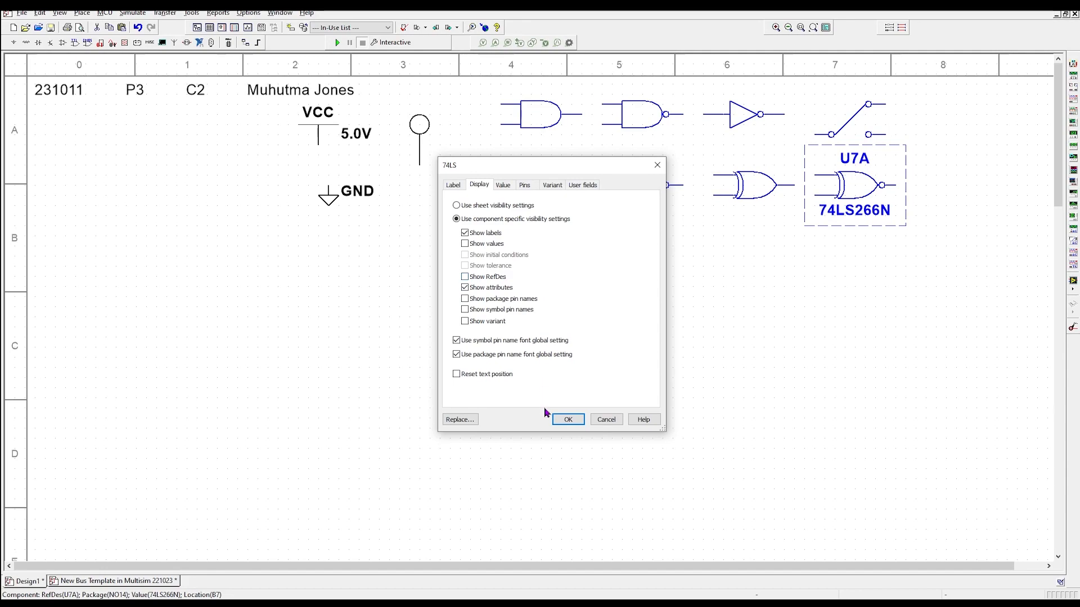
pyautogui.click(566, 419)
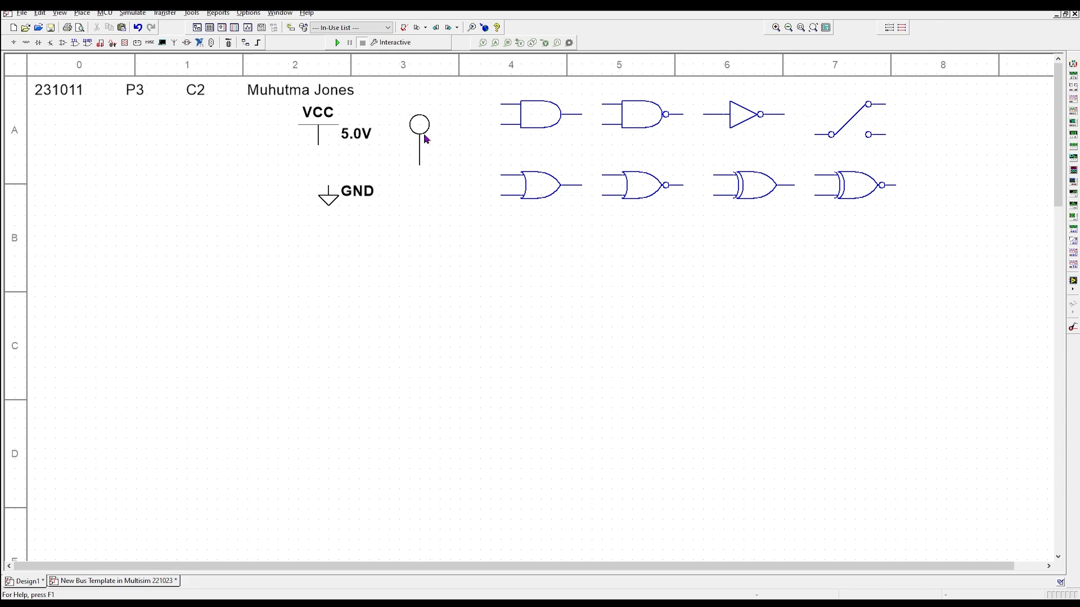
# - View the New Bus Template reference schematic, then return to the Design1 tab
pyautogui.click(132, 583)
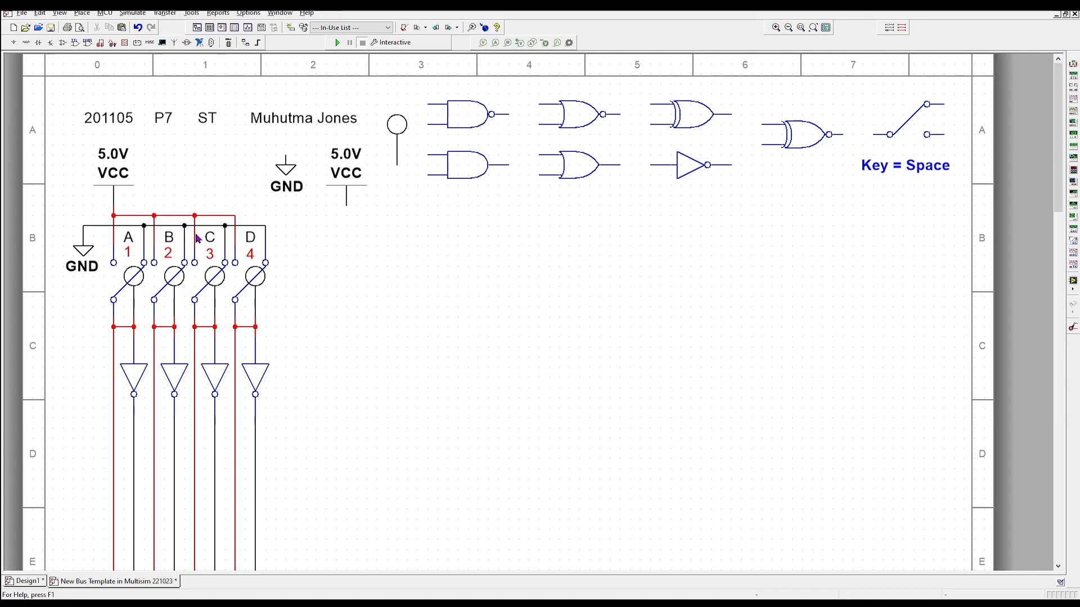
pyautogui.click(70, 585)
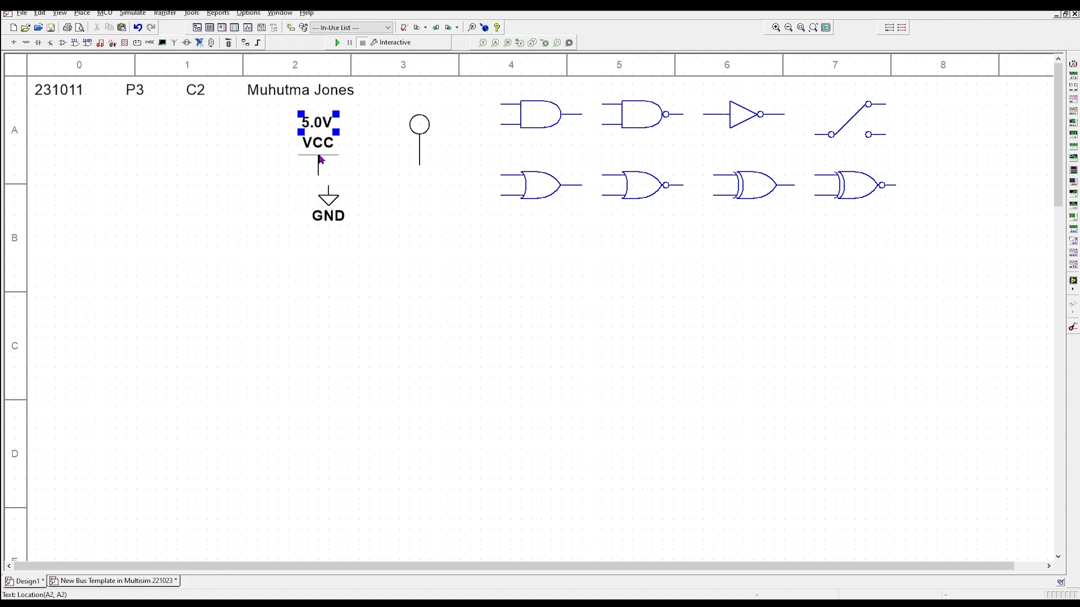
# - Hide the VCC name label through component-specific display settings
pyautogui.doubleClick(320, 161)
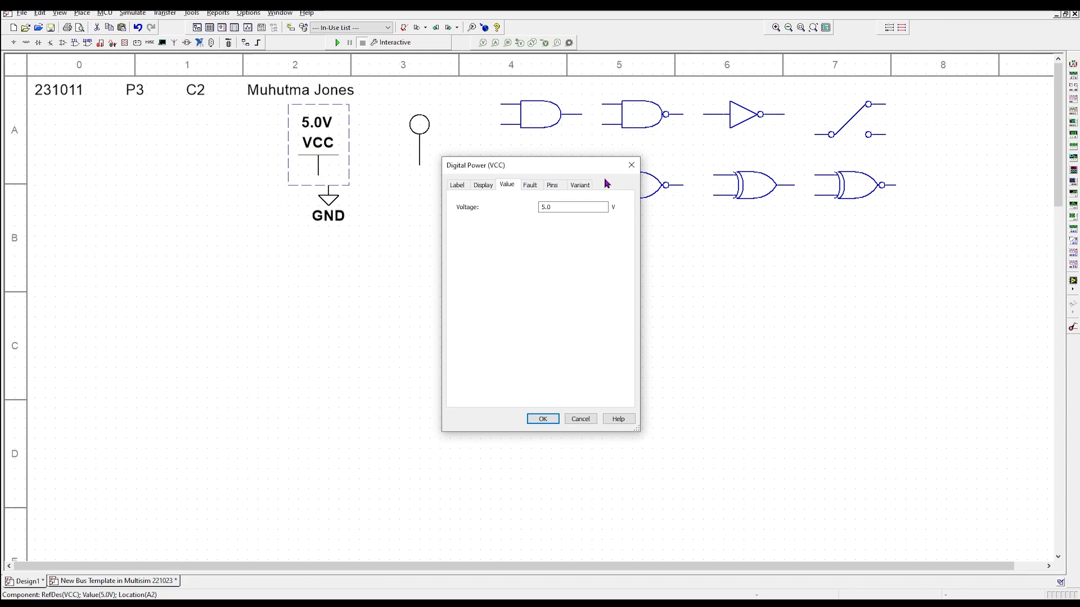
pyautogui.click(631, 165)
pyautogui.click(333, 144)
pyautogui.doubleClick(332, 144)
pyautogui.click(484, 185)
pyautogui.click(461, 219)
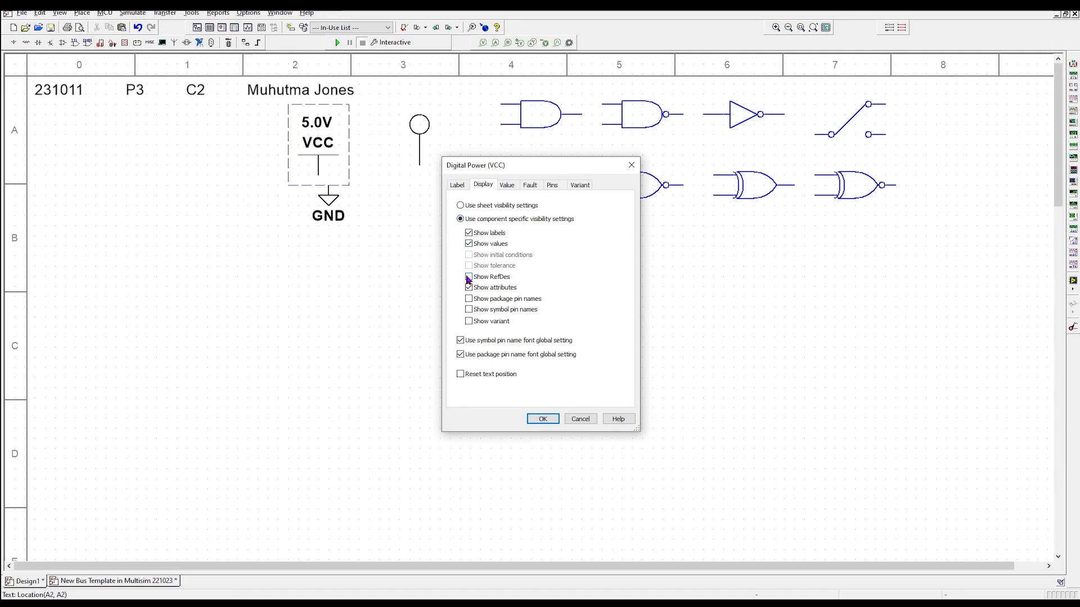
pyautogui.click(543, 419)
# - Lower the 5.0V label just above the wire and nudge the VCC supply up one grid step
pyautogui.click(318, 143)
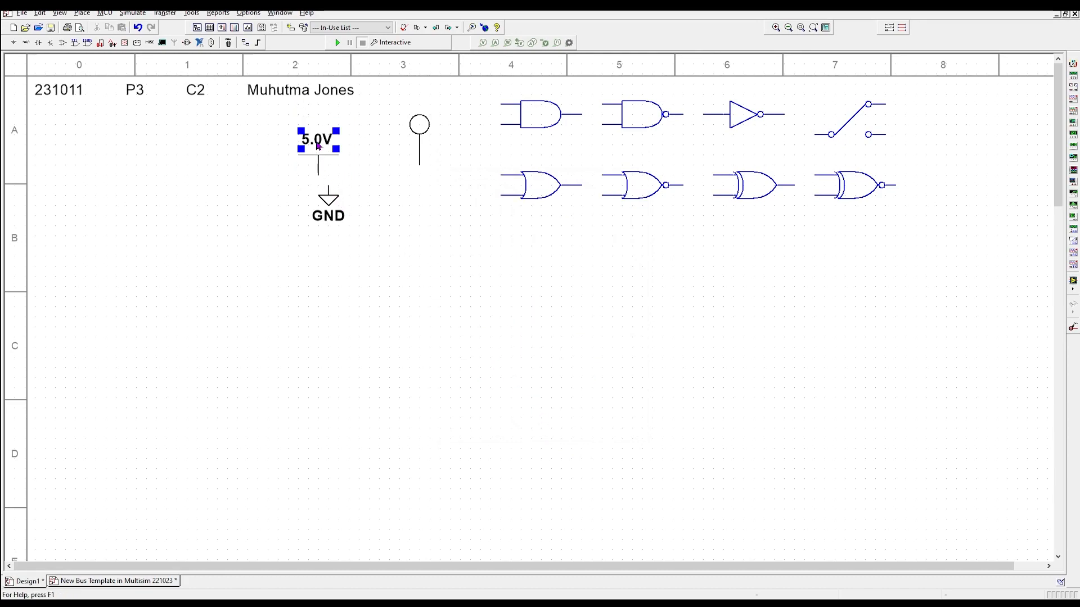
pyautogui.moveTo(318, 143); pyautogui.dragTo(318, 153)
pyautogui.click(392, 179)
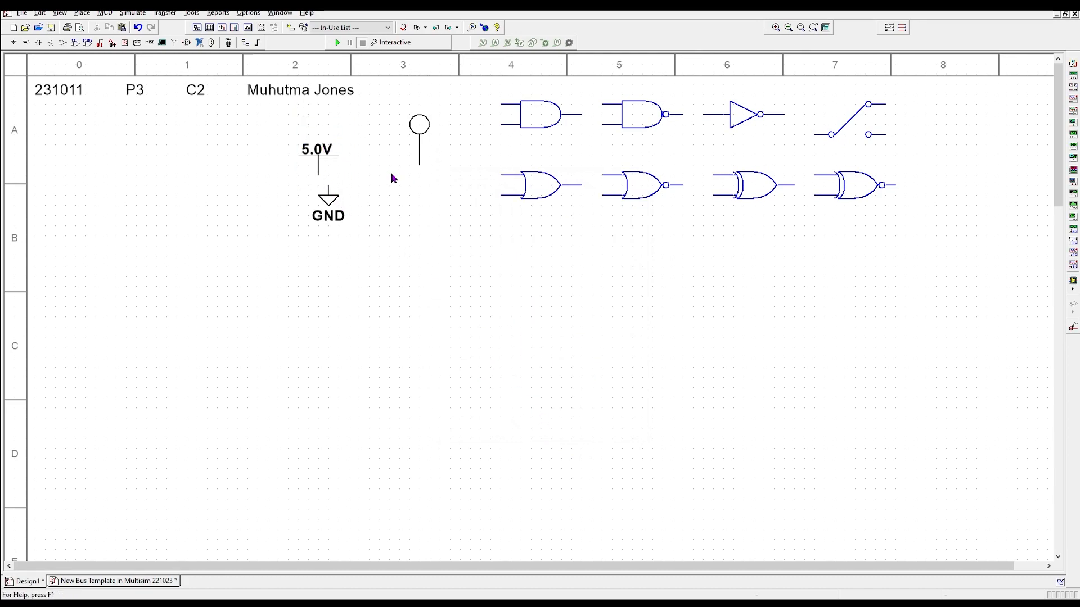
pyautogui.click(313, 146)
pyautogui.press('Up')
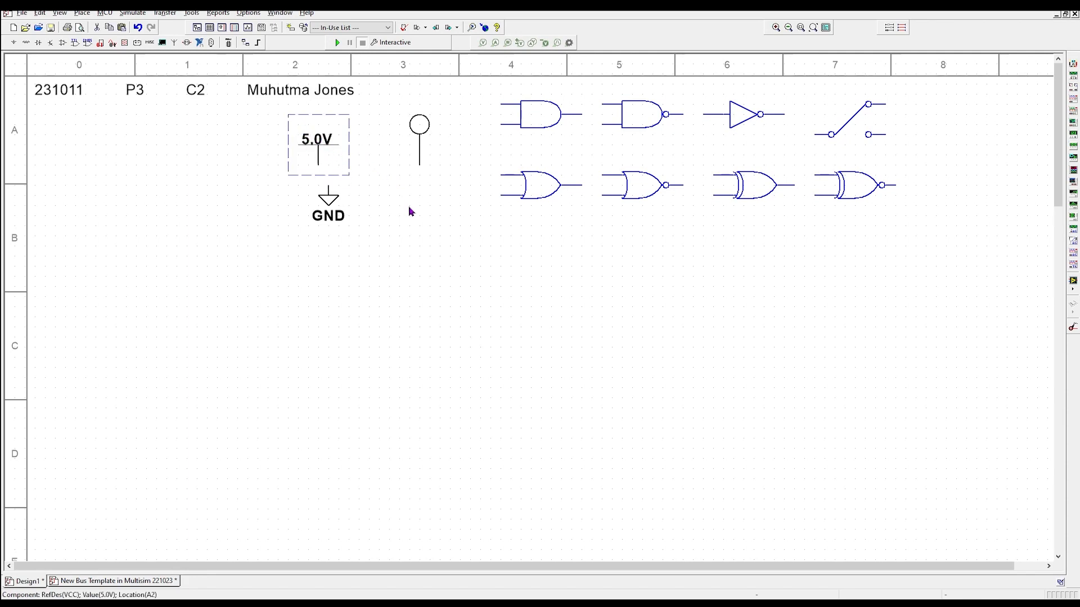
pyautogui.click(328, 143)
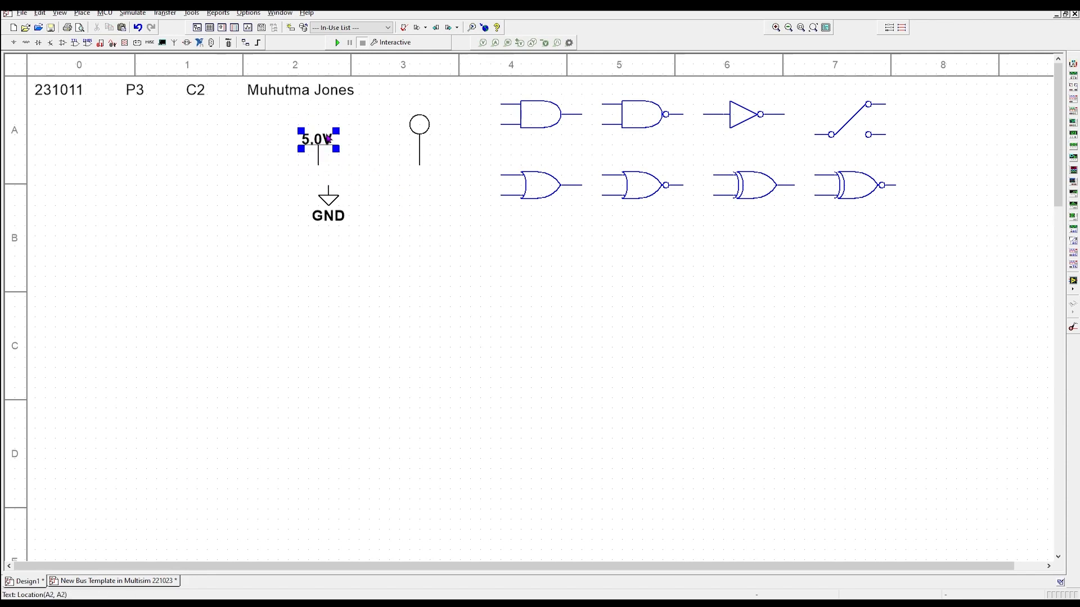
pyautogui.click(360, 241)
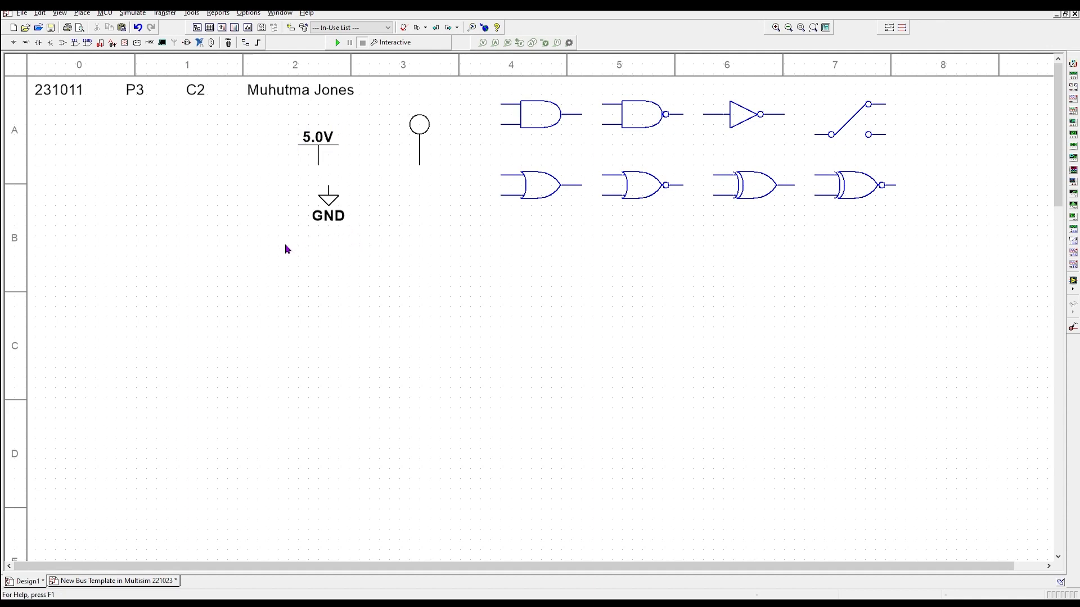
# - Hide the ground symbol's GND label using its own display settings
pyautogui.rightClick(324, 208)
pyautogui.click(320, 201)
pyautogui.doubleClick(321, 200)
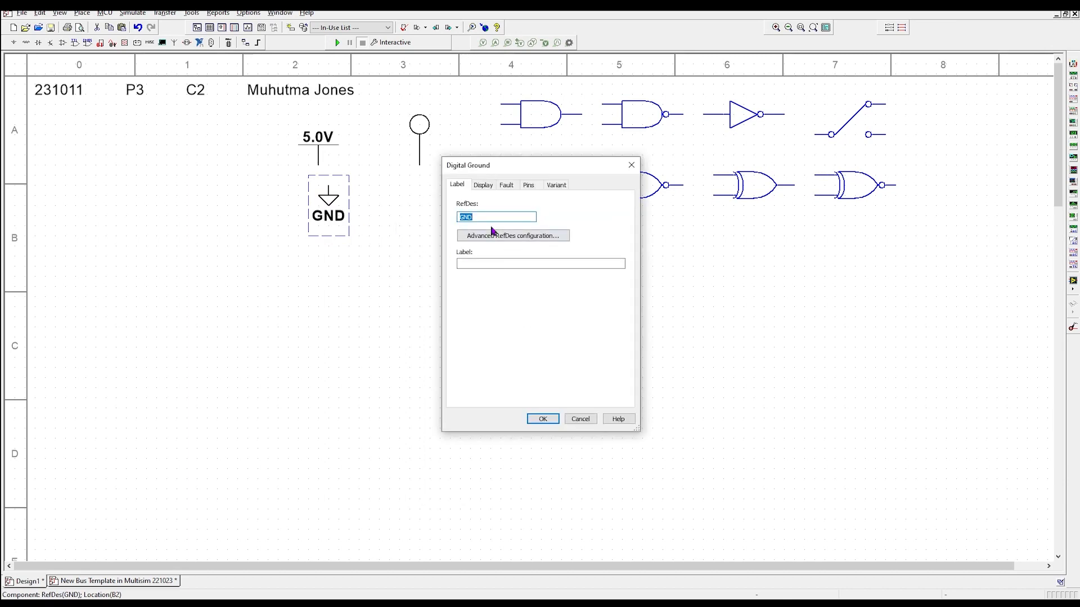
pyautogui.click(483, 186)
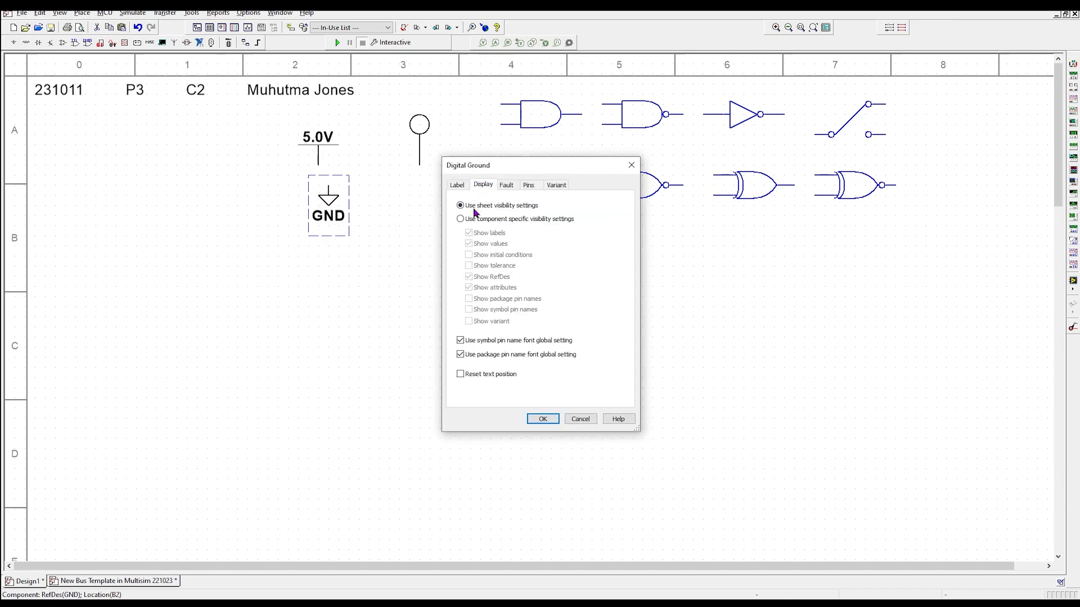
pyautogui.click(460, 219)
pyautogui.click(469, 277)
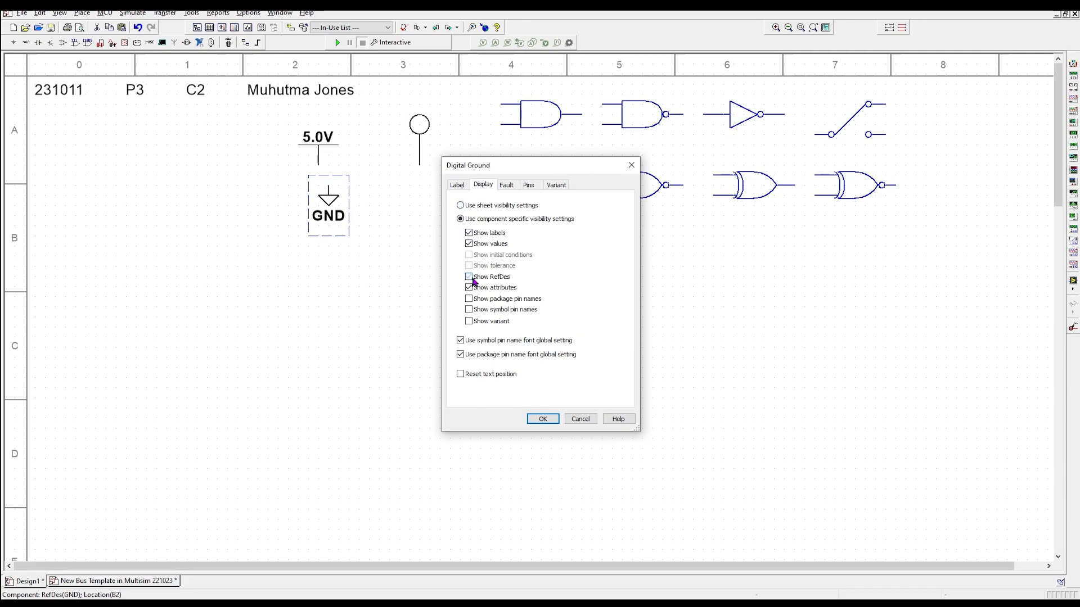
pyautogui.click(543, 419)
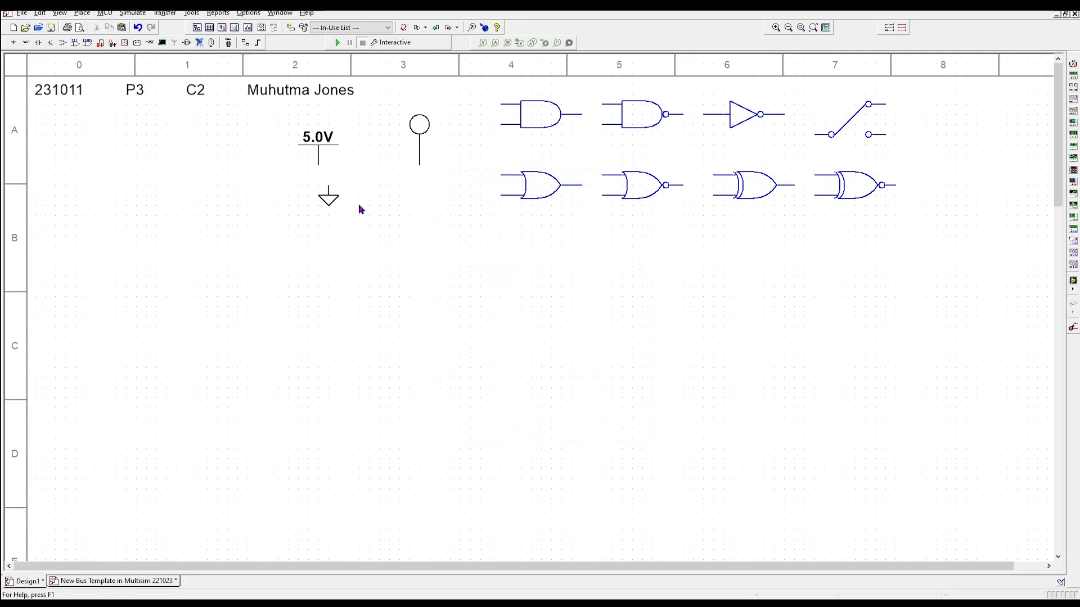
pyautogui.click(423, 132)
# - Move the probe beside the AND gate, the ground beside the first OR gate, and the 5.0V supply toward the probe
pyautogui.click(424, 129)
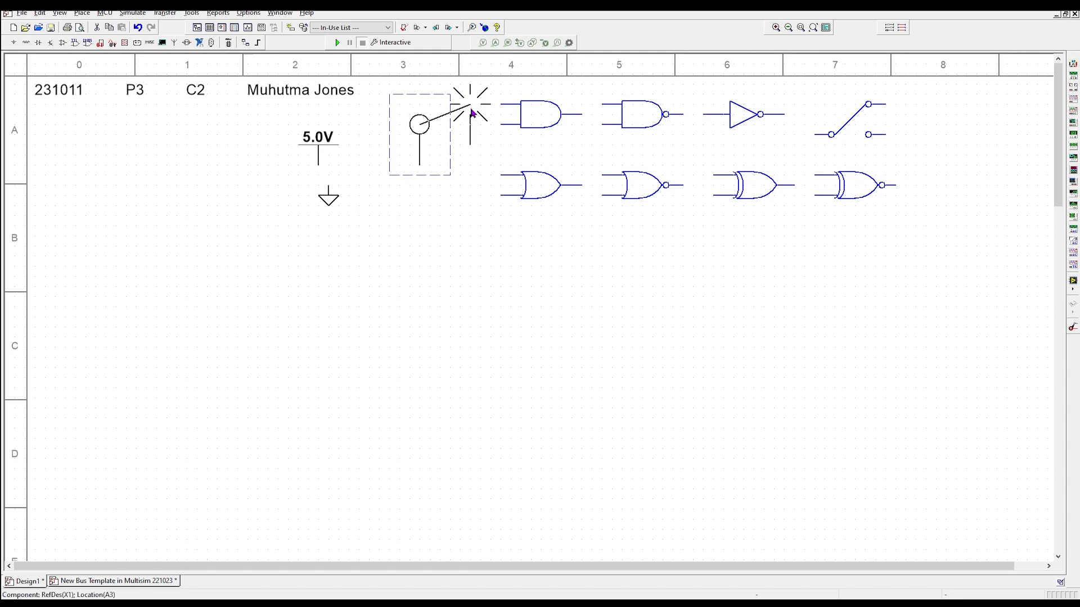
pyautogui.moveTo(471, 113); pyautogui.dragTo(464, 107)
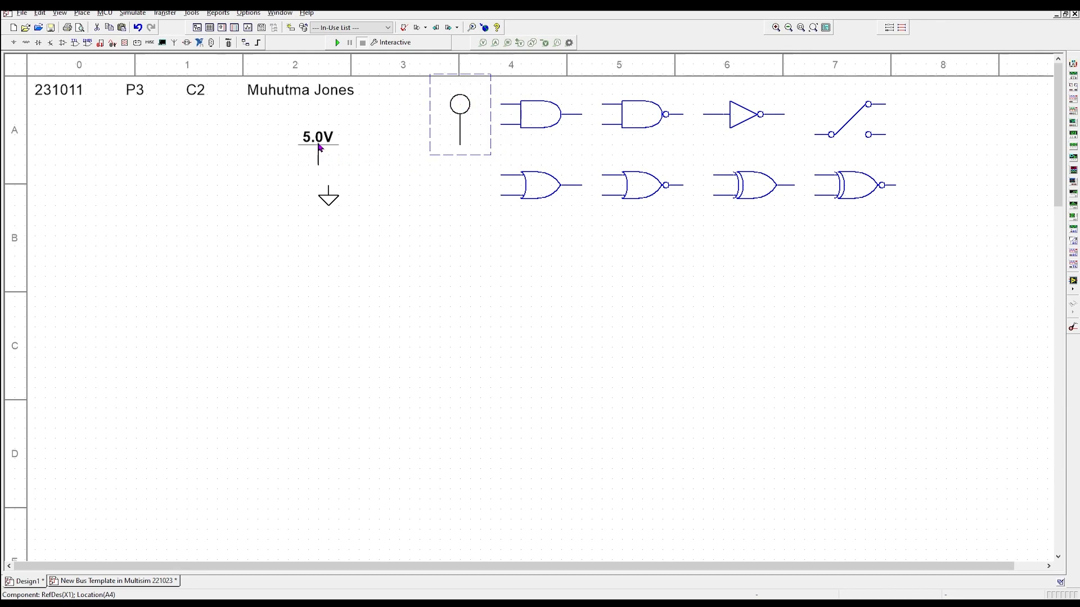
pyautogui.click(335, 198)
pyautogui.moveTo(334, 189); pyautogui.dragTo(460, 180)
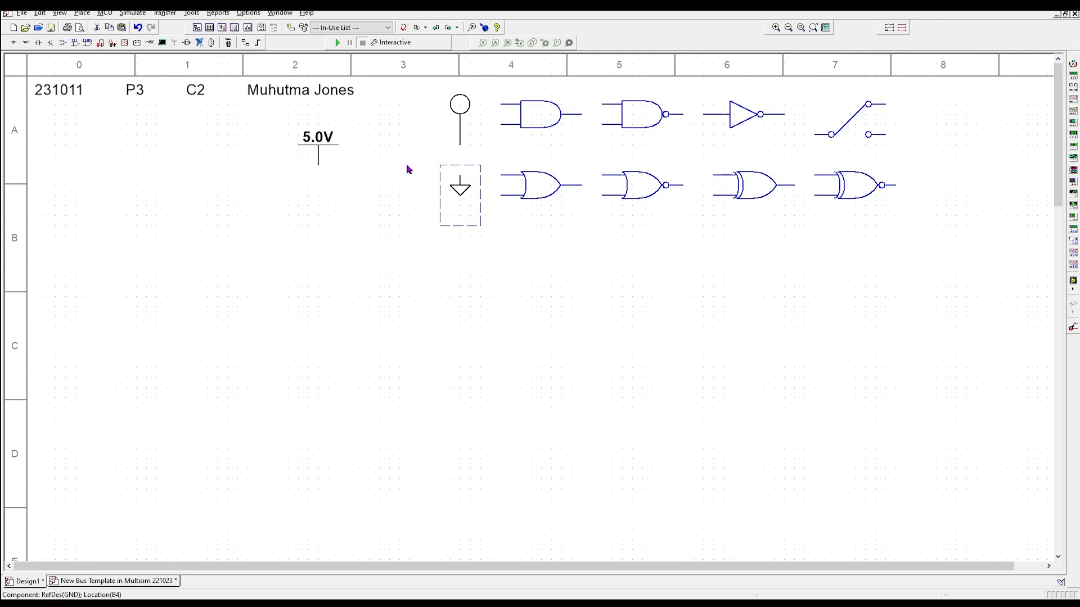
pyautogui.click(320, 147)
pyautogui.moveTo(326, 153); pyautogui.dragTo(426, 145)
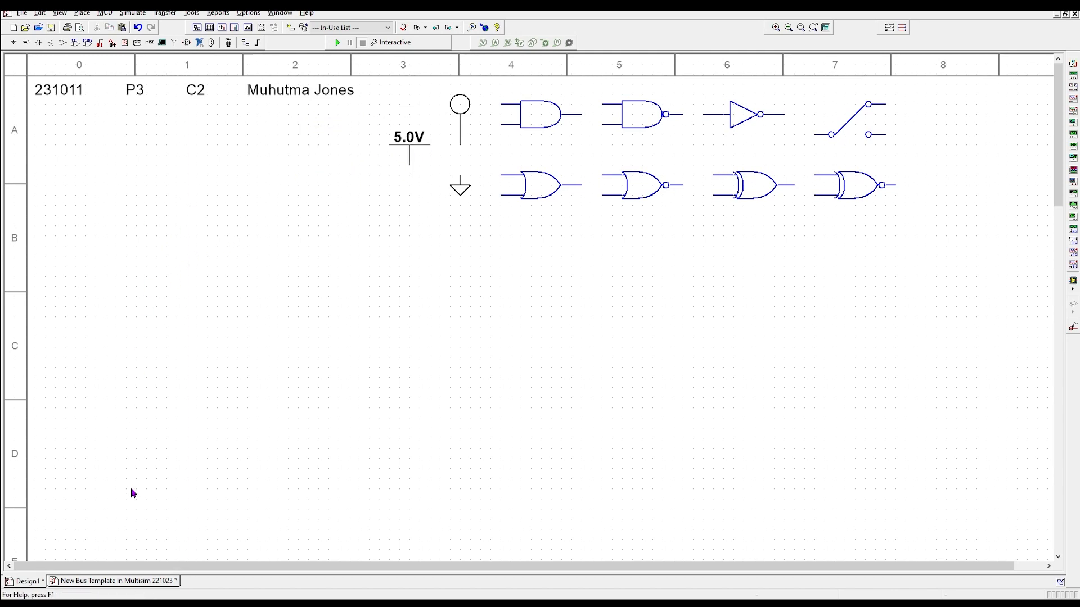
# - Run the simulation on the reference bus template and hide the results messages
pyautogui.click(71, 582)
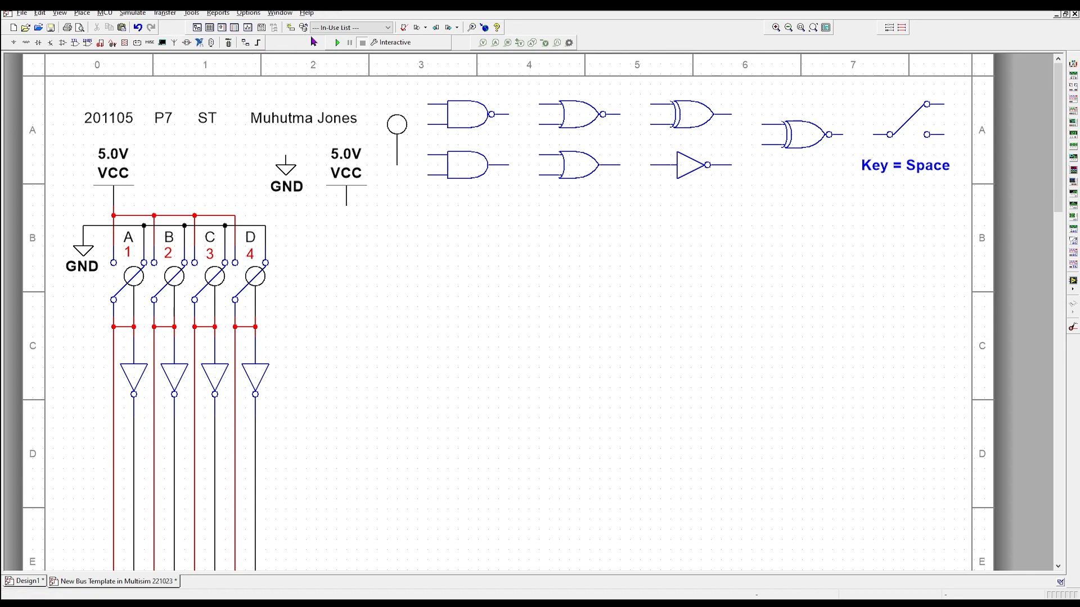
pyautogui.click(338, 43)
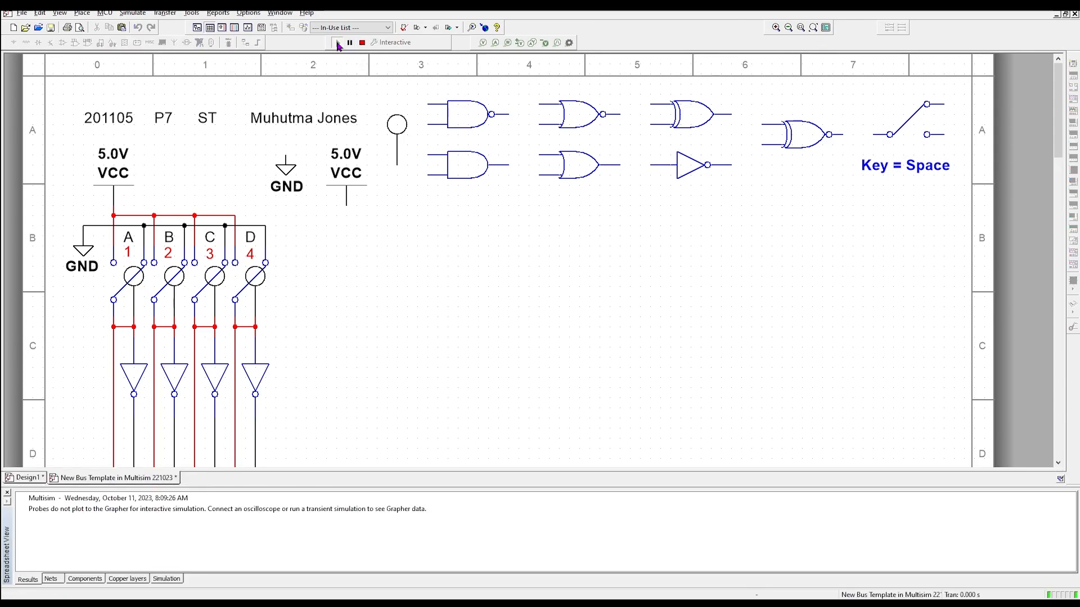
pyautogui.click(6, 492)
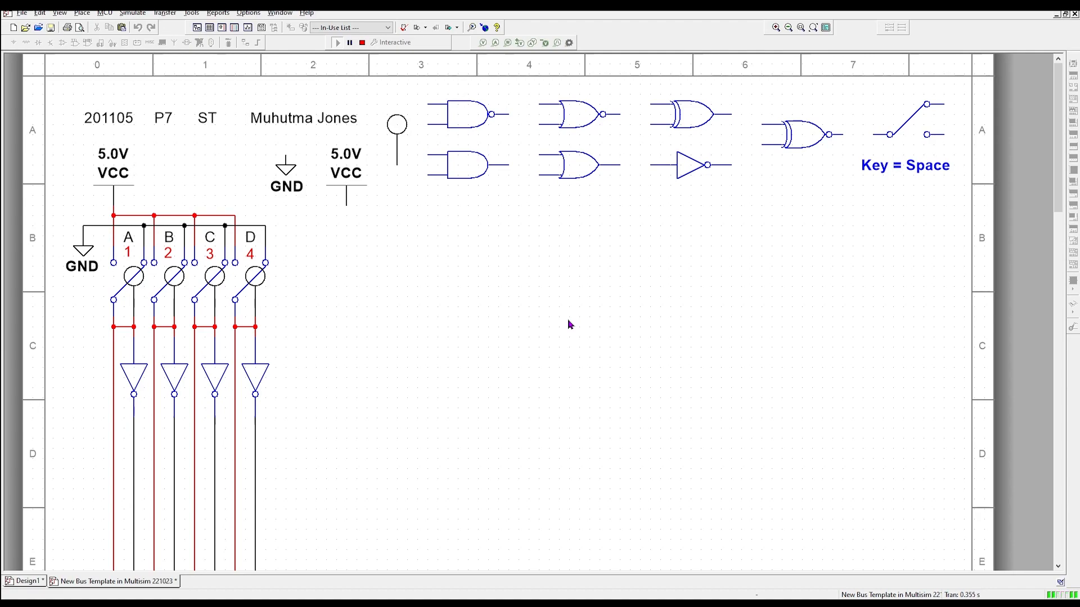
# - Toggle switches A–D on, off, on and off again with keys 1–4, watching the lamps
pyautogui.press('1')
pyautogui.press('2')
pyautogui.press('3')
pyautogui.press('4')
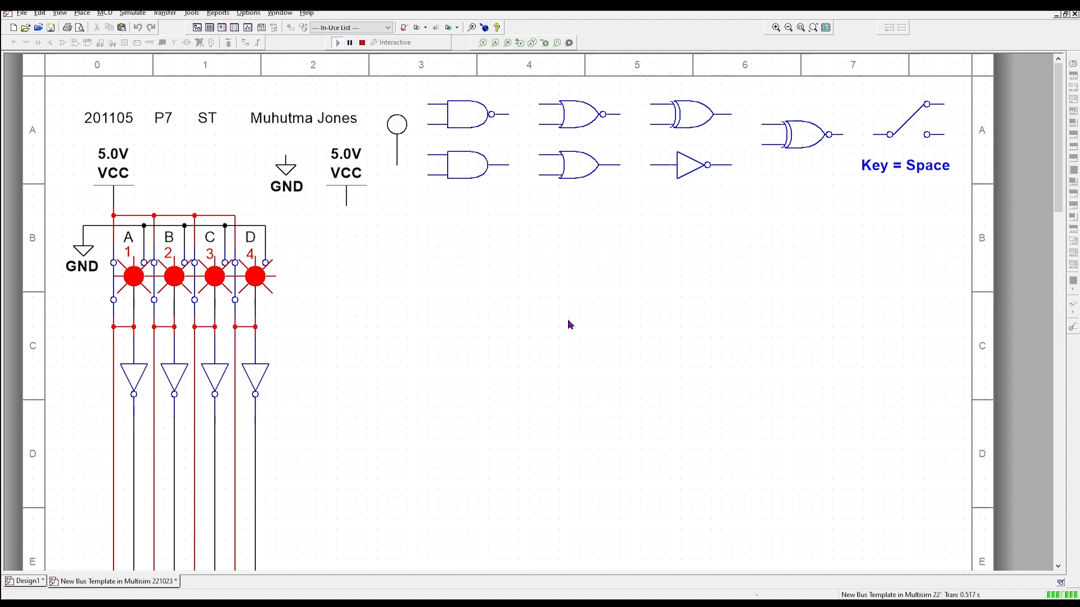
pyautogui.press('1')
pyautogui.press('2')
pyautogui.press('3')
pyautogui.press('4')
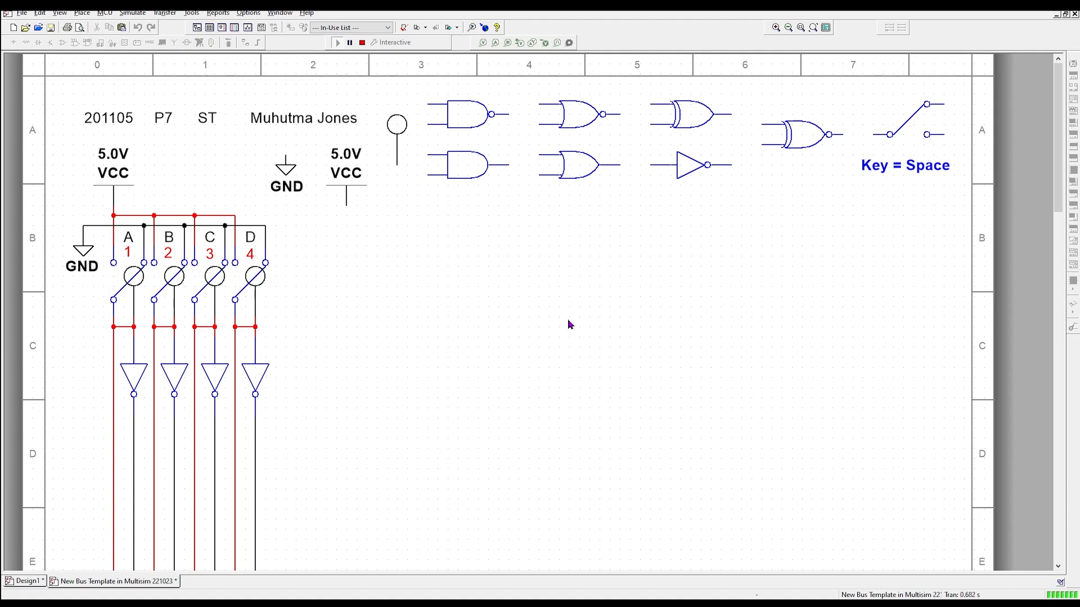
pyautogui.press('1')
pyautogui.press('2')
pyautogui.press('3')
pyautogui.press('4')
pyautogui.press('1')
pyautogui.press('2')
pyautogui.press('3')
pyautogui.press('4')
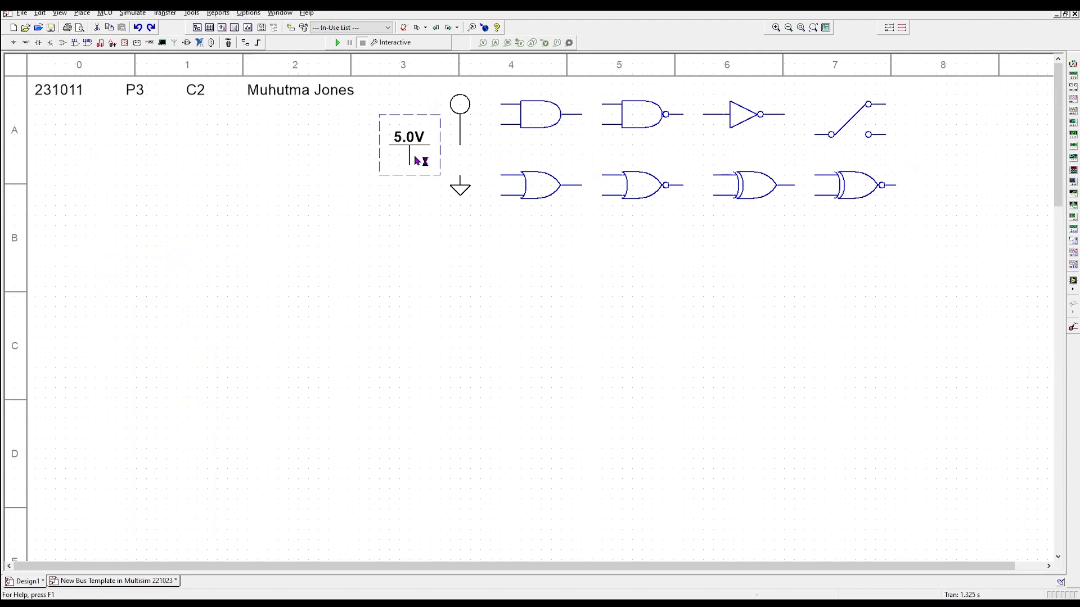
# - Copy the 5.0V source and paste the duplicate at the sheet's left
pyautogui.rightClick(416, 160)
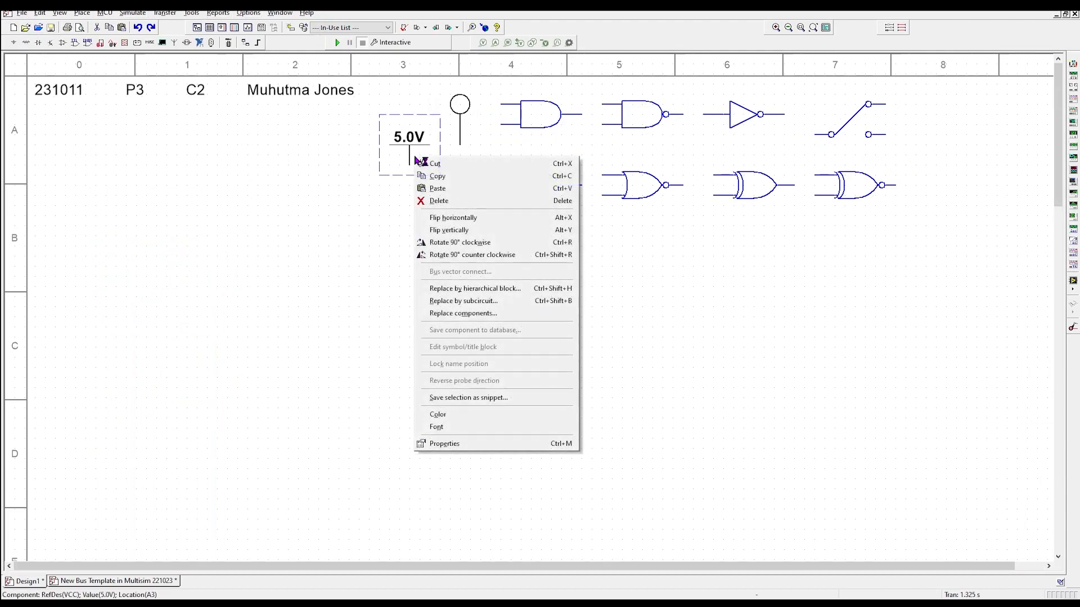
pyautogui.click(437, 178)
pyautogui.rightClick(164, 186)
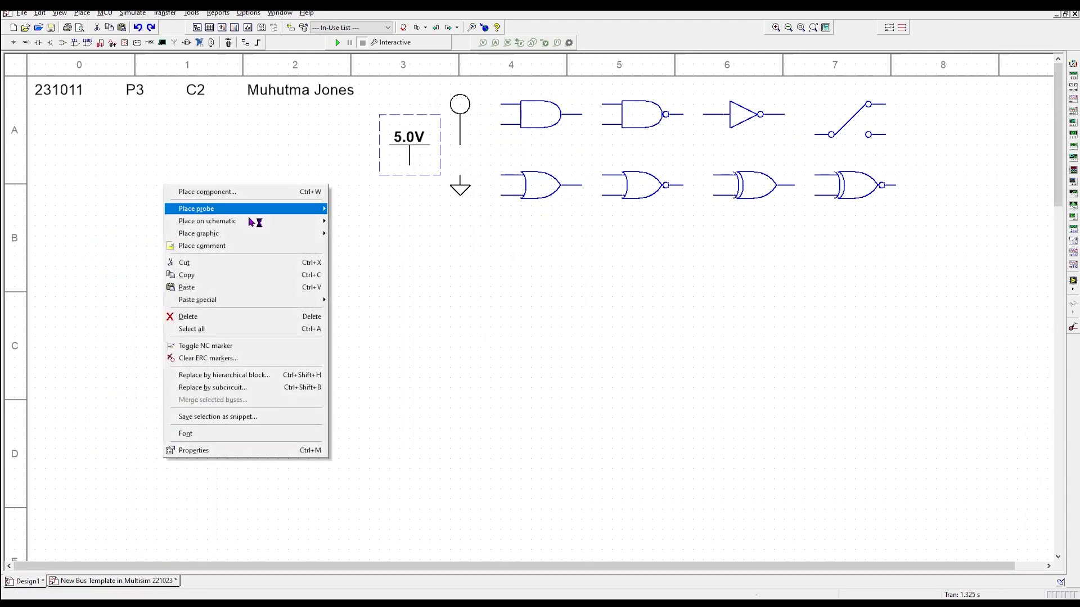
pyautogui.click(188, 287)
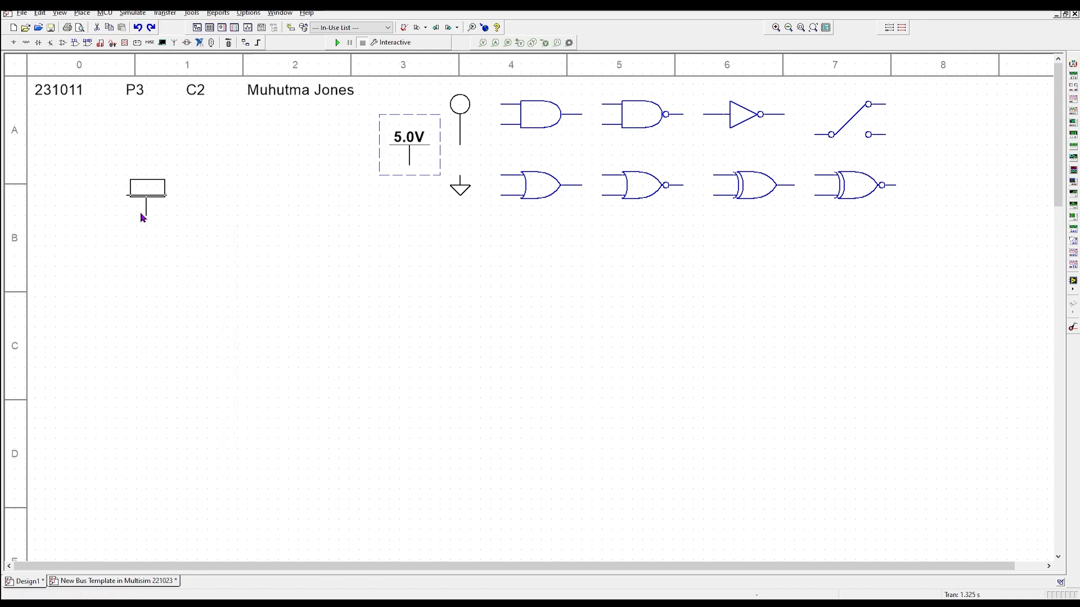
pyautogui.click(127, 185)
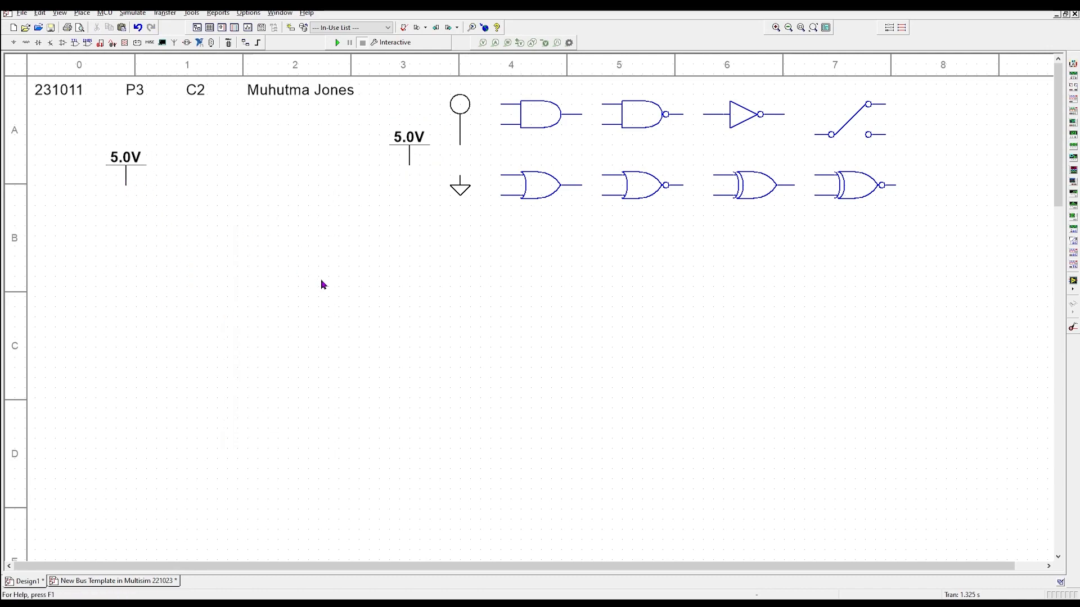
# - Copy the ground symbol and paste a duplicate
pyautogui.click(460, 191)
pyautogui.rightClick(460, 191)
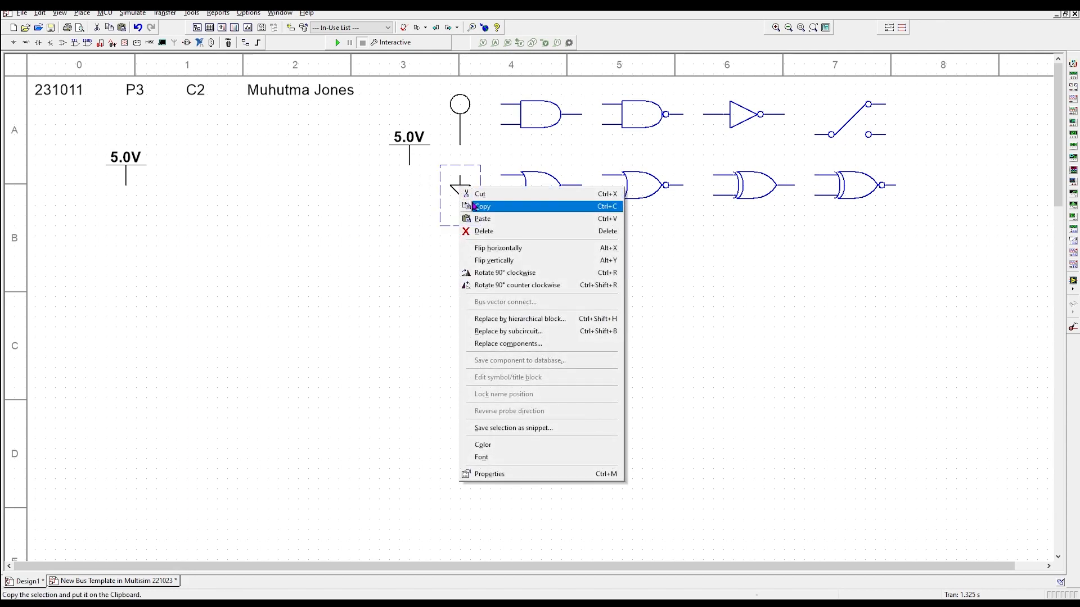
pyautogui.click(481, 206)
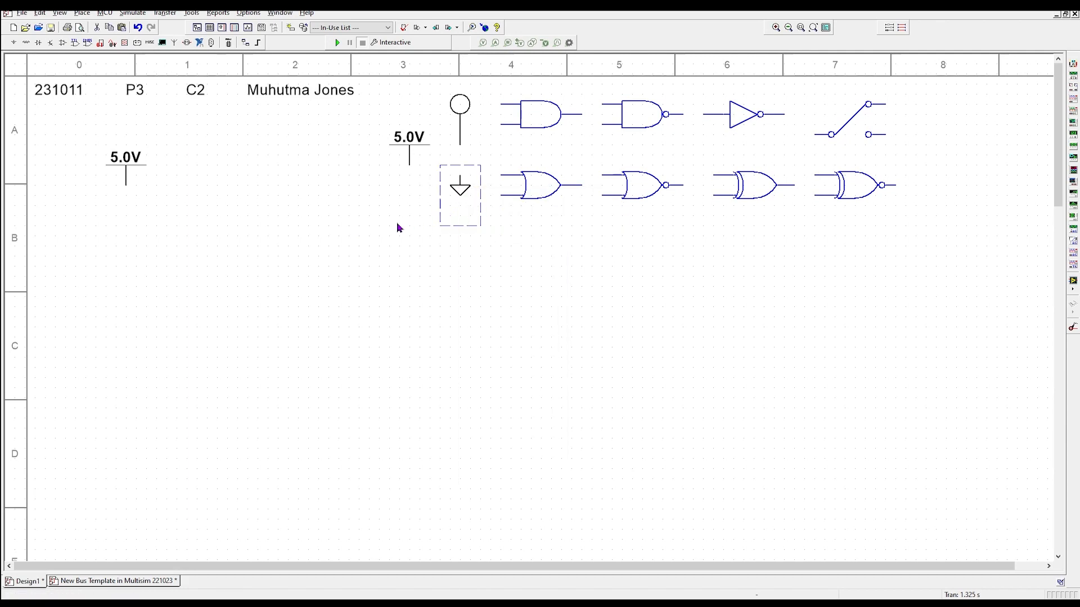
pyautogui.click(276, 250)
pyautogui.hotkey('ctrl', 'v')
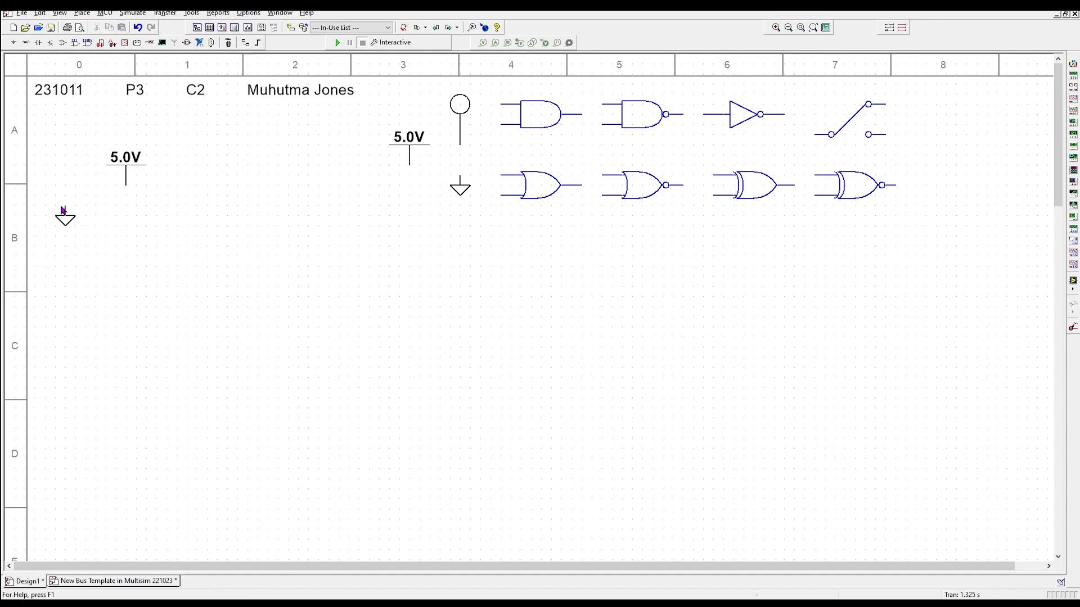
# - Drop the ground copy at the left edge, then paste four probe copies in a row under the left 5.0V
pyautogui.click(74, 211)
pyautogui.click(460, 106)
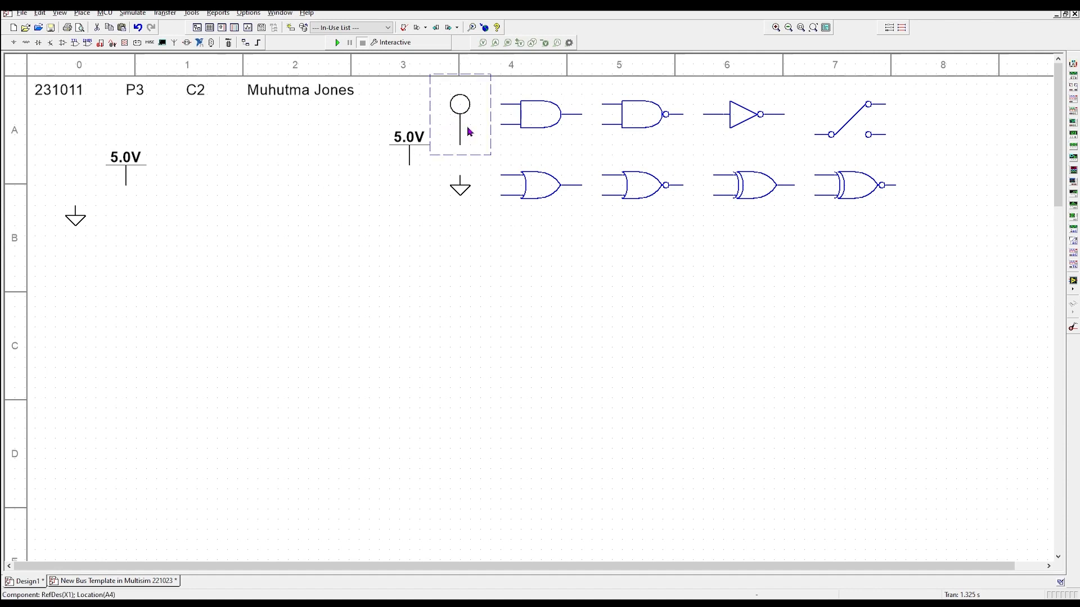
pyautogui.hotkey('ctrl', 'v')
pyautogui.click(129, 270)
pyautogui.press('Escape')
pyautogui.hotkey('ctrl', 'v')
pyautogui.click(175, 267)
pyautogui.hotkey('ctrl', 'v')
pyautogui.click(227, 268)
pyautogui.hotkey('ctrl', 'v')
pyautogui.click(277, 268)
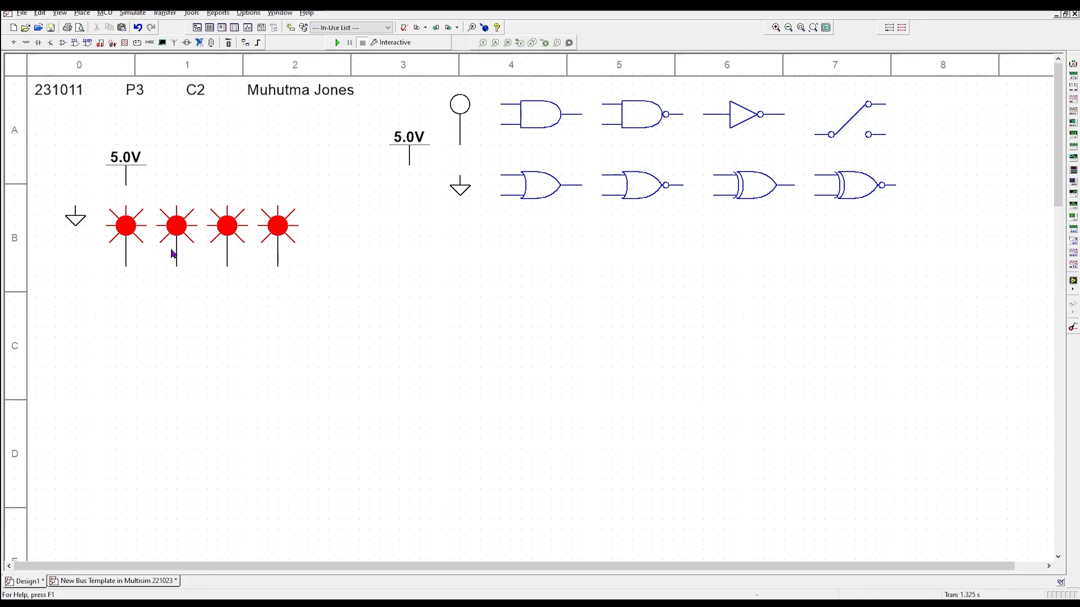
# - Copy the sample SPDT switch and paste a copy into row C
pyautogui.click(863, 131)
pyautogui.click(871, 128)
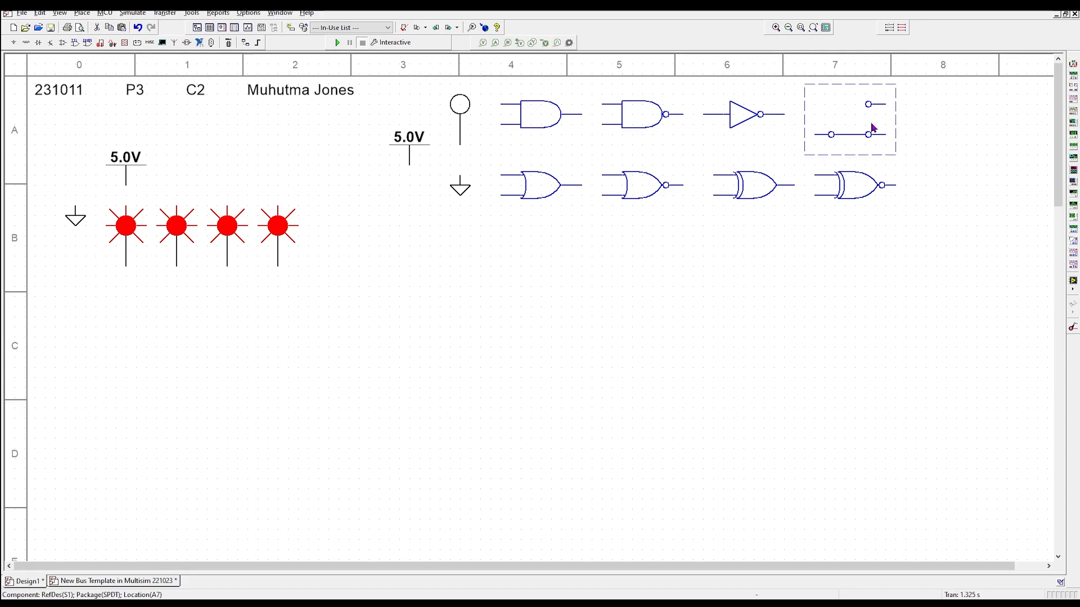
pyautogui.hotkey('ctrl', 'c')
pyautogui.hotkey('ctrl', 'v')
pyautogui.click(403, 335)
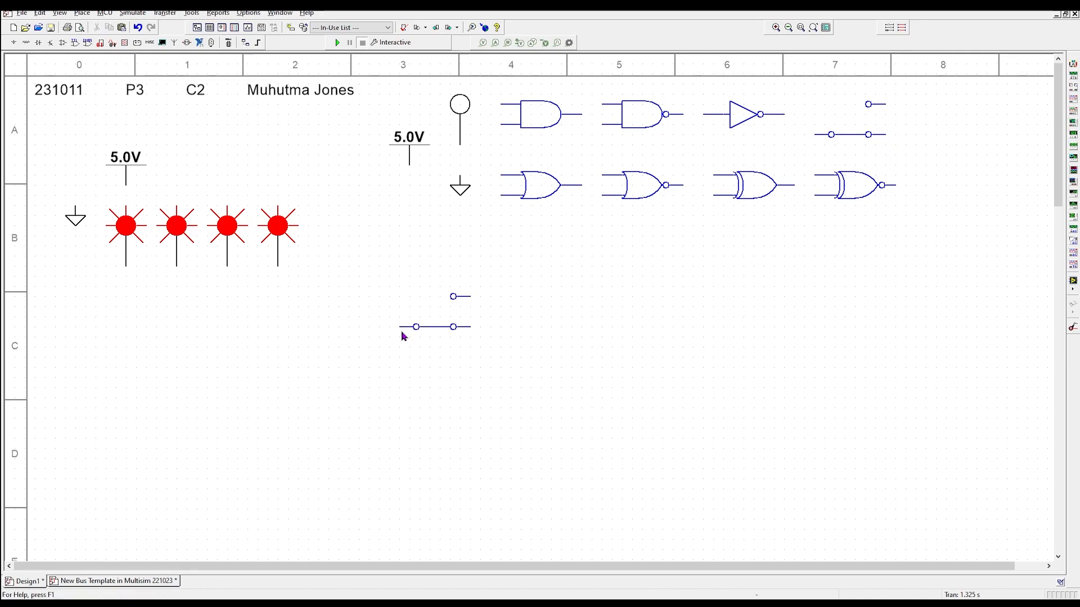
# - Rotate the pasted switch 90° clockwise, flip it, and move it under the first probe
pyautogui.click(429, 327)
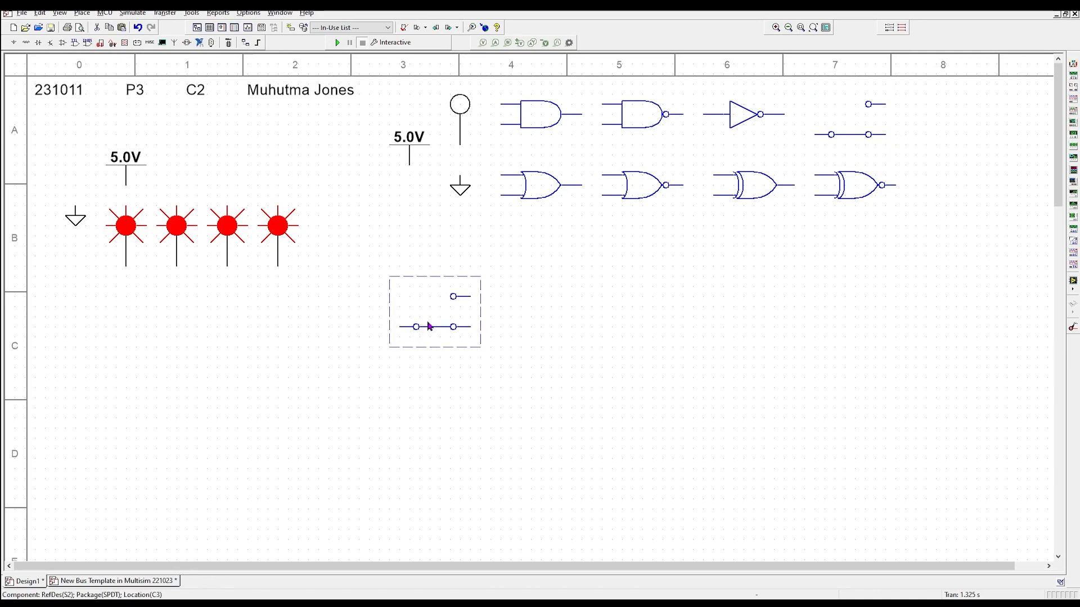
pyautogui.rightClick(432, 320)
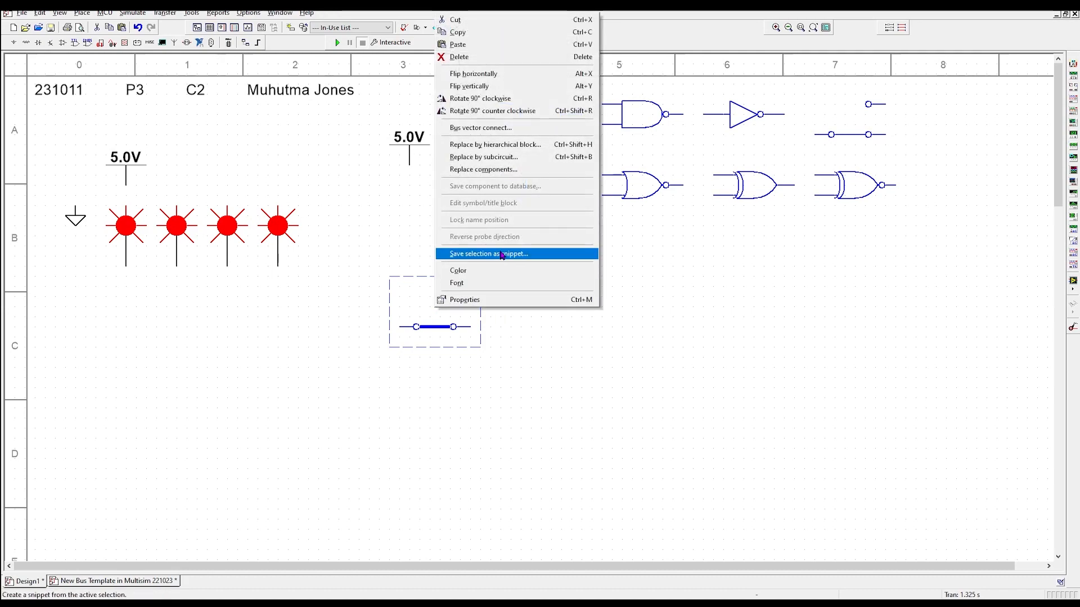
pyautogui.click(474, 99)
pyautogui.moveTo(419, 310); pyautogui.dragTo(176, 340)
pyautogui.rightClick(179, 340)
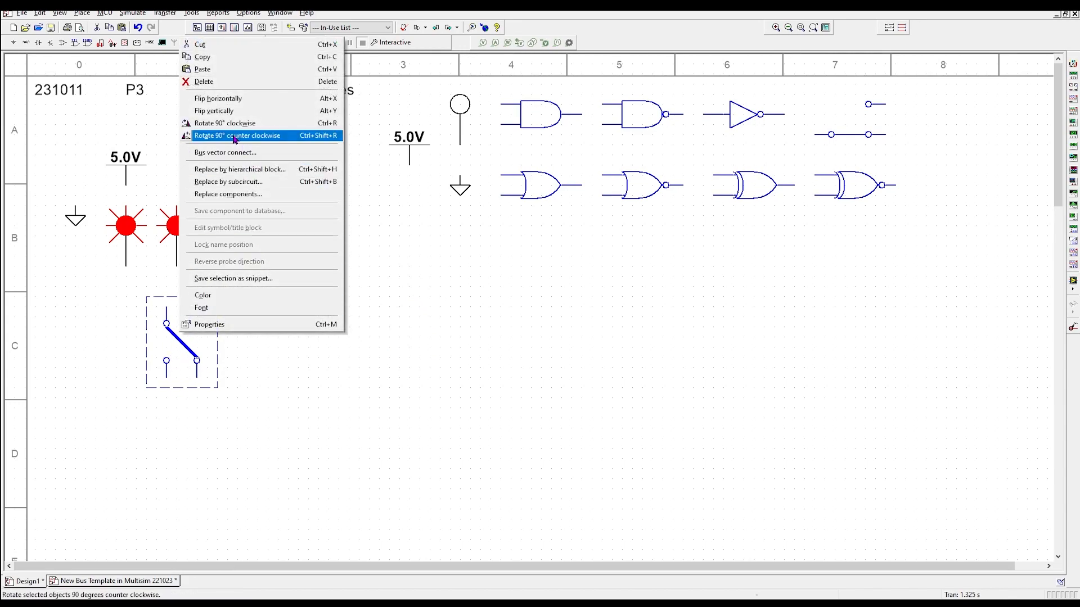
pyautogui.click(229, 116)
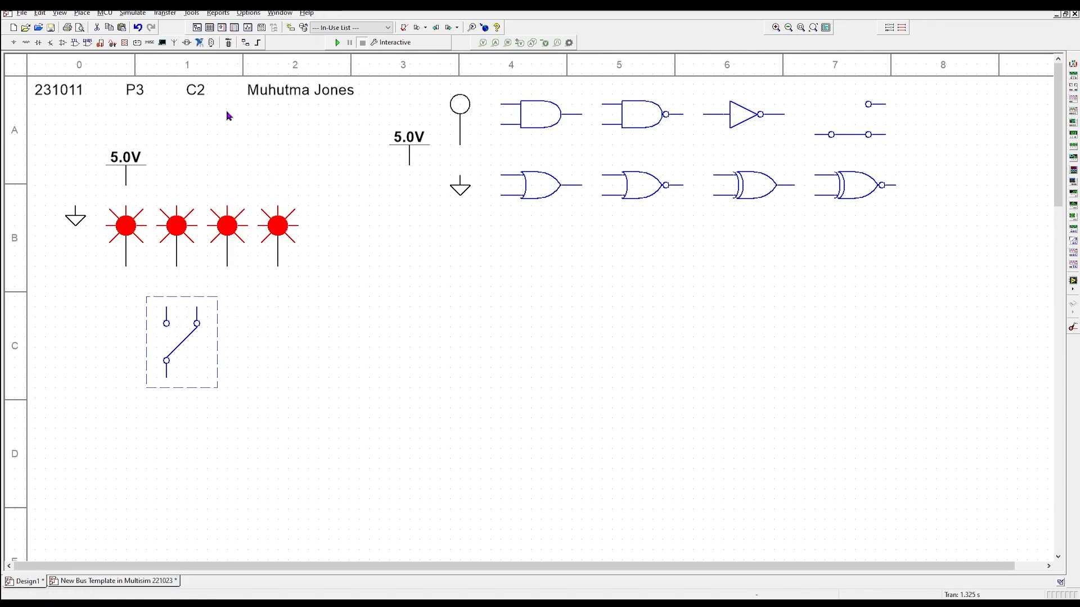
pyautogui.moveTo(200, 366); pyautogui.dragTo(157, 374)
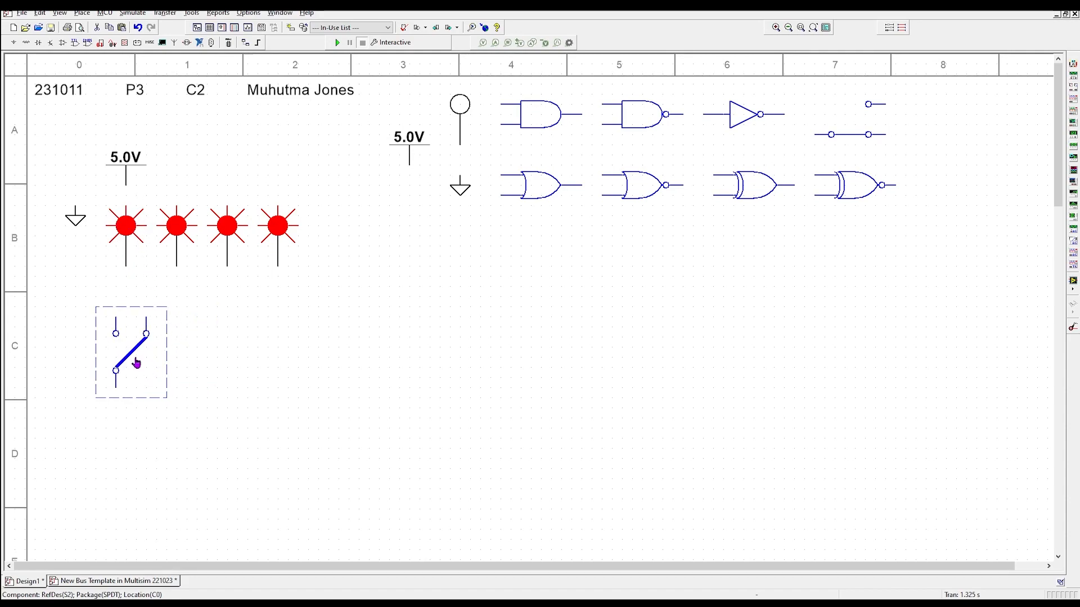
# - Paste three more switch copies in a row beside the first, then show the New Bus Template
pyautogui.rightClick(136, 363)
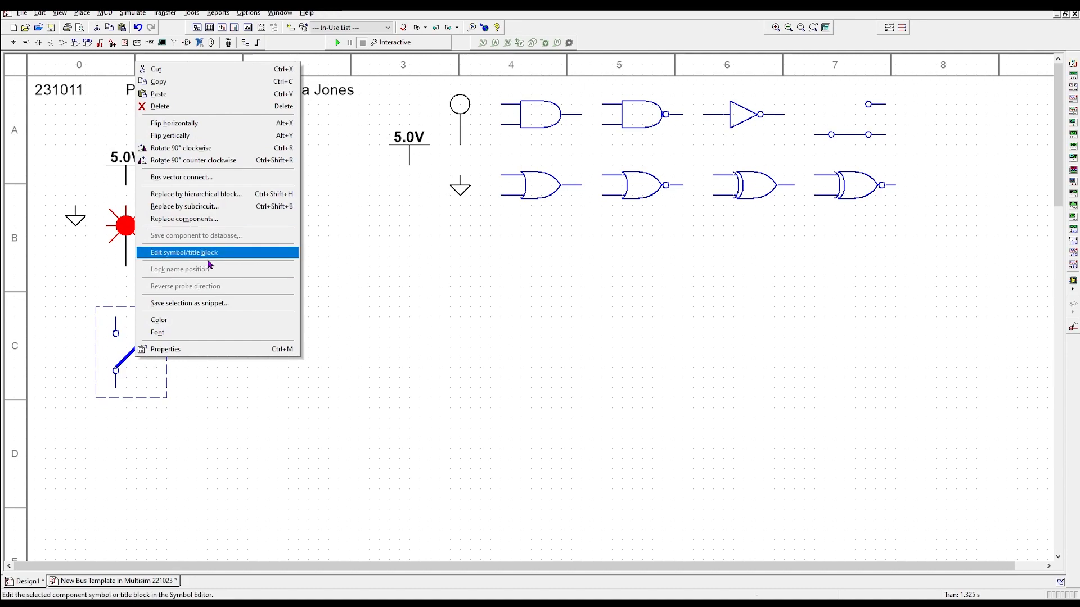
pyautogui.click(507, 490)
pyautogui.hotkey('ctrl', 'z')
pyautogui.hotkey('ctrl', 'c')
pyautogui.hotkey('ctrl', 'v')
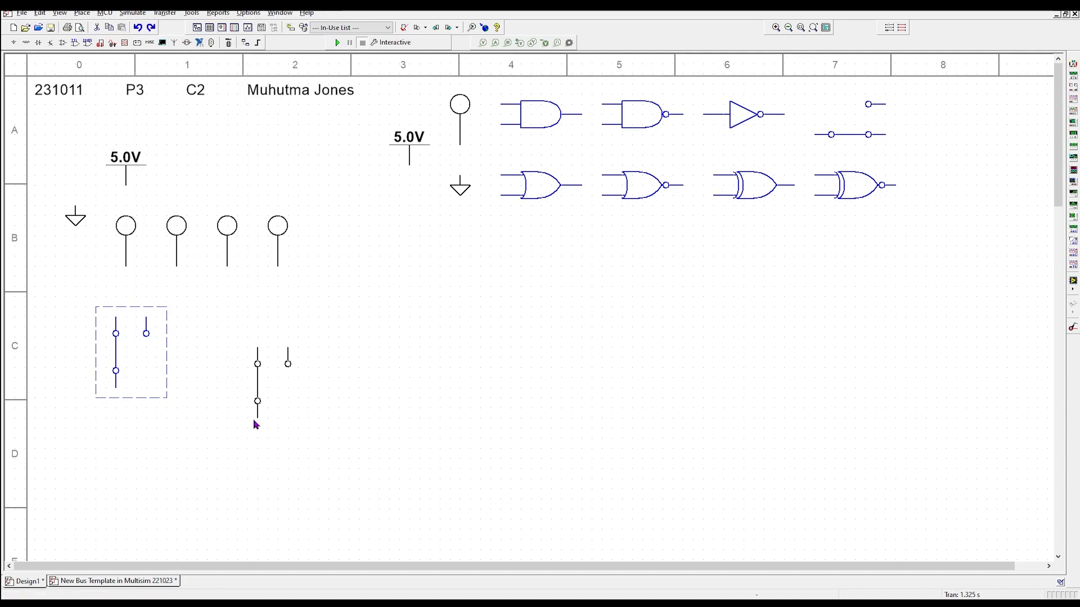
pyautogui.click(188, 387)
pyautogui.hotkey('ctrl', 'v')
pyautogui.click(245, 393)
pyautogui.hotkey('ctrl', 'v')
pyautogui.click(296, 390)
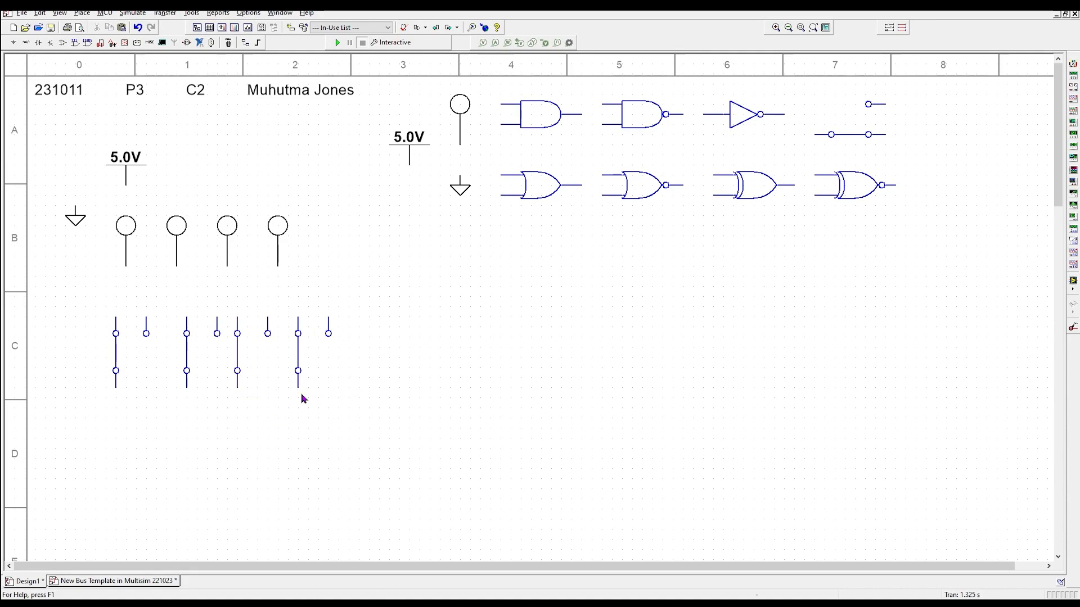
pyautogui.click(138, 581)
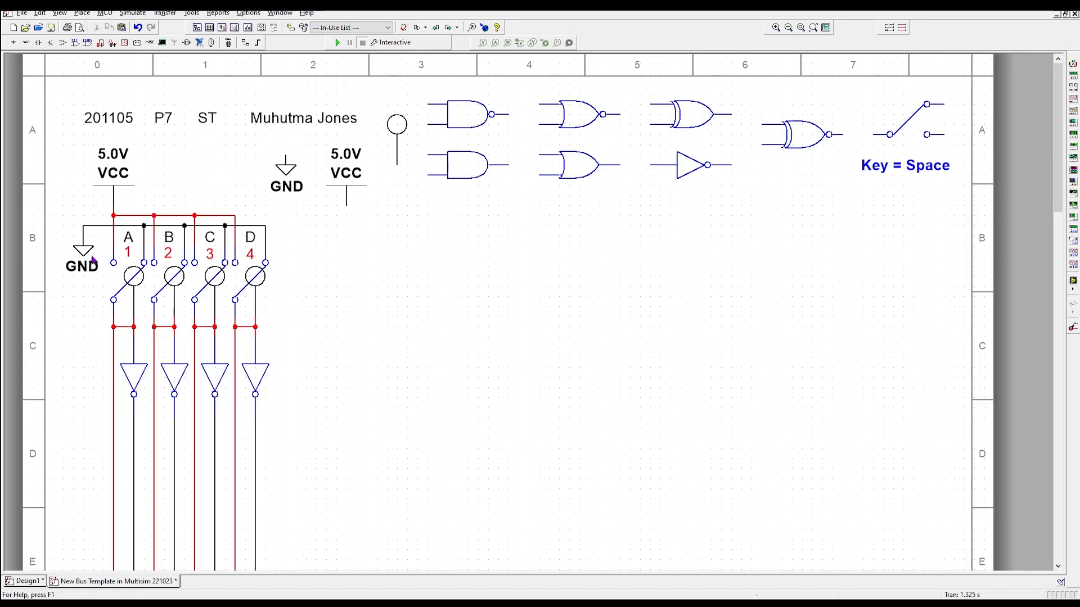
# - Toggle reference switch A on and off to see how it flips, then return to Design1
pyautogui.click(123, 249)
pyautogui.click(123, 249)
pyautogui.click(30, 581)
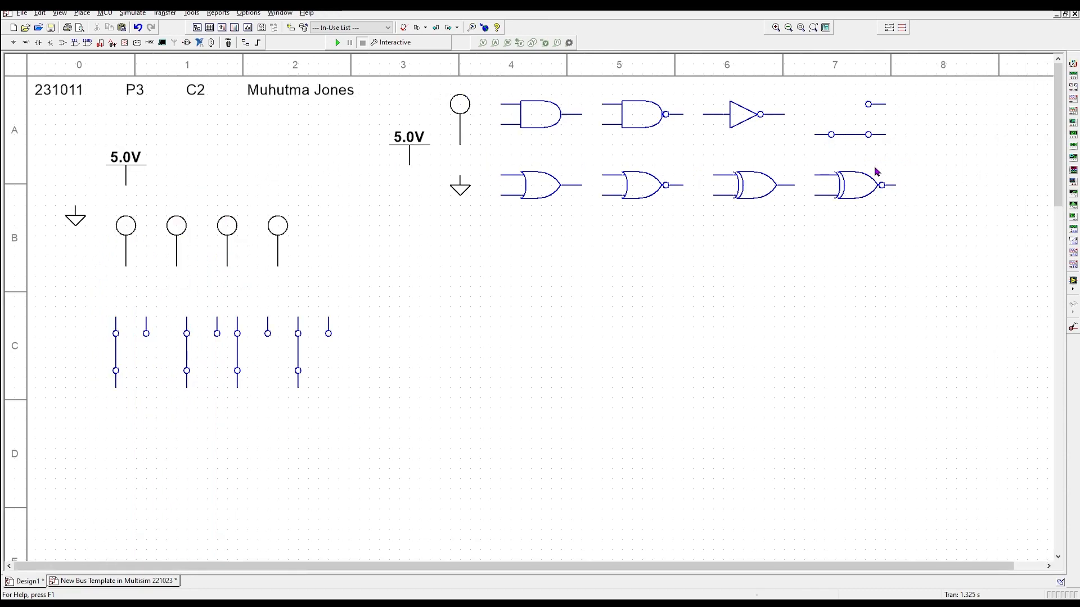
# - Copy the NOT gate, paste it below the first switch, and rotate it 90° clockwise to point downward
pyautogui.click(743, 118)
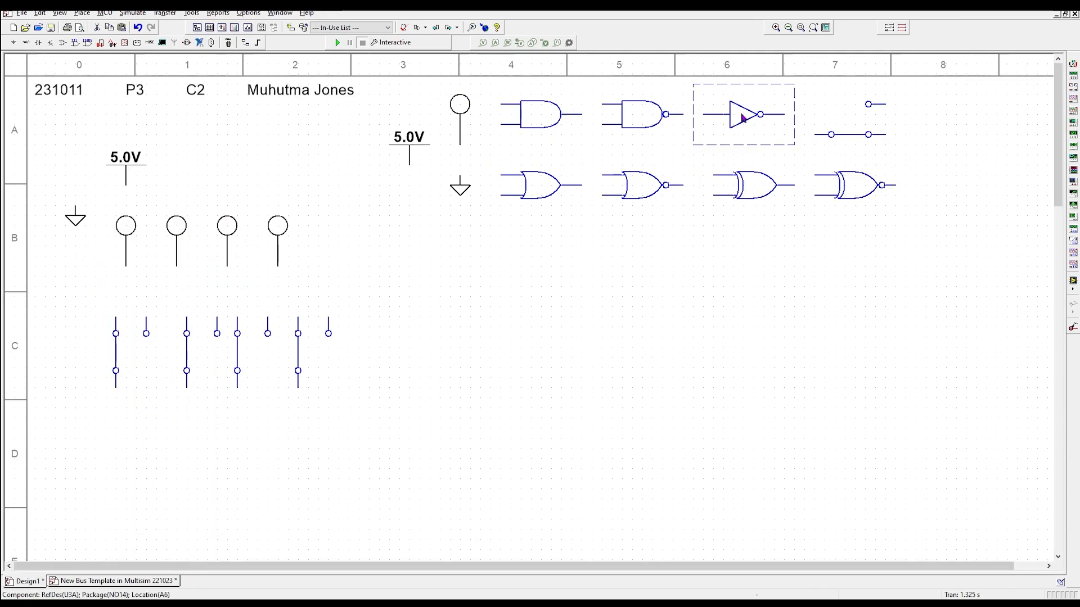
pyautogui.rightClick(745, 118)
pyautogui.click(767, 138)
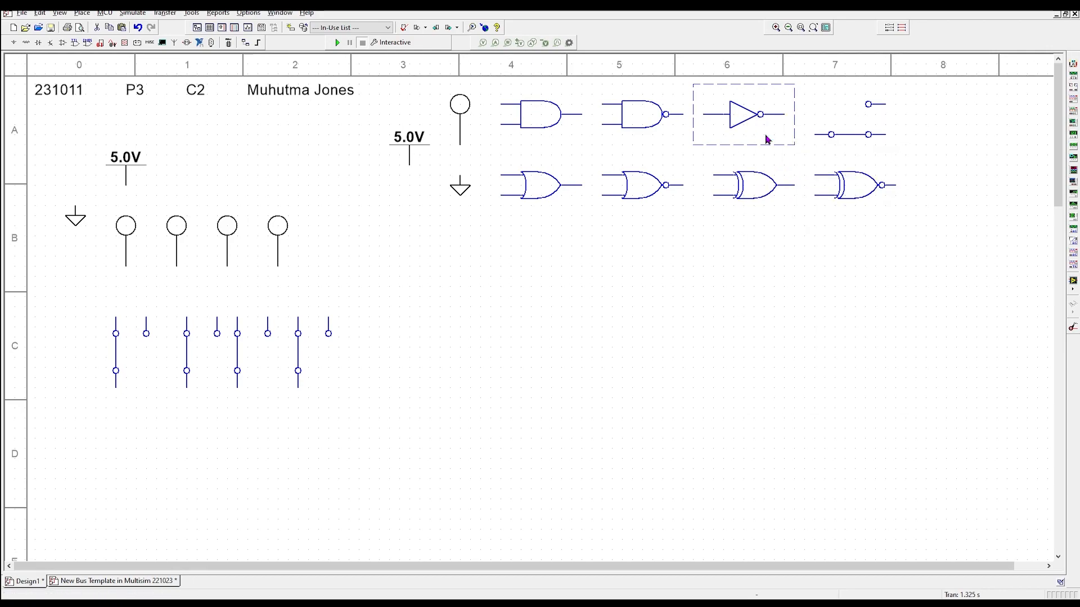
pyautogui.click(551, 350)
pyautogui.hotkey('ctrl', 'v')
pyautogui.click(398, 427)
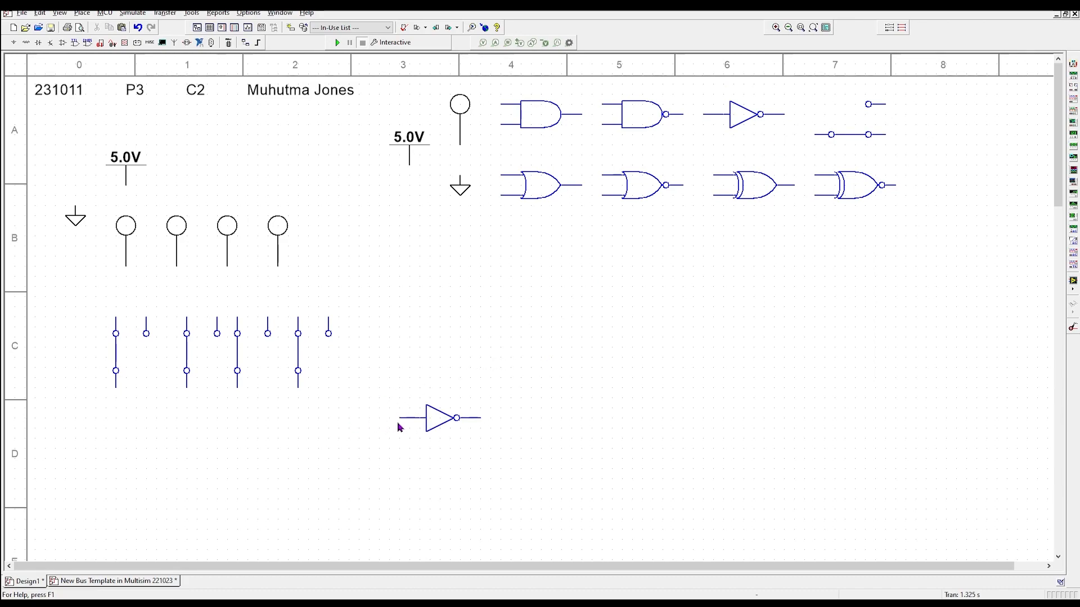
pyautogui.rightClick(433, 427)
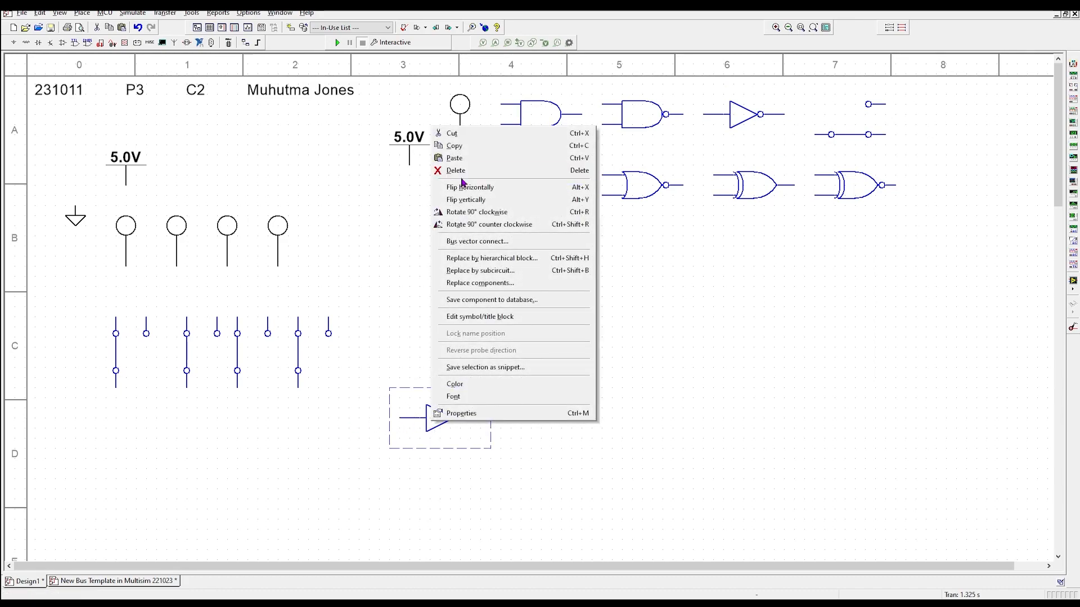
pyautogui.click(465, 213)
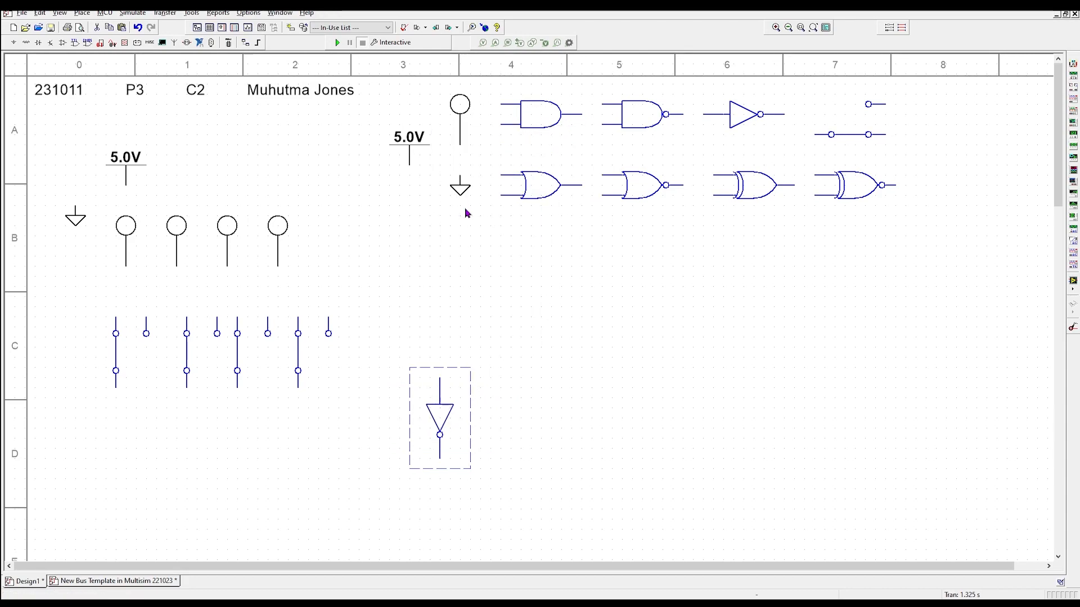
pyautogui.hotkey('ctrl', 'c')
pyautogui.hotkey('ctrl', 'v')
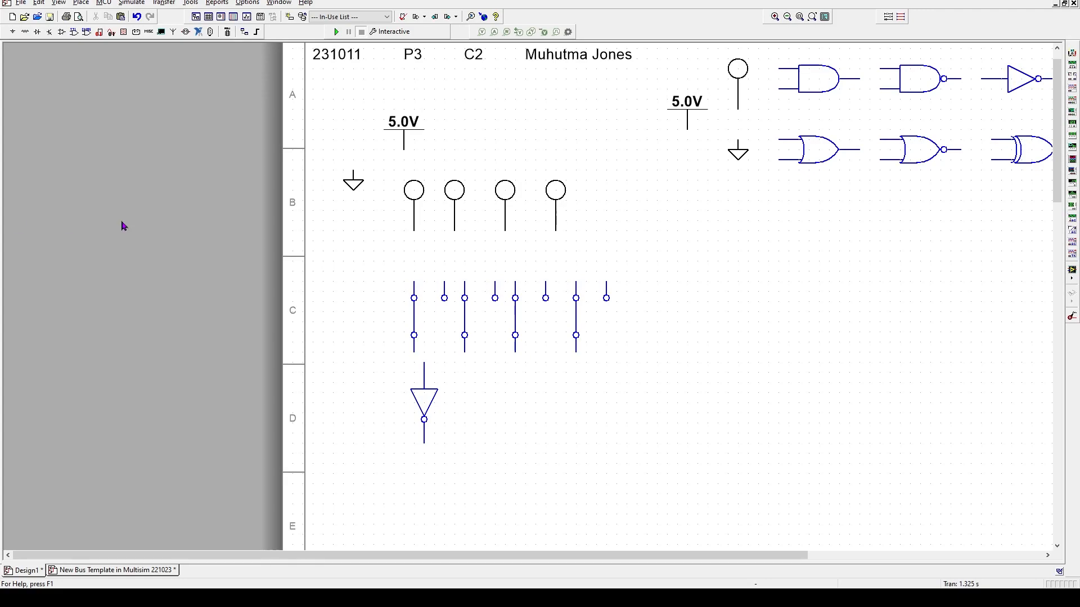
# - Nudge the third and fourth probes one grid step left
pyautogui.click(509, 195)
pyautogui.press('Left')
pyautogui.click(555, 191)
pyautogui.press('Left')
pyautogui.press('Left')
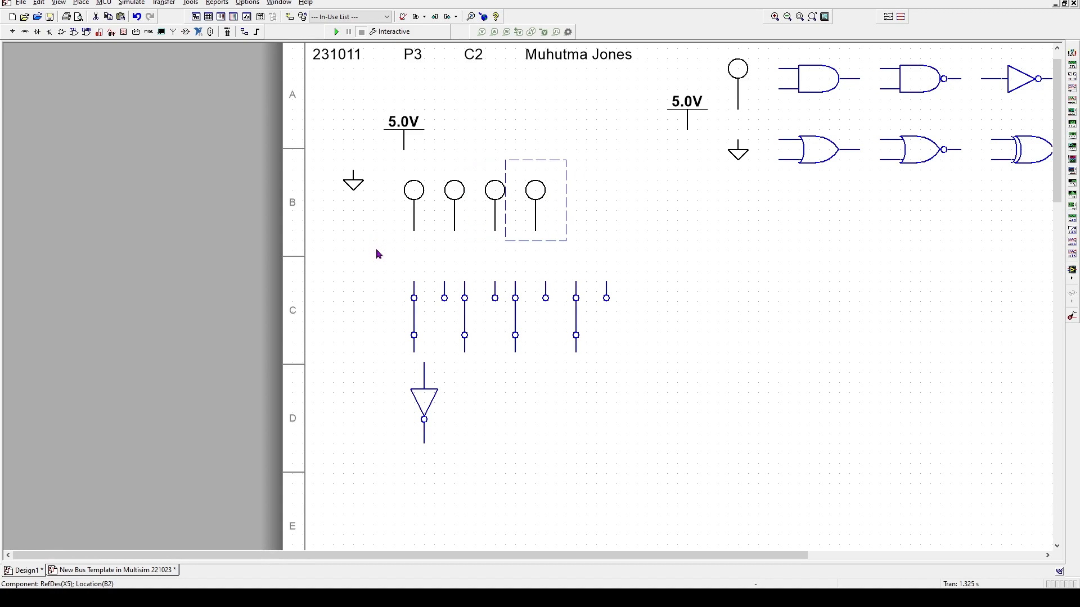
# - Move the row C switches up onto their probes in row B and toggle the fourth switch open
pyautogui.click(430, 324)
pyautogui.click(431, 295)
pyautogui.moveTo(431, 295); pyautogui.dragTo(411, 176)
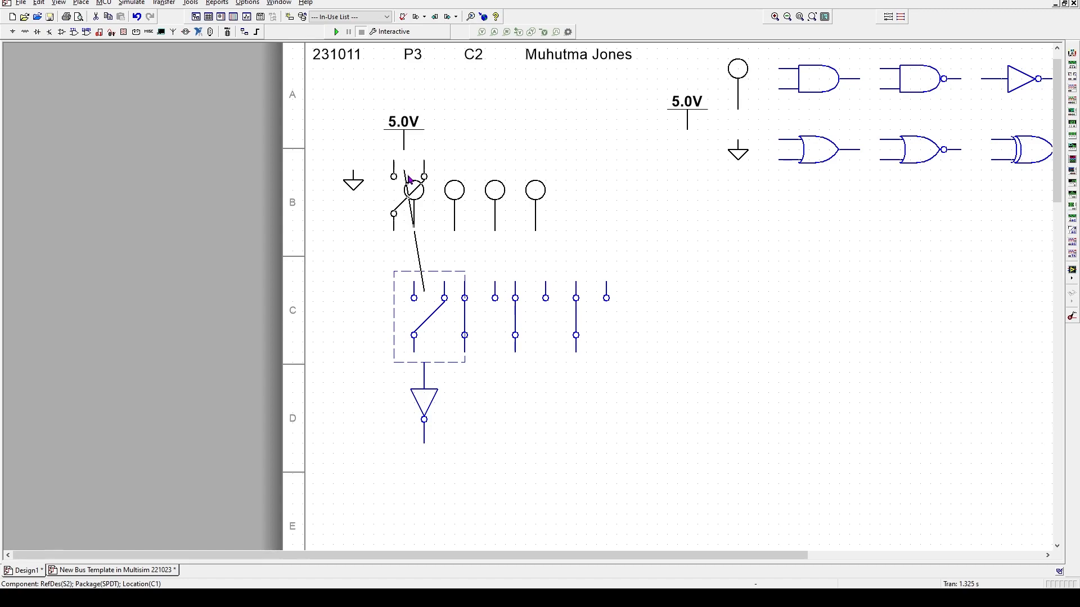
pyautogui.moveTo(408, 176); pyautogui.dragTo(408, 176)
pyautogui.click(475, 314)
pyautogui.moveTo(474, 285); pyautogui.dragTo(447, 170)
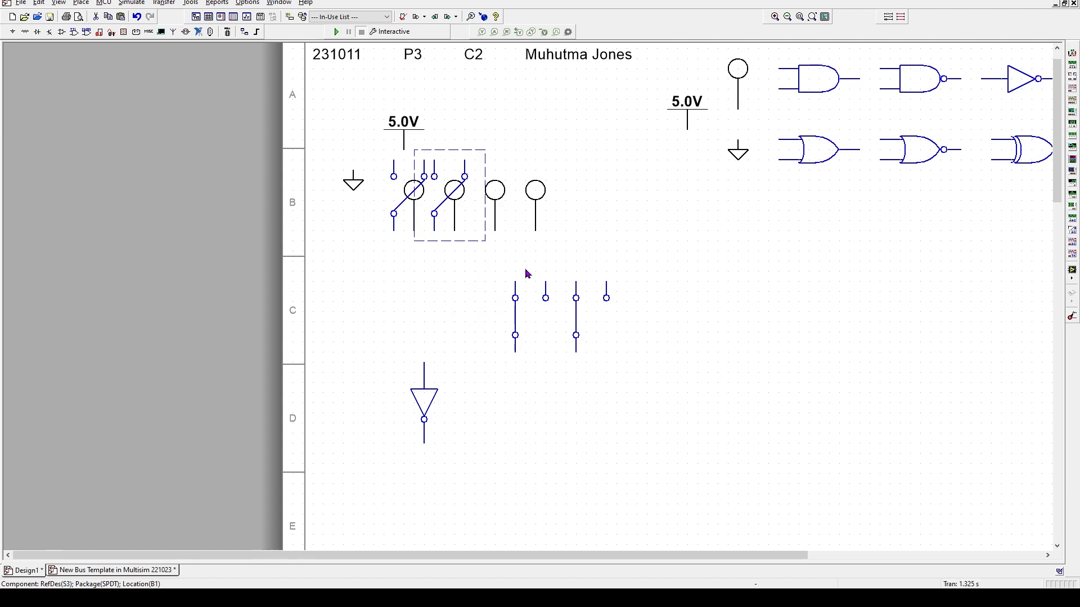
pyautogui.click(531, 318)
pyautogui.moveTo(533, 294); pyautogui.dragTo(488, 180)
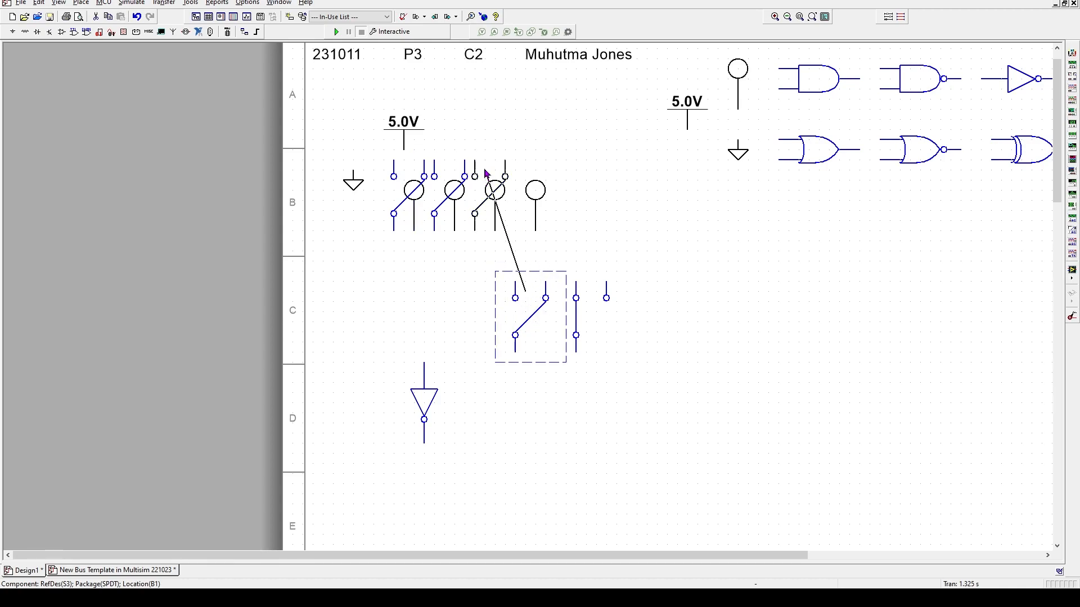
pyautogui.click(586, 309)
pyautogui.moveTo(580, 314); pyautogui.dragTo(536, 190)
pyautogui.click(487, 321)
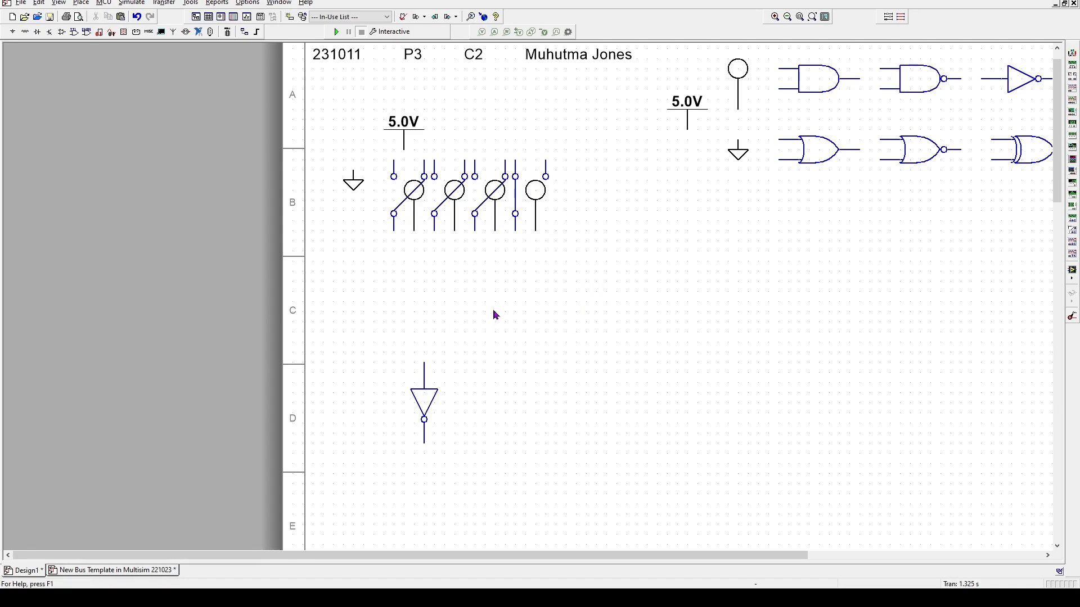
pyautogui.click(529, 199)
# - Copy the row D inverter and paste three copies to its right, making four inverters
pyautogui.click(425, 403)
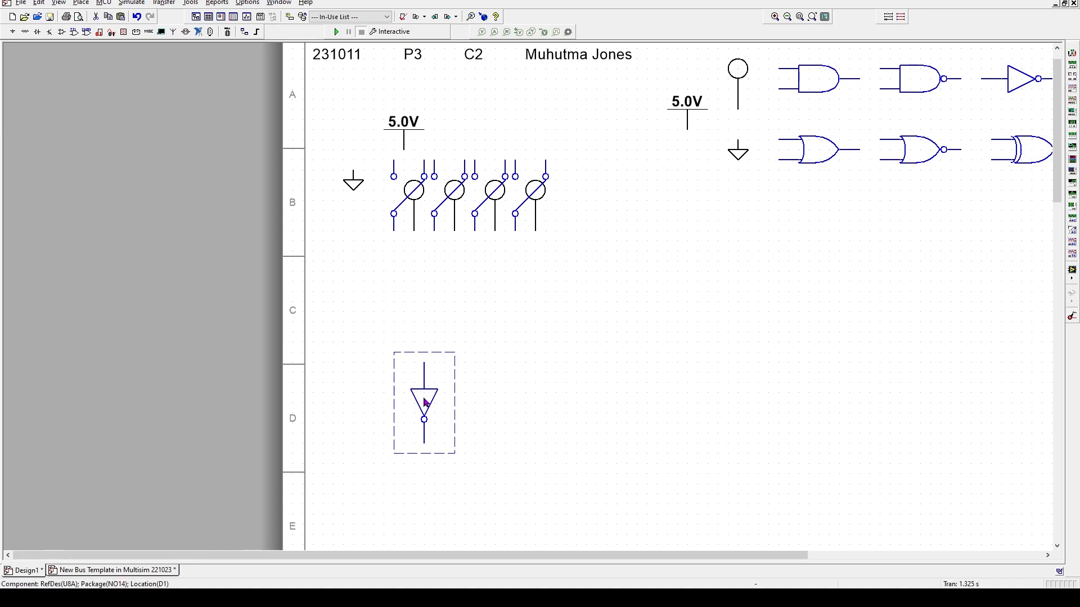
pyautogui.rightClick(426, 403)
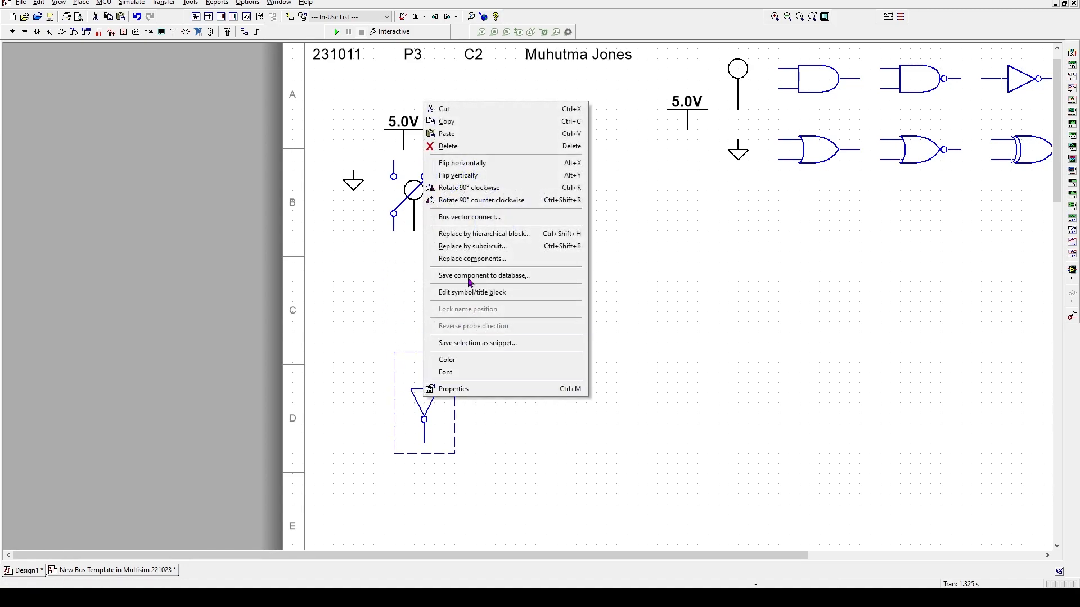
pyautogui.click(446, 122)
pyautogui.hotkey('ctrl', 'v')
pyautogui.click(482, 441)
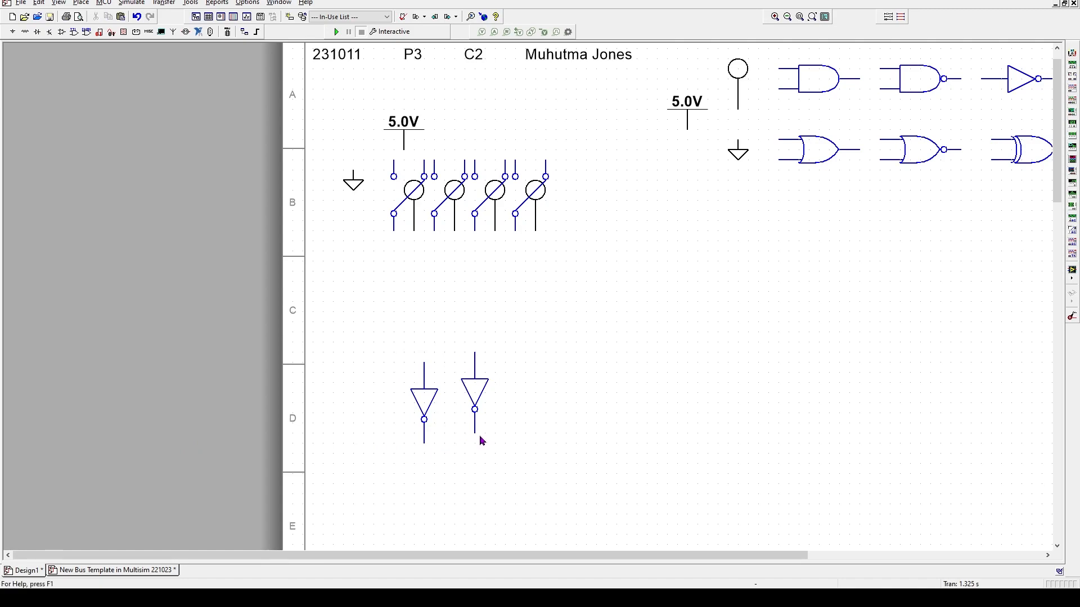
pyautogui.hotkey('ctrl', 'v')
pyautogui.click(524, 437)
pyautogui.hotkey('ctrl', 'v')
pyautogui.click(576, 425)
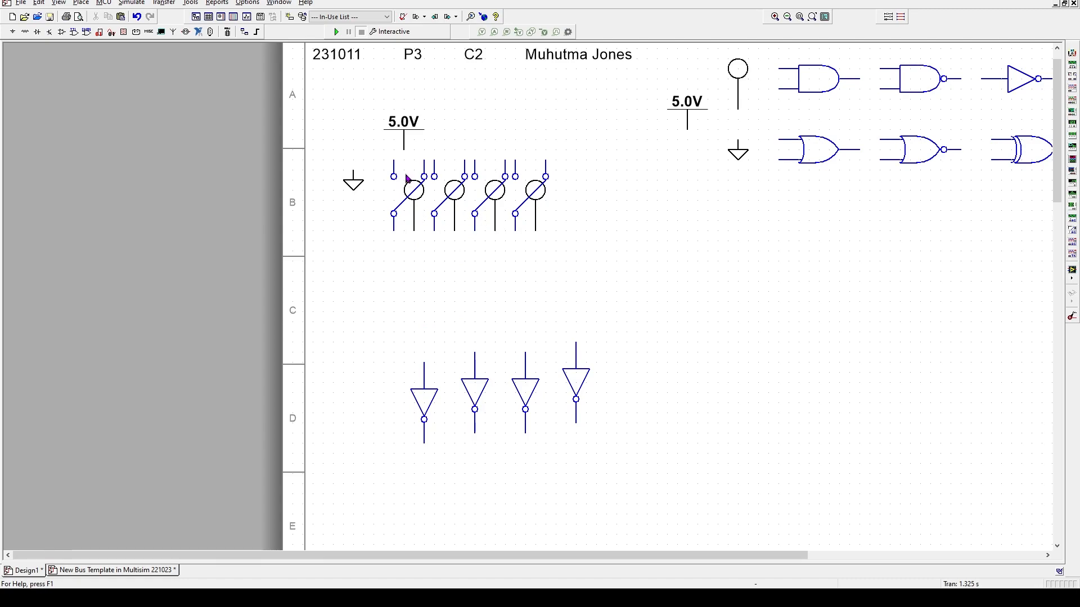
# - Check the bus template, then move the 5.0V supply higher on Design1
pyautogui.click(131, 572)
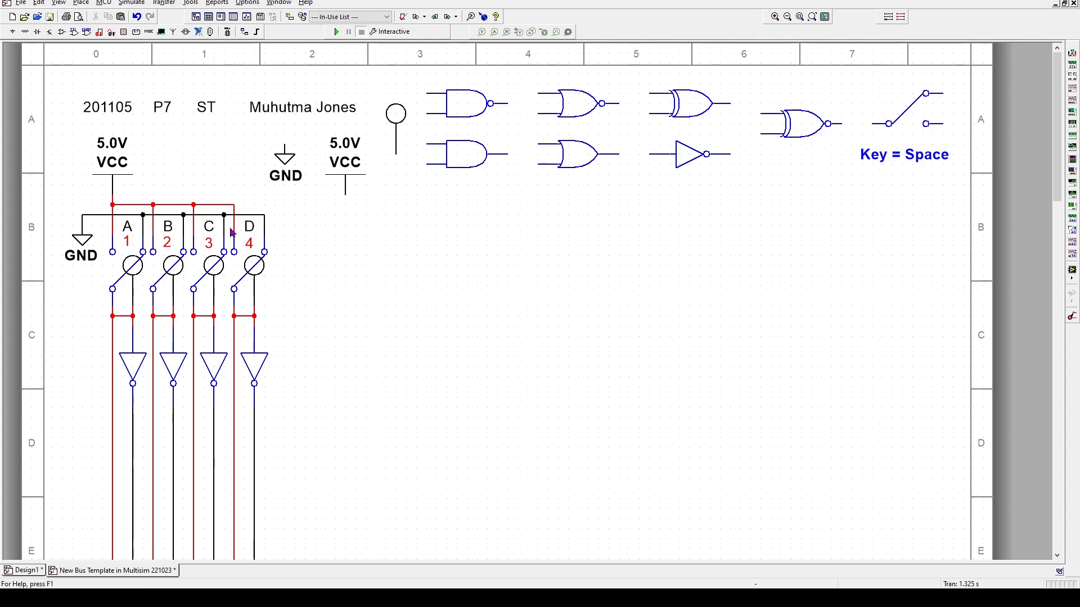
pyautogui.click(23, 571)
pyautogui.click(143, 143)
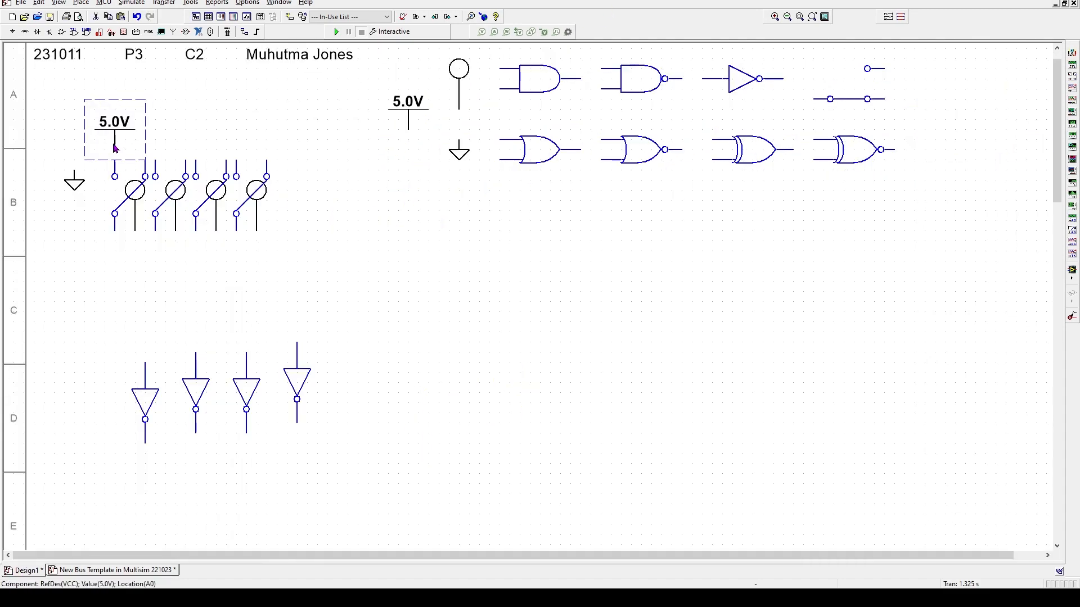
pyautogui.moveTo(118, 148); pyautogui.dragTo(115, 172)
pyautogui.click(115, 149)
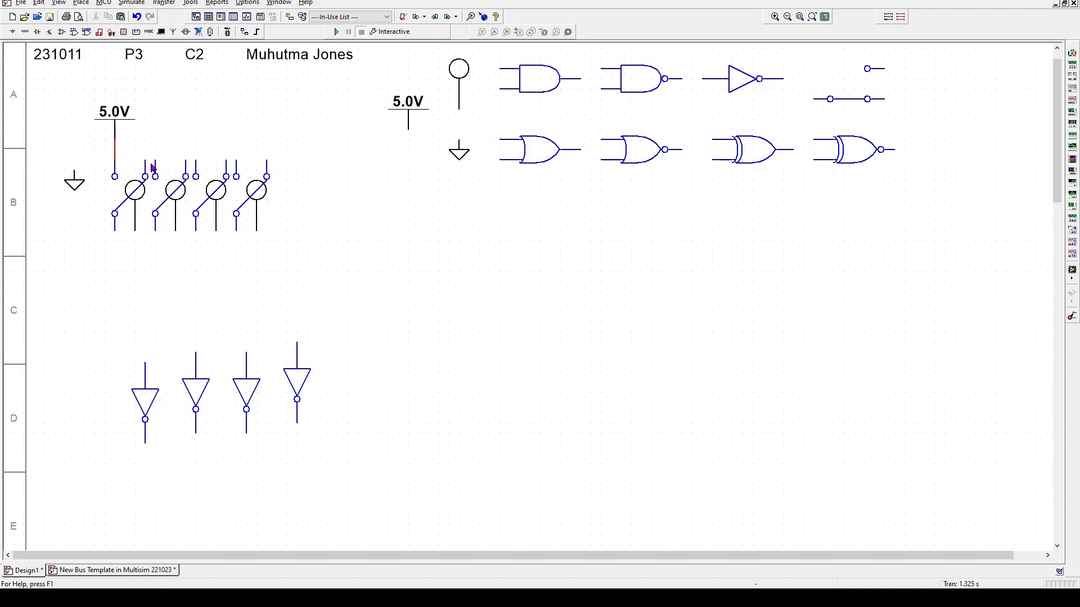
# - Make a first pass wiring switch top pins to the 5V line and ground, repositioning the ground wire
pyautogui.moveTo(155, 160)
pyautogui.mouseDown()
pyautogui.moveTo(147, 148)
pyautogui.moveTo(115, 149)
pyautogui.mouseUp()
pyautogui.click(156, 150)
pyautogui.click(197, 151)
pyautogui.click(76, 171)
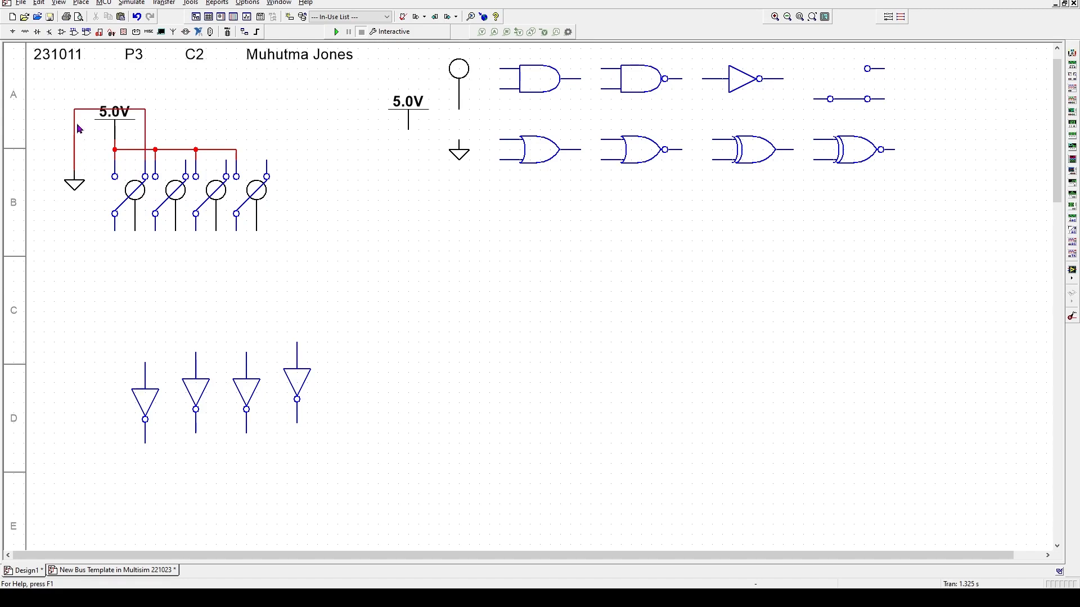
pyautogui.click(91, 109)
pyautogui.moveTo(90, 109); pyautogui.dragTo(89, 163)
pyautogui.click(378, 222)
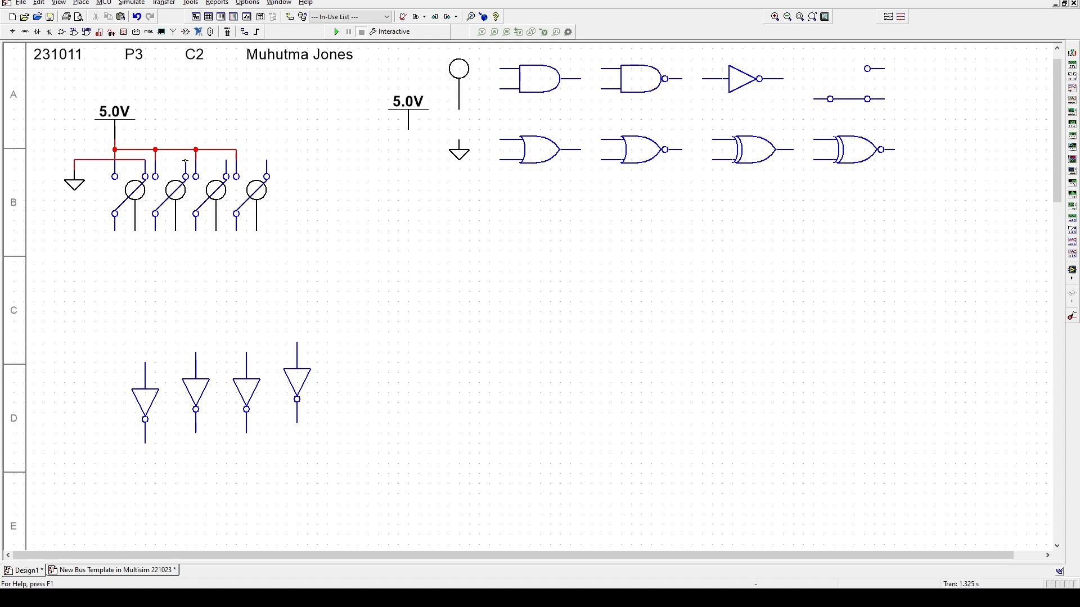
pyautogui.click(97, 160)
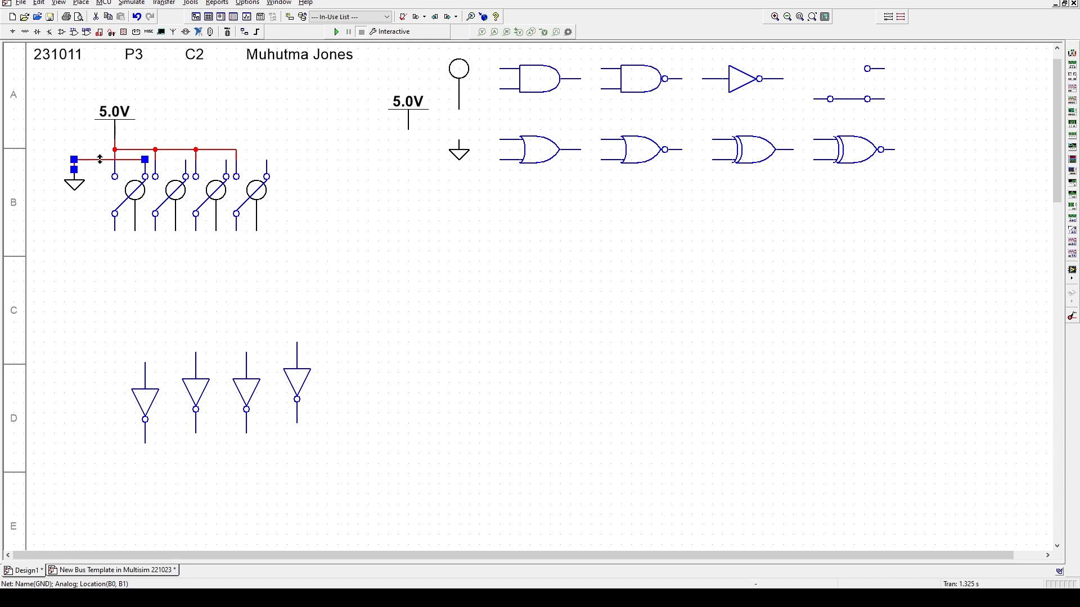
pyautogui.hotkey('ctrl', 'c')
# - Nudge the 5.0V supply up and wire one top pin of each switch to the 5V line
pyautogui.click(112, 125)
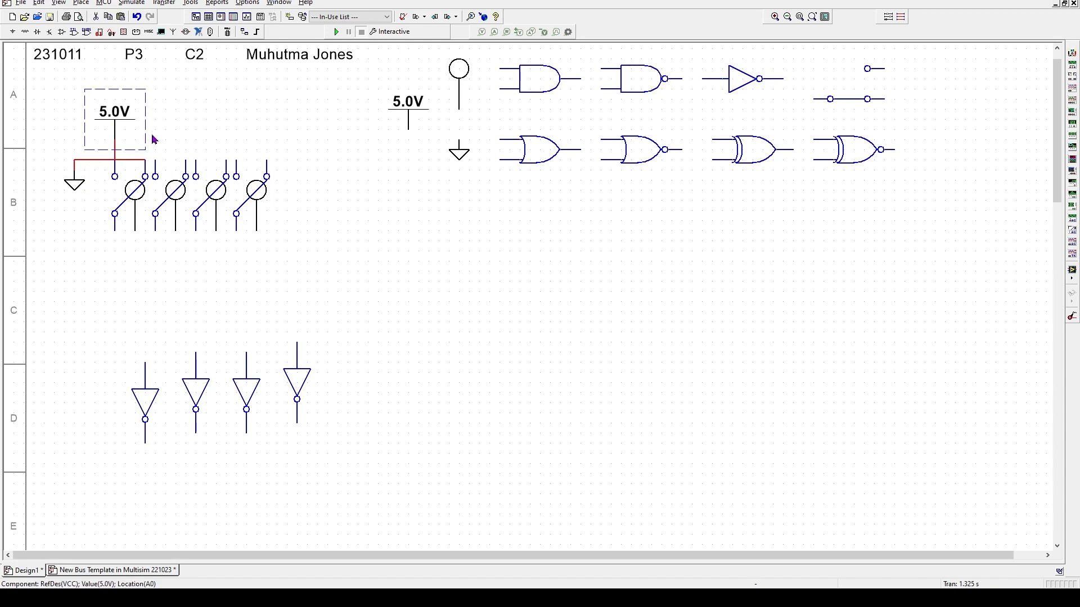
pyautogui.press('Up')
pyautogui.press('Up')
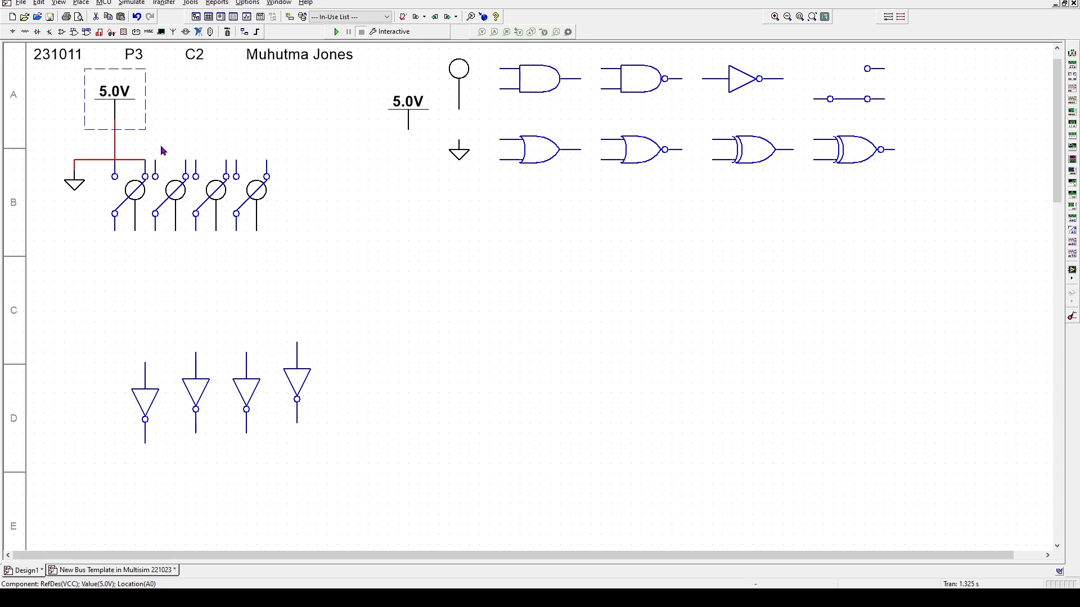
pyautogui.click(156, 160)
pyautogui.click(114, 129)
pyautogui.click(195, 159)
pyautogui.click(155, 129)
pyautogui.click(236, 160)
pyautogui.click(196, 129)
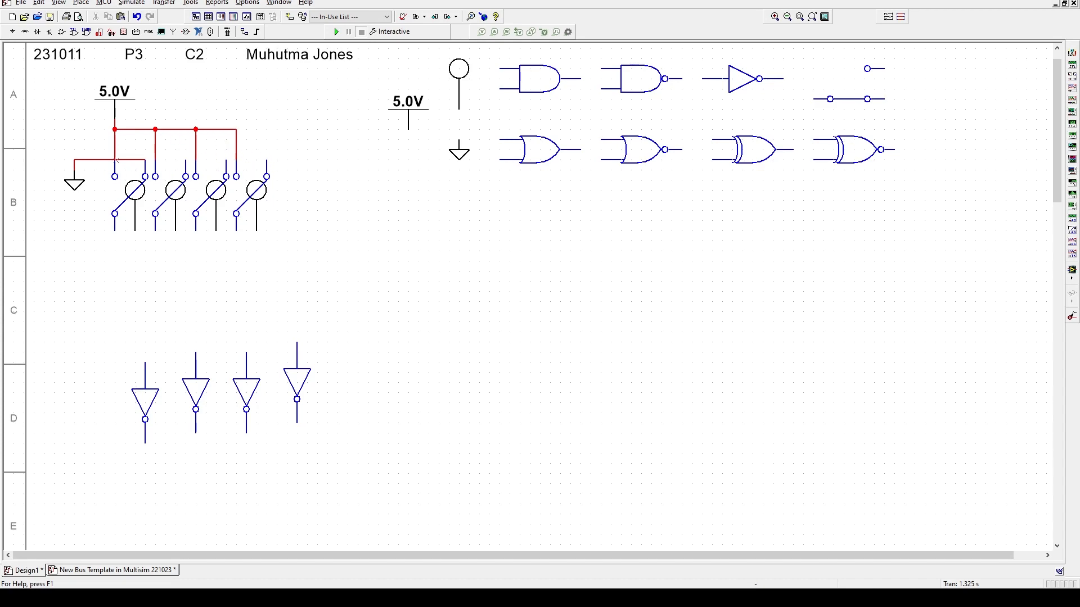
# - Delete the misplaced ground wire and wire each switch's other top pin to ground
pyautogui.click(104, 160)
pyautogui.press('Delete')
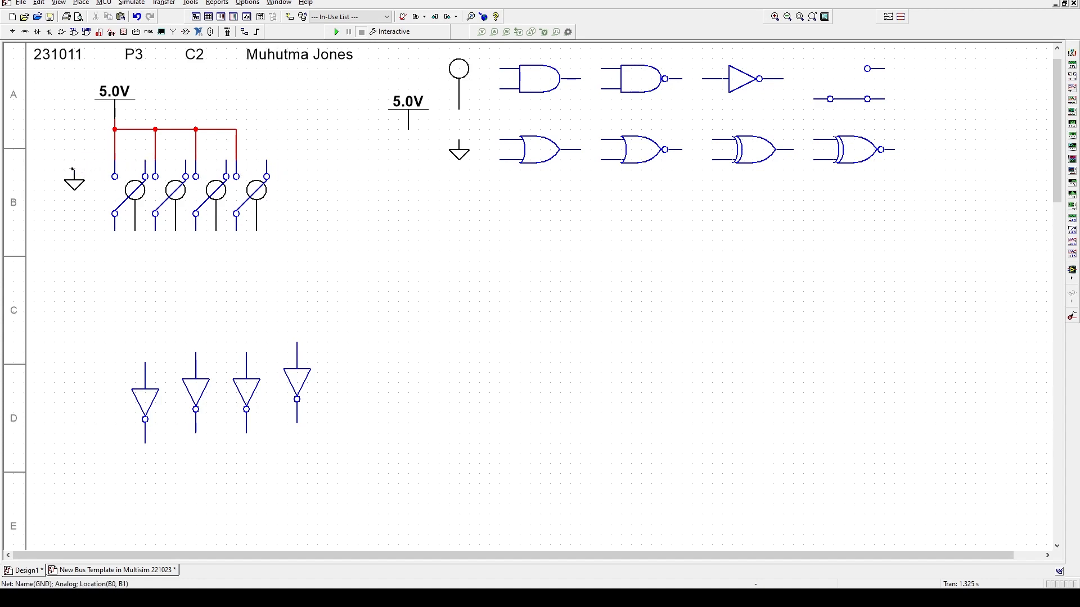
pyautogui.click(74, 168)
pyautogui.click(145, 160)
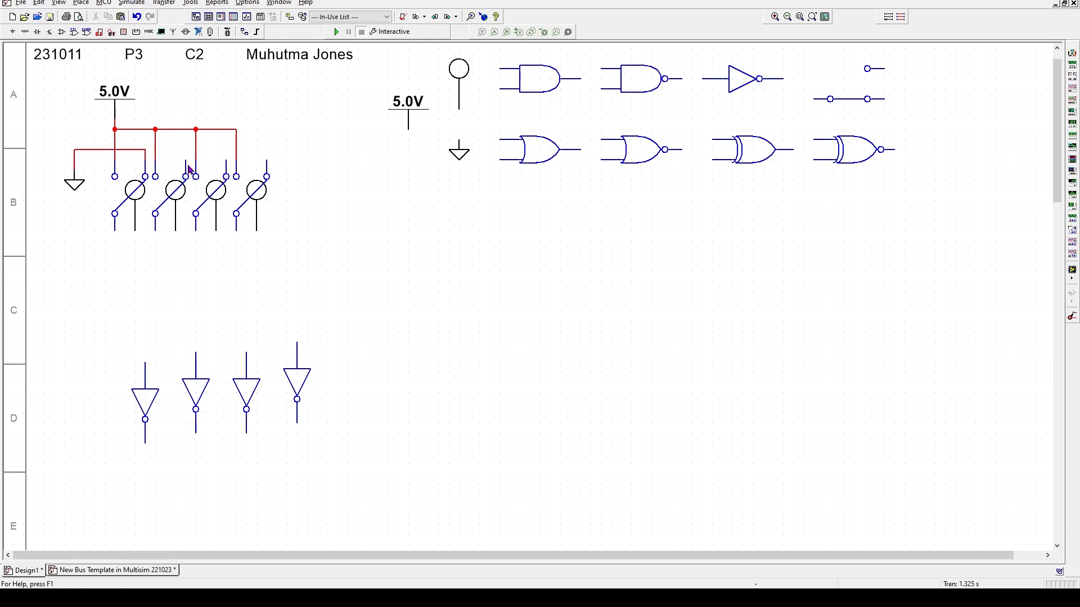
pyautogui.click(144, 150)
pyautogui.click(226, 160)
pyautogui.click(185, 150)
pyautogui.click(226, 150)
# - Set the GND net colour to black in Net Properties so the switch ground wires turn black
pyautogui.click(119, 572)
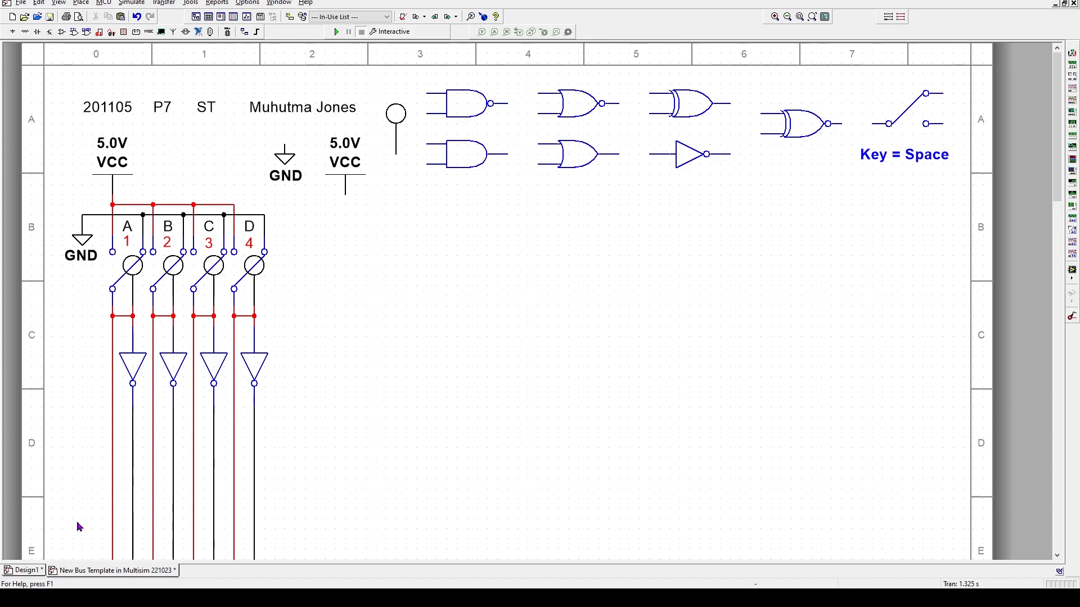
pyautogui.click(30, 570)
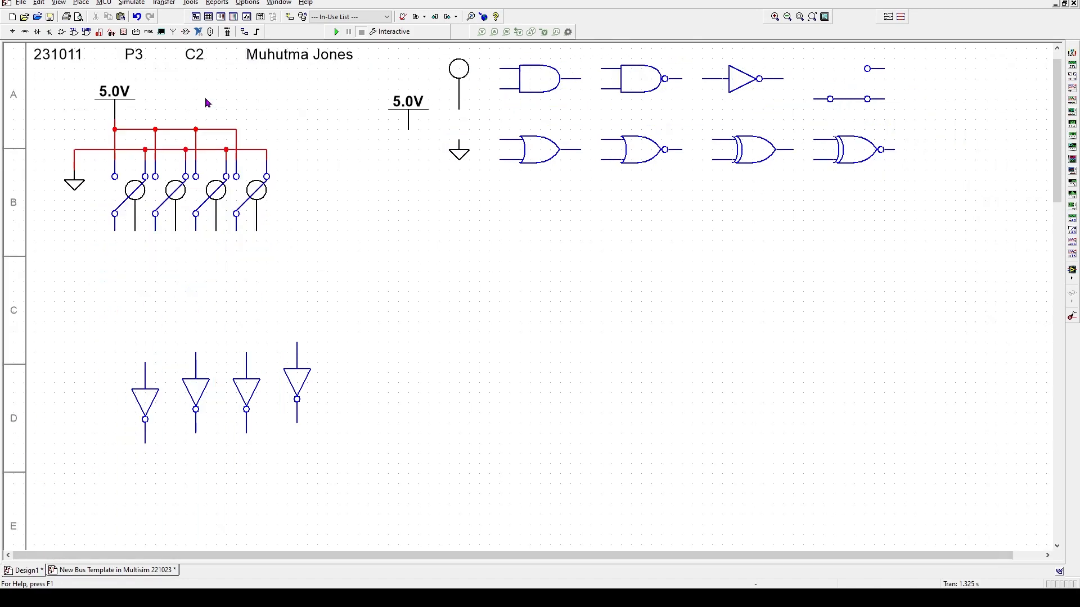
pyautogui.doubleClick(97, 150)
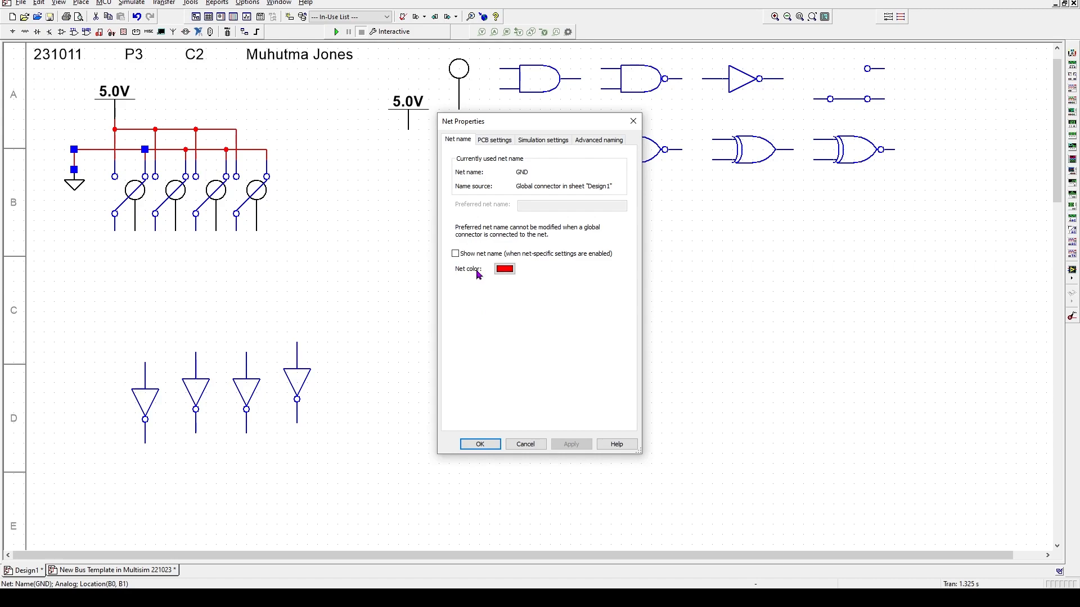
pyautogui.click(505, 270)
pyautogui.click(574, 354)
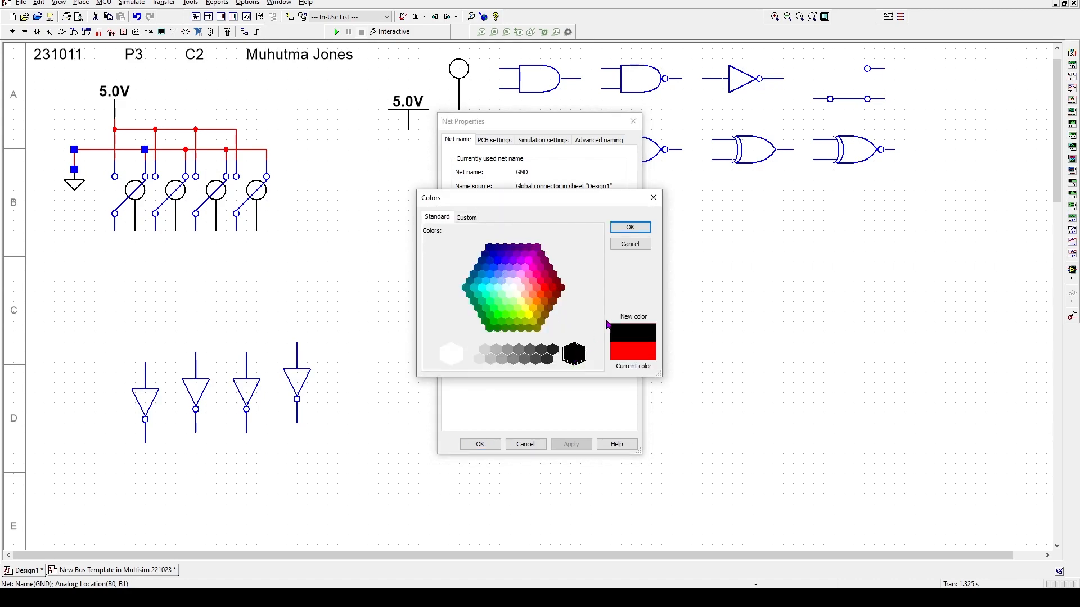
pyautogui.click(630, 227)
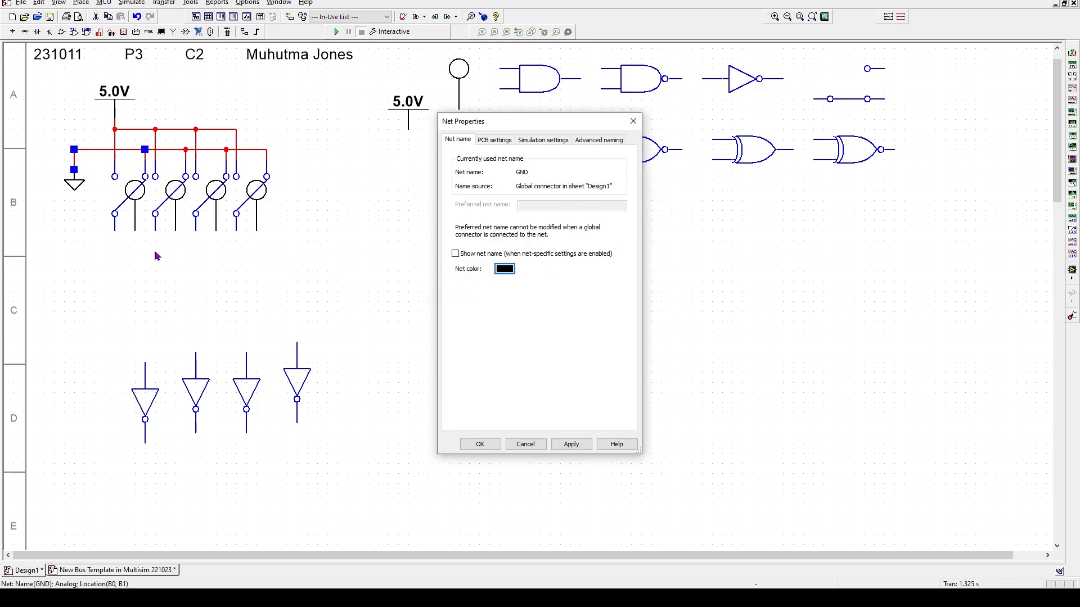
pyautogui.click(569, 444)
pyautogui.click(488, 445)
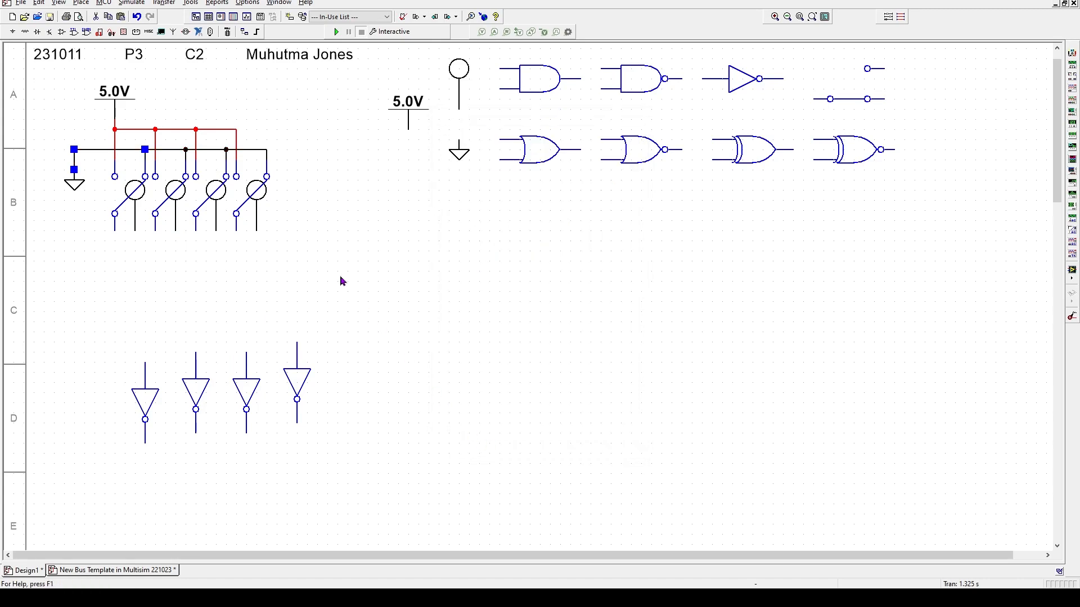
pyautogui.click(84, 233)
# - Run a red vertical bus from the first switch's lower pin down to the sheet bottom
pyautogui.scroll(-5, 115, 349)
pyautogui.scroll(-15, 115, 390)
pyautogui.scroll(-14, 115, 458)
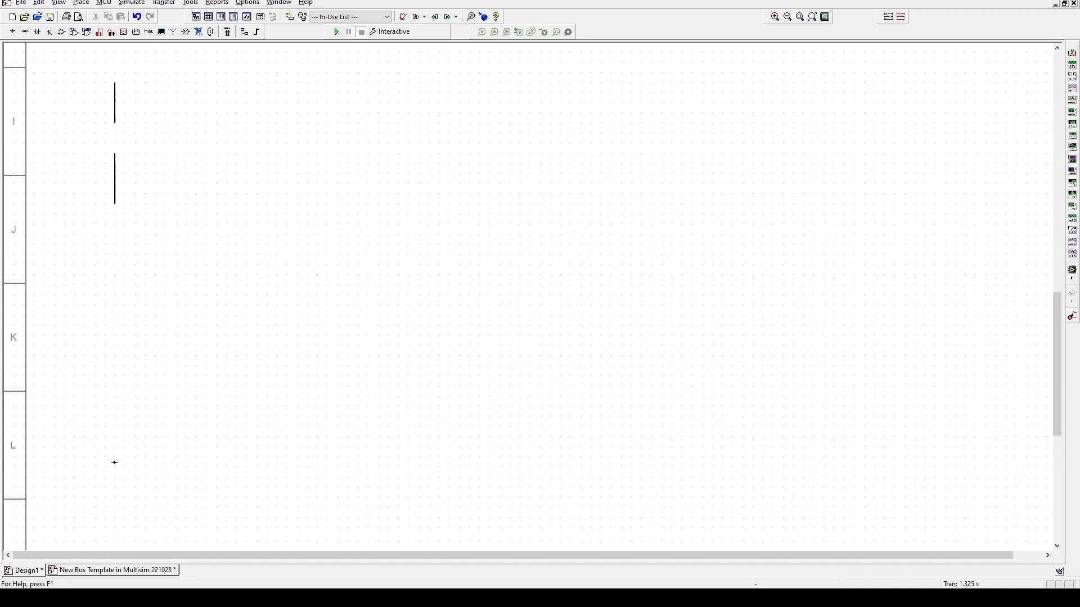
pyautogui.scroll(-15, 115, 462)
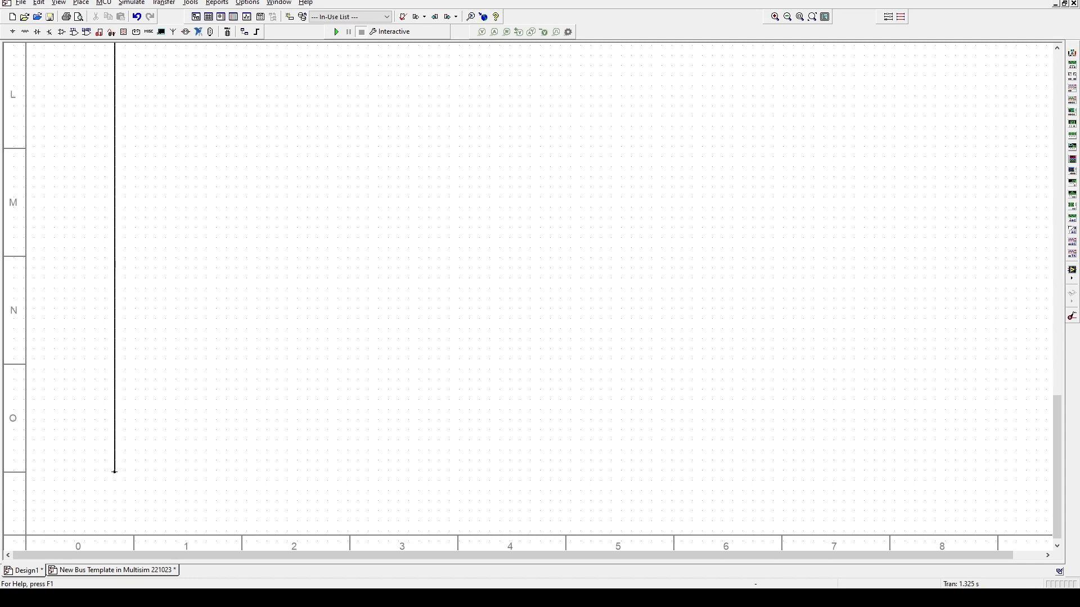
pyautogui.click(114, 468)
pyautogui.scroll(2, 102, 328)
pyautogui.scroll(20, 102, 328)
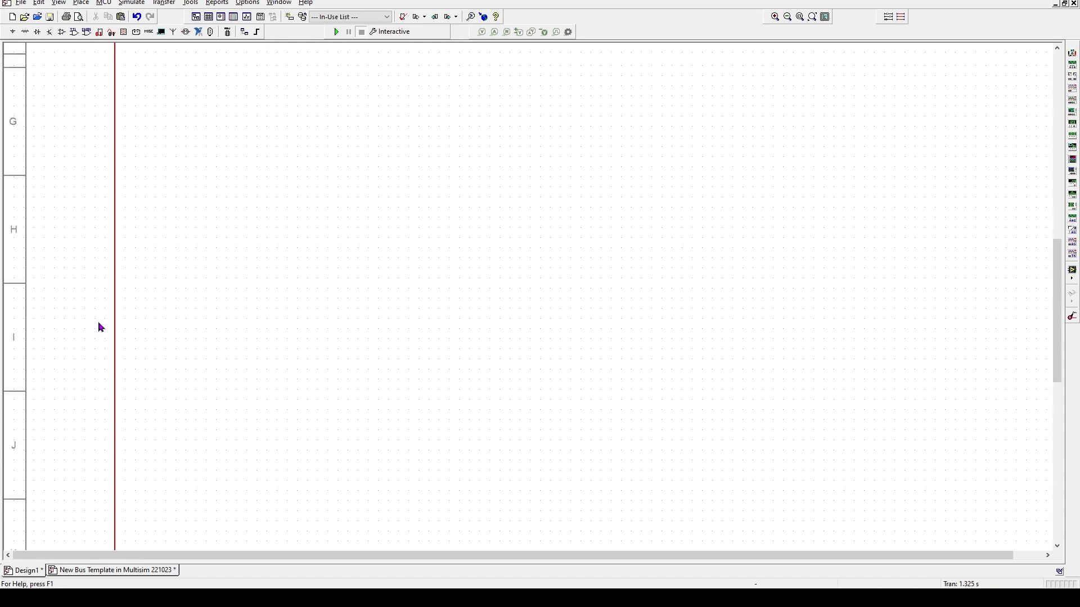
pyautogui.scroll(17, 101, 328)
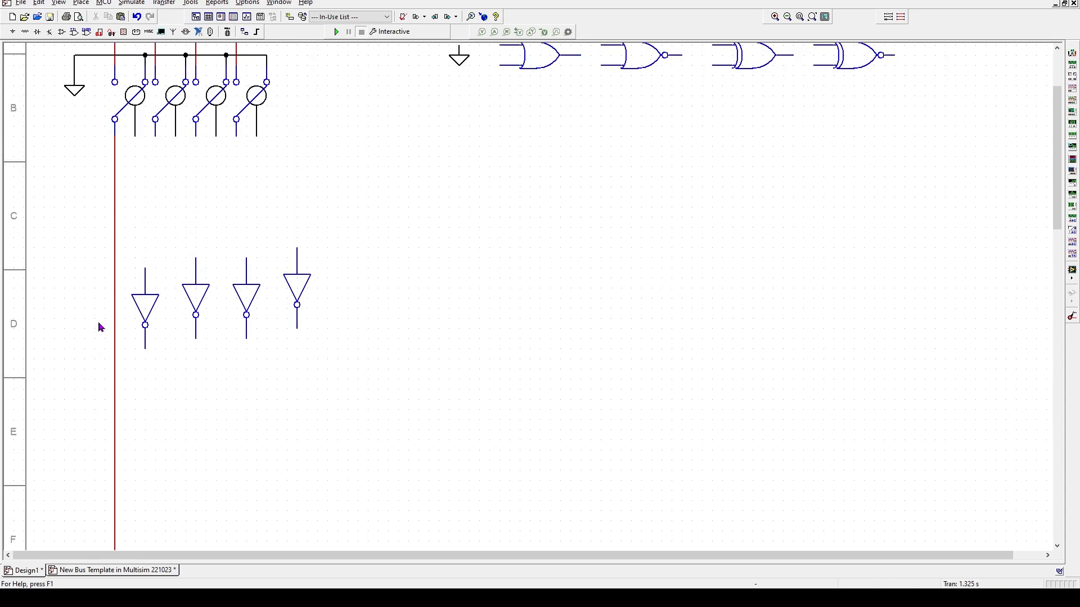
# - Move the first inverter U8A up into row C and view the bus template
pyautogui.click(151, 332)
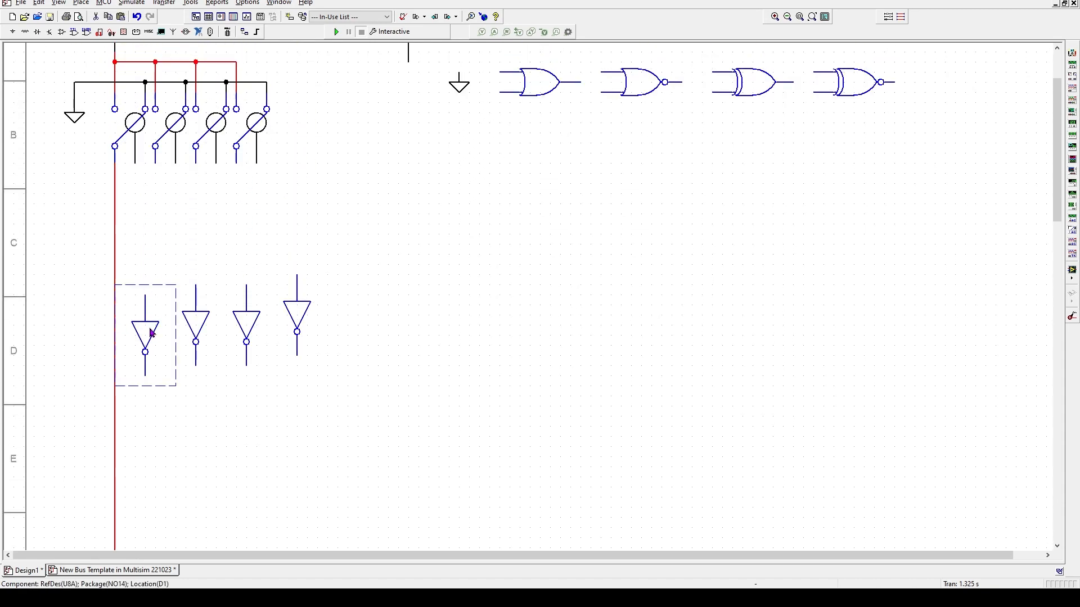
pyautogui.moveTo(146, 330); pyautogui.dragTo(129, 226)
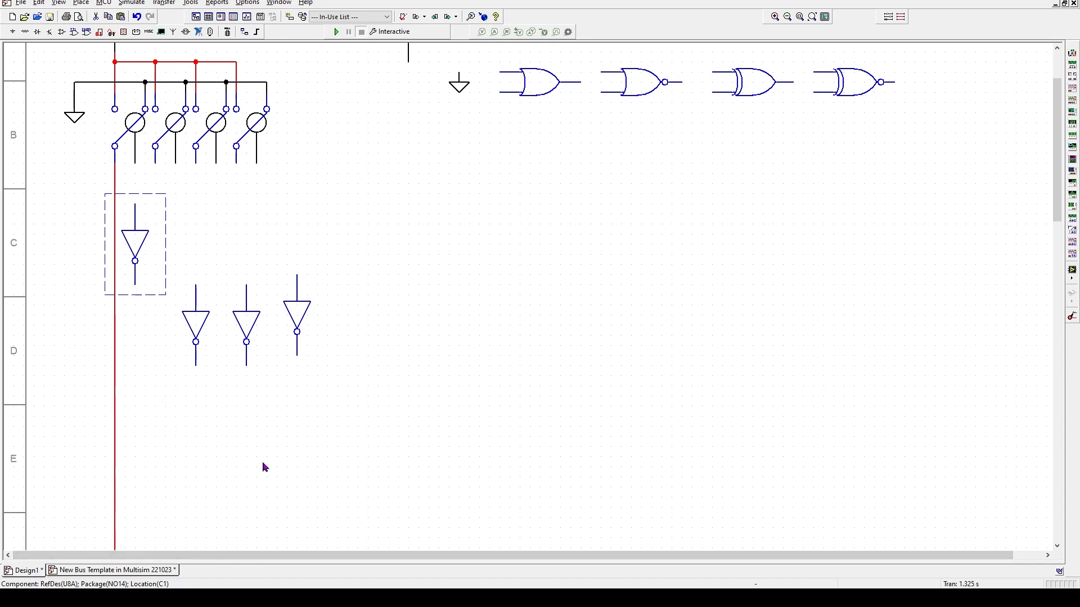
pyautogui.click(90, 570)
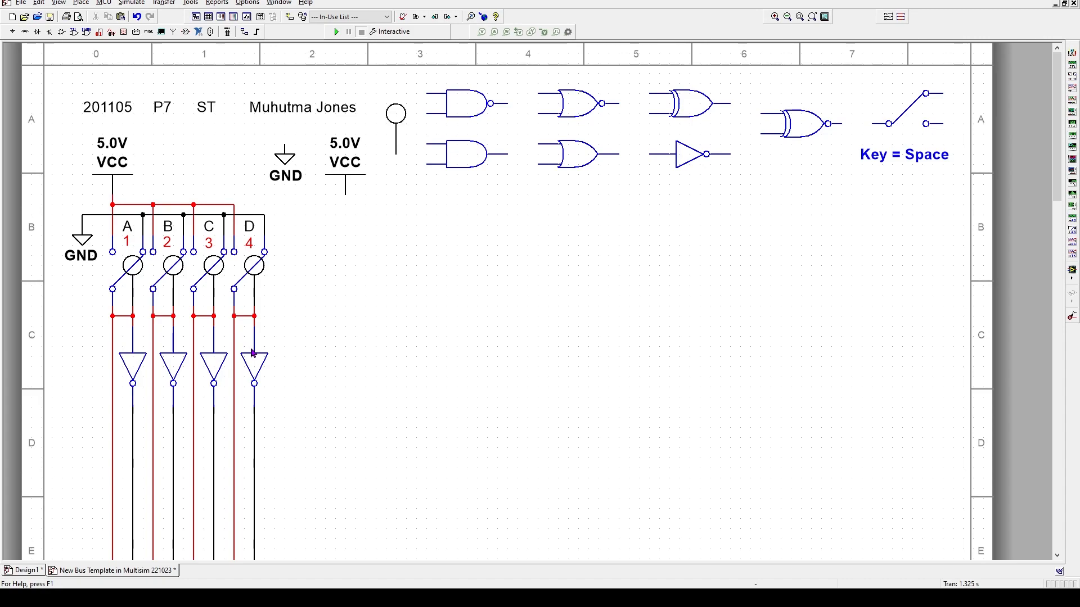
# - Connect the first switch's lower pin and the first inverter's input to the red vertical bus
pyautogui.click(28, 571)
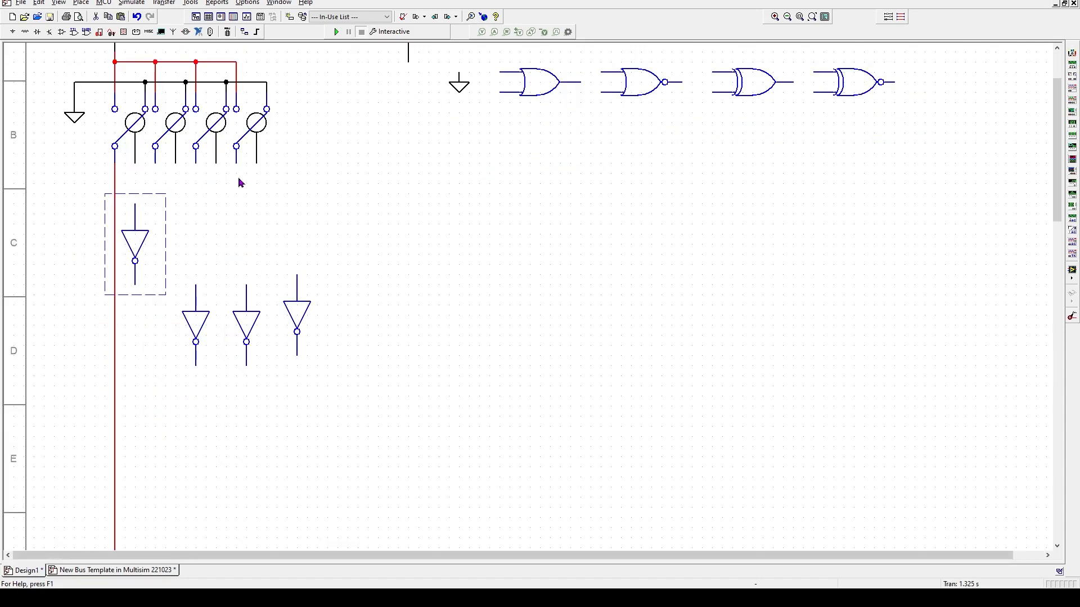
pyautogui.click(135, 163)
pyautogui.click(115, 174)
pyautogui.click(135, 204)
pyautogui.click(135, 174)
# - Nudge the first inverter up and move a spare inverter under the second switch
pyautogui.click(136, 244)
pyautogui.press('Up')
pyautogui.press('Up')
pyautogui.click(200, 220)
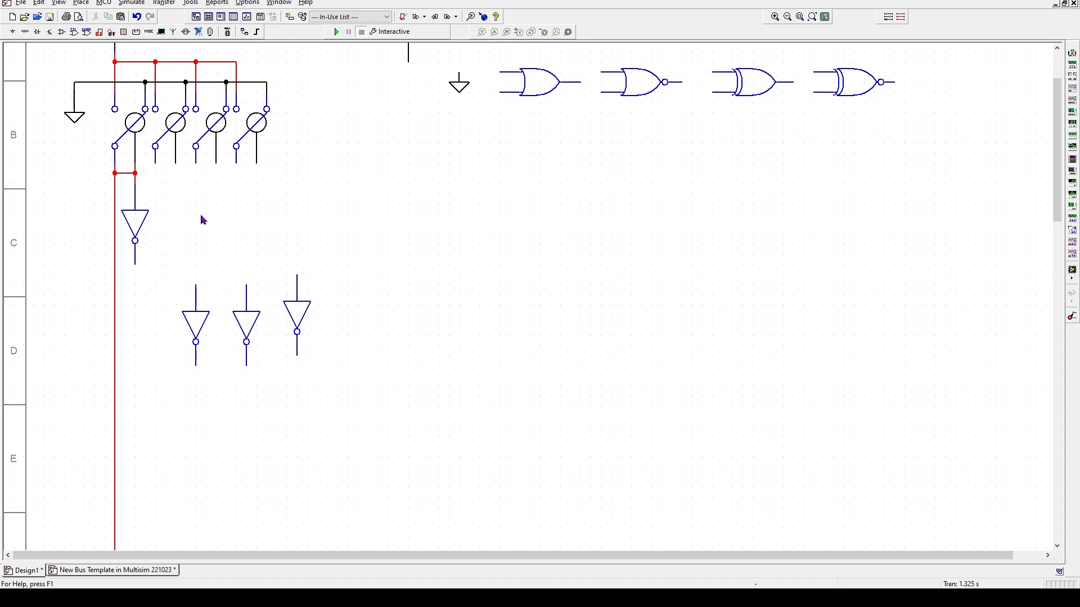
pyautogui.moveTo(206, 318); pyautogui.dragTo(180, 213)
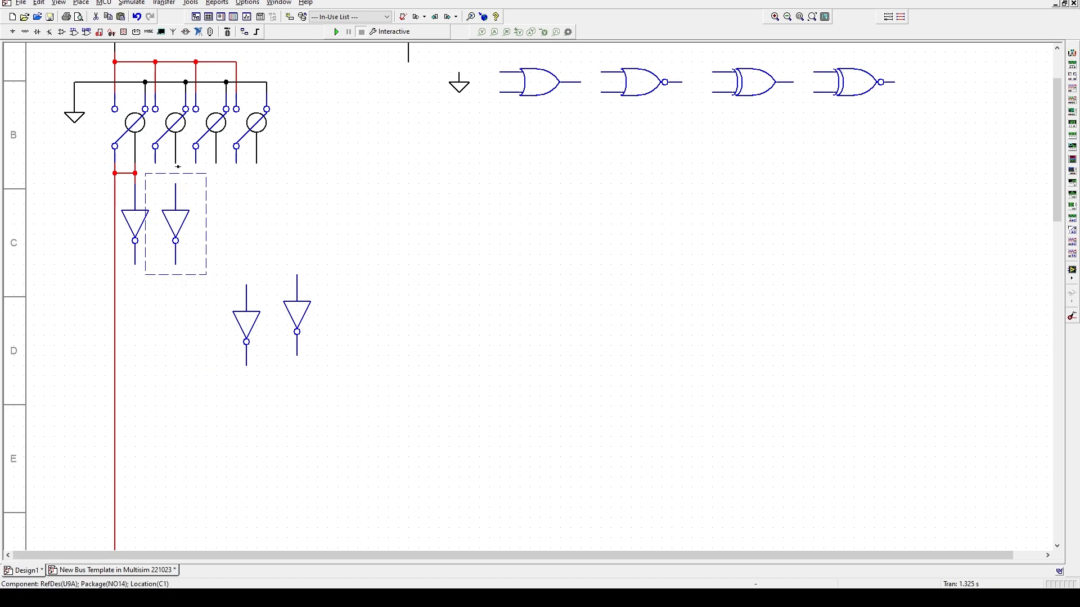
pyautogui.click(157, 164)
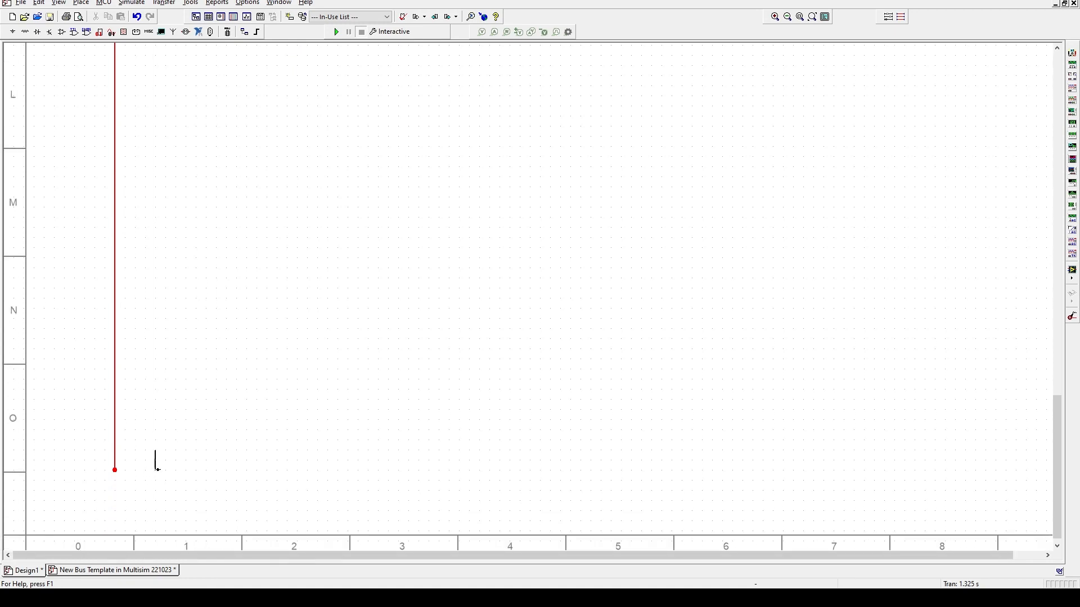
# - Finish the second red bus at the sheet bottom and join it to the second switch's lead
pyautogui.click(155, 469)
pyautogui.scroll(6, 204, 371)
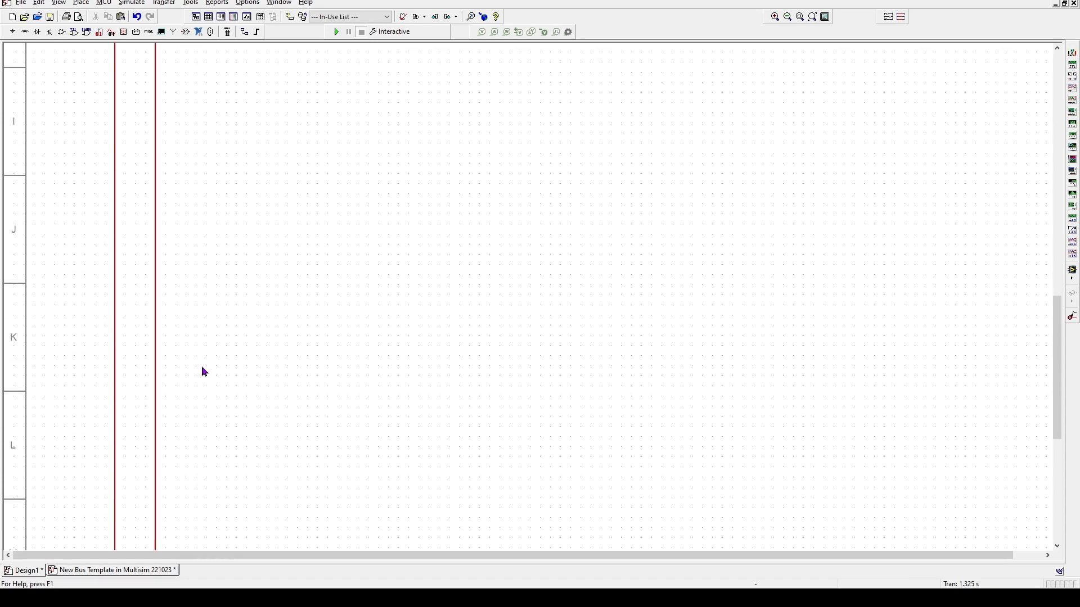
pyautogui.scroll(13, 204, 372)
pyautogui.scroll(2, 204, 370)
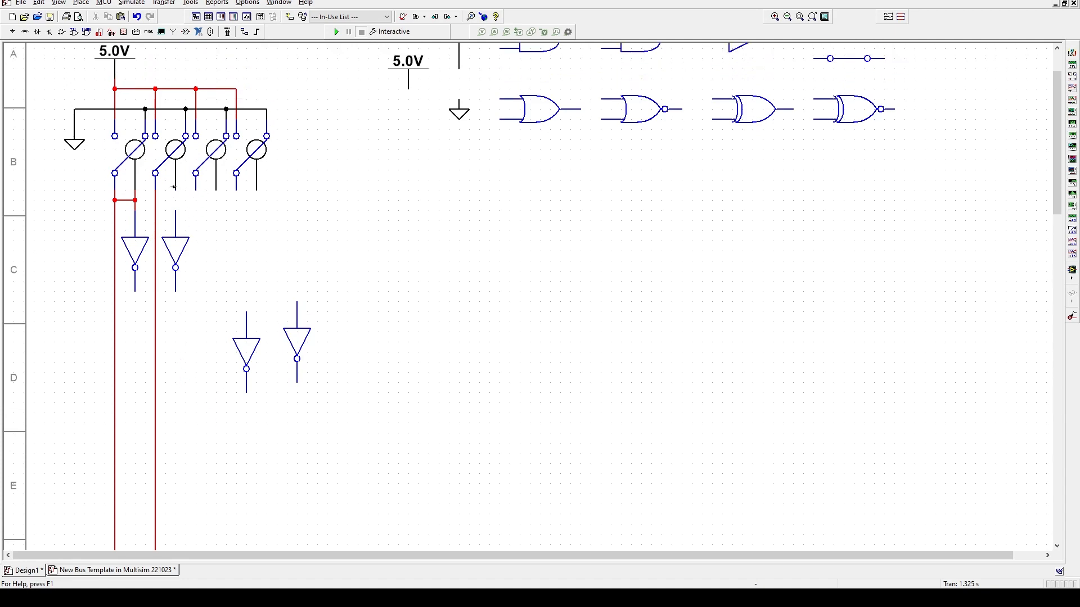
pyautogui.click(156, 200)
pyautogui.click(175, 200)
# - Move an inverter under the third switch and draw its red bus down to the sheet bottom
pyautogui.moveTo(248, 354); pyautogui.dragTo(206, 256)
pyautogui.click(195, 189)
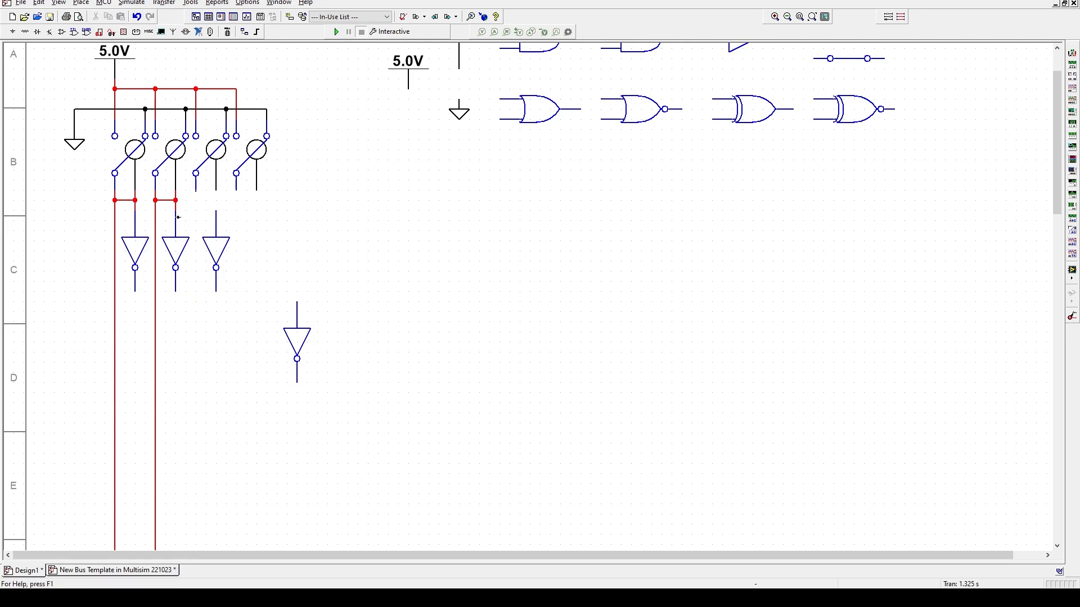
pyautogui.scroll(-10, 216, 544)
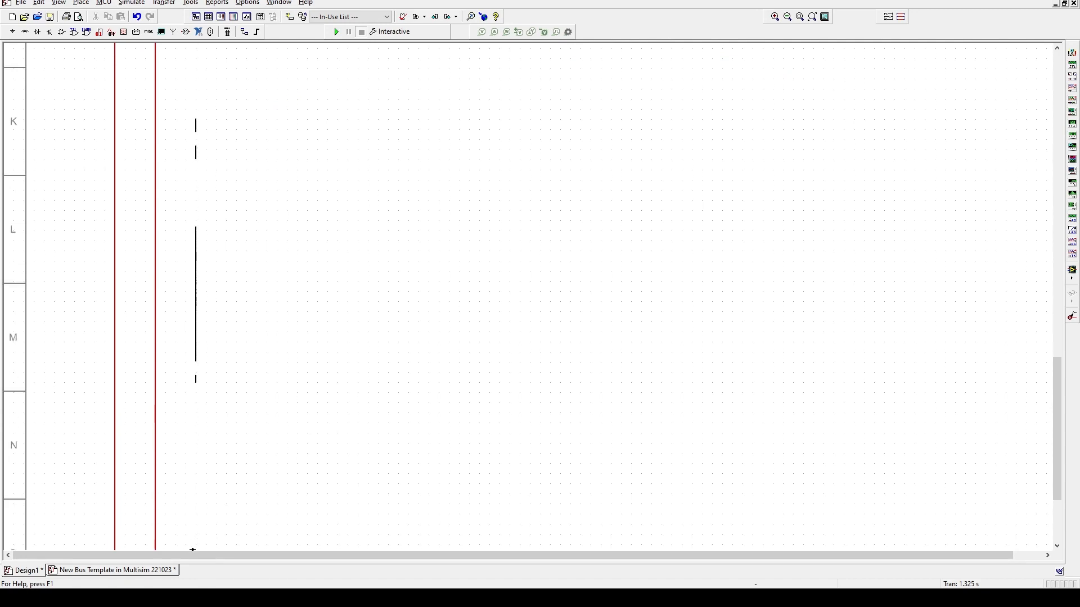
pyautogui.click(198, 471)
pyautogui.scroll(5, 249, 347)
pyautogui.scroll(15, 282, 360)
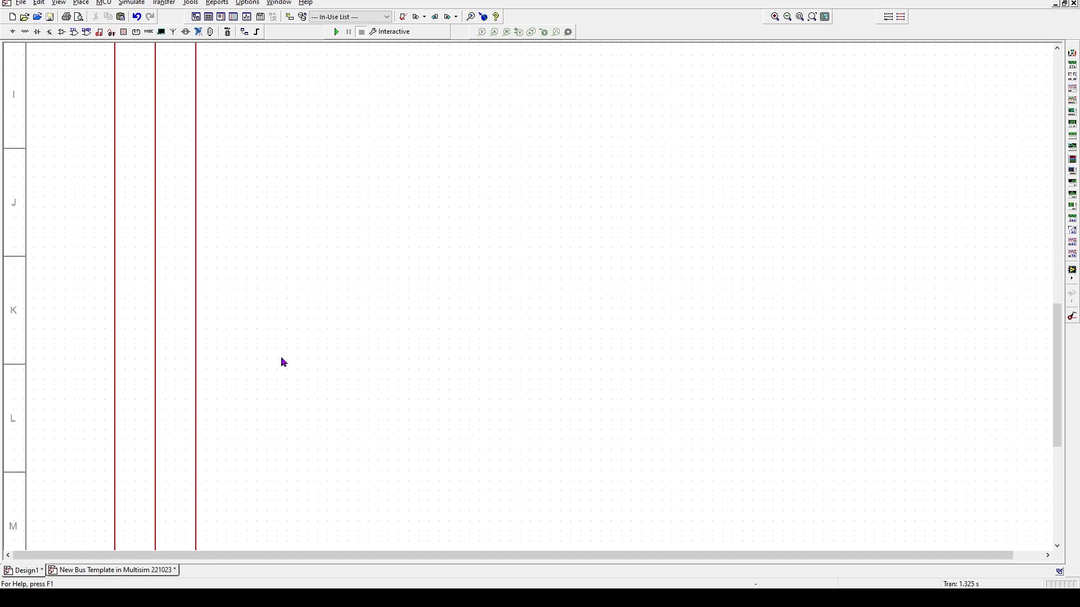
pyautogui.scroll(8, 282, 360)
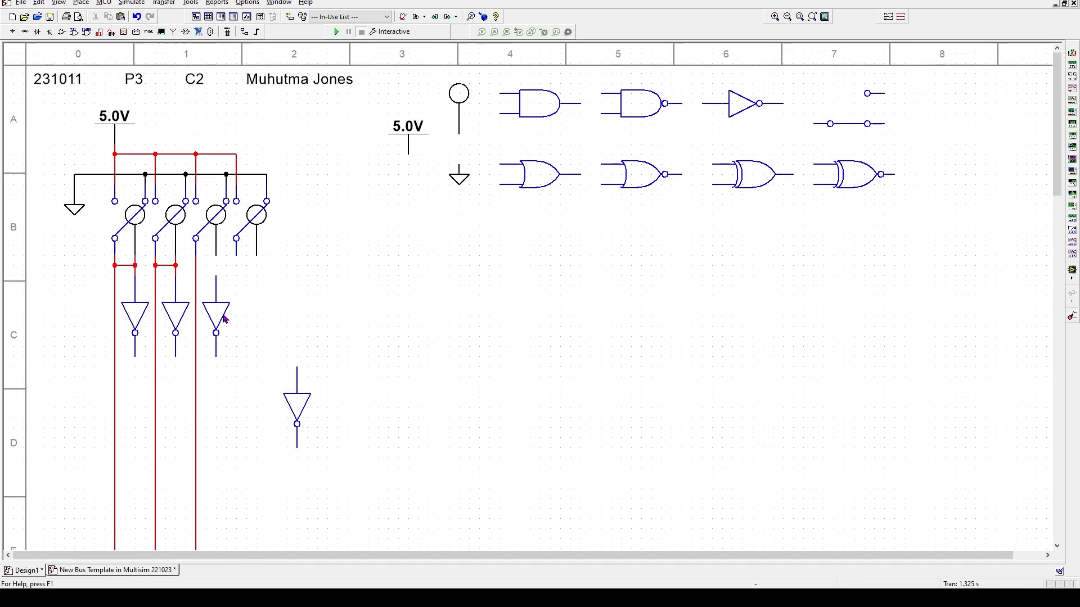
# - Wire the third switch to its inverter and red bus, deleting a stray wire segment
pyautogui.click(217, 275)
pyautogui.click(197, 268)
pyautogui.click(216, 274)
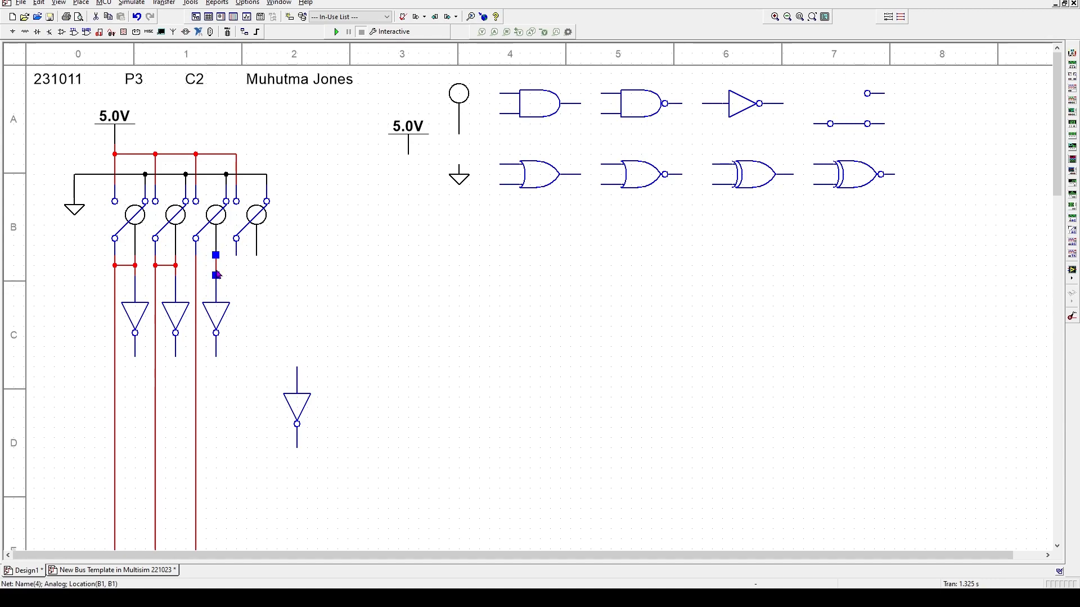
pyautogui.press('Delete')
pyautogui.click(195, 266)
pyautogui.click(216, 275)
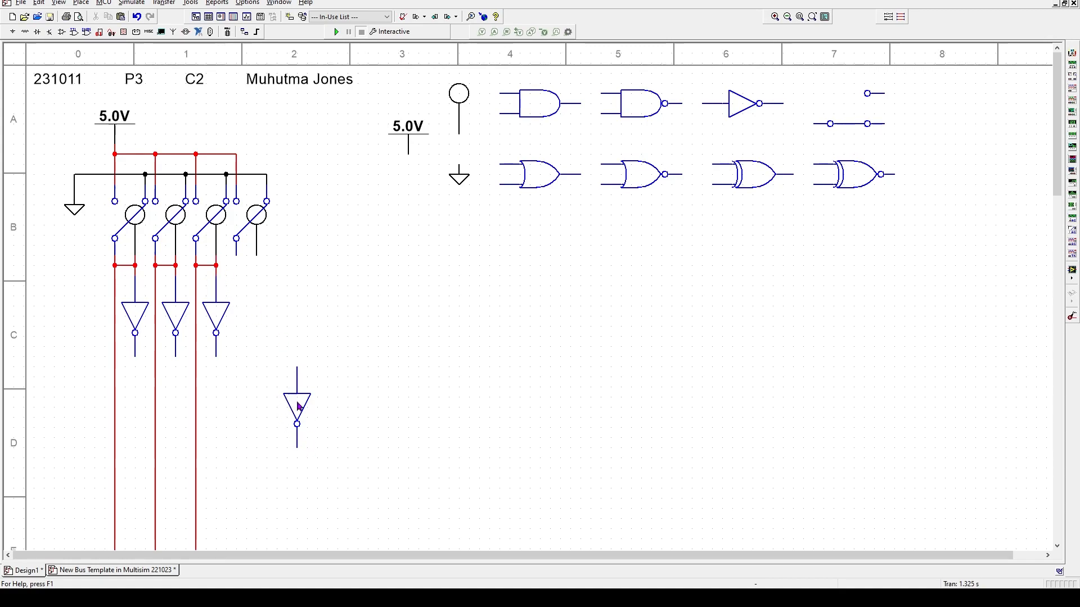
# - Move the last inverter under switch four and draw a fourth red bus line to the sheet bottom
pyautogui.moveTo(301, 407); pyautogui.dragTo(260, 317)
pyautogui.click(236, 257)
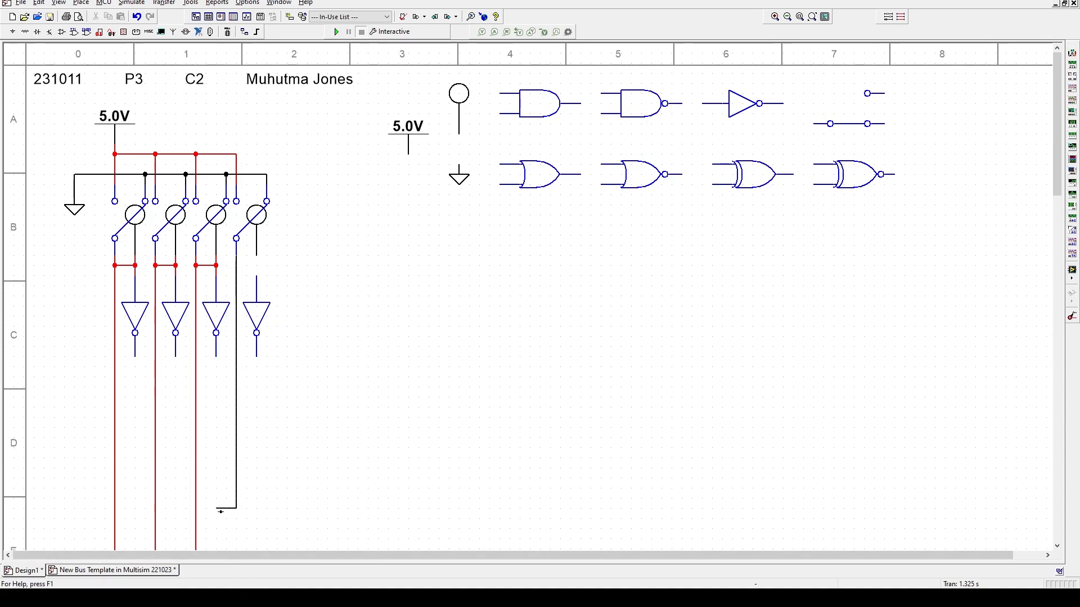
pyautogui.scroll(-6, 232, 523)
pyautogui.scroll(-10, 236, 540)
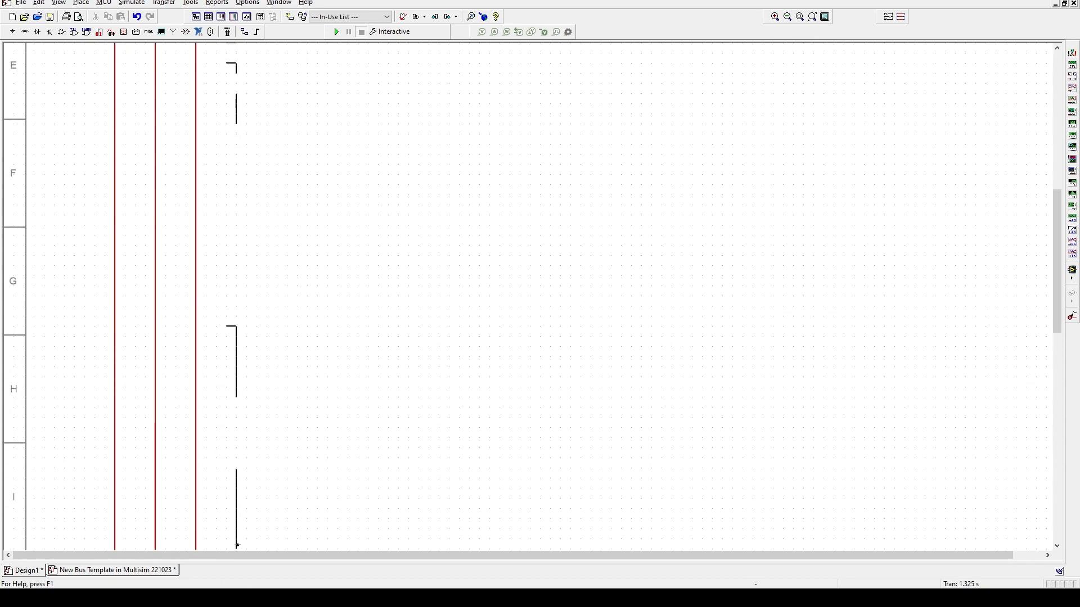
pyautogui.scroll(-5, 236, 550)
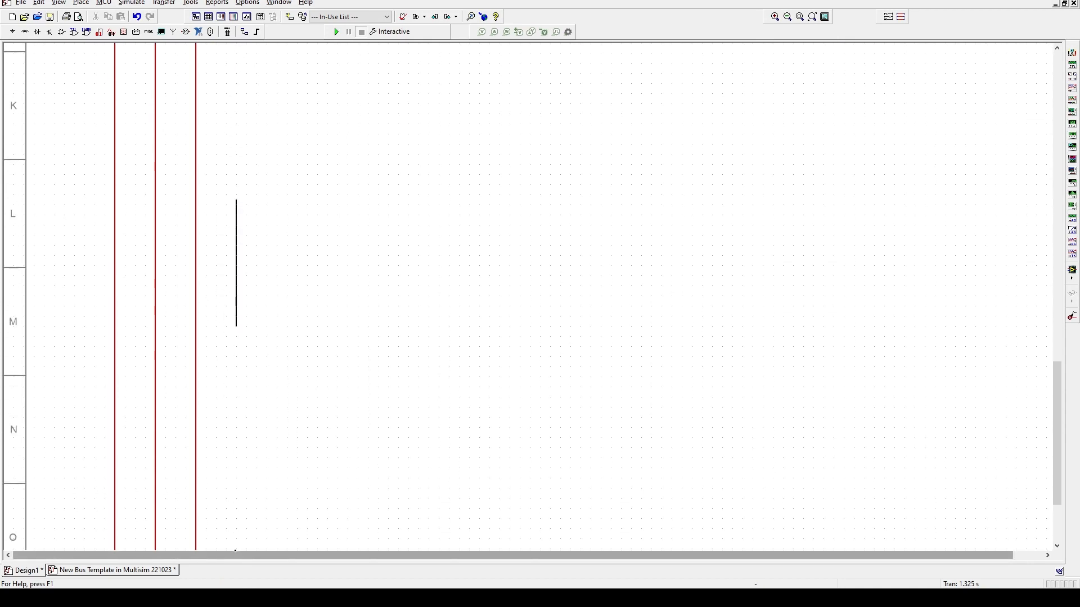
pyautogui.click(236, 469)
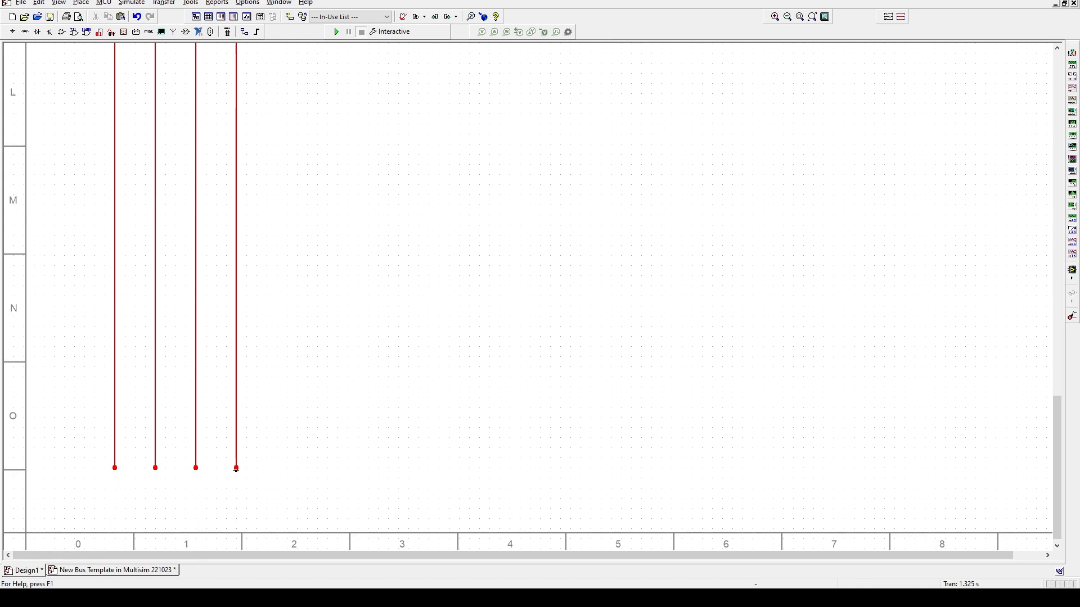
pyautogui.scroll(10, 283, 271)
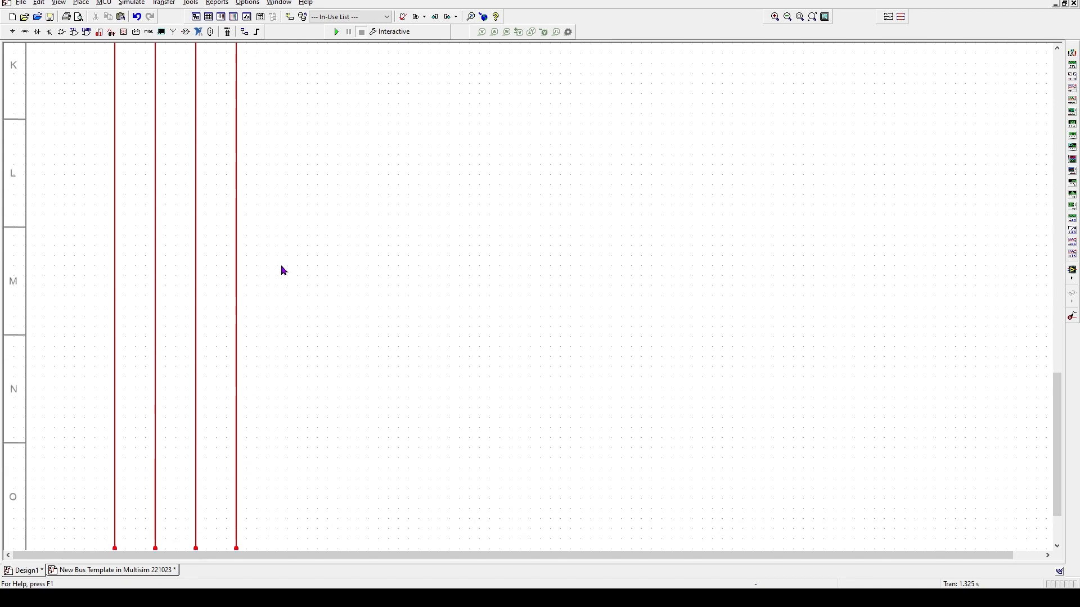
pyautogui.scroll(11, 282, 267)
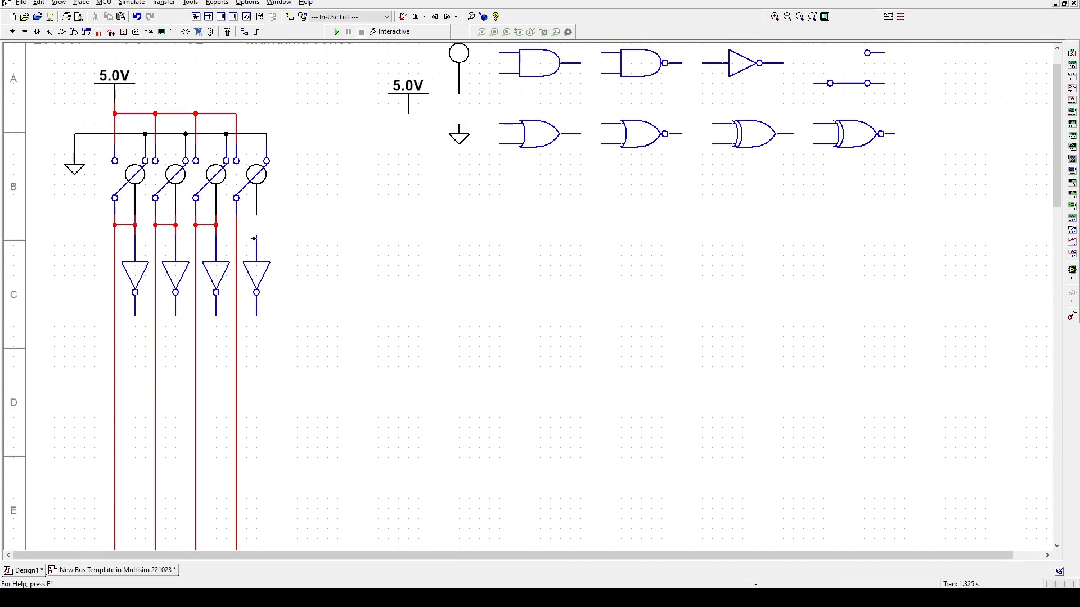
# - Join switch four to its red bus, then draw a line from the first inverter's output to the bottom
pyautogui.click(236, 225)
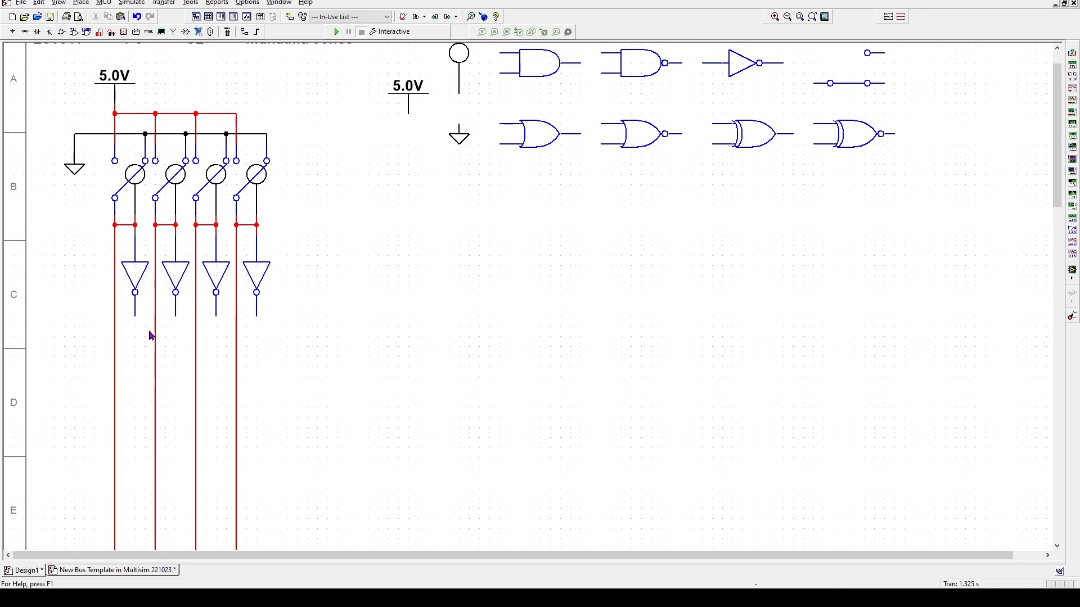
pyautogui.click(134, 316)
pyautogui.scroll(-3, 137, 458)
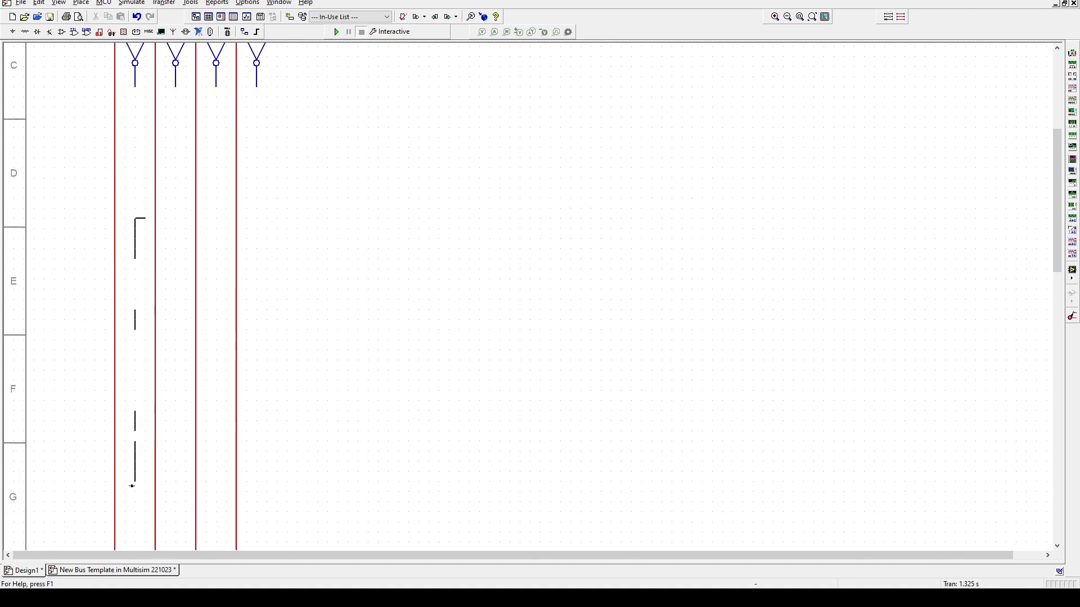
pyautogui.scroll(-5, 132, 485)
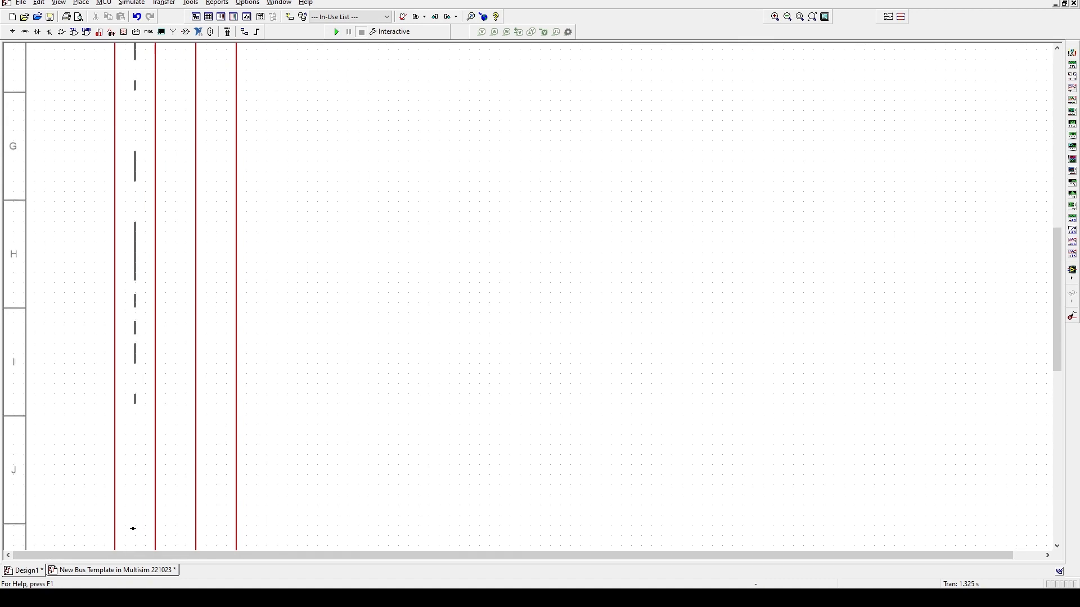
pyautogui.scroll(-6, 133, 529)
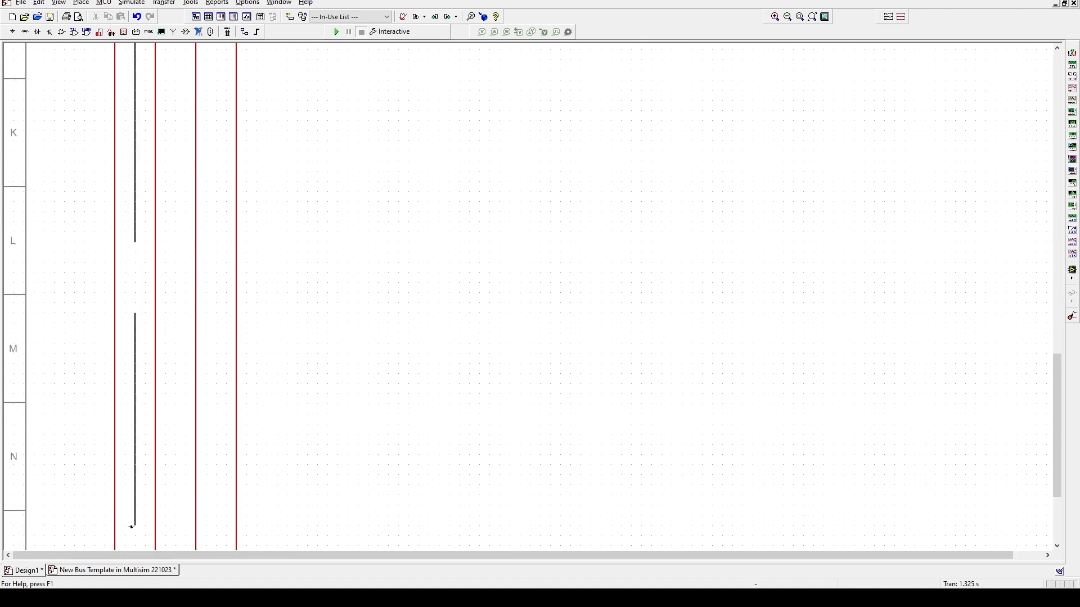
pyautogui.scroll(-3, 132, 527)
pyautogui.click(135, 462)
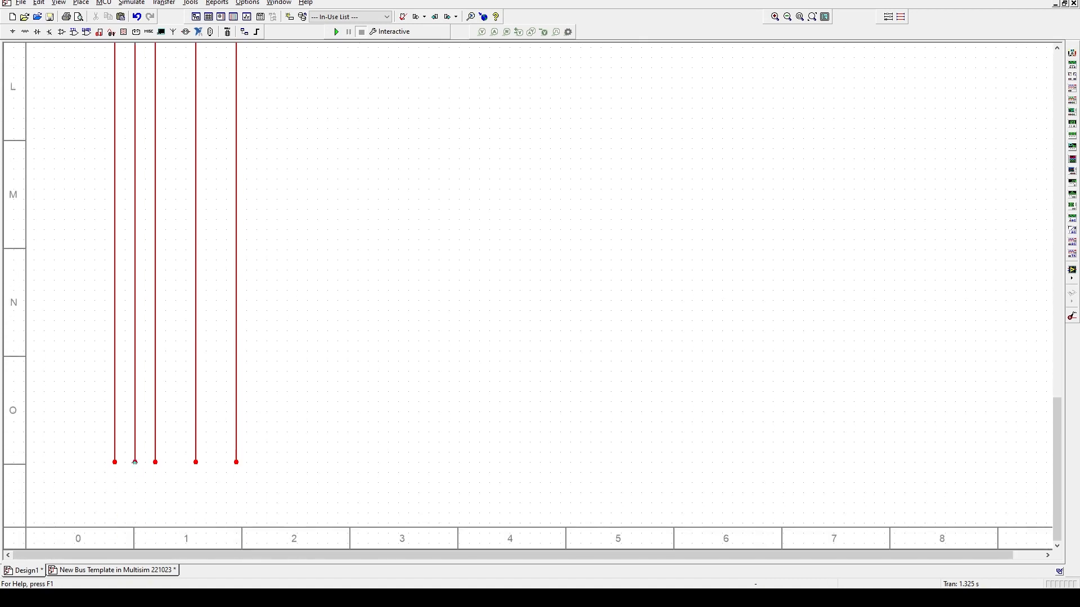
pyautogui.rightClick(136, 284)
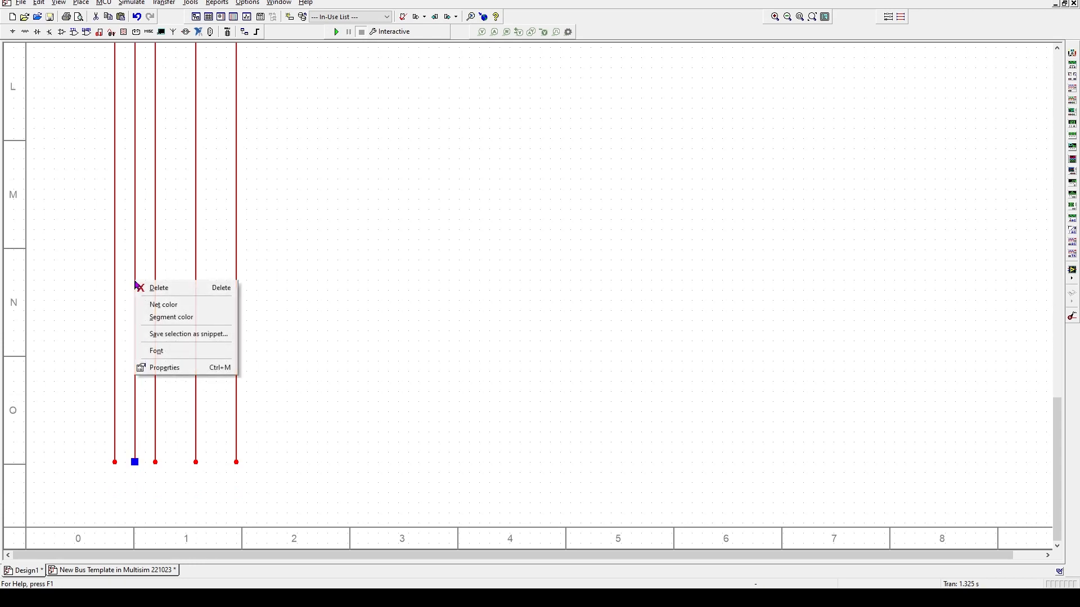
# - Recolour the first inverter's output line black
pyautogui.click(162, 305)
pyautogui.click(575, 355)
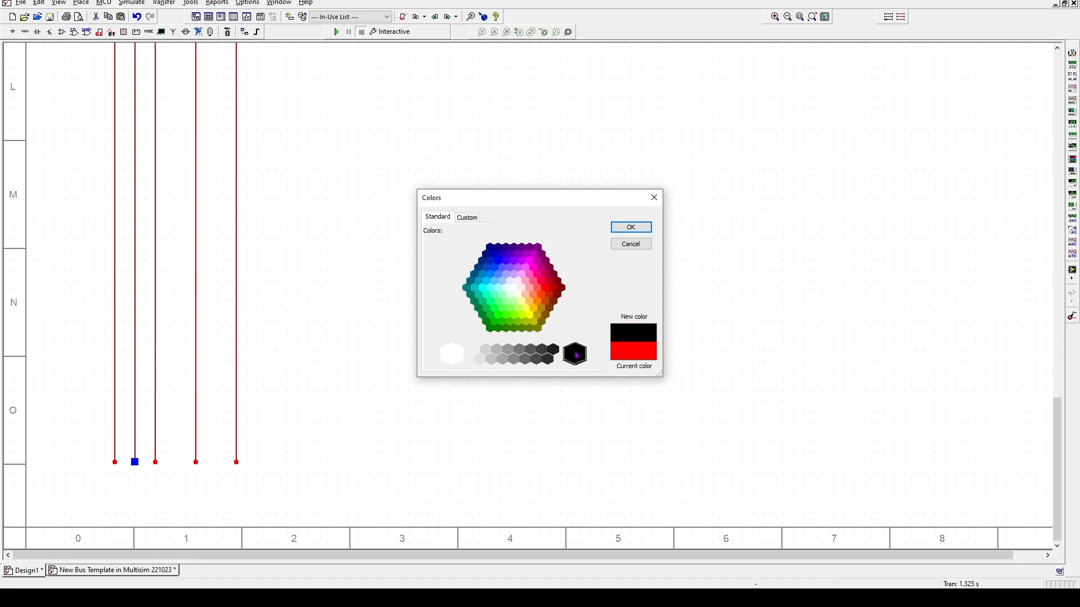
pyautogui.click(630, 228)
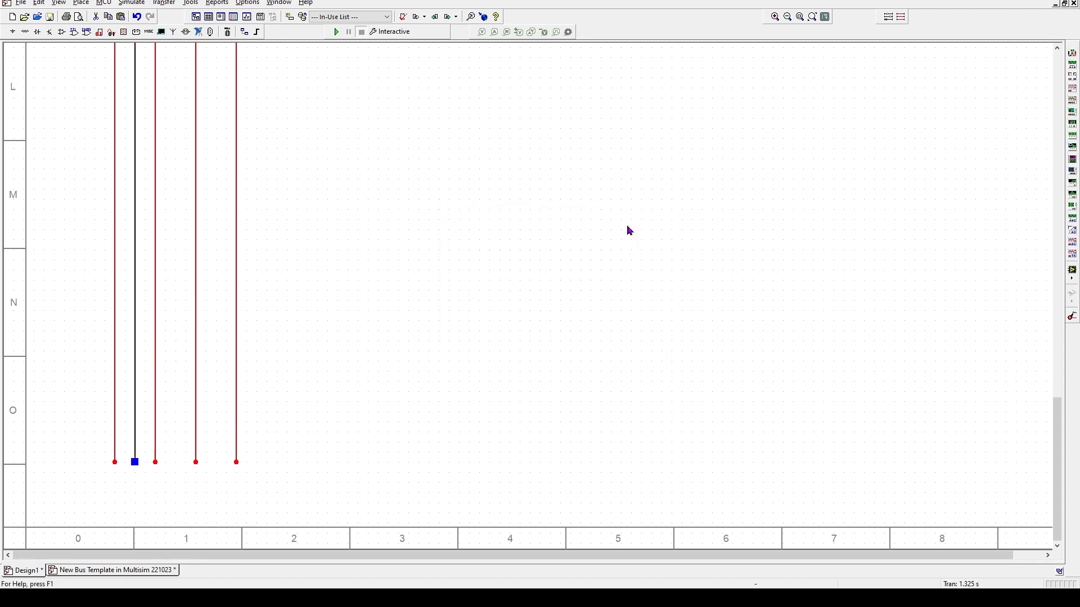
pyautogui.scroll(10, 230, 333)
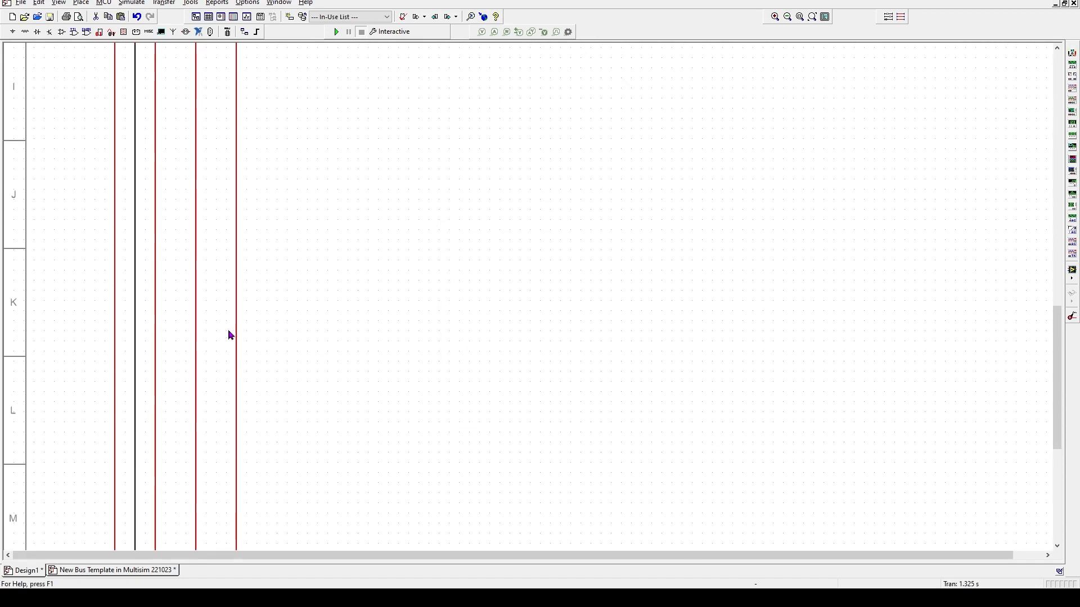
pyautogui.scroll(15, 230, 335)
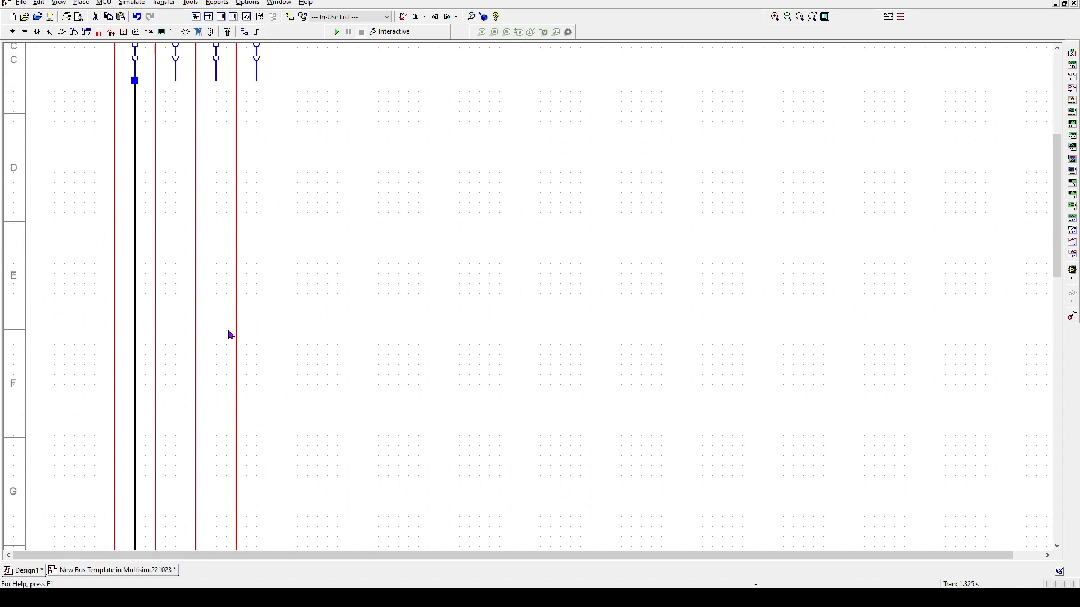
# - Draw the second inverter's output line down to the sheet bottom and colour its segment black
pyautogui.click(175, 243)
pyautogui.scroll(-3, 160, 516)
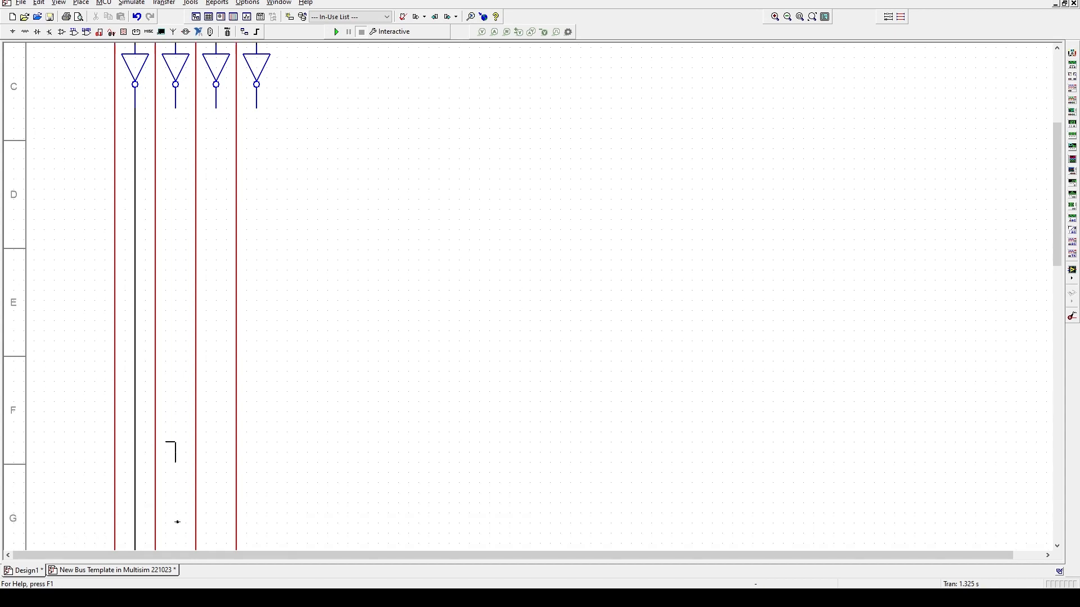
pyautogui.scroll(-5, 177, 522)
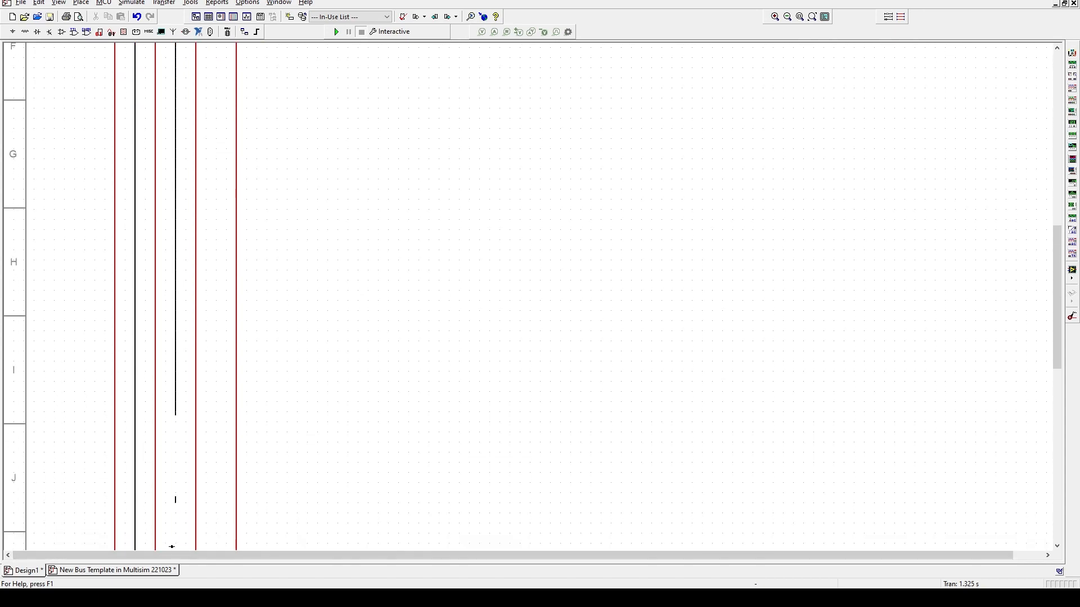
pyautogui.scroll(-6, 172, 540)
pyautogui.scroll(-2, 173, 546)
pyautogui.click(175, 492)
pyautogui.scroll(2, 314, 405)
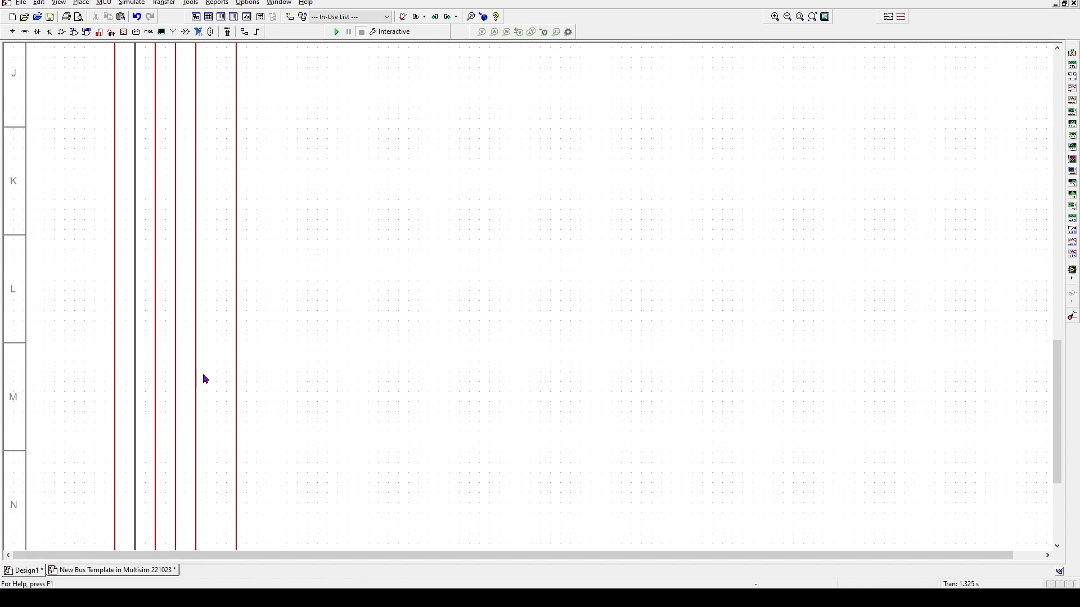
pyautogui.rightClick(178, 328)
pyautogui.click(188, 353)
pyautogui.click(575, 354)
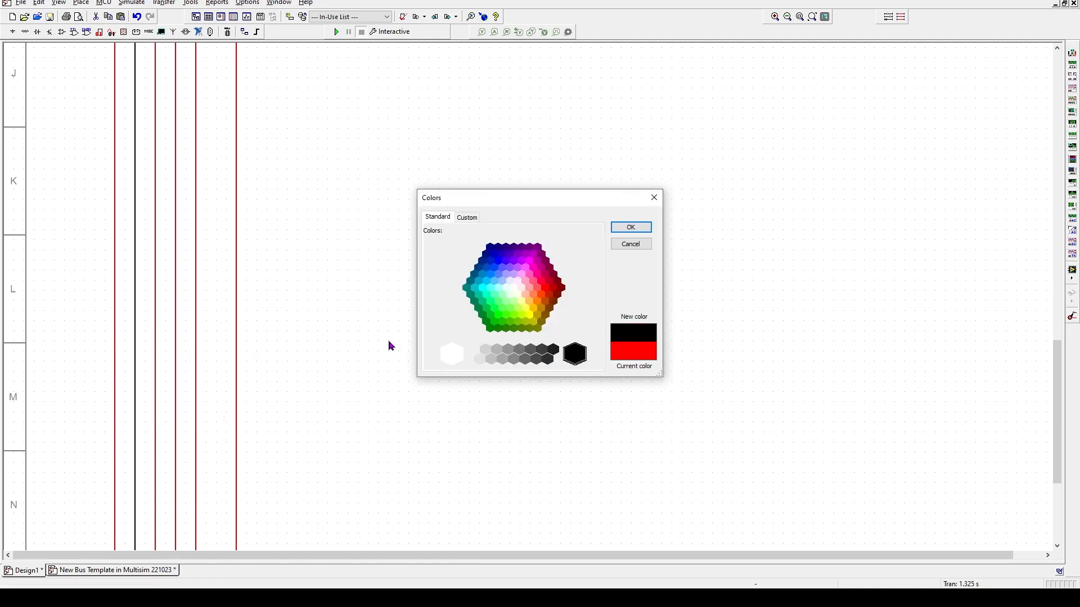
pyautogui.click(647, 229)
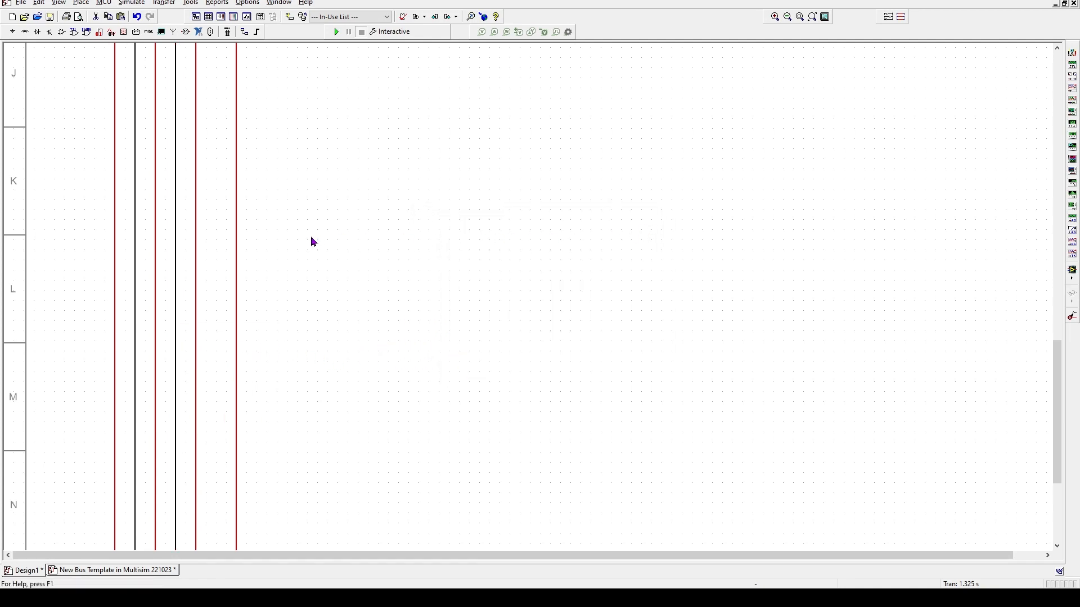
pyautogui.scroll(15, 109, 279)
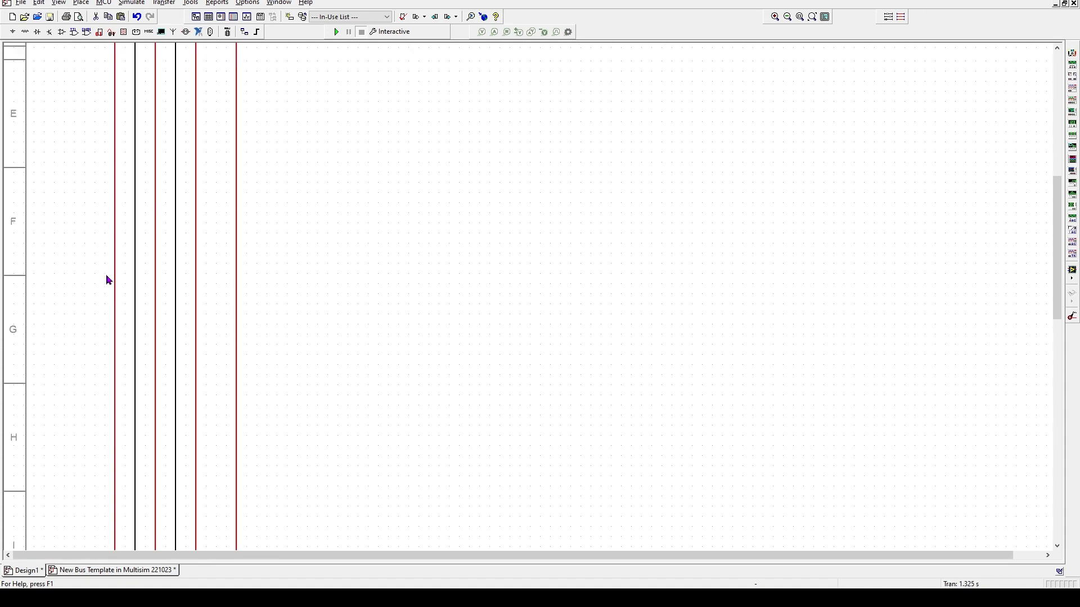
pyautogui.scroll(5, 109, 279)
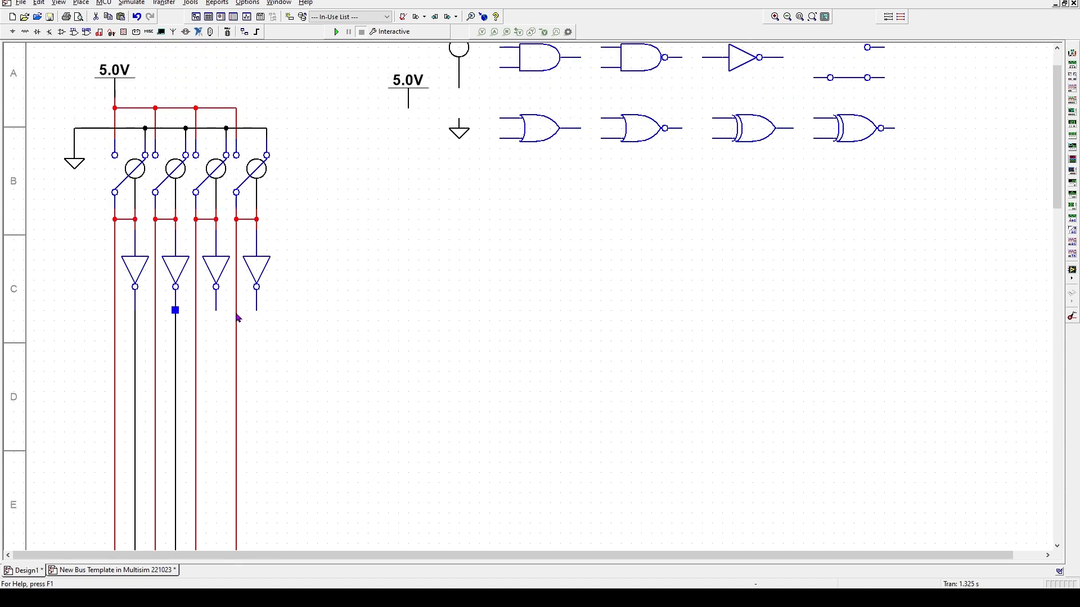
# - Draw a wire from the third inverter's output down to the bottom beside the other bus lines
pyautogui.click(216, 309)
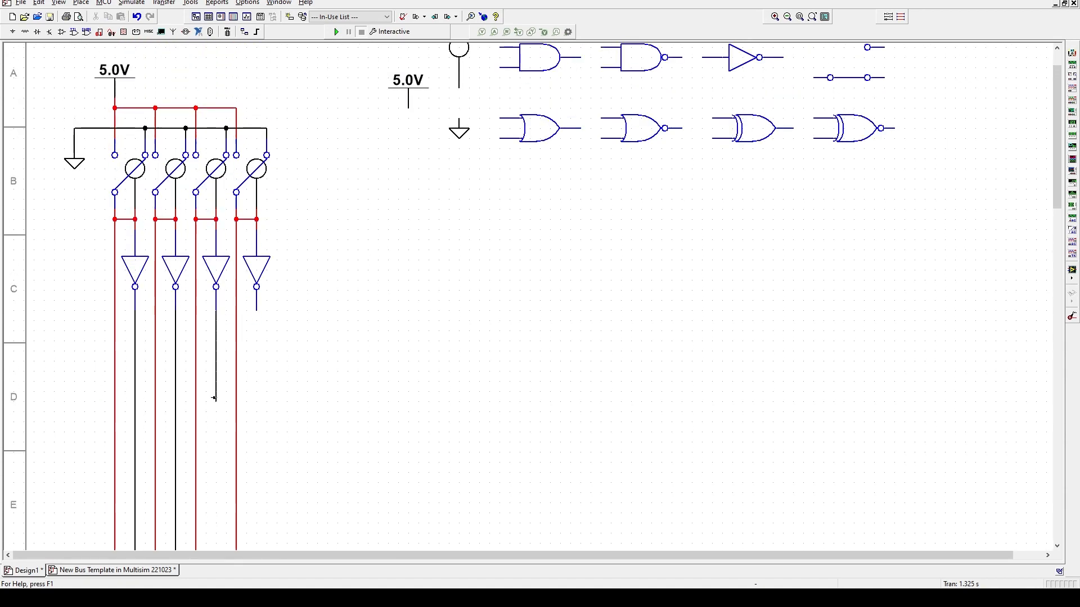
pyautogui.scroll(-1, 209, 502)
pyautogui.scroll(-9, 209, 503)
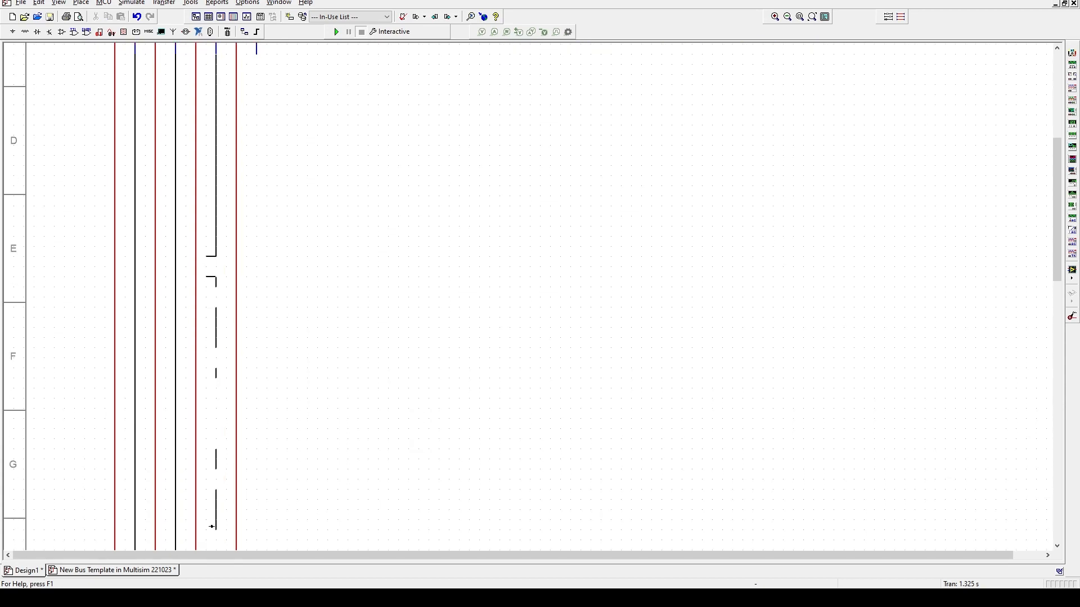
pyautogui.scroll(-7, 212, 531)
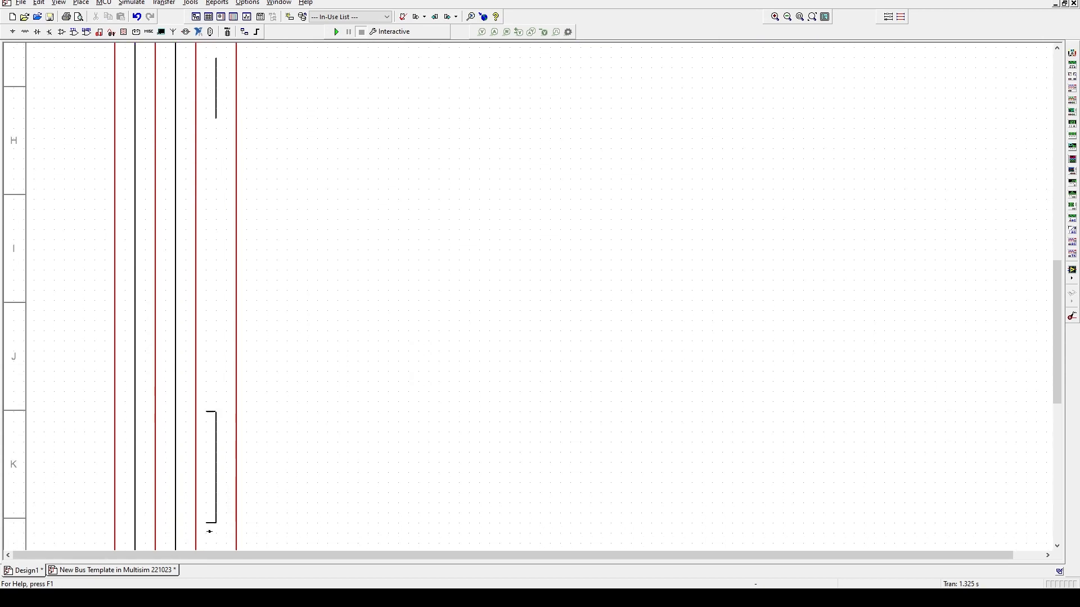
pyautogui.scroll(-4, 208, 537)
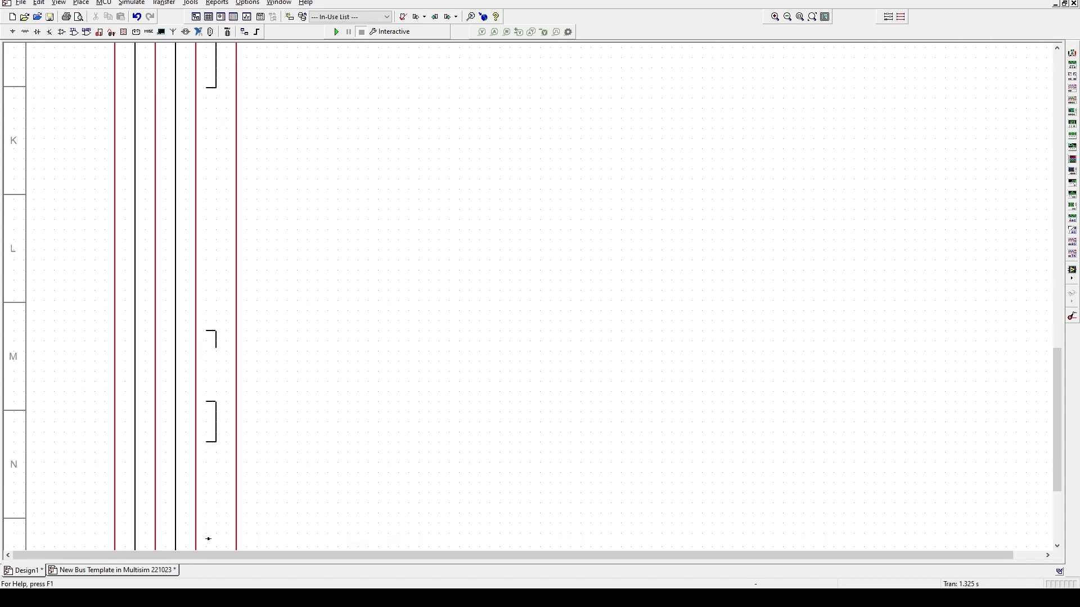
pyautogui.click(216, 543)
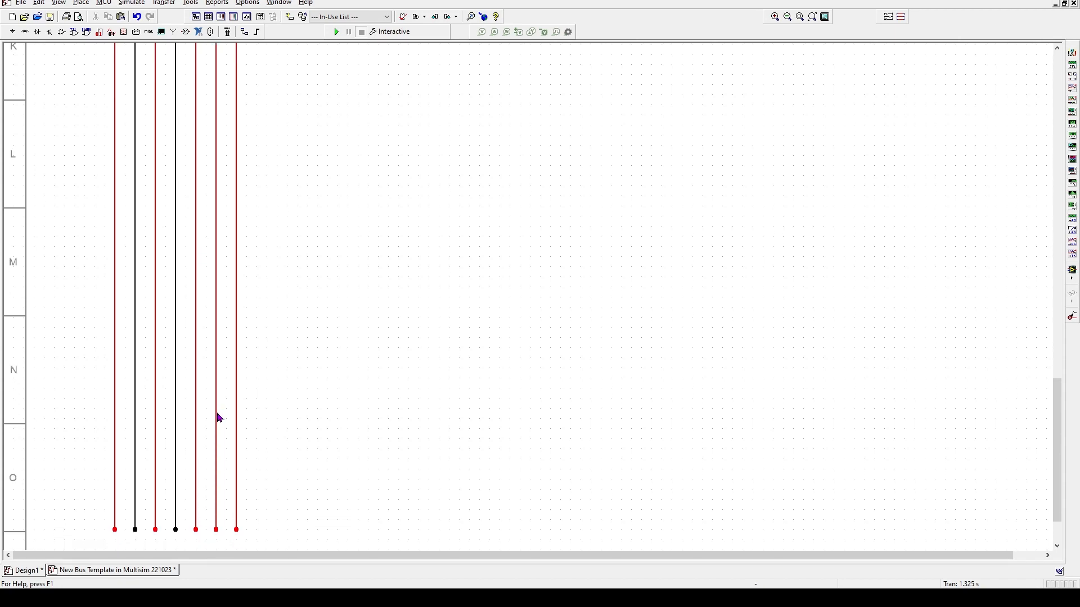
# - Set the third output wire's net colour to black in Net Properties
pyautogui.click(216, 414)
pyautogui.rightClick(216, 414)
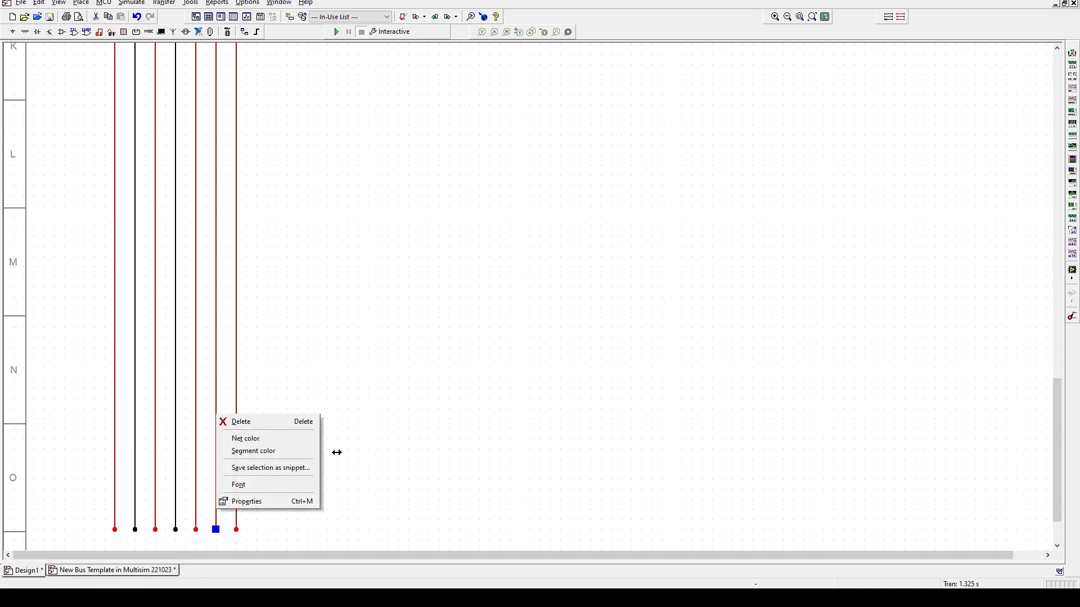
pyautogui.click(395, 444)
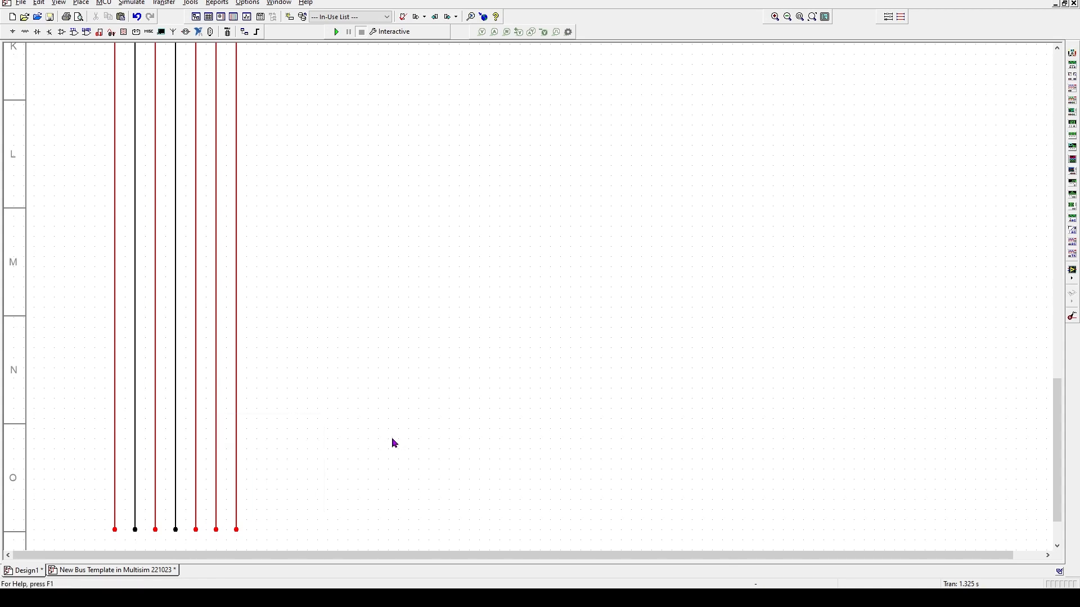
pyautogui.rightClick(217, 405)
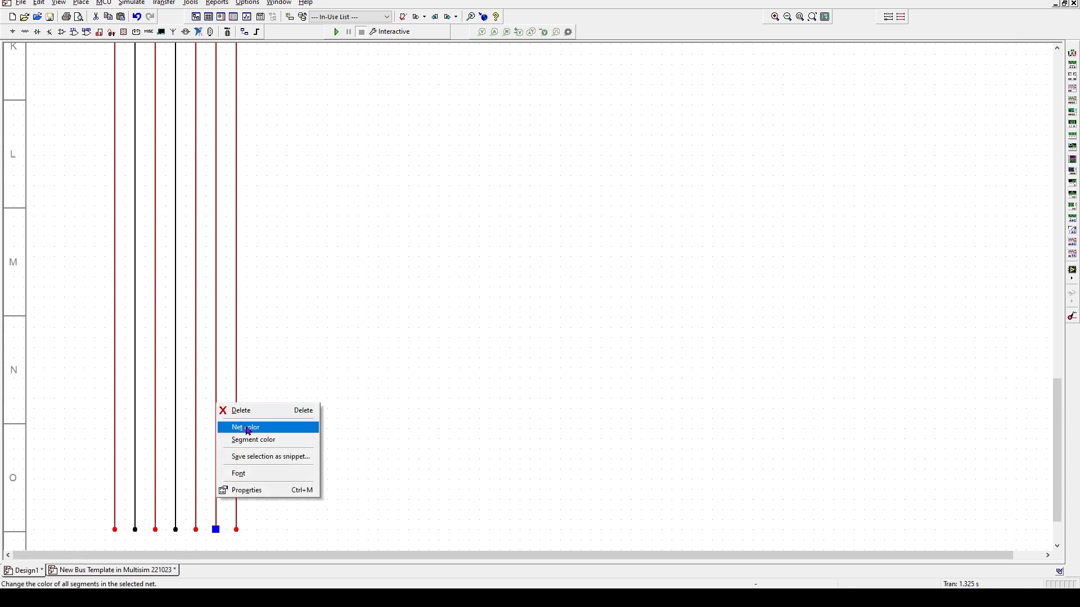
pyautogui.click(292, 380)
pyautogui.click(216, 394)
pyautogui.doubleClick(215, 388)
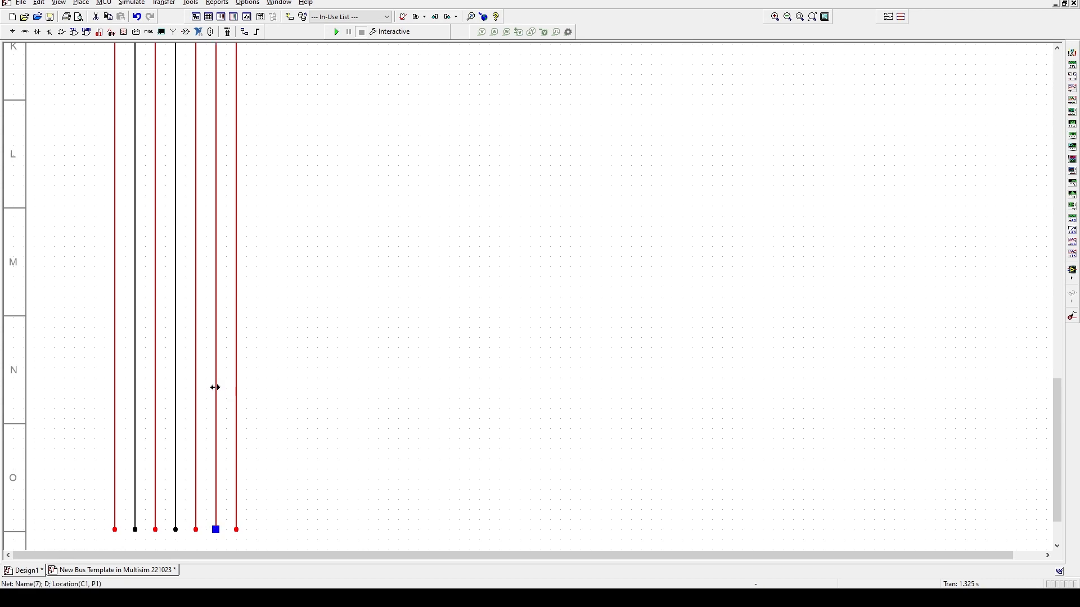
pyautogui.click(498, 243)
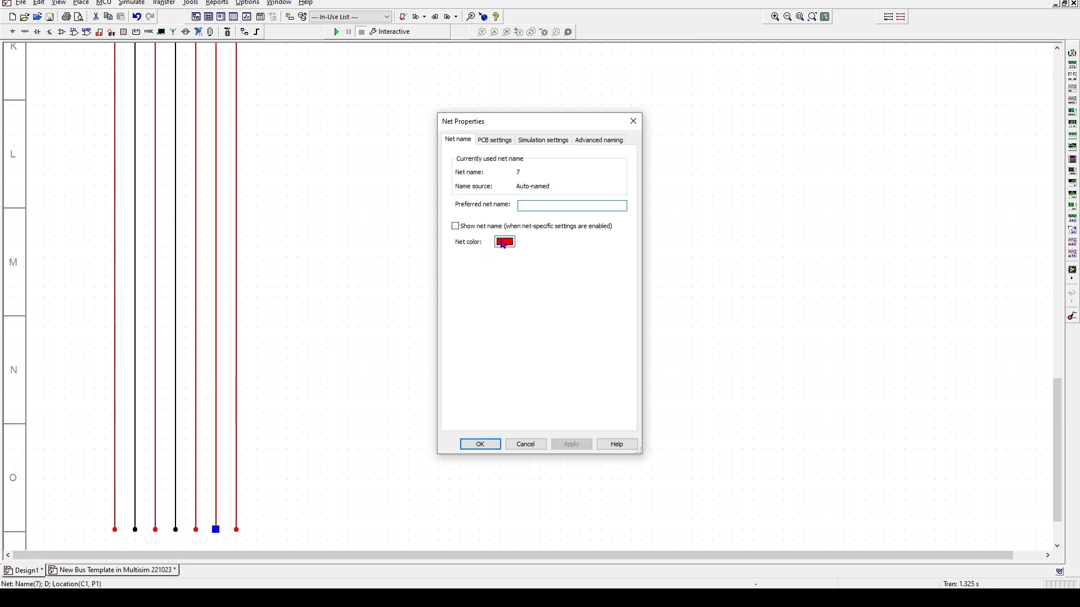
pyautogui.click(580, 355)
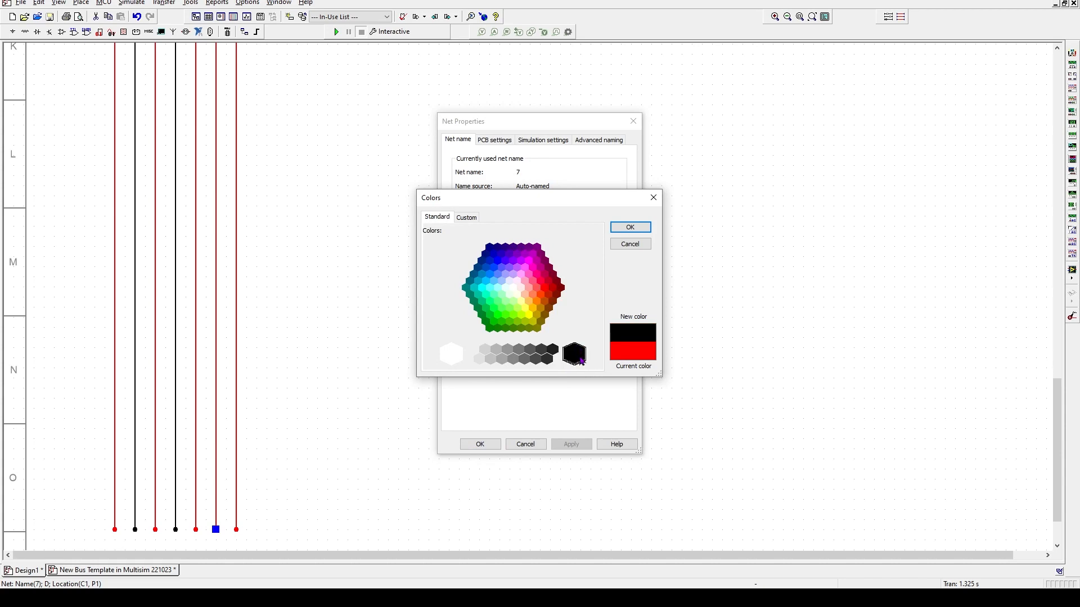
pyautogui.click(631, 228)
pyautogui.click(572, 444)
pyautogui.click(482, 445)
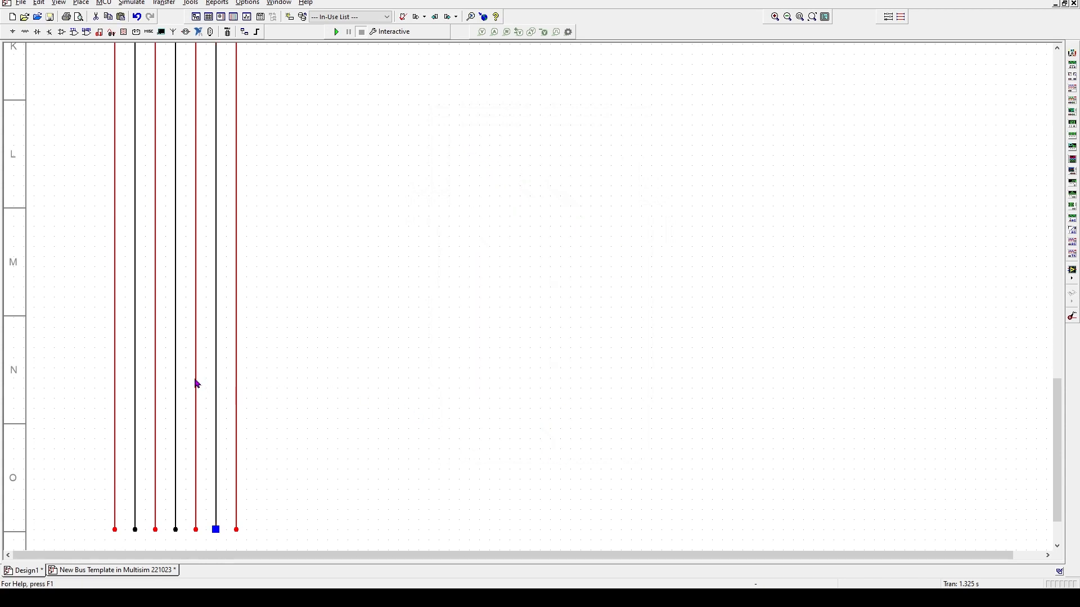
pyautogui.scroll(8, 225, 238)
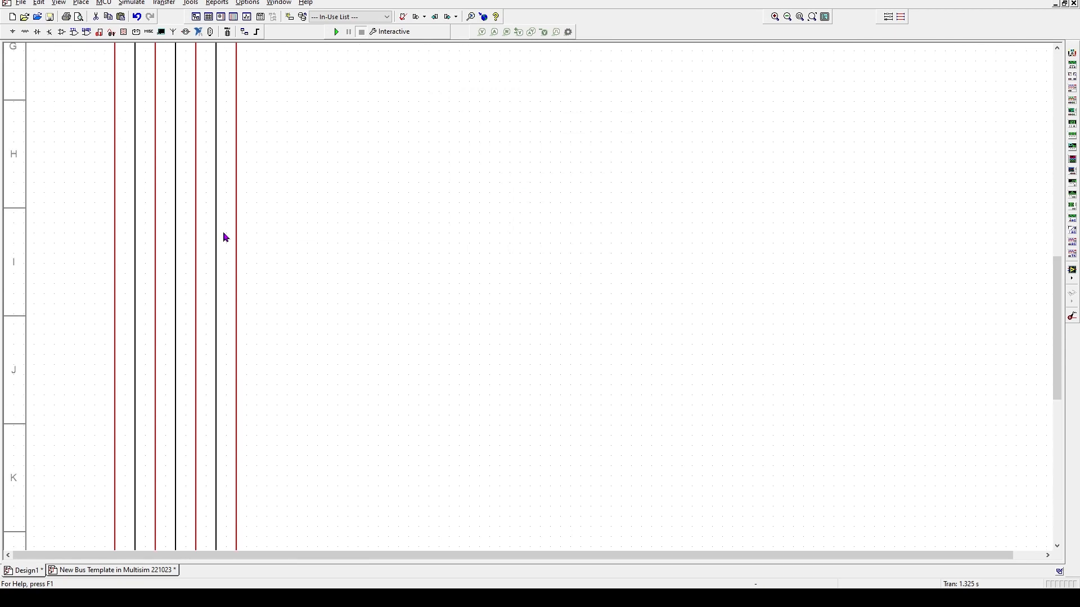
pyautogui.rightClick(218, 229)
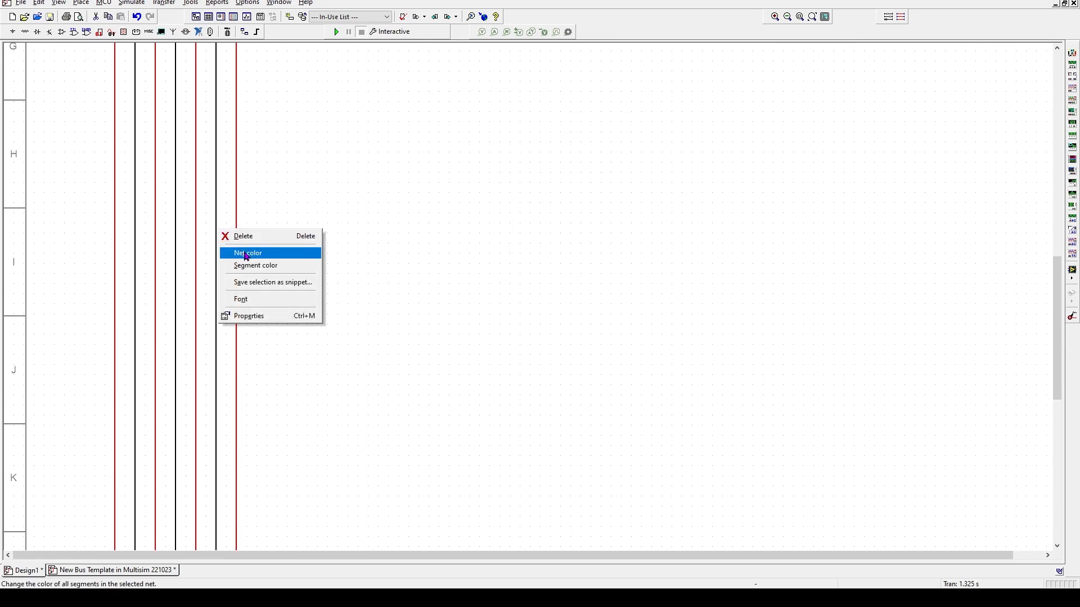
pyautogui.click(350, 195)
pyautogui.scroll(5, 343, 200)
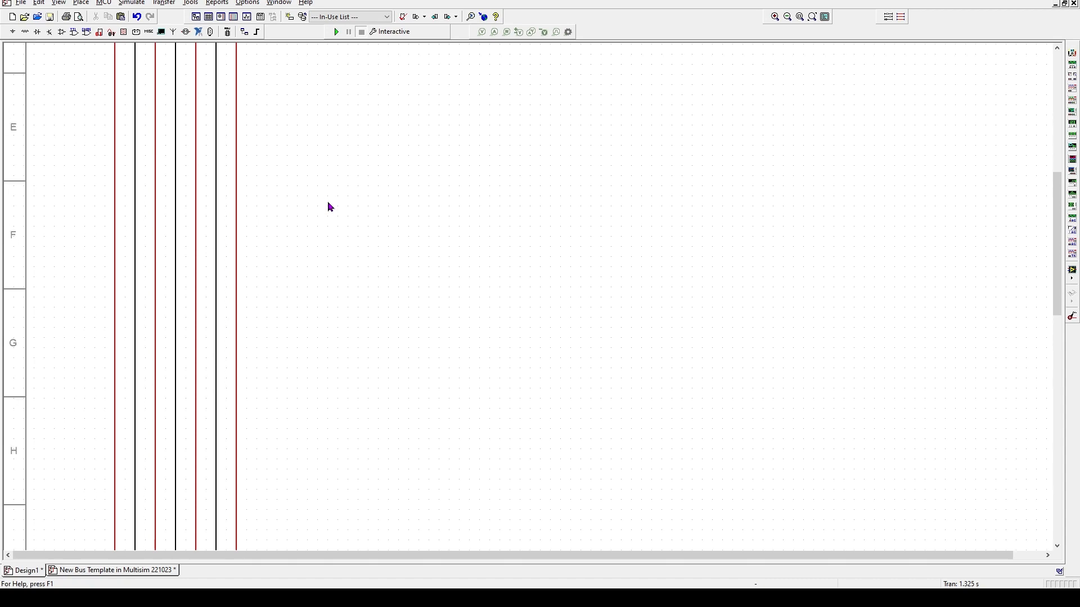
pyautogui.scroll(6, 330, 207)
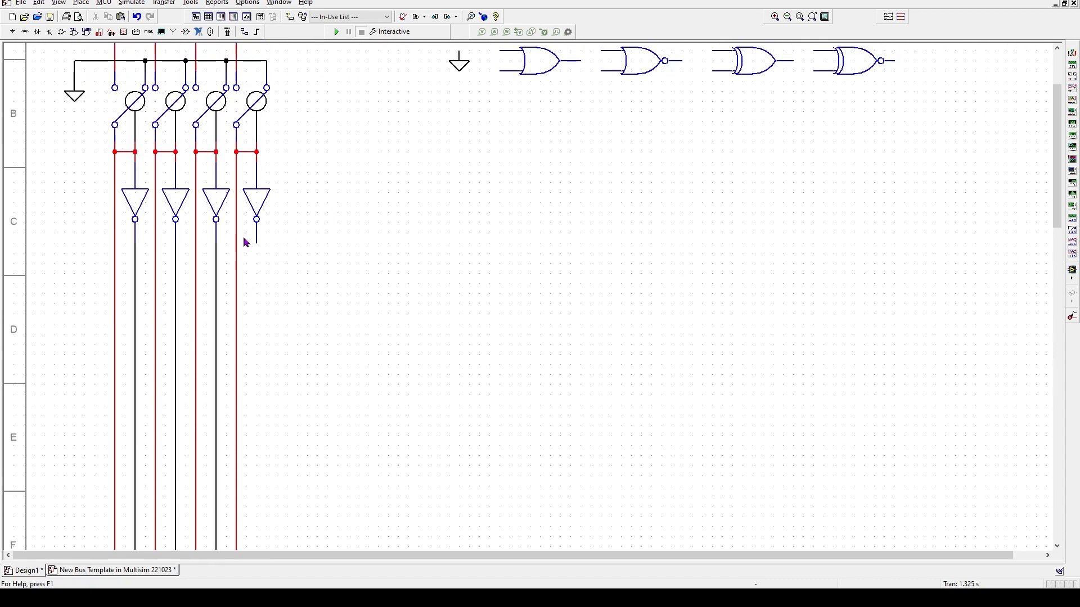
# - Draw a wire from the fourth inverter's output down to the bottom of the sheet
pyautogui.scroll(-2, 225, 495)
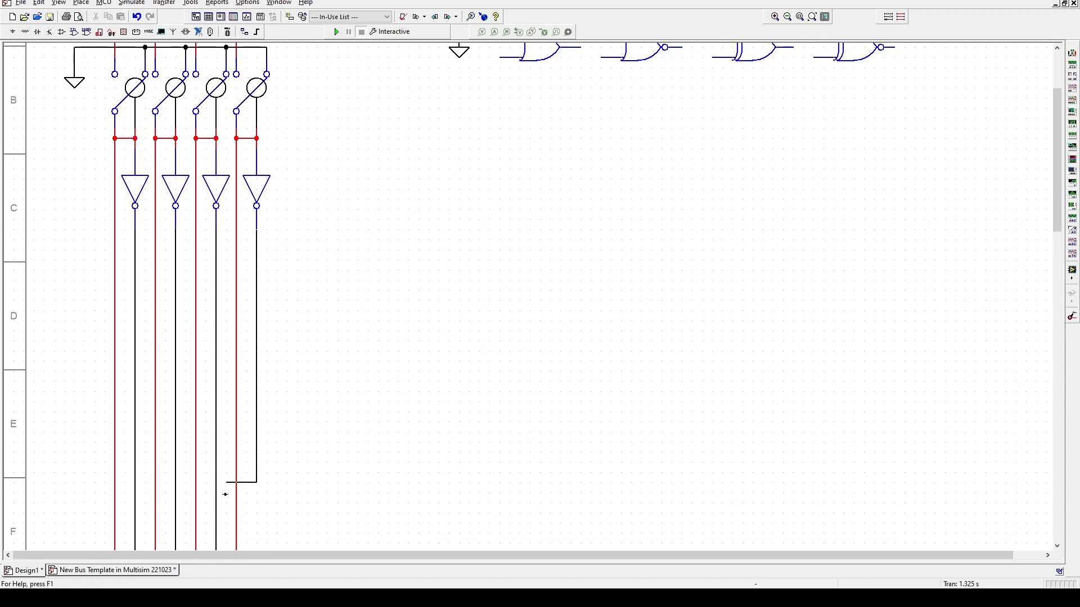
pyautogui.click(237, 485)
pyautogui.scroll(-7, 240, 518)
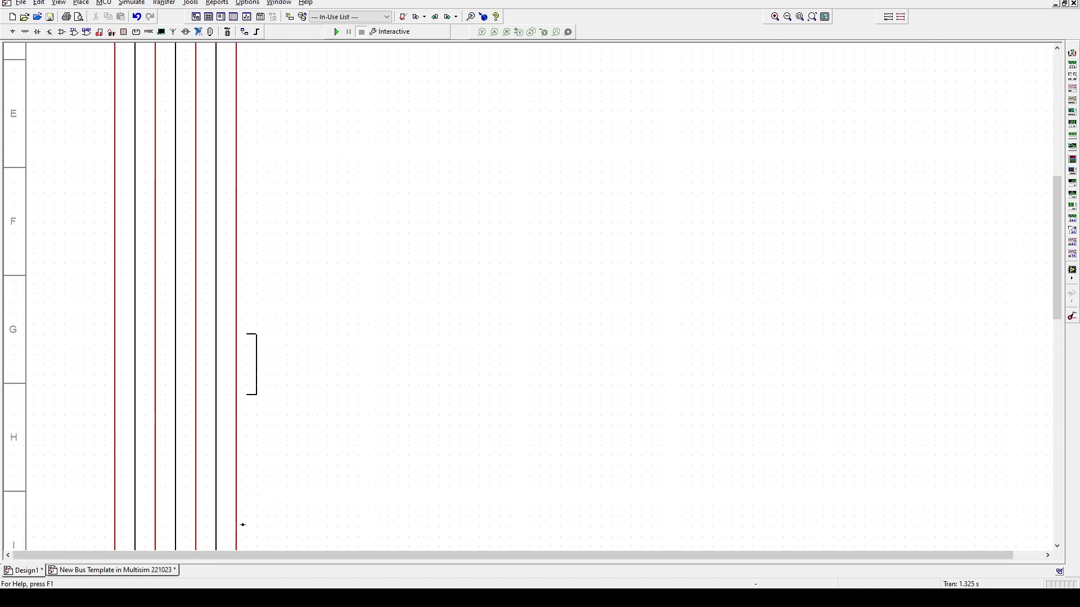
pyautogui.scroll(-4, 243, 527)
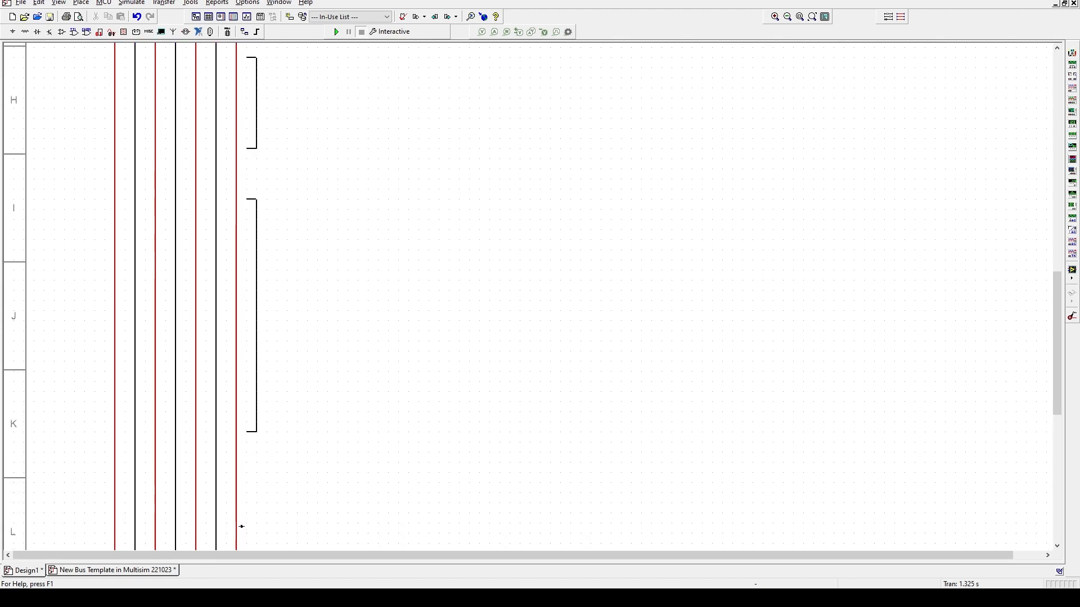
pyautogui.scroll(-5, 242, 528)
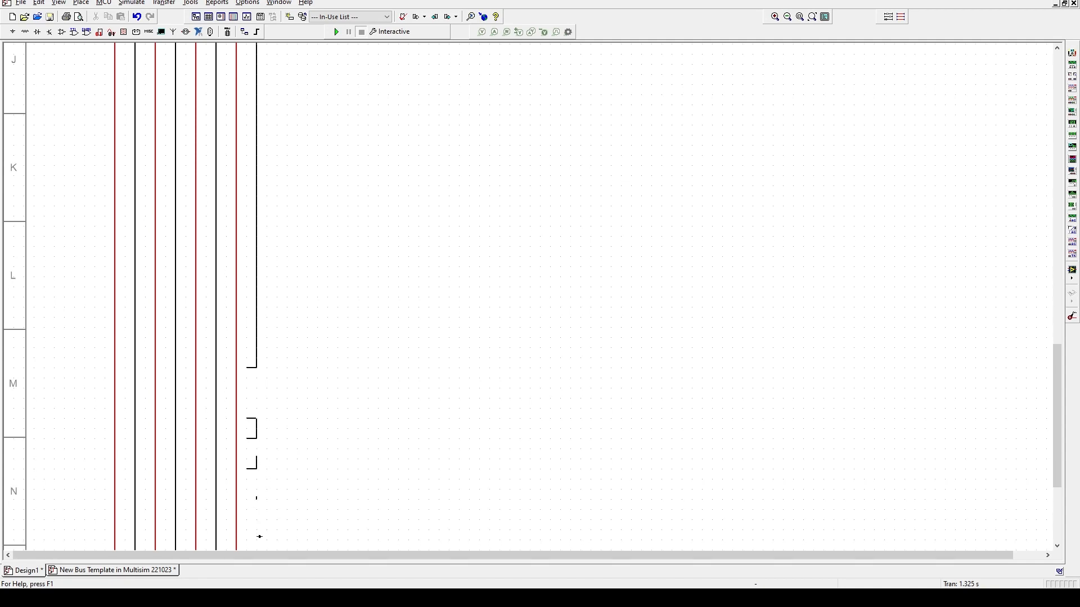
pyautogui.click(256, 502)
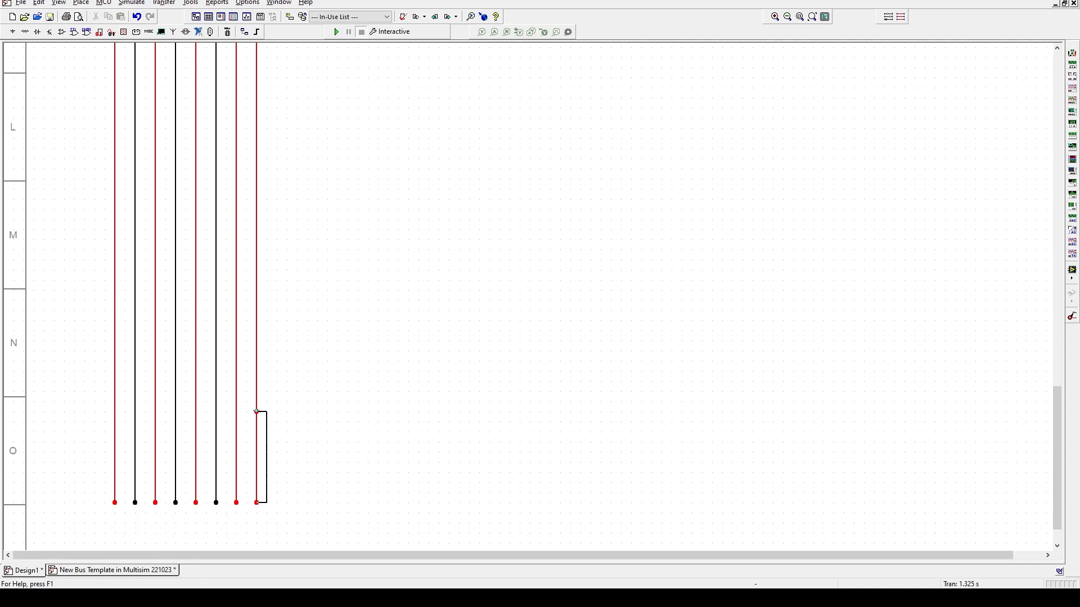
pyautogui.press('Escape')
# - Change the fourth output wire's segment colour to black
pyautogui.click(259, 398)
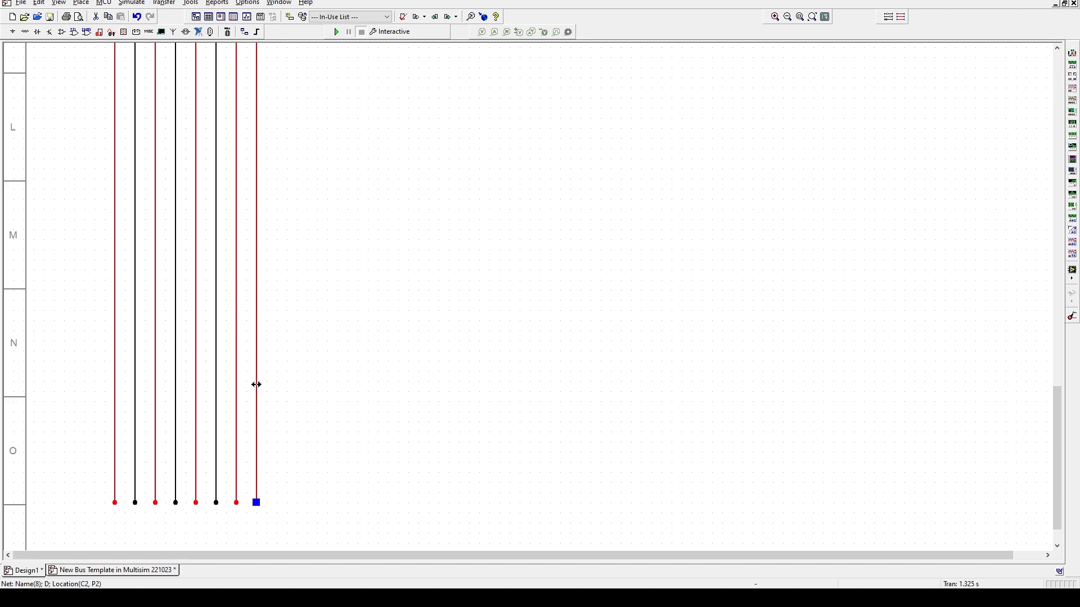
pyautogui.doubleClick(256, 384)
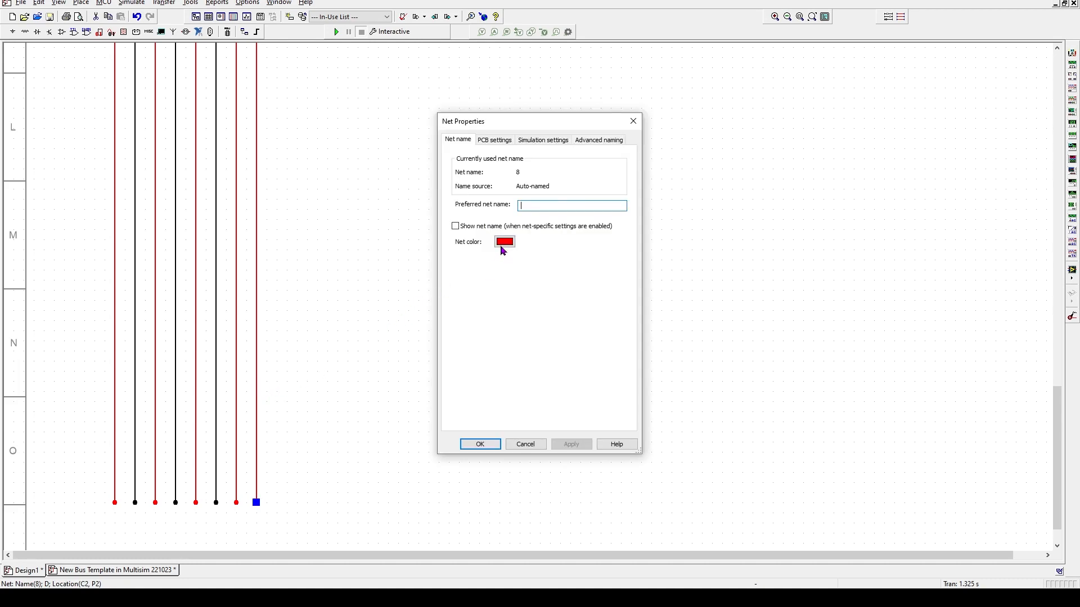
pyautogui.click(535, 445)
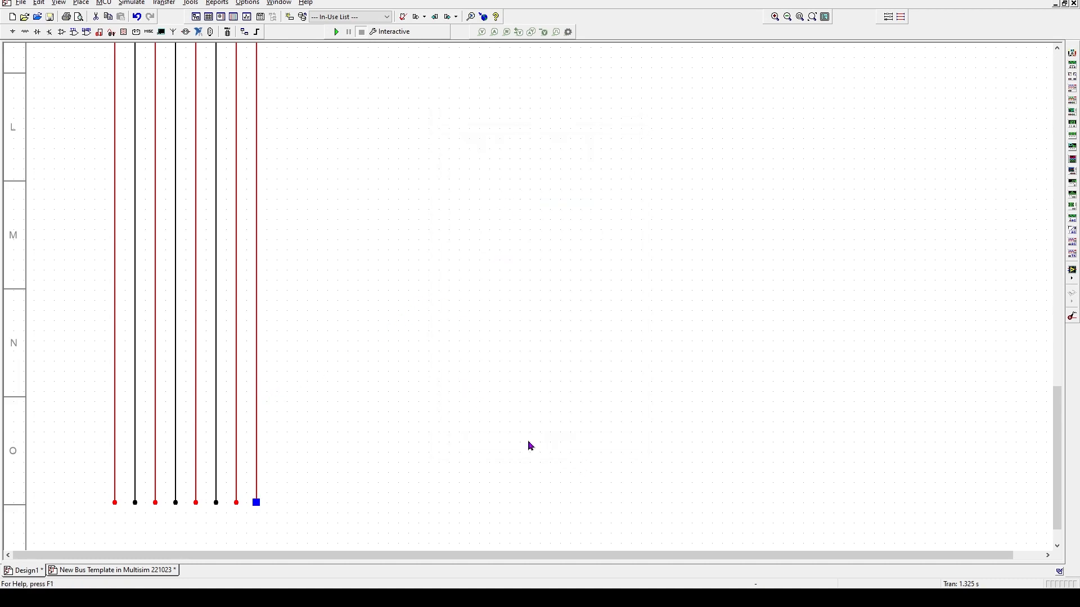
pyautogui.rightClick(257, 349)
pyautogui.click(301, 380)
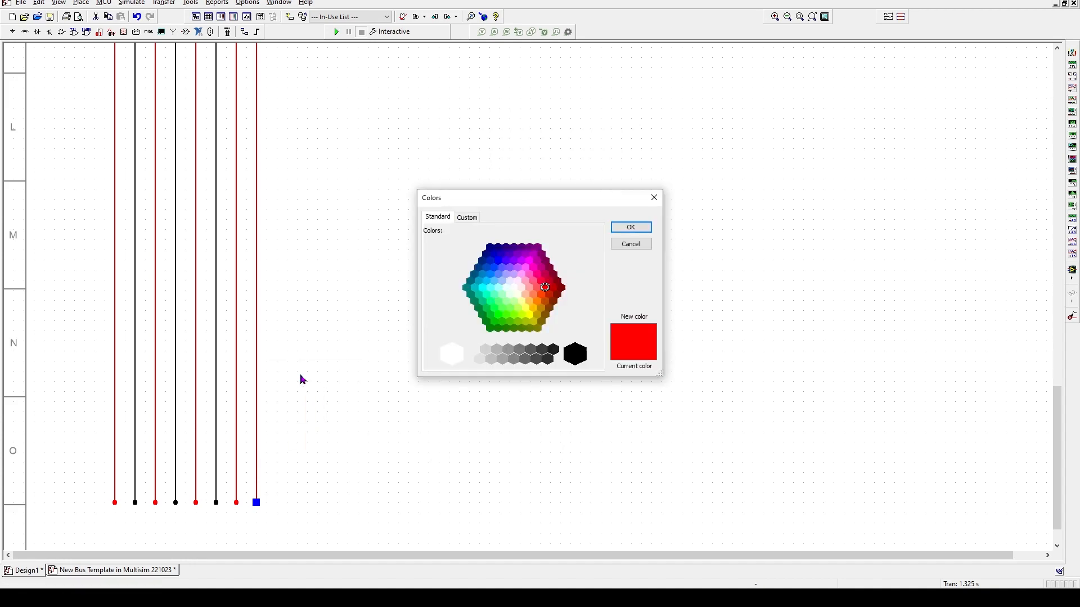
pyautogui.click(575, 355)
pyautogui.click(631, 228)
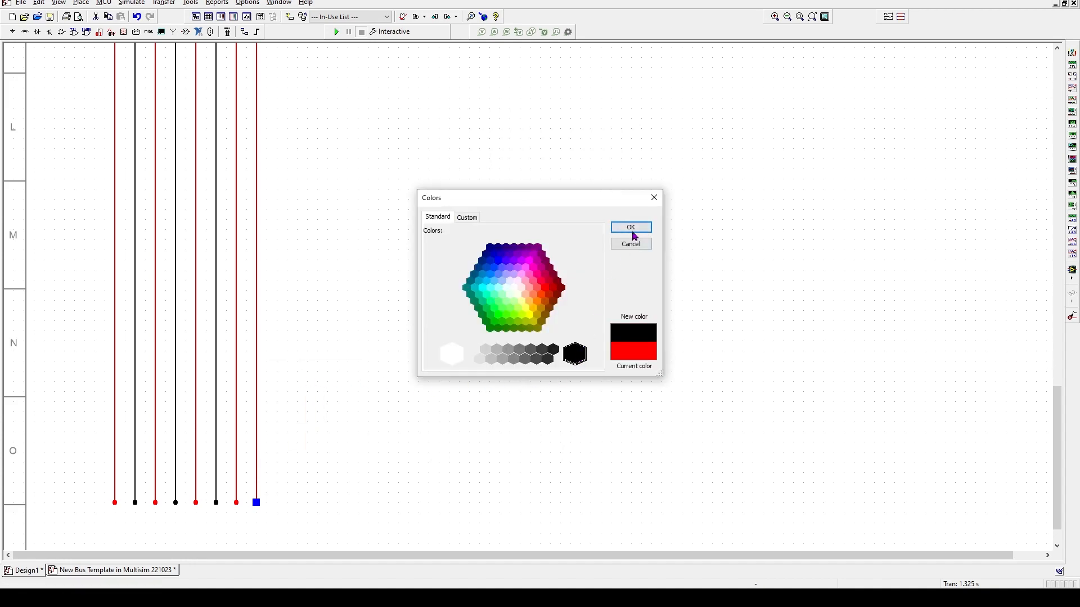
pyautogui.scroll(10, 459, 330)
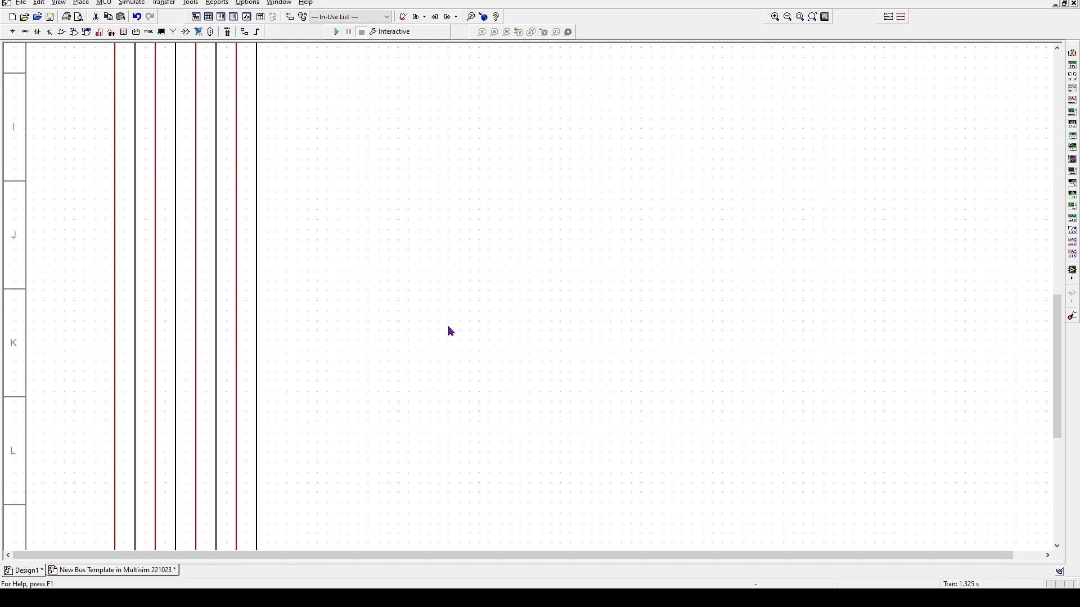
# - Switch to the 'New Bus Template in Multisim 221023' schematic to compare with Design1
pyautogui.scroll(8, 453, 331)
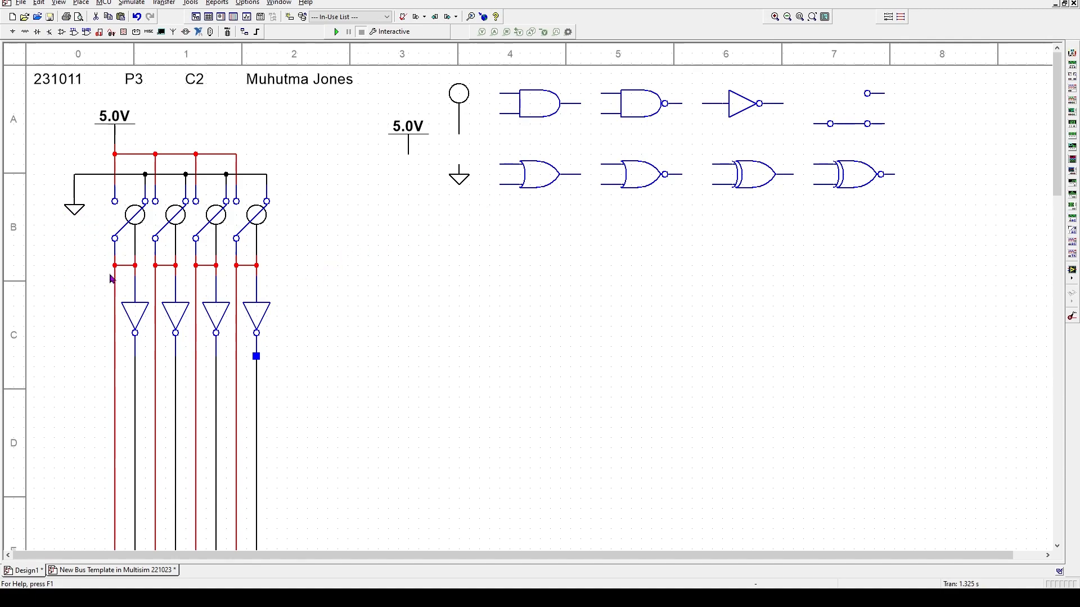
pyautogui.click(108, 571)
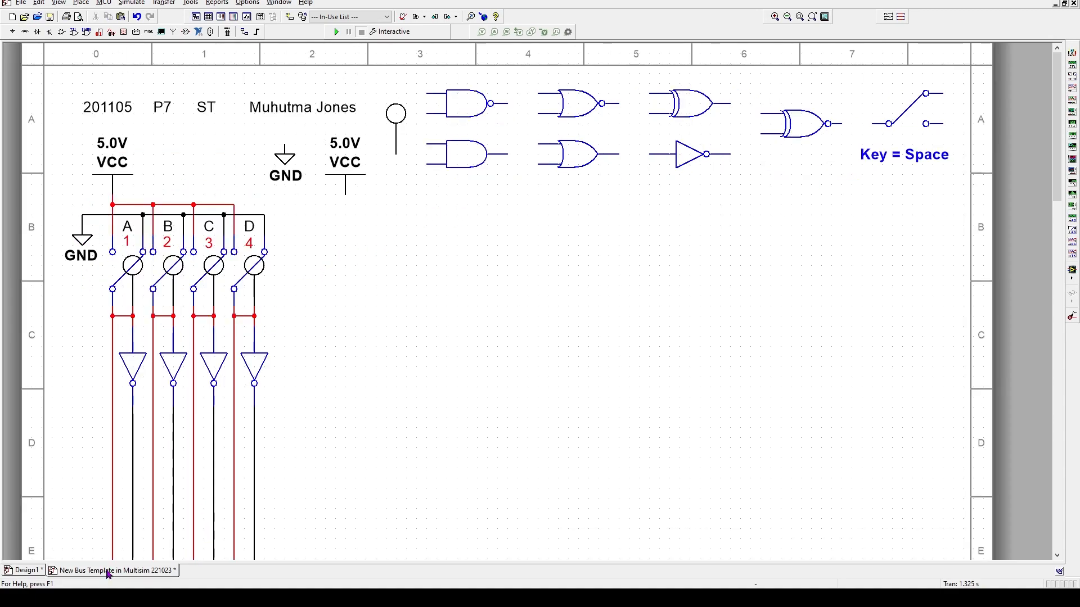
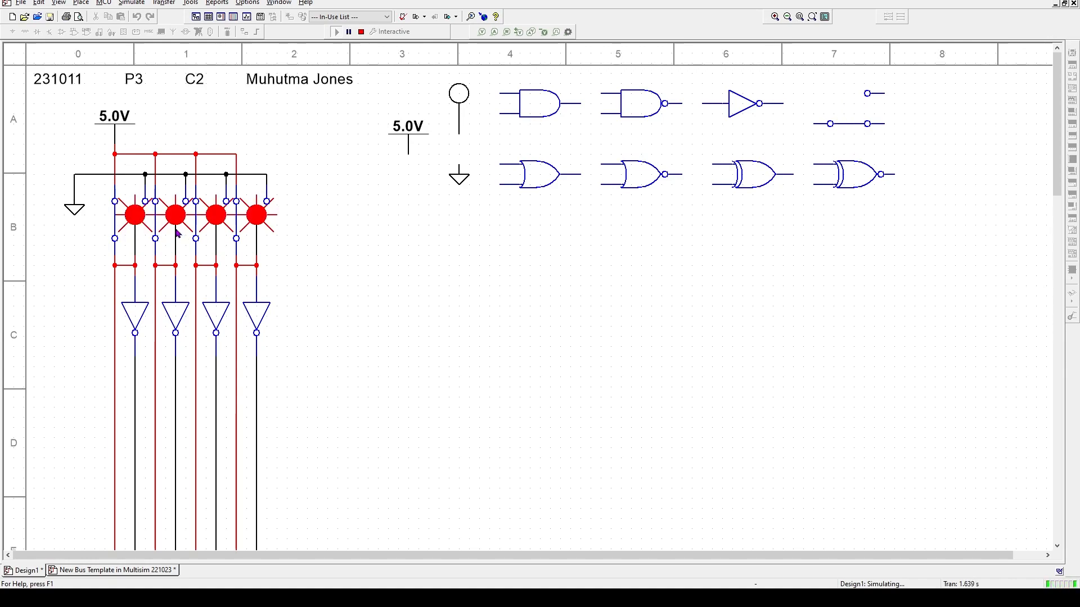
# - Stop the simulation and set the first switch's toggle key to 1
pyautogui.click(361, 32)
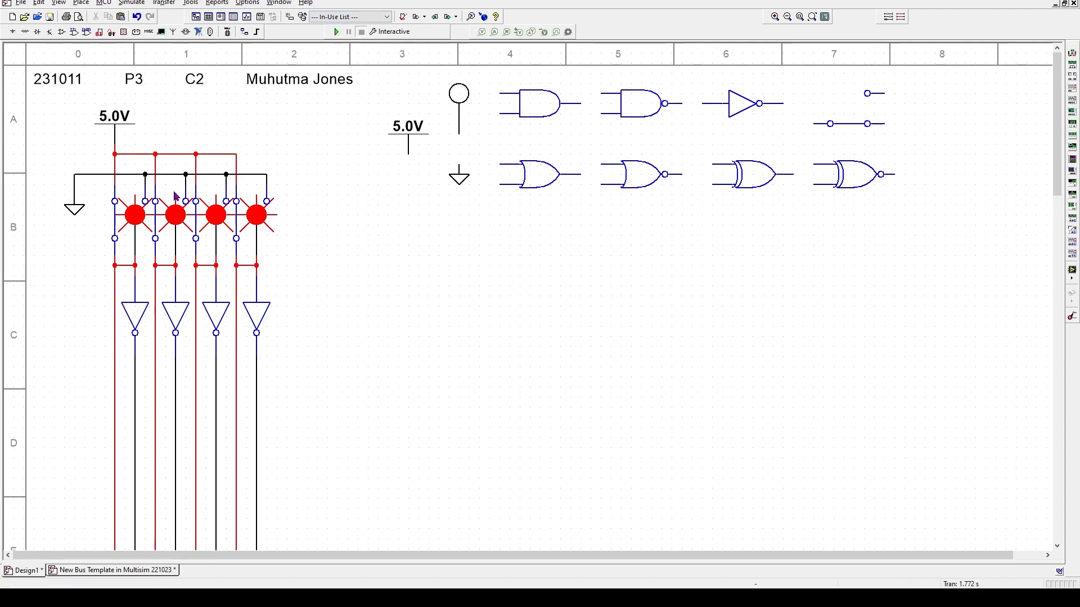
pyautogui.click(132, 224)
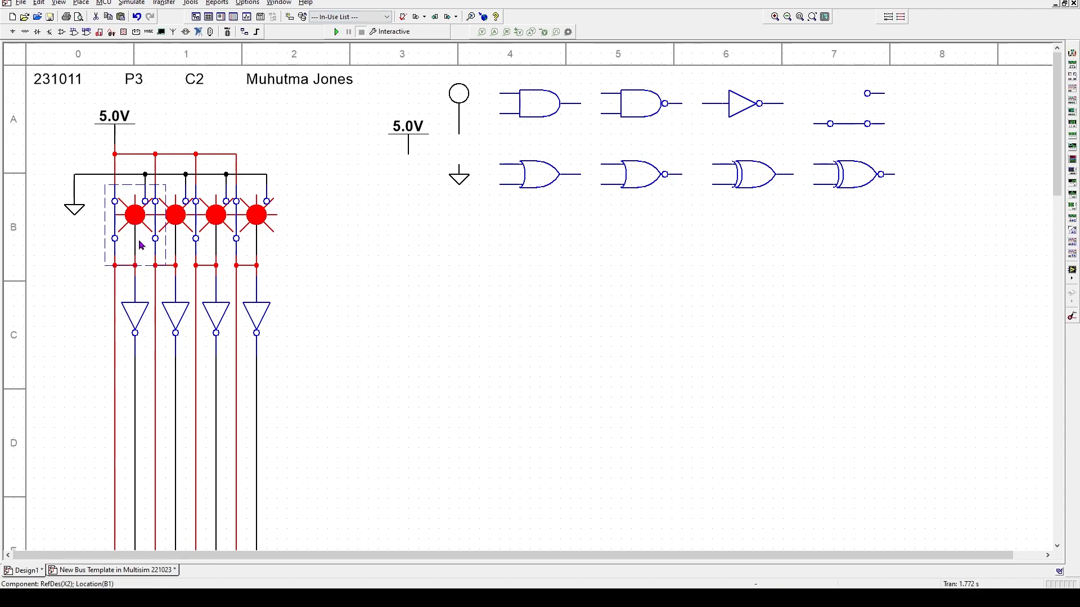
pyautogui.doubleClick(115, 242)
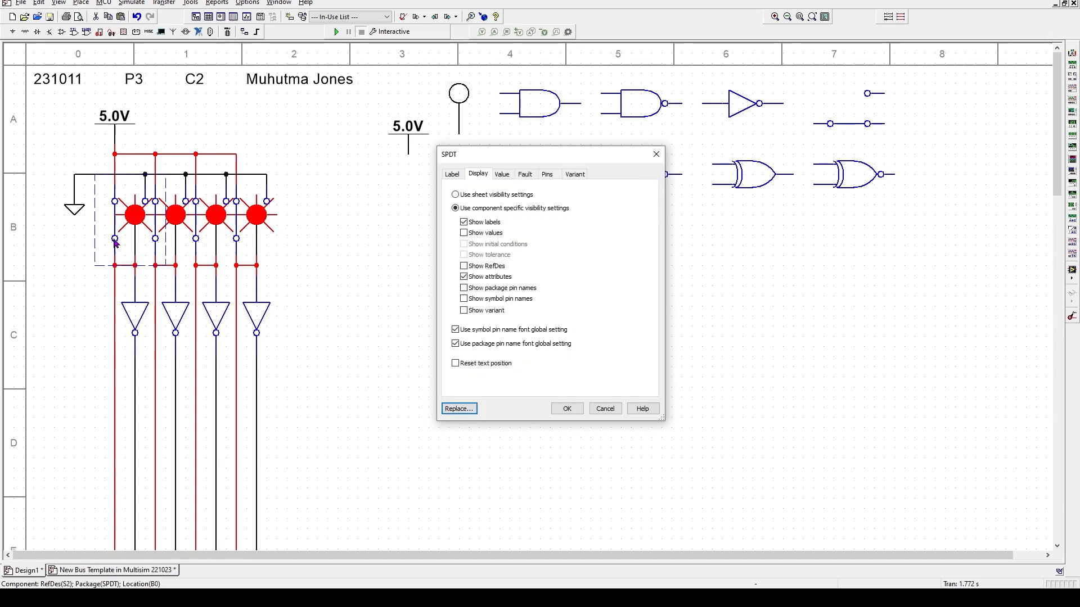
pyautogui.click(502, 174)
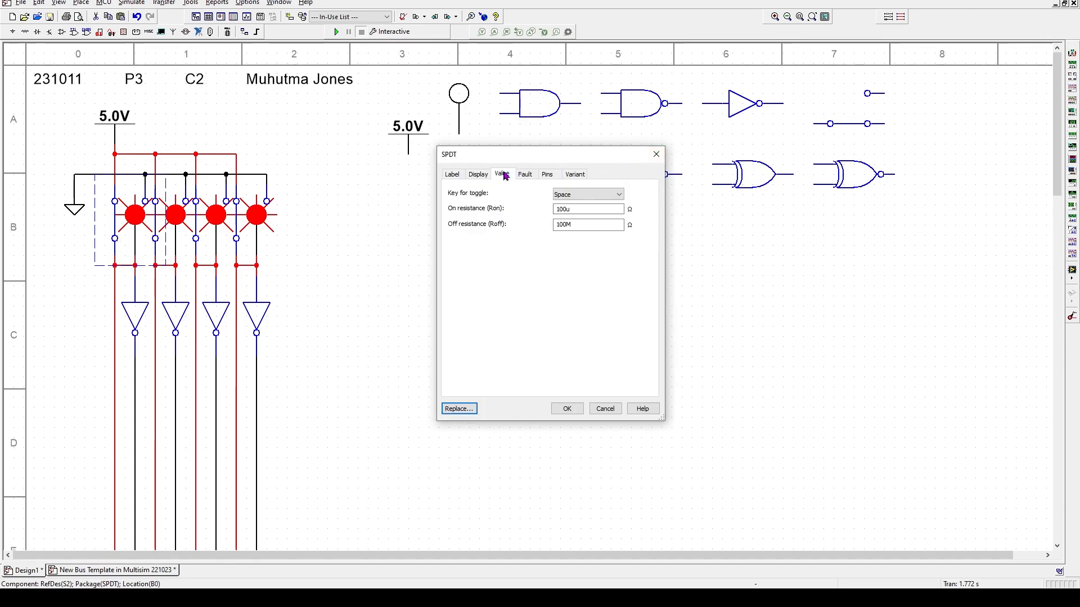
pyautogui.click(585, 195)
pyautogui.click(577, 197)
pyautogui.press('1')
pyautogui.click(568, 409)
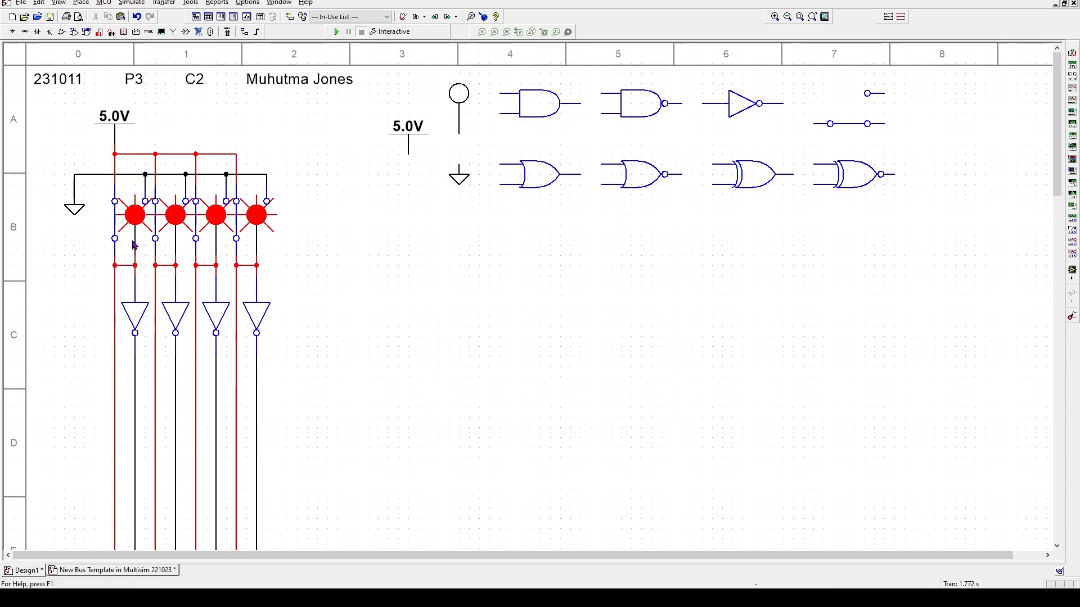
# - Set the second switch's toggle key to 2
pyautogui.click(163, 247)
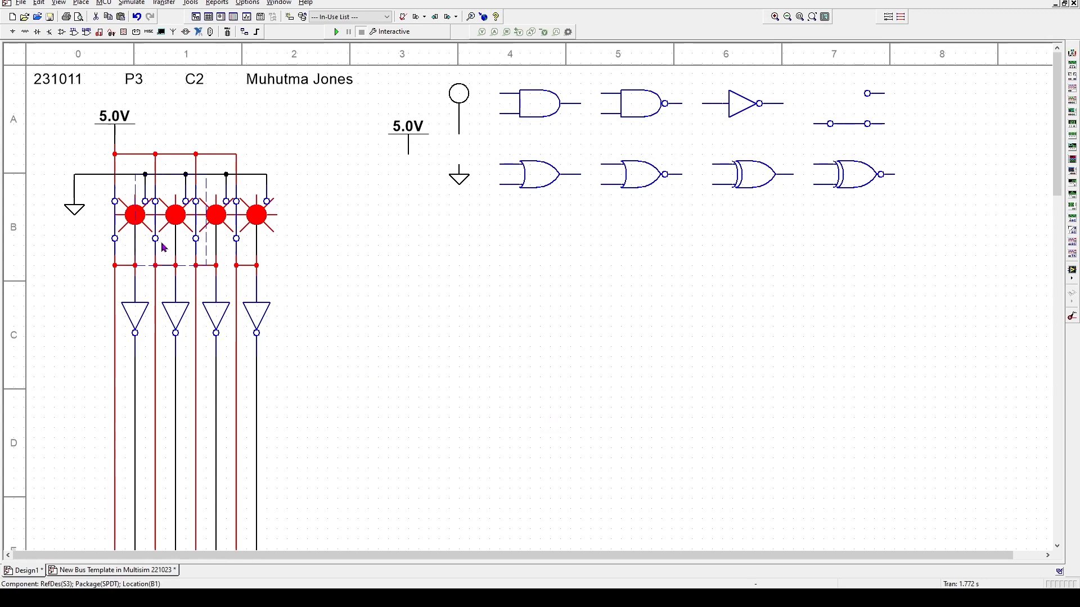
pyautogui.click(164, 241)
pyautogui.doubleClick(163, 242)
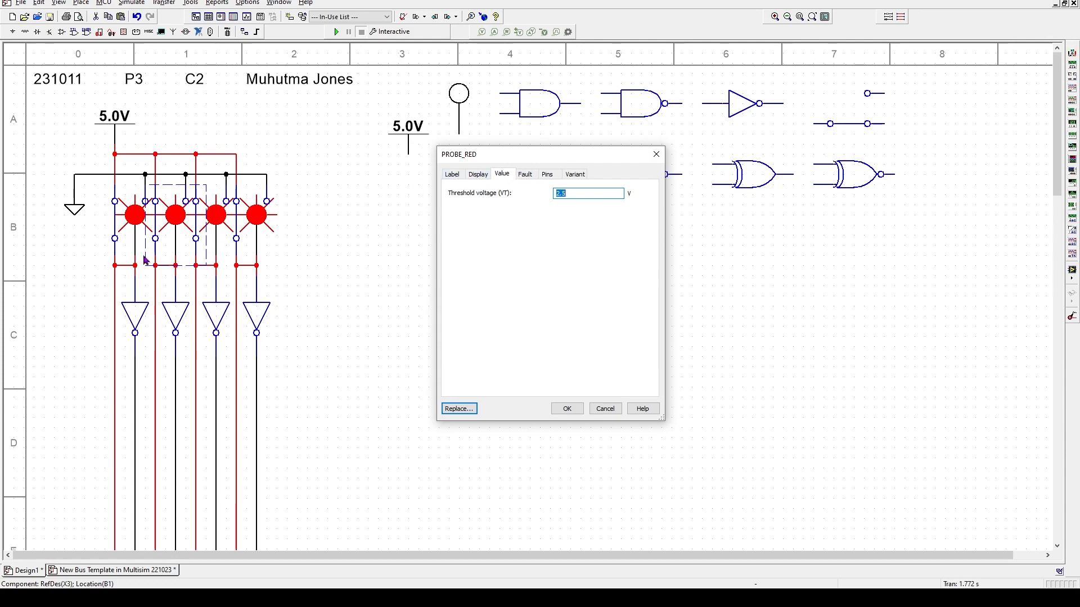
pyautogui.click(175, 238)
pyautogui.click(604, 406)
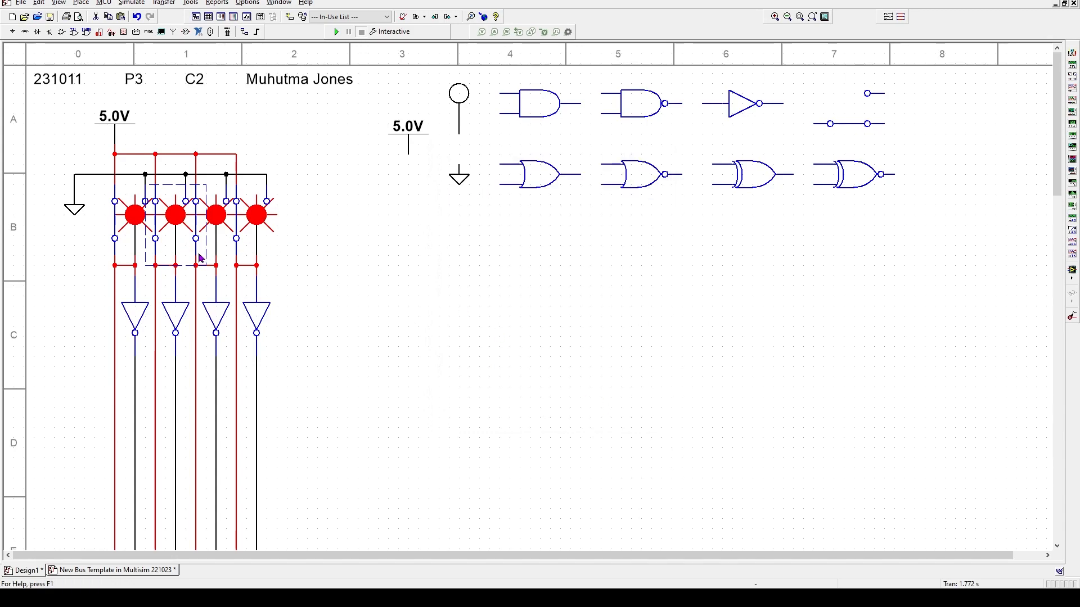
pyautogui.doubleClick(155, 239)
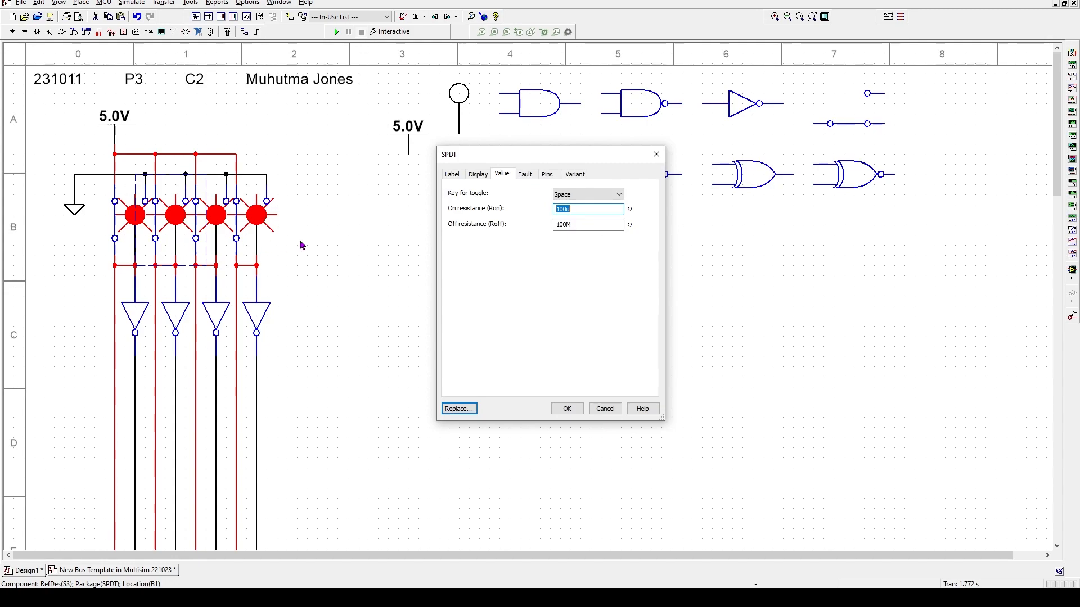
pyautogui.click(573, 195)
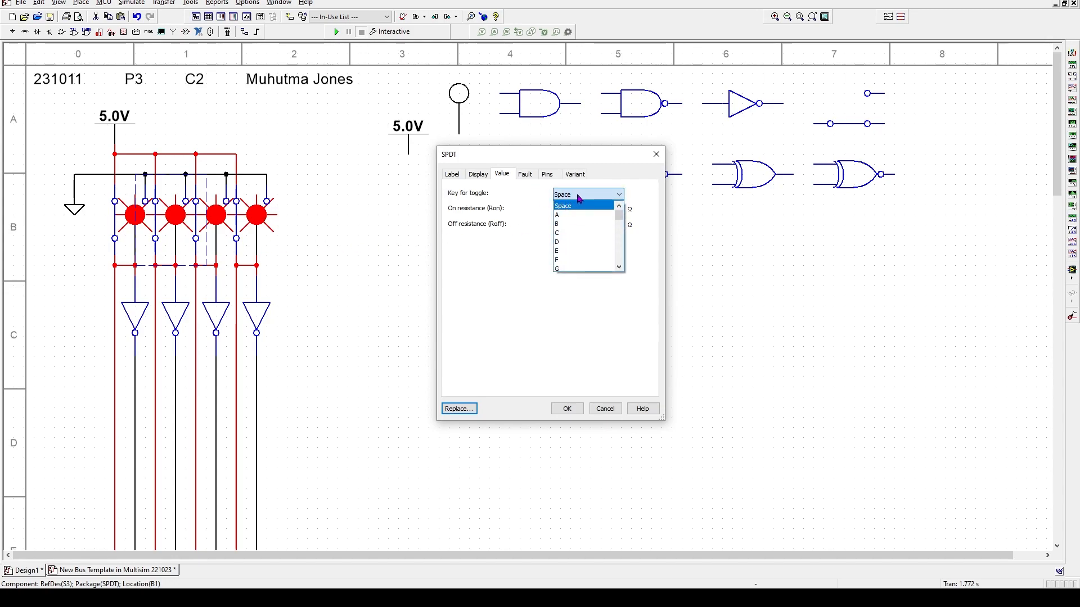
pyautogui.press('2')
pyautogui.click(567, 410)
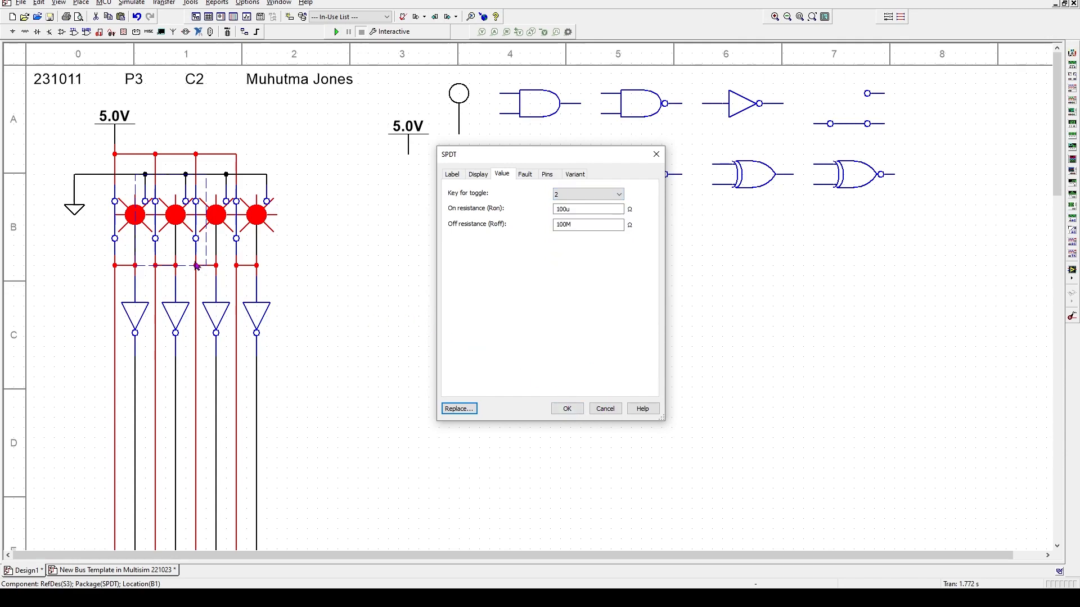
pyautogui.click(567, 409)
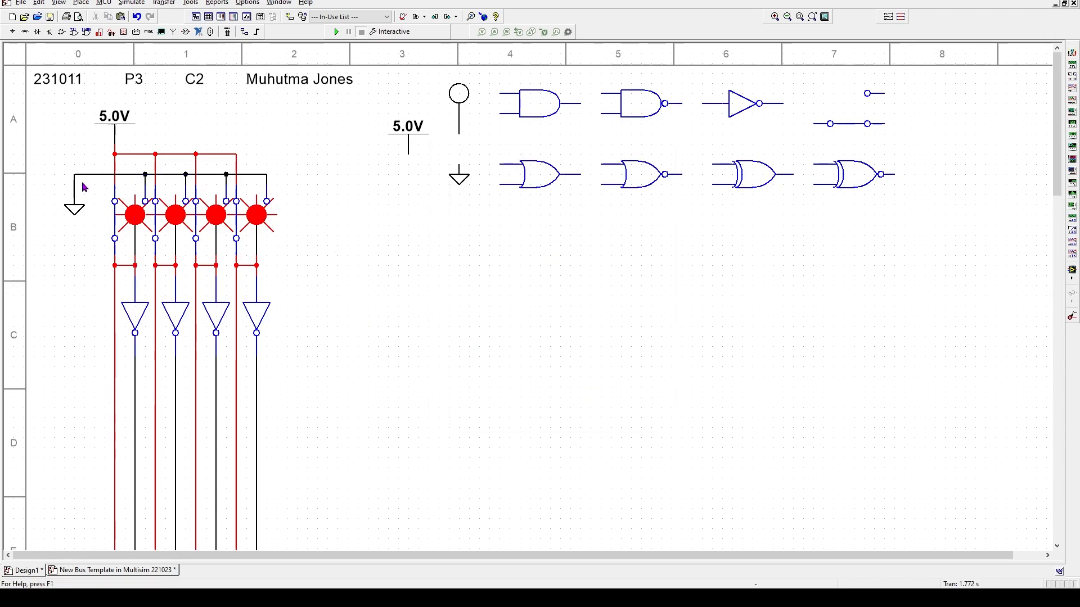
# - Set the third and fourth switches' toggle keys to 3 and 4
pyautogui.doubleClick(197, 240)
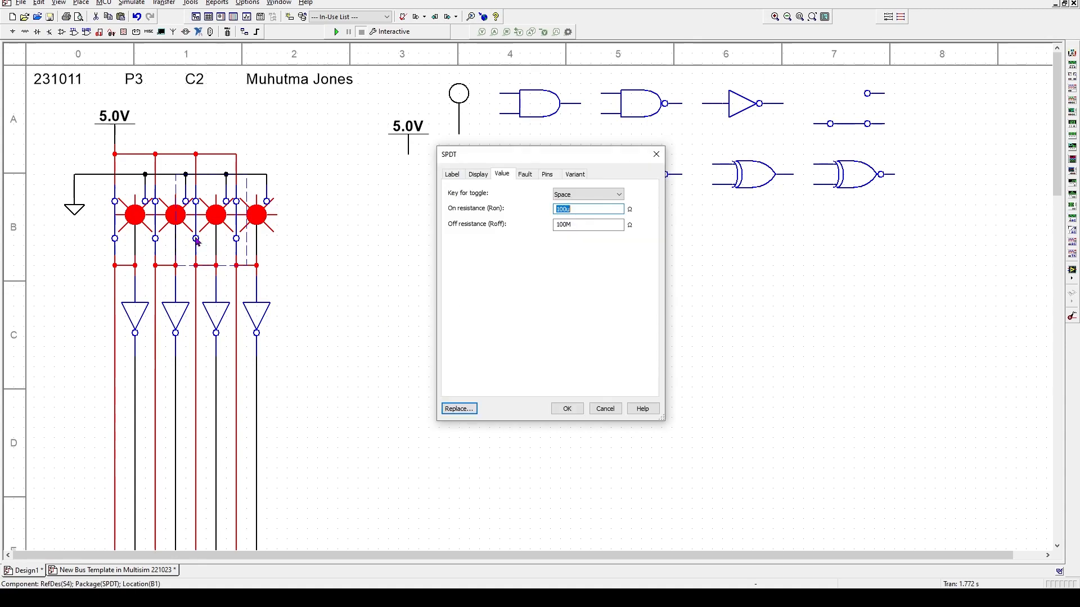
pyautogui.click(574, 196)
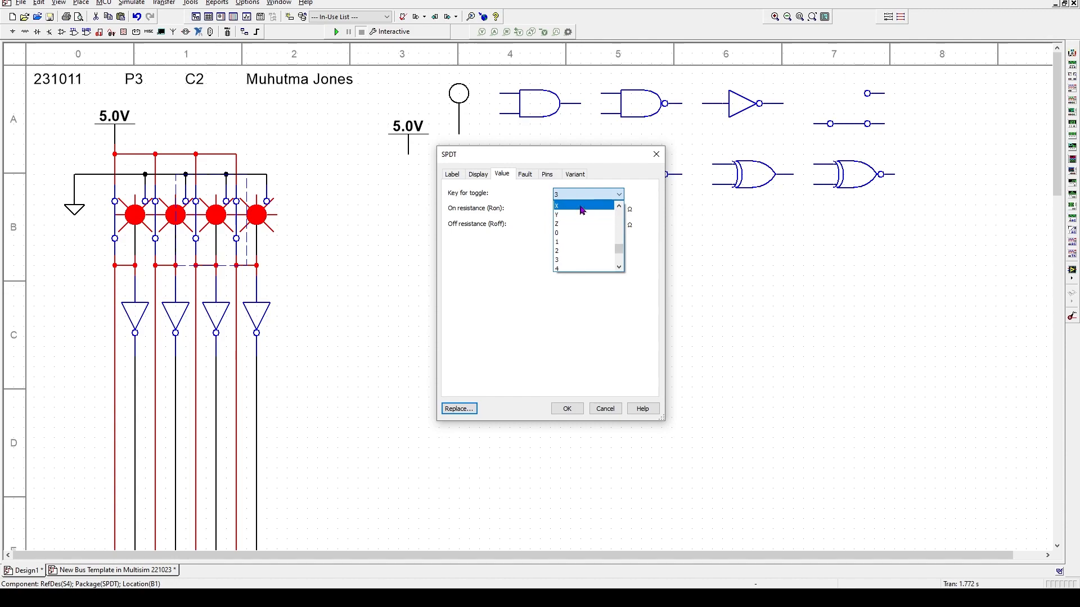
pyautogui.click(570, 410)
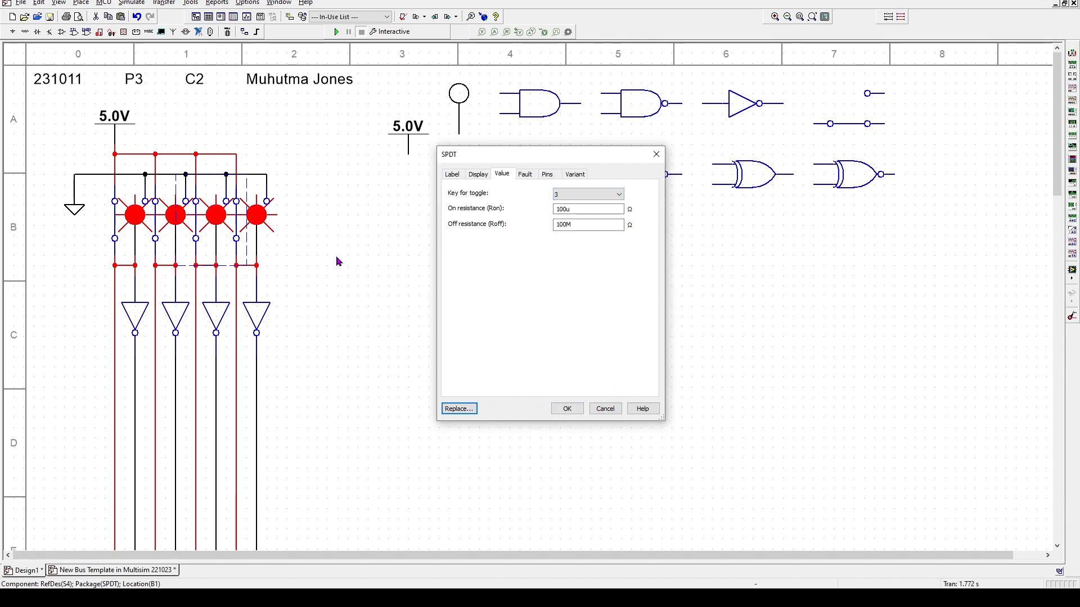
pyautogui.click(564, 409)
pyautogui.click(256, 254)
pyautogui.doubleClick(238, 243)
pyautogui.click(582, 194)
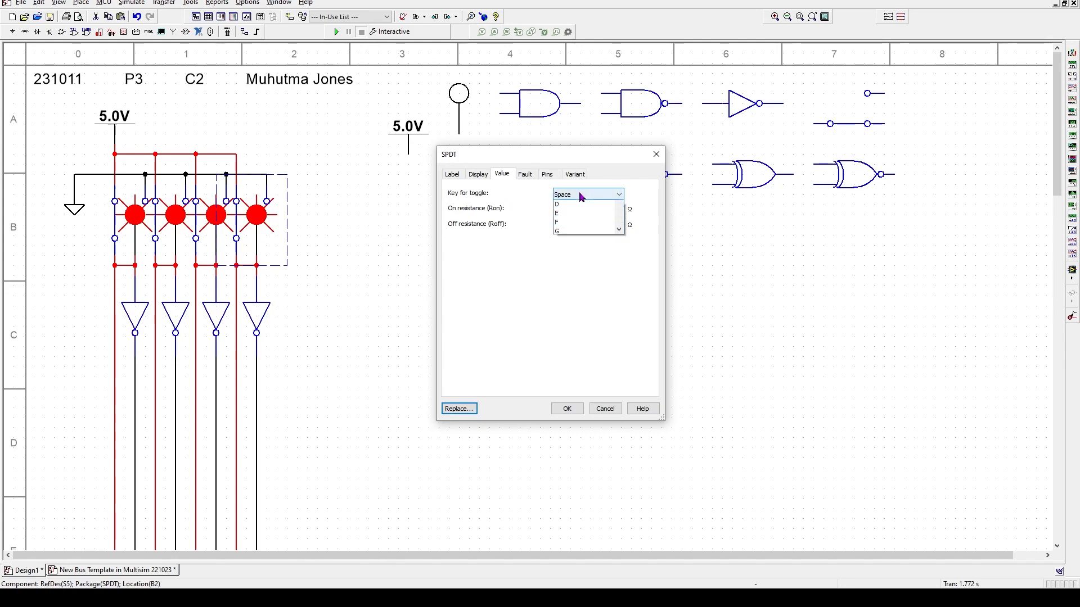
pyautogui.press('4')
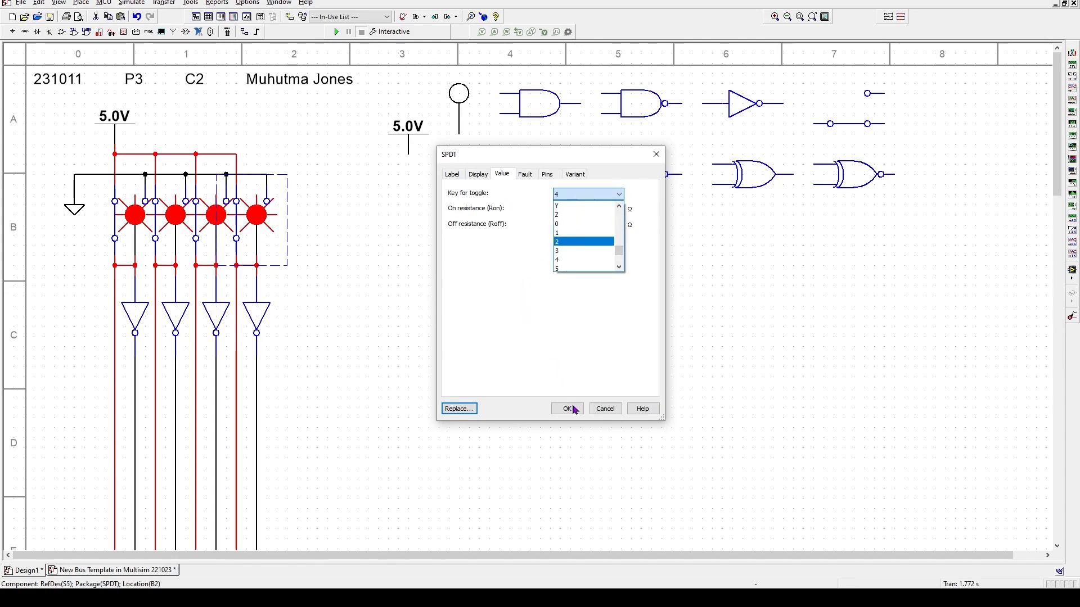
pyautogui.click(577, 412)
pyautogui.click(567, 409)
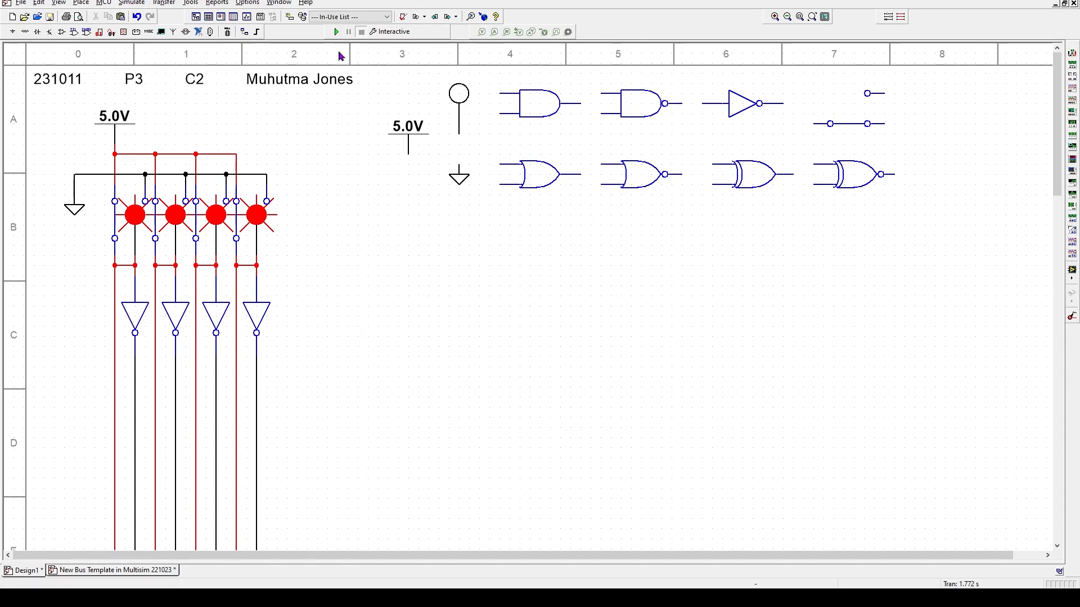
# - Run the simulation, try the spare probe beside the lit outputs, return it near 5.0V, then stop
pyautogui.click(336, 33)
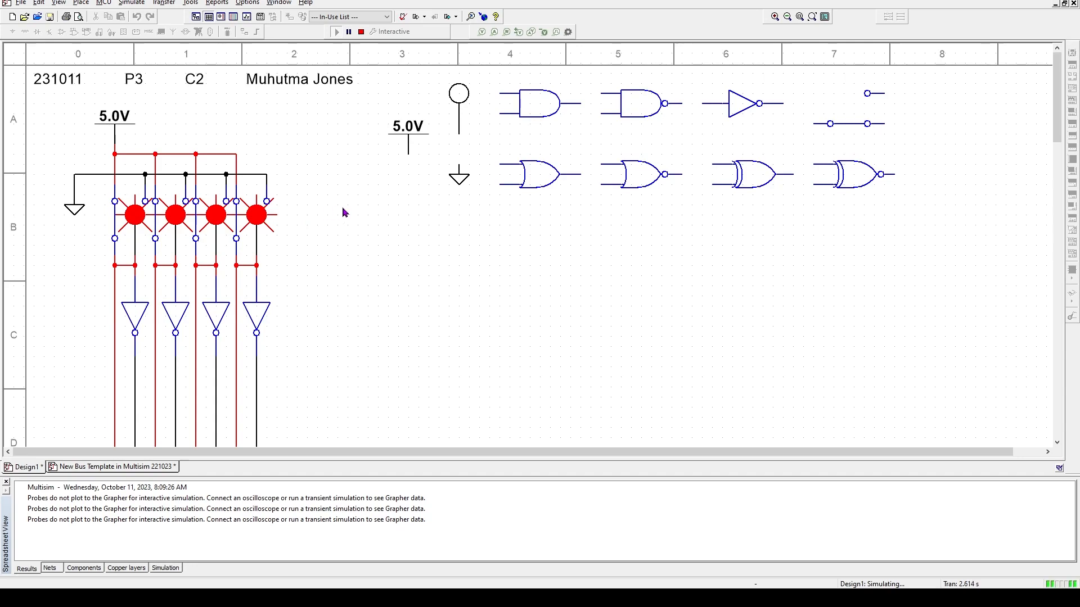
pyautogui.click(461, 100)
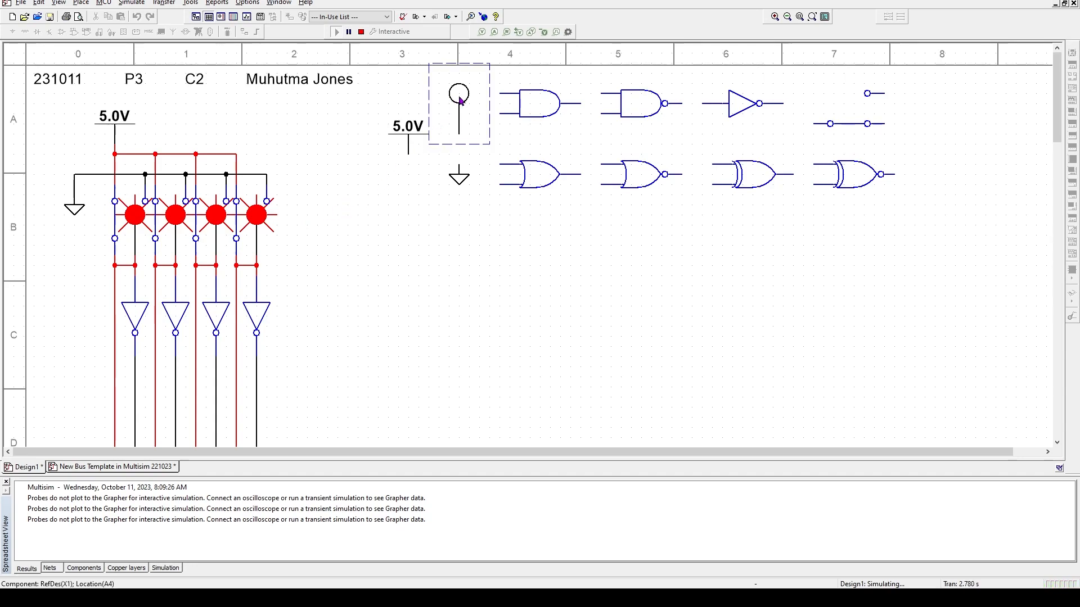
pyautogui.moveTo(458, 97); pyautogui.dragTo(313, 214)
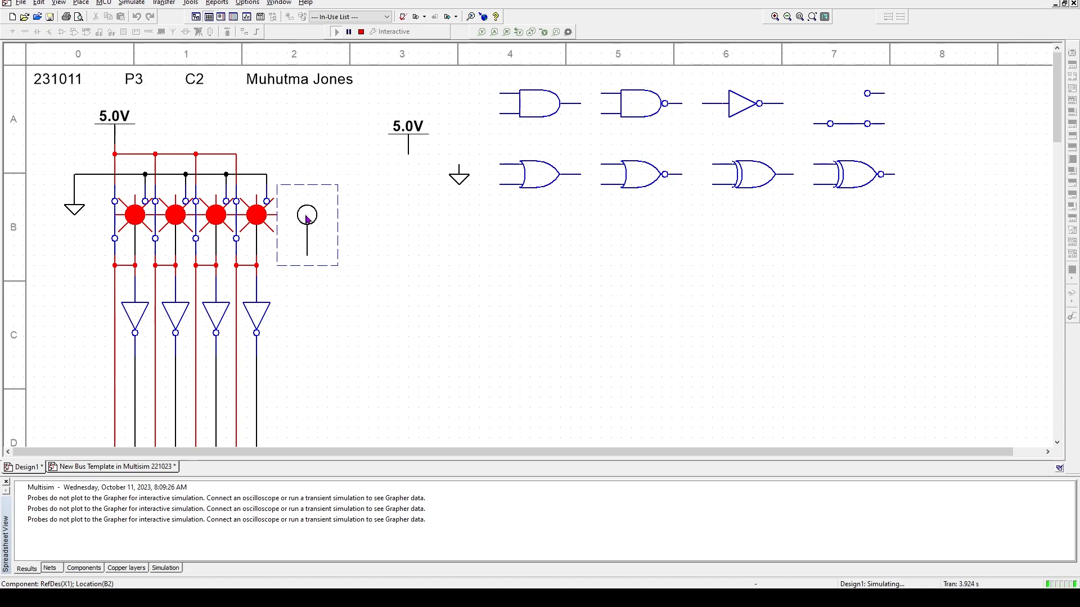
pyautogui.moveTo(307, 220); pyautogui.dragTo(459, 108)
pyautogui.click(421, 304)
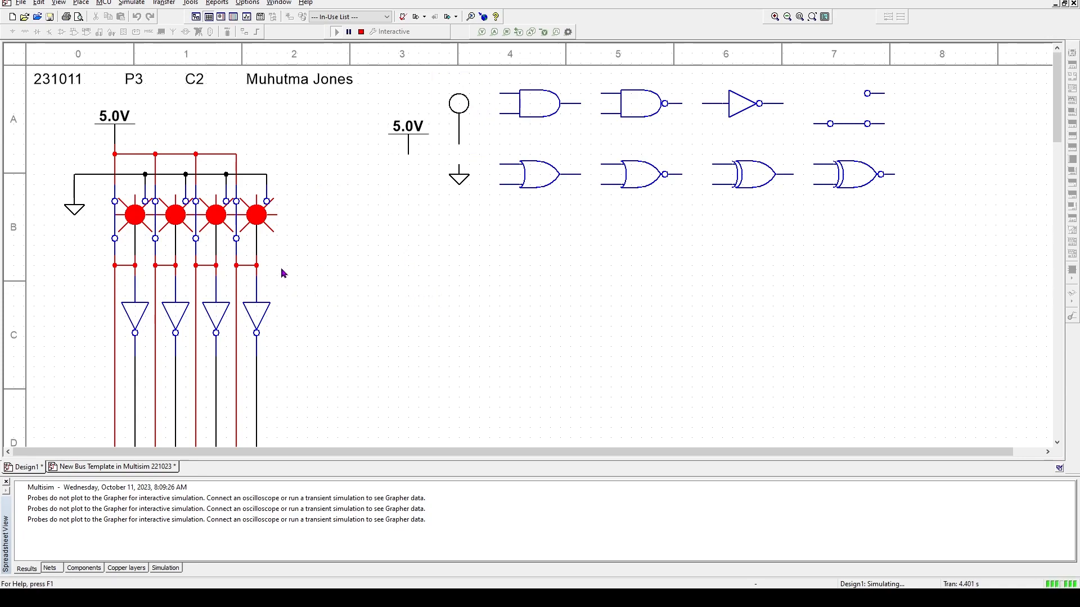
pyautogui.click(361, 32)
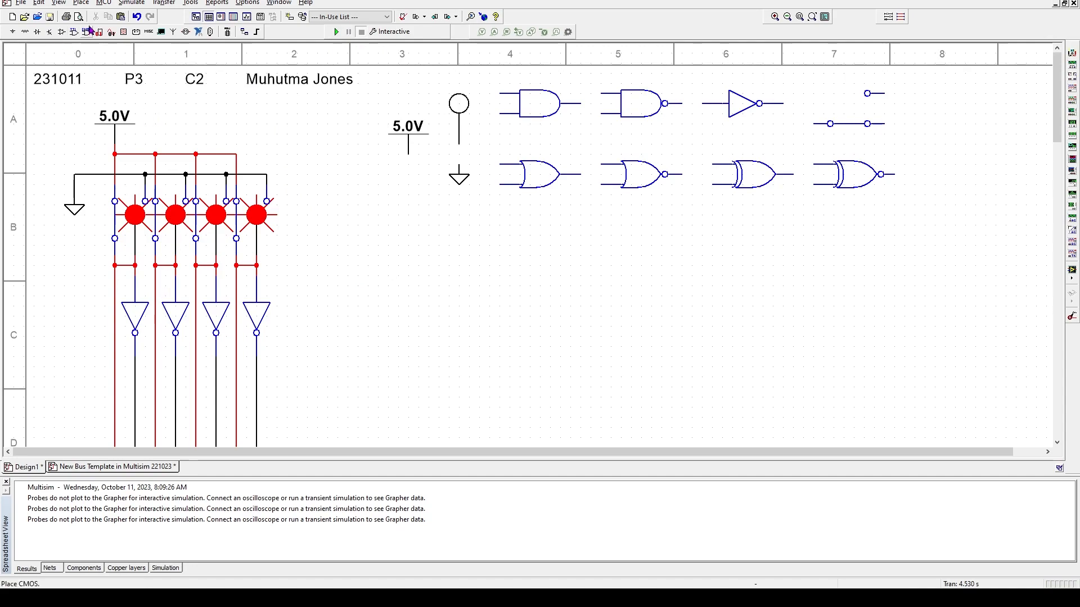
# - Add a text label 'A' and move it beside the first switch
pyautogui.click(124, 3)
pyautogui.click(80, 3)
pyautogui.click(80, 3)
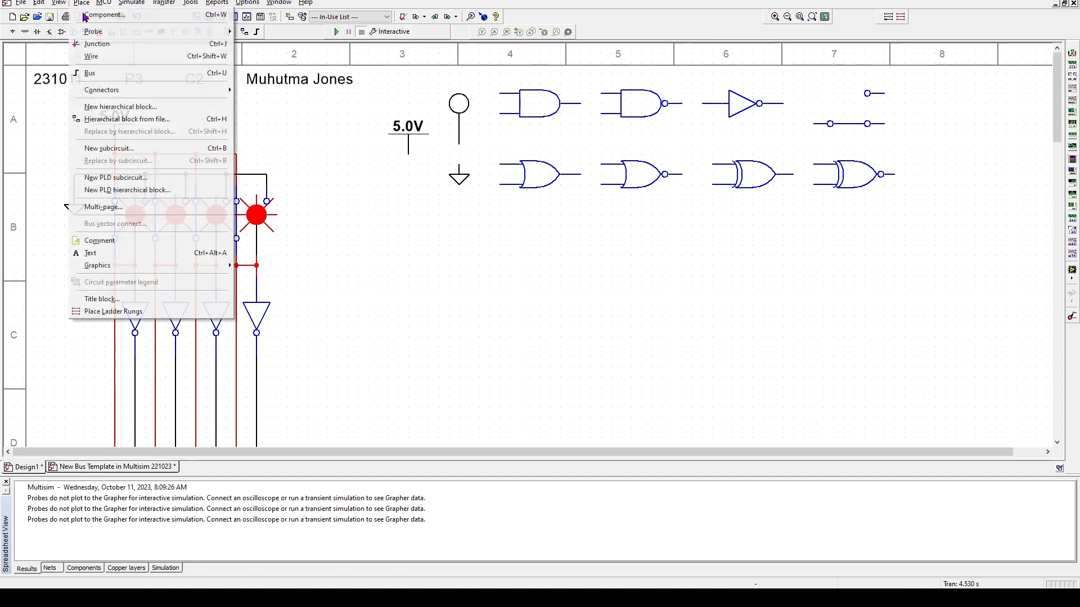
pyautogui.click(102, 257)
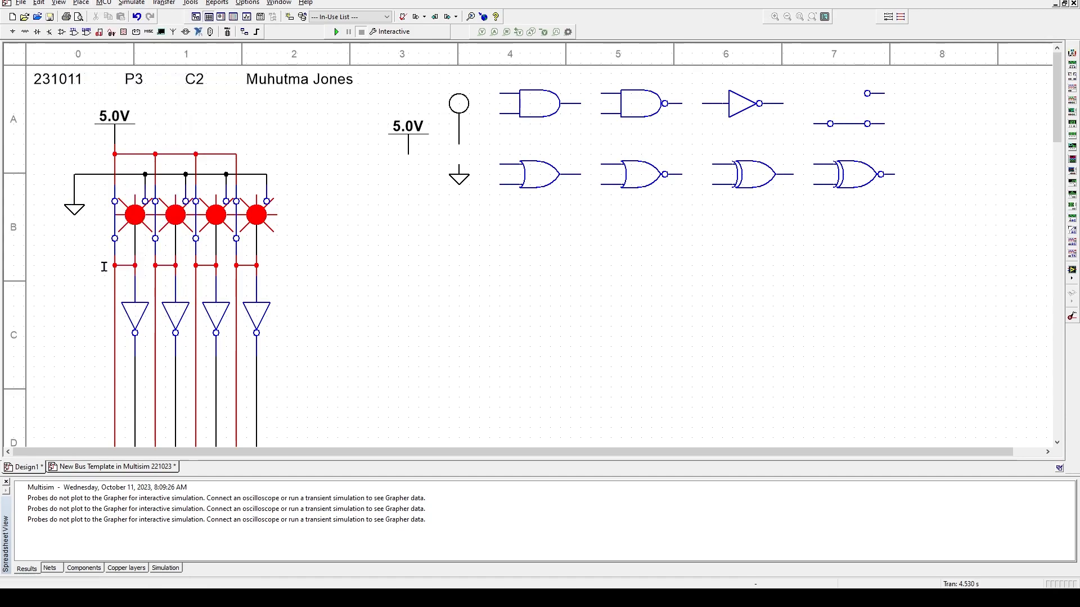
pyautogui.click(7, 484)
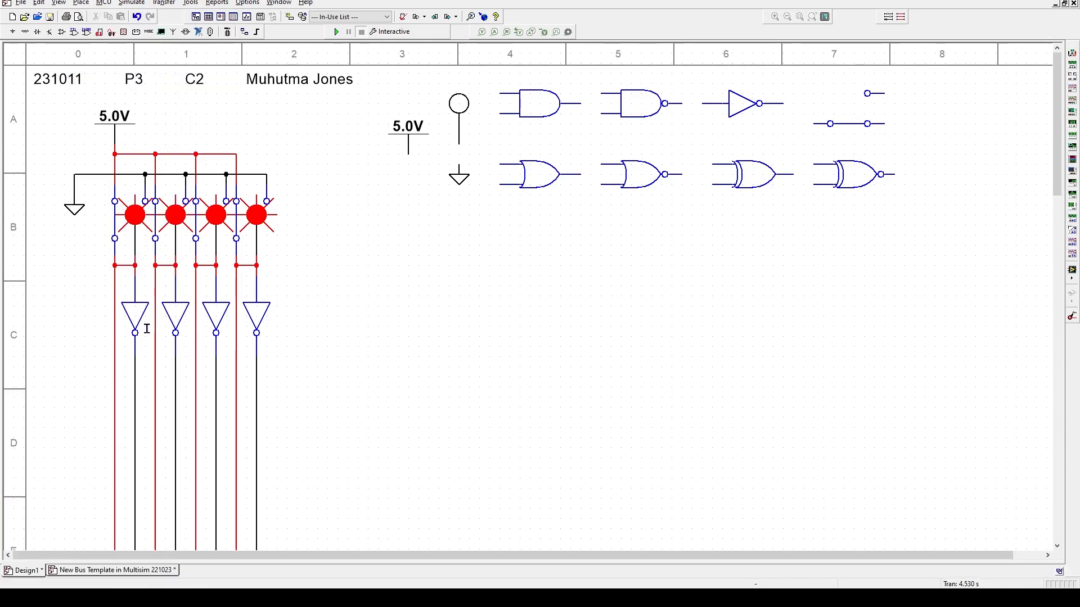
pyautogui.click(353, 273)
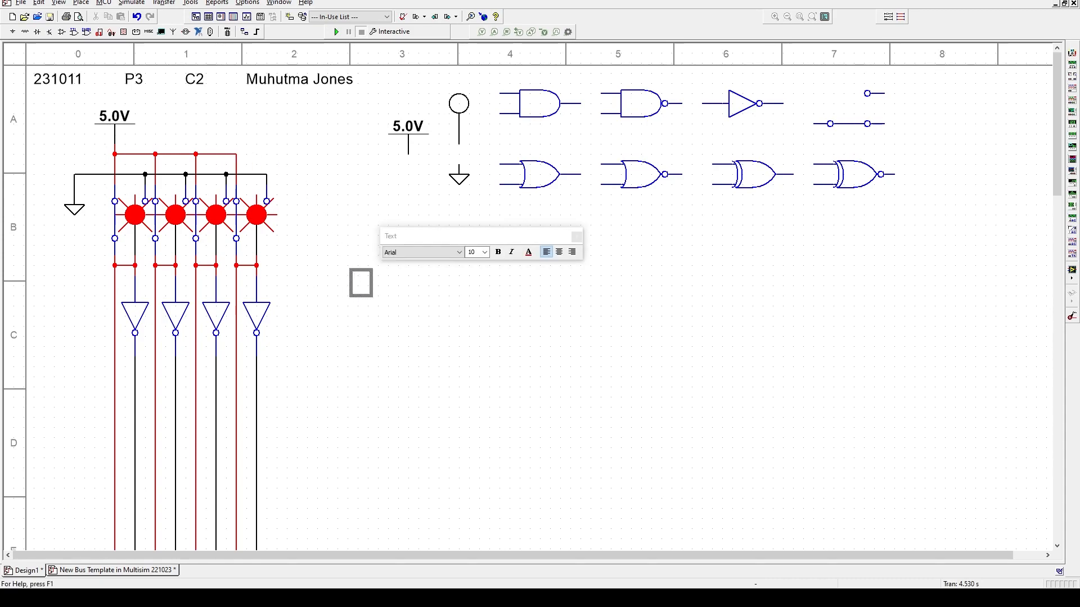
pyautogui.write('A')
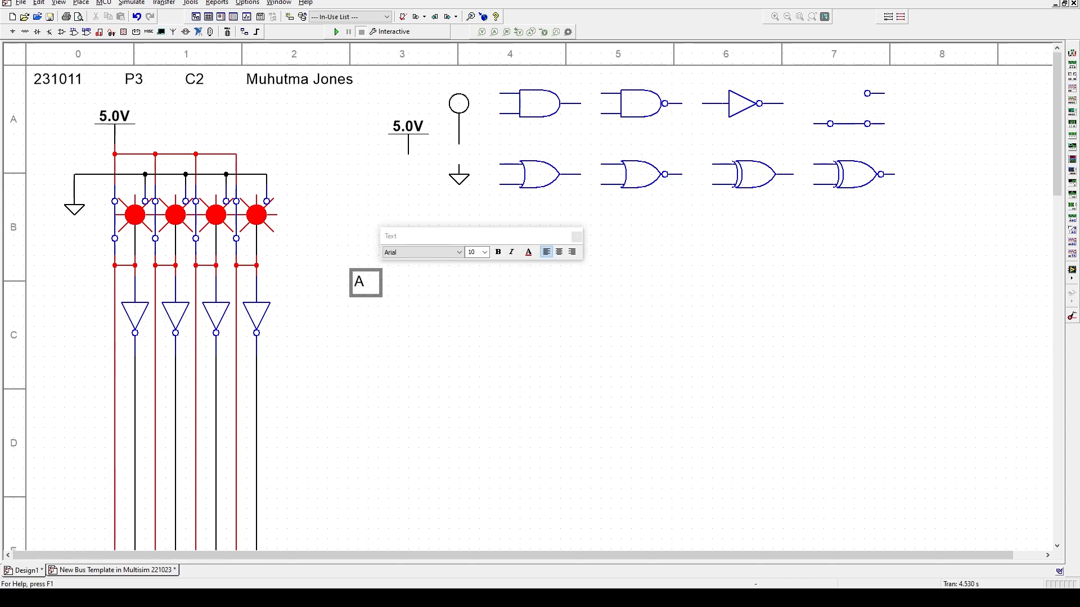
pyautogui.click(450, 356)
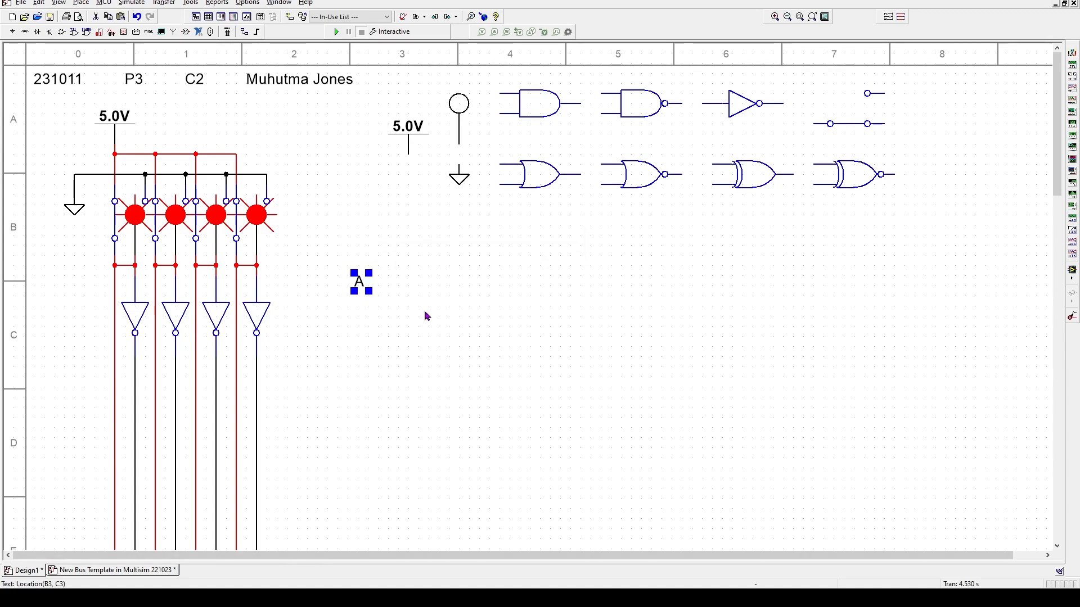
pyautogui.moveTo(362, 287); pyautogui.dragTo(127, 191)
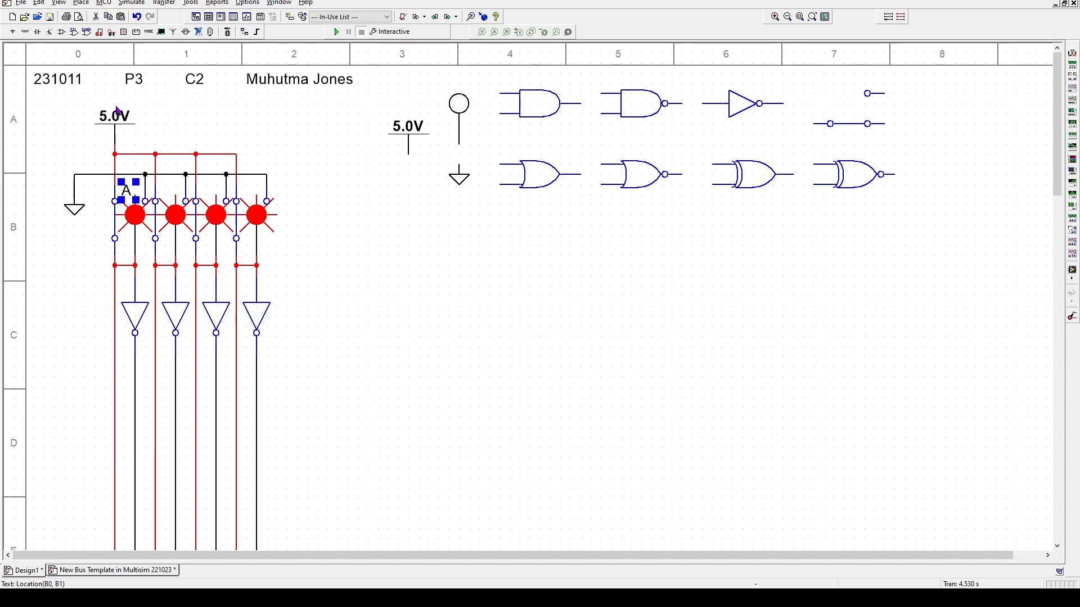
pyautogui.click(364, 227)
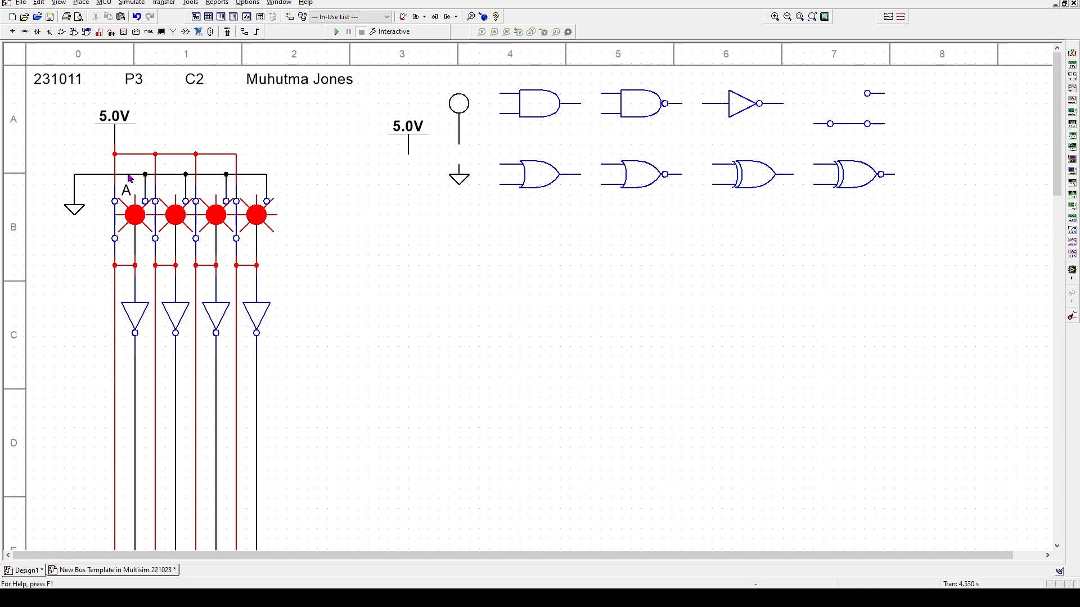
# - Delete the ground wire along the switch row and nudge the A label upward
pyautogui.click(127, 174)
pyautogui.hotkey('ctrl', 'x')
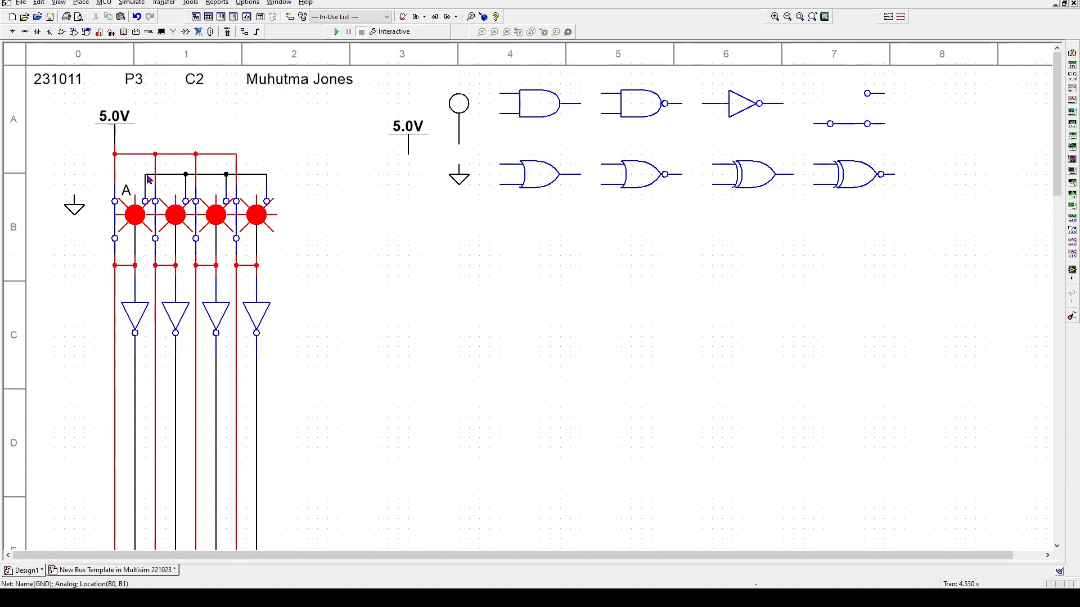
pyautogui.click(128, 191)
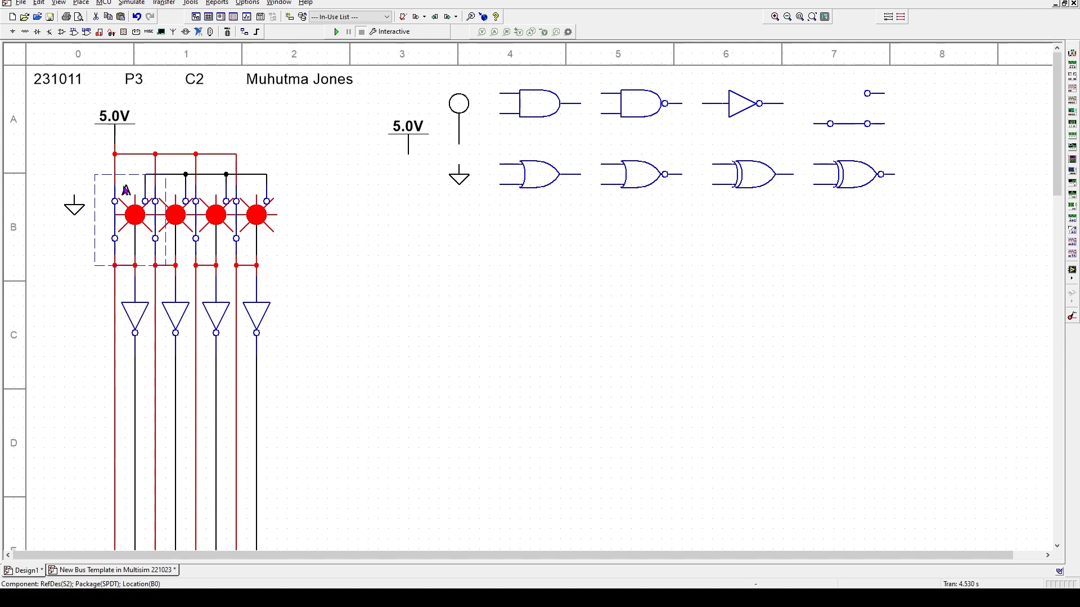
pyautogui.doubleClick(126, 191)
pyautogui.click(131, 179)
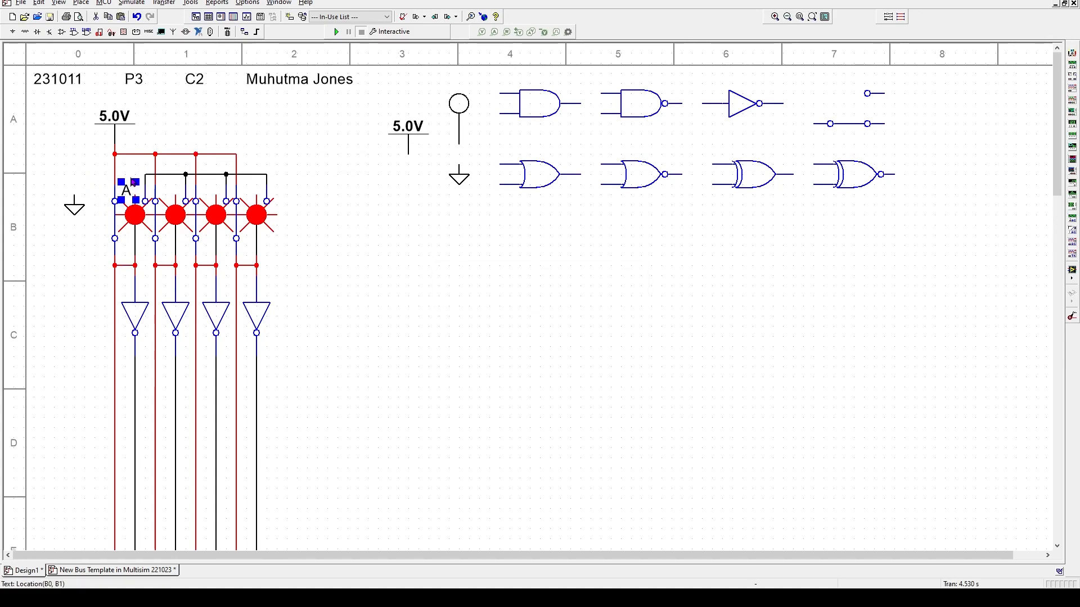
pyautogui.press('Up')
pyautogui.press('Up')
pyautogui.press('Up')
pyautogui.press('Up')
pyautogui.press('Up')
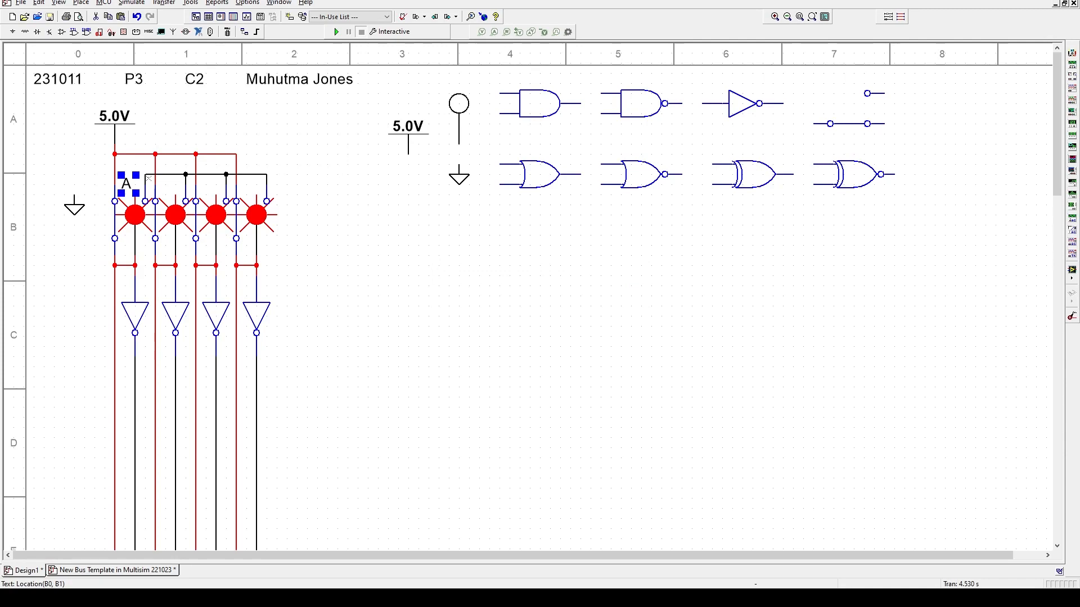
pyautogui.click(103, 249)
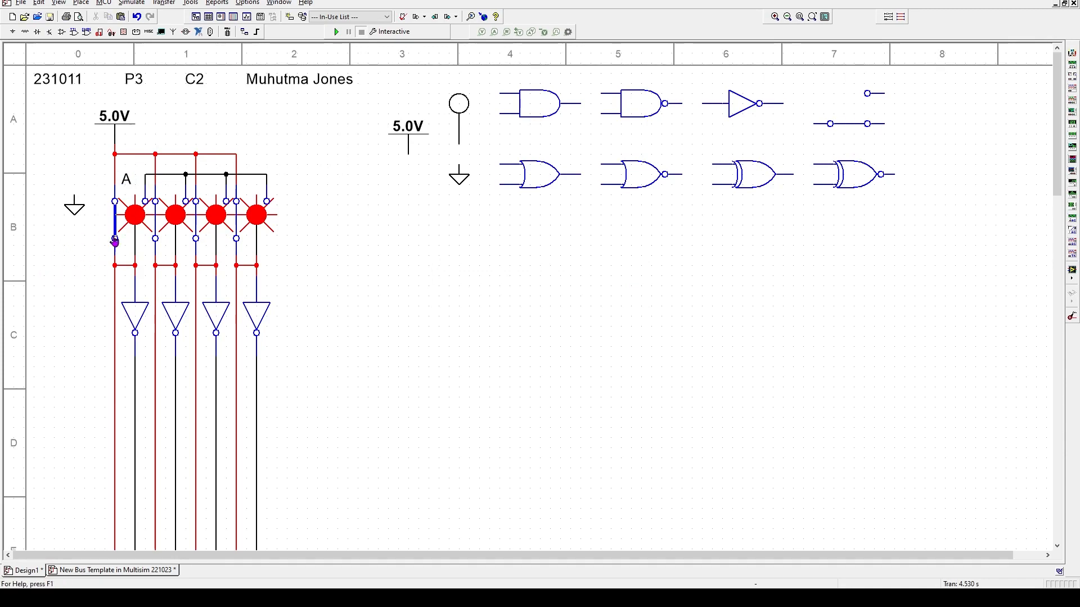
pyautogui.click(168, 175)
# - Replace the A-pin wire with a new wire to ground and raise its horizontal run
pyautogui.press('Delete')
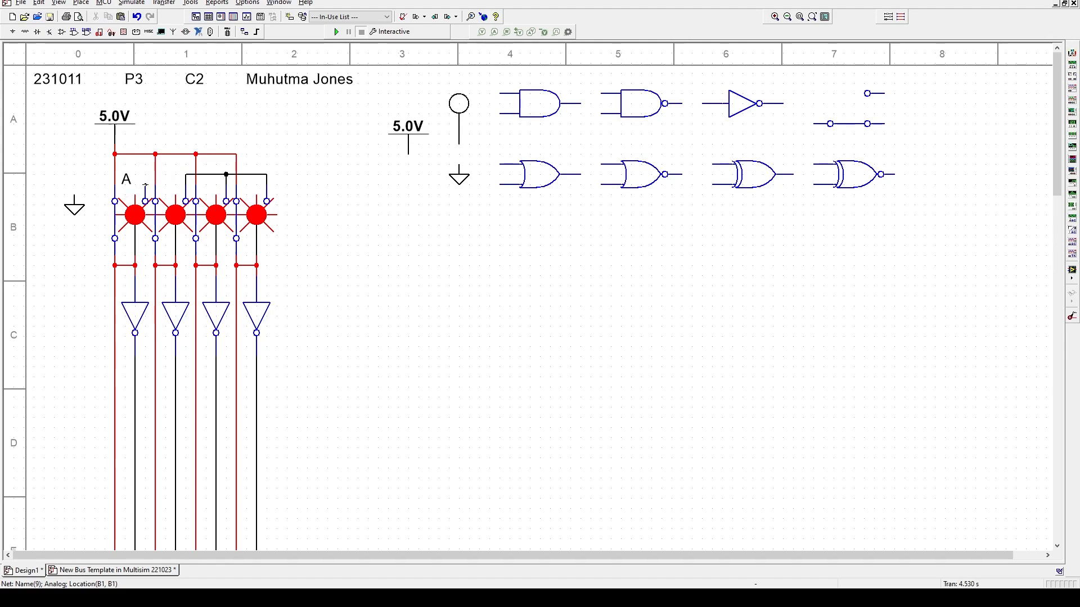
pyautogui.click(145, 185)
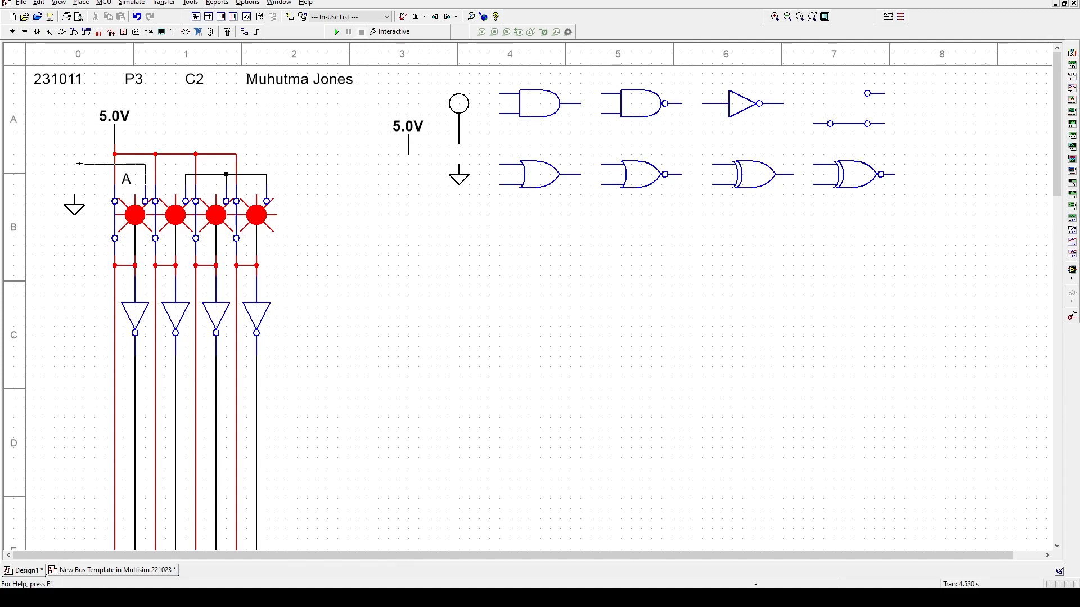
pyautogui.click(106, 174)
pyautogui.moveTo(106, 174); pyautogui.dragTo(105, 165)
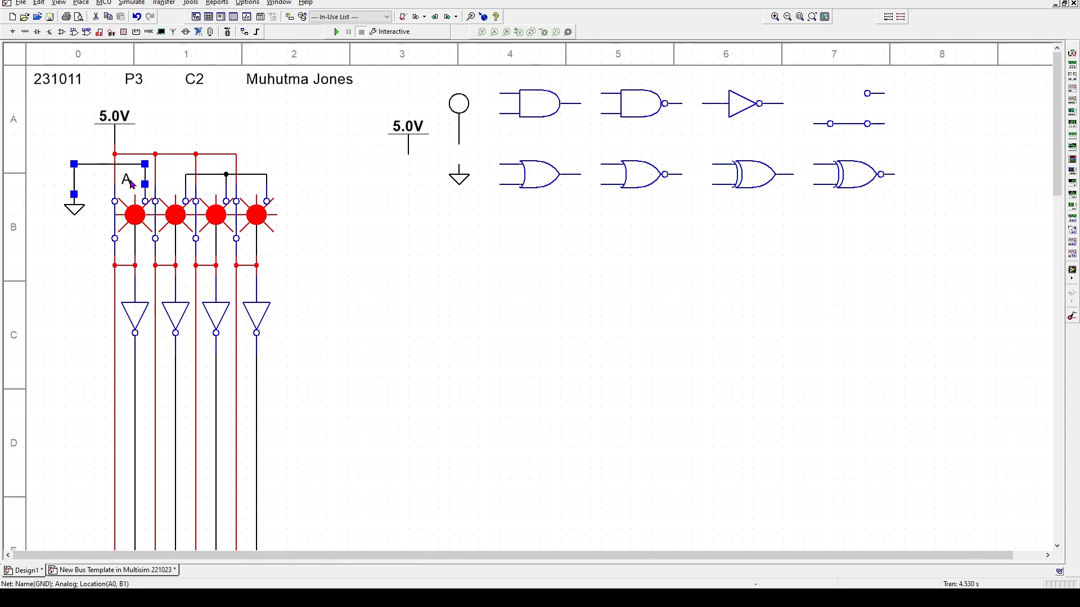
# - Nudge the A label up and slightly right beside the new ground wire
pyautogui.click(129, 183)
pyautogui.press('Up')
pyautogui.press('Up')
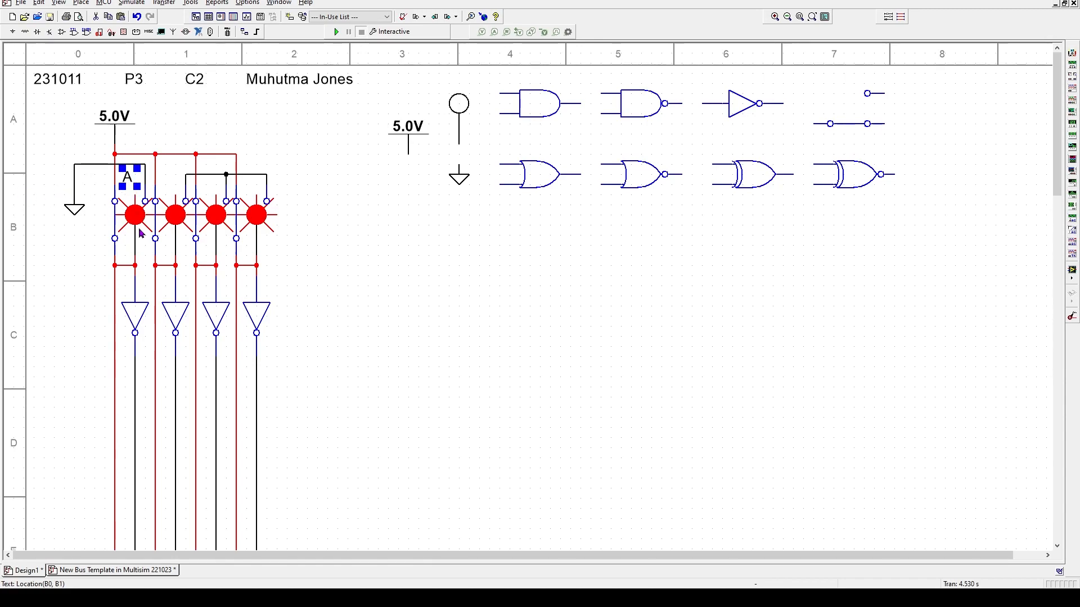
pyautogui.press('Up')
pyautogui.press('Up')
pyautogui.press('Down')
pyautogui.press('Right')
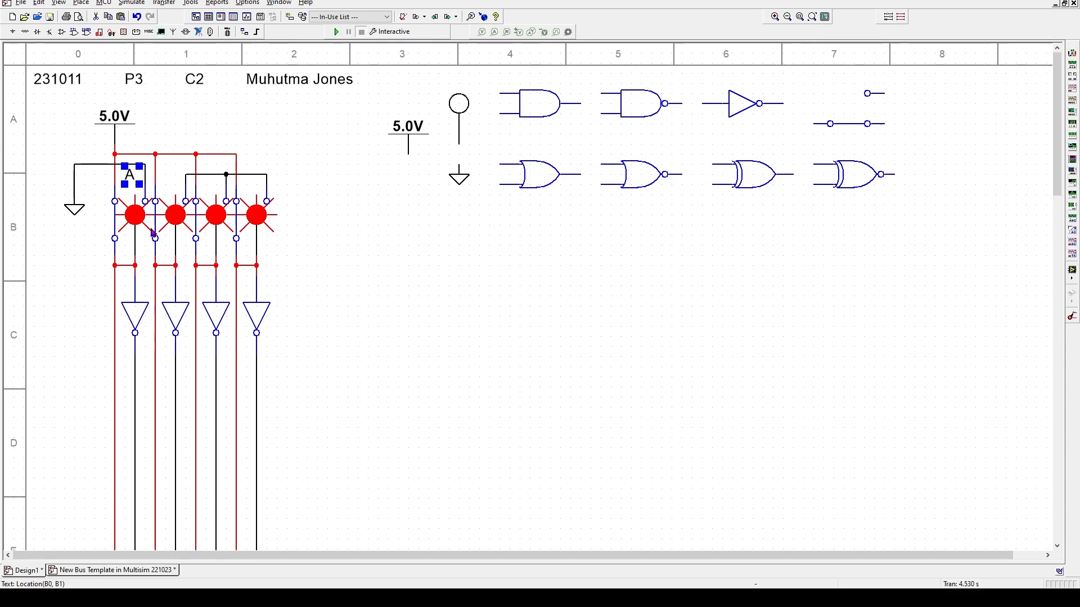
pyautogui.doubleClick(126, 178)
pyautogui.rightClick(126, 178)
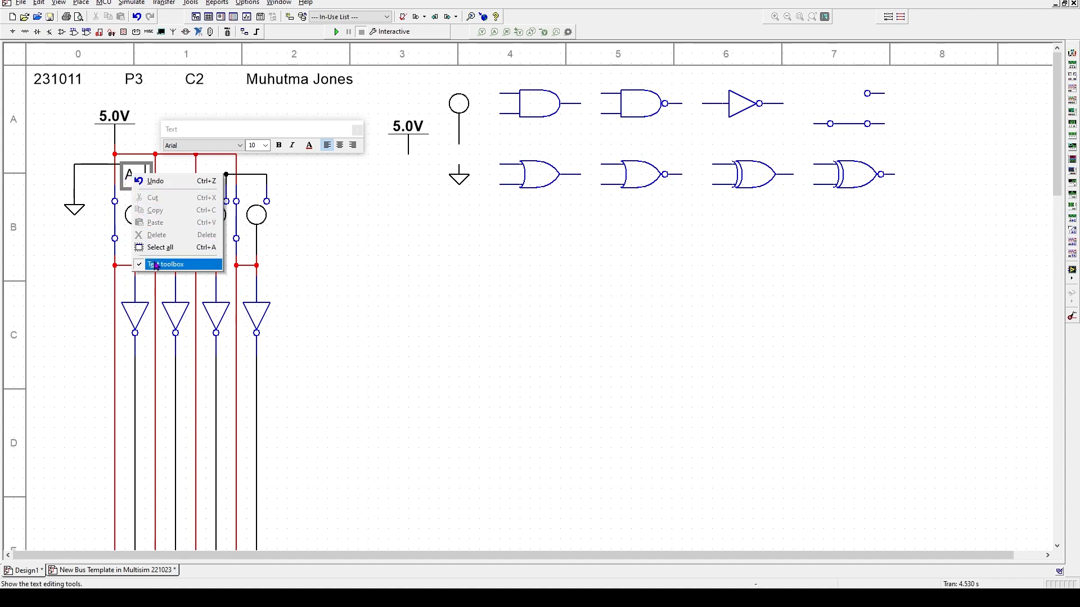
pyautogui.click(308, 239)
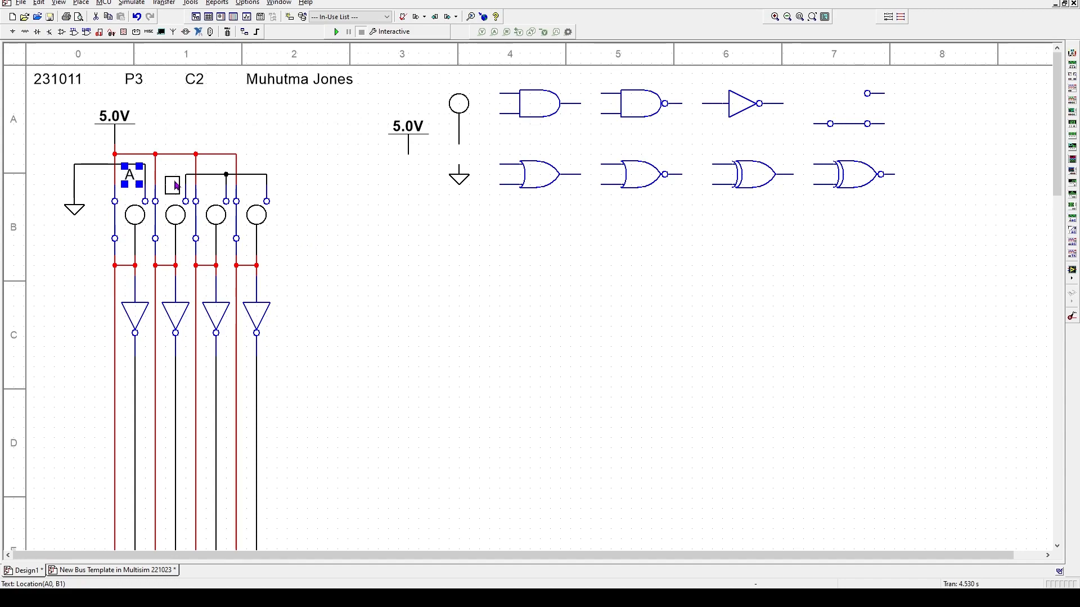
# - Paste A label copies above the second to fourth switches and above all four lamps
pyautogui.click(174, 177)
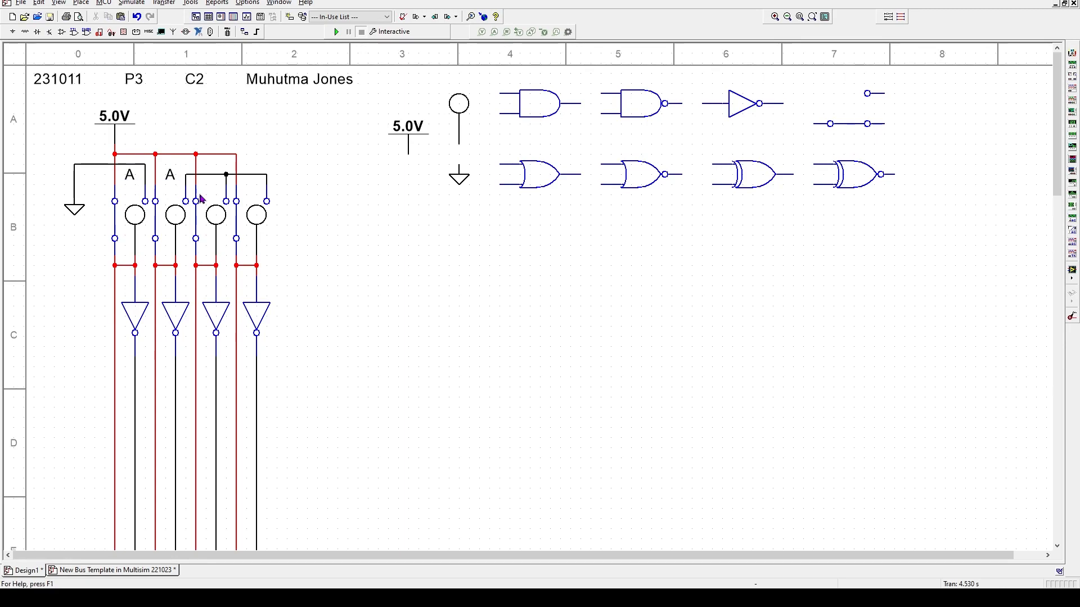
pyautogui.hotkey('ctrl', 'v')
pyautogui.click(216, 179)
pyautogui.hotkey('ctrl', 'v')
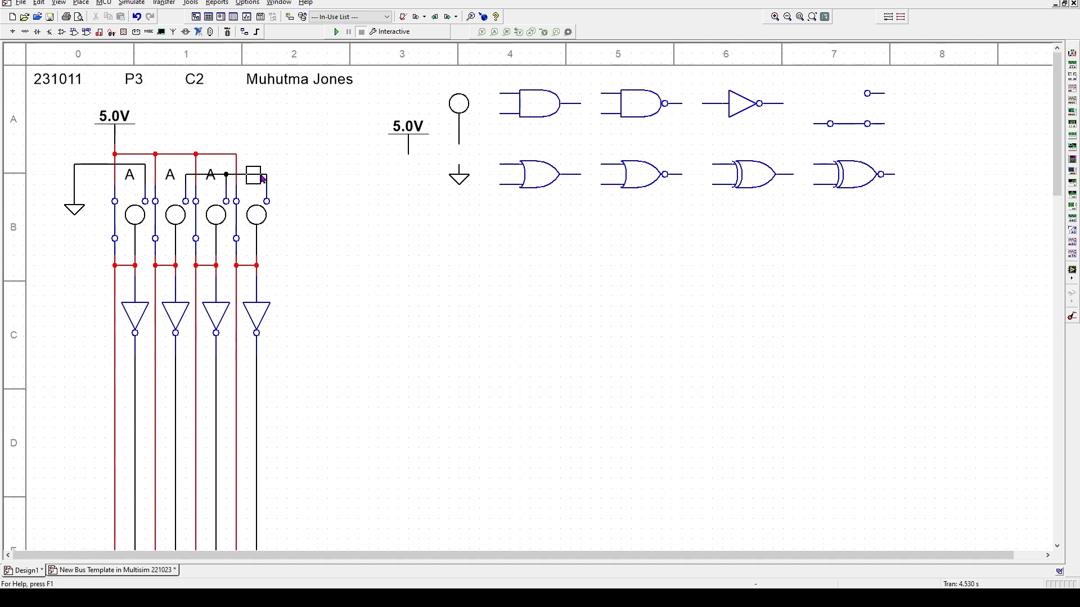
pyautogui.click(262, 179)
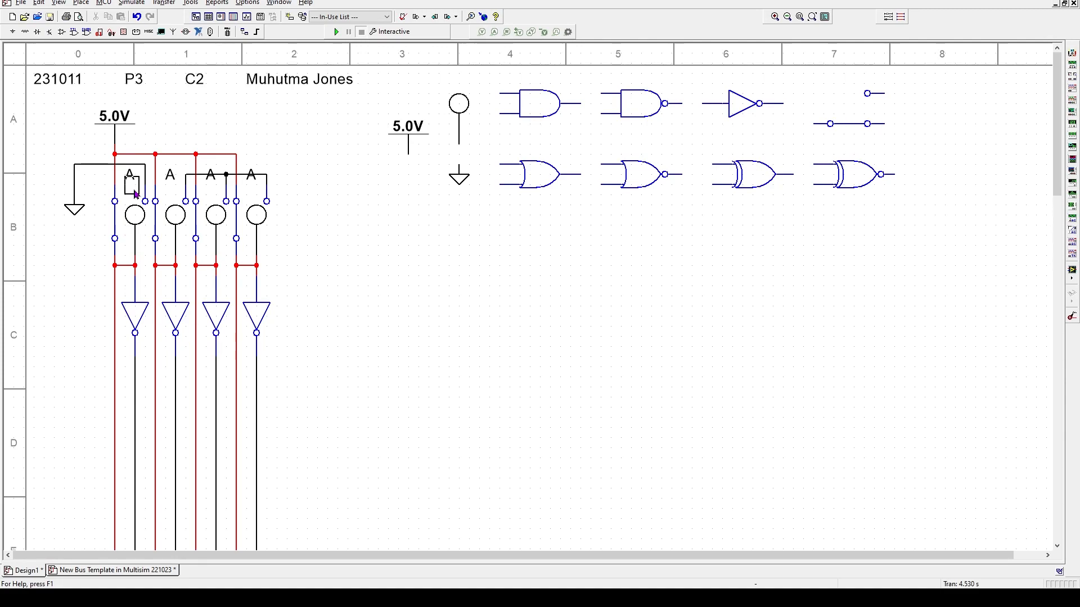
pyautogui.click(135, 196)
pyautogui.hotkey('ctrl', 'v')
pyautogui.click(176, 197)
pyautogui.hotkey('ctrl', 'v')
pyautogui.click(216, 197)
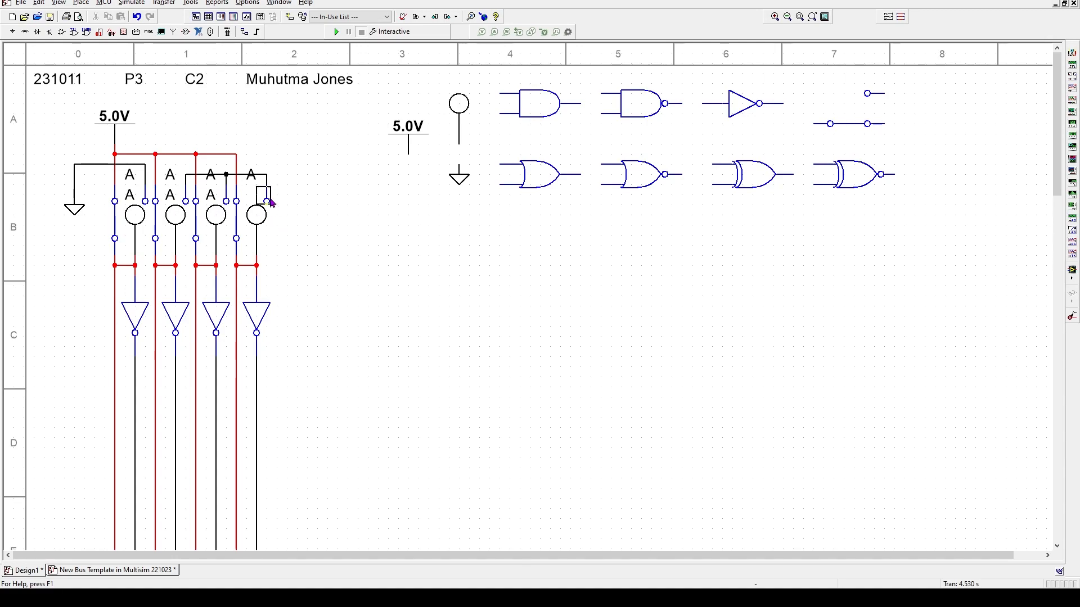
pyautogui.click(259, 195)
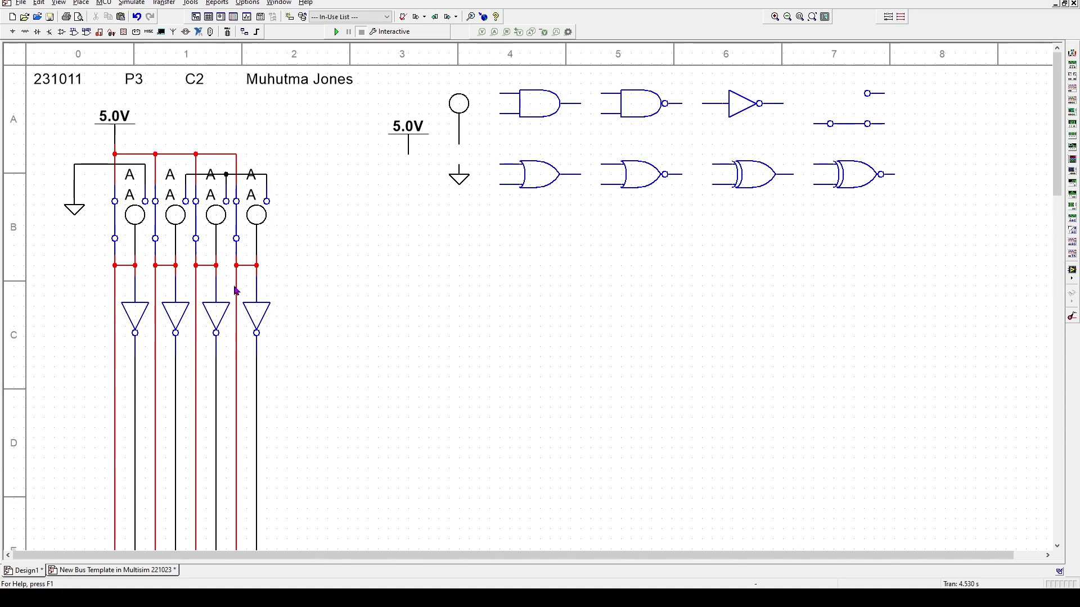
pyautogui.click(170, 179)
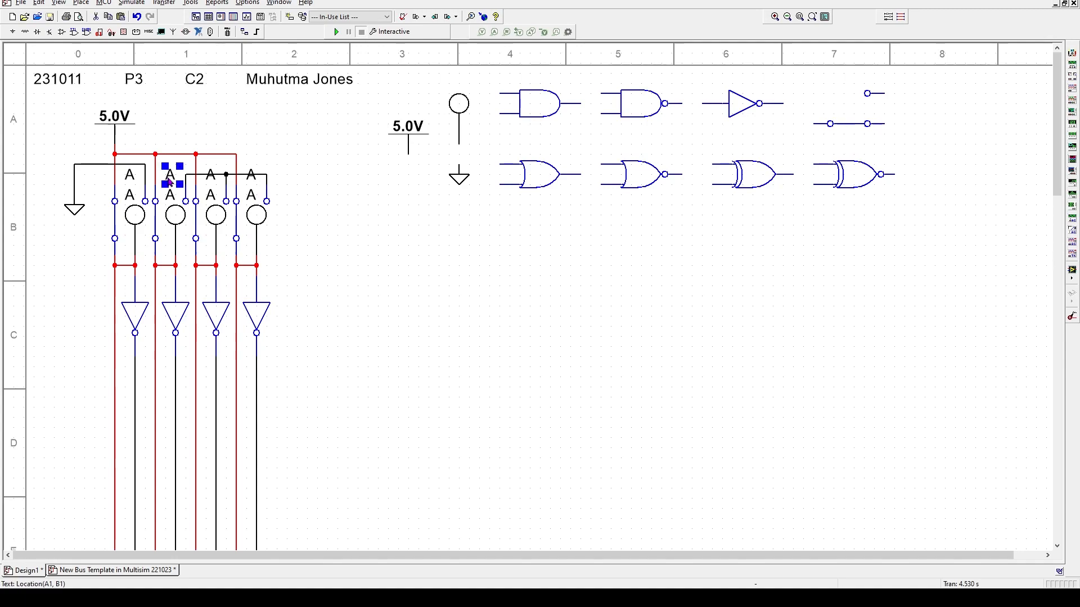
# - Retype the second and third upper labels as B and C, deleting the stray wires beside them
pyautogui.doubleClick(169, 179)
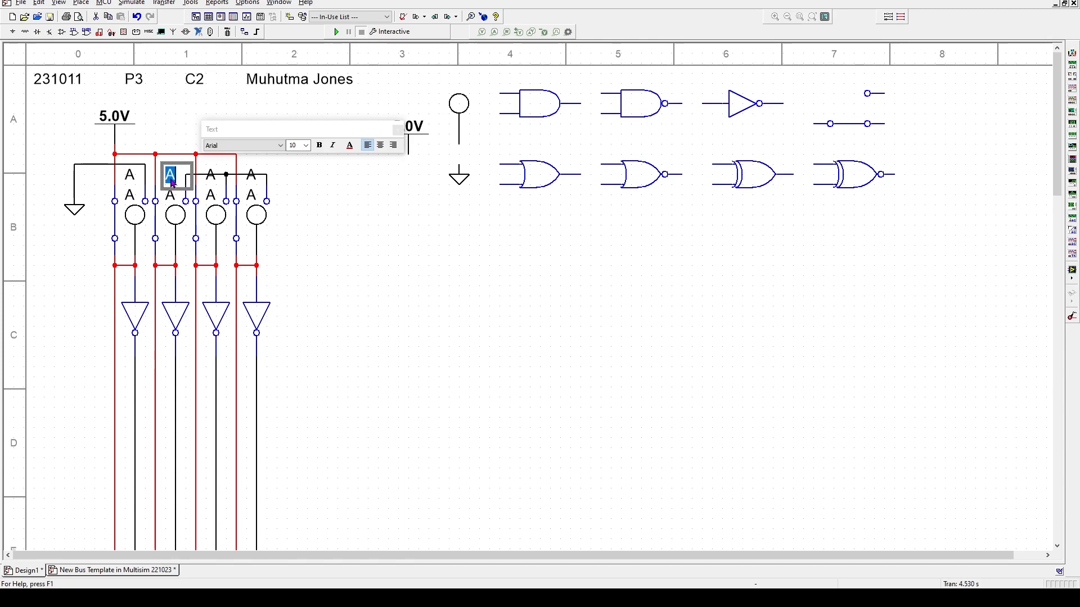
pyautogui.write('B')
pyautogui.click(194, 178)
pyautogui.press('Delete')
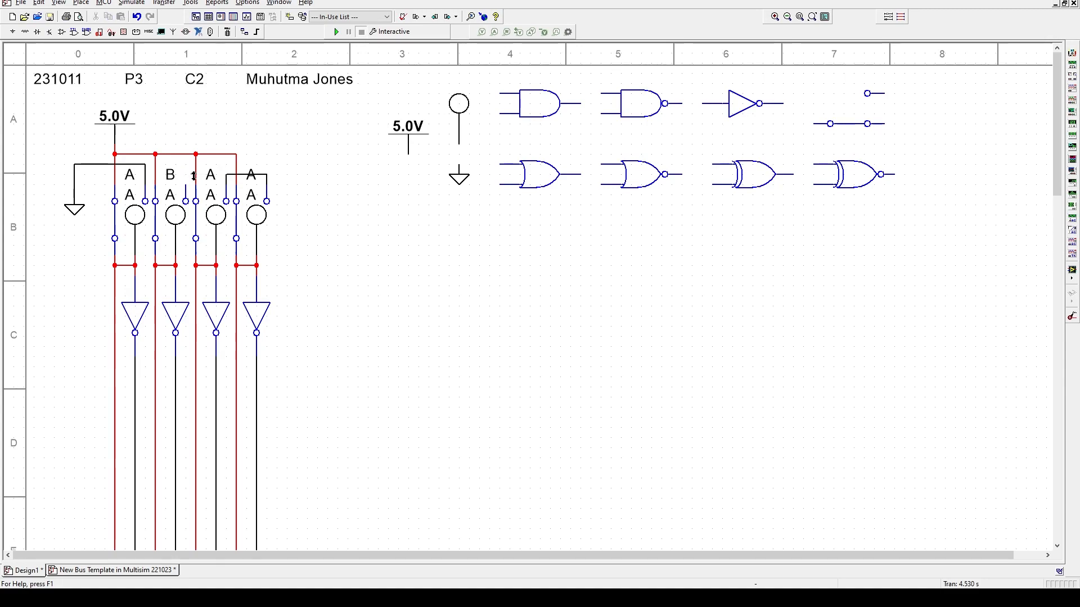
pyautogui.click(211, 177)
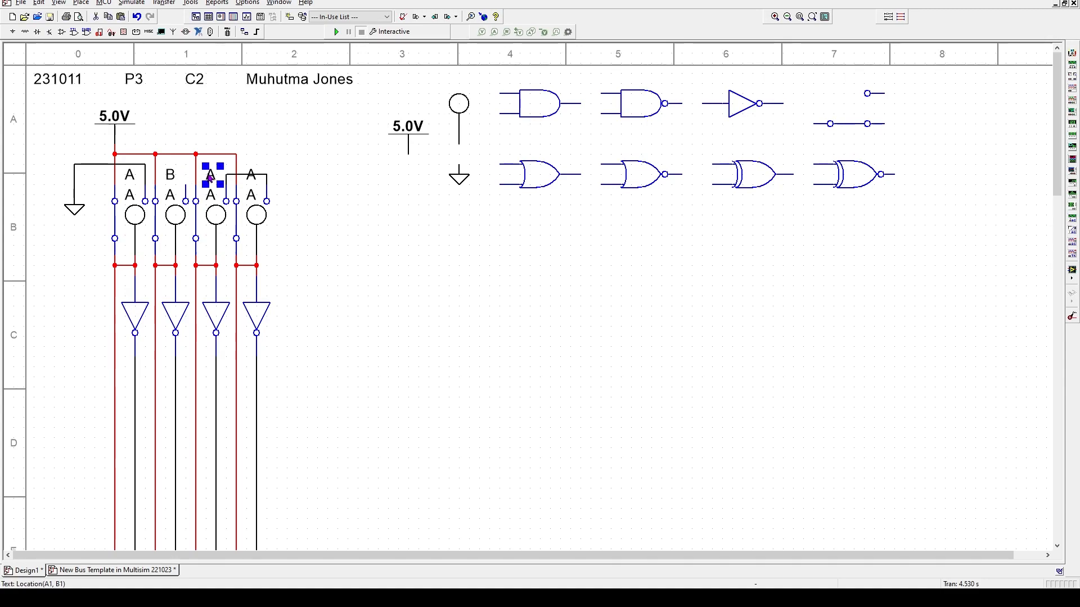
pyautogui.doubleClick(210, 177)
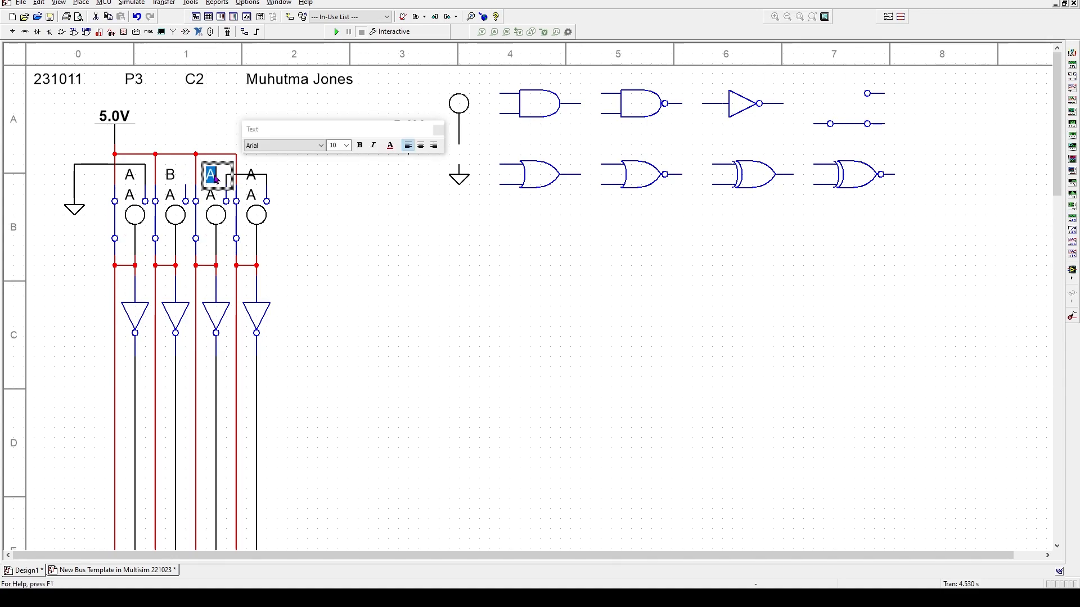
pyautogui.write('C')
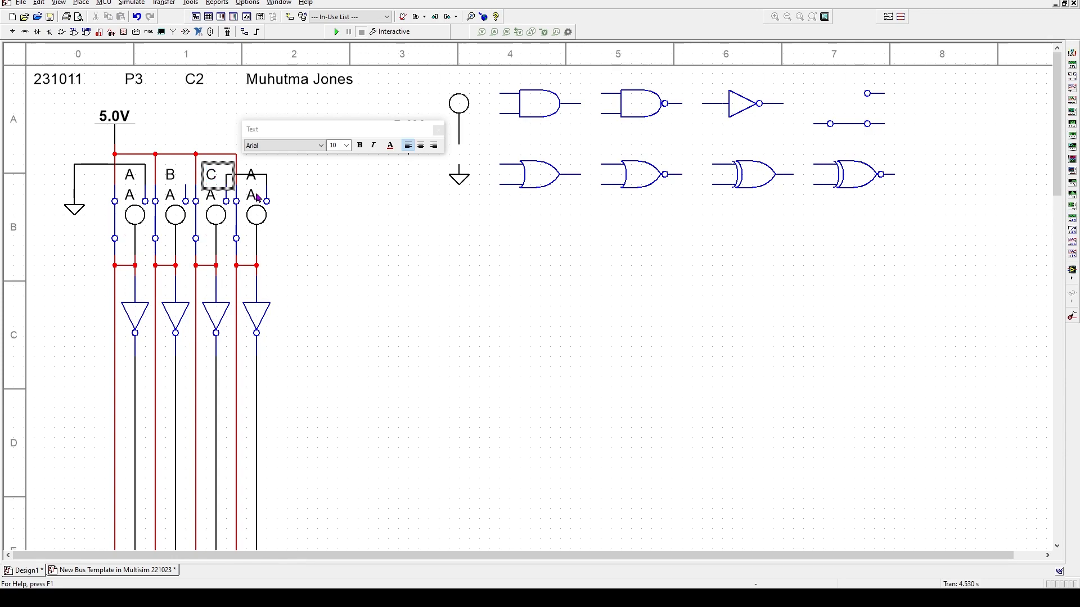
pyautogui.click(256, 178)
pyautogui.click(256, 176)
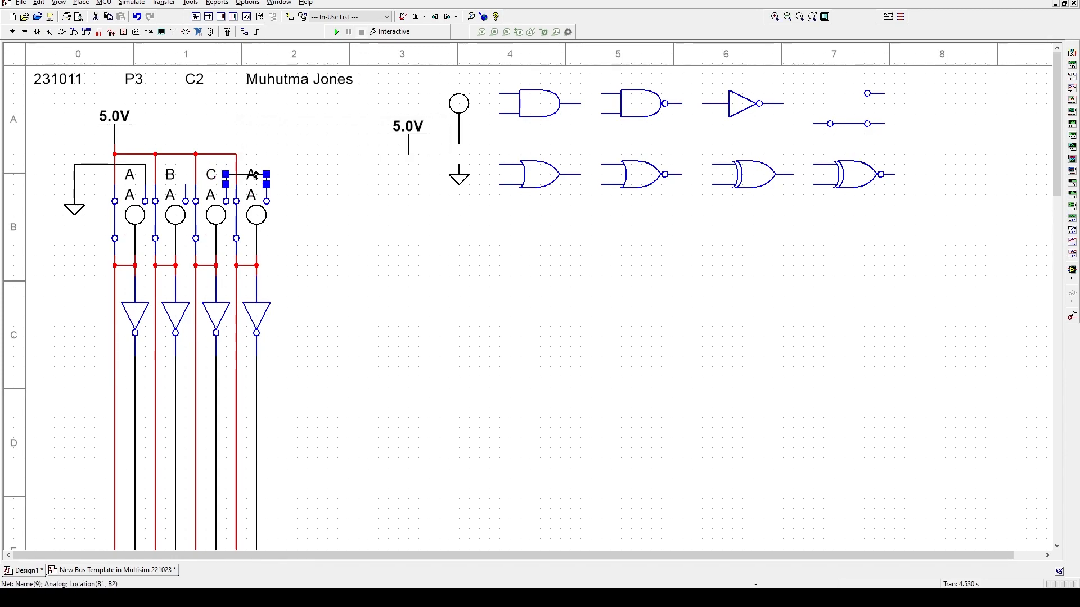
pyautogui.press('Delete')
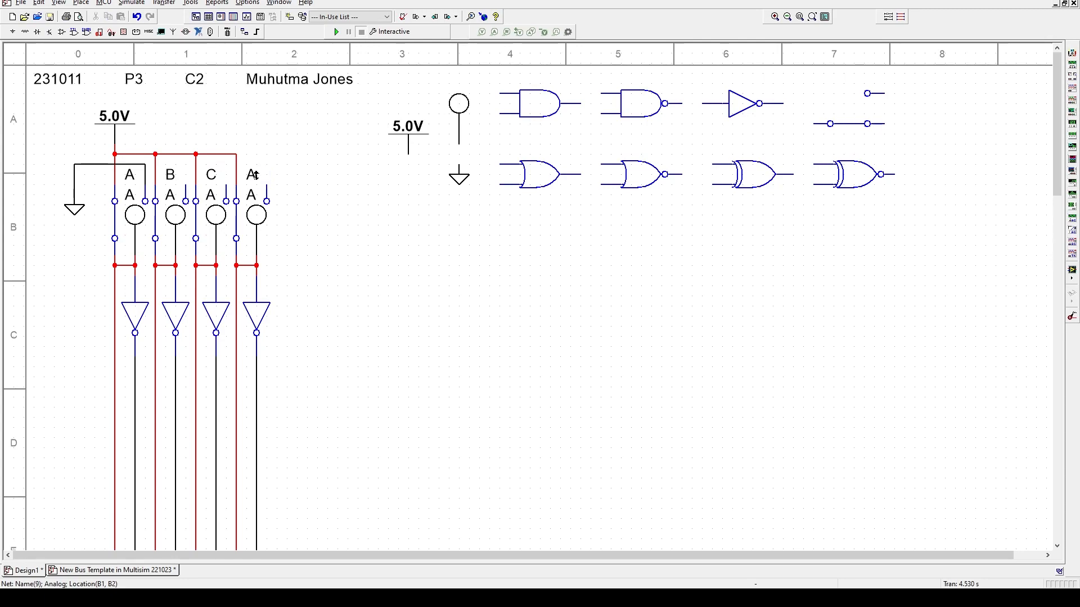
# - Retype the fourth upper label as D
pyautogui.click(248, 180)
pyautogui.click(252, 177)
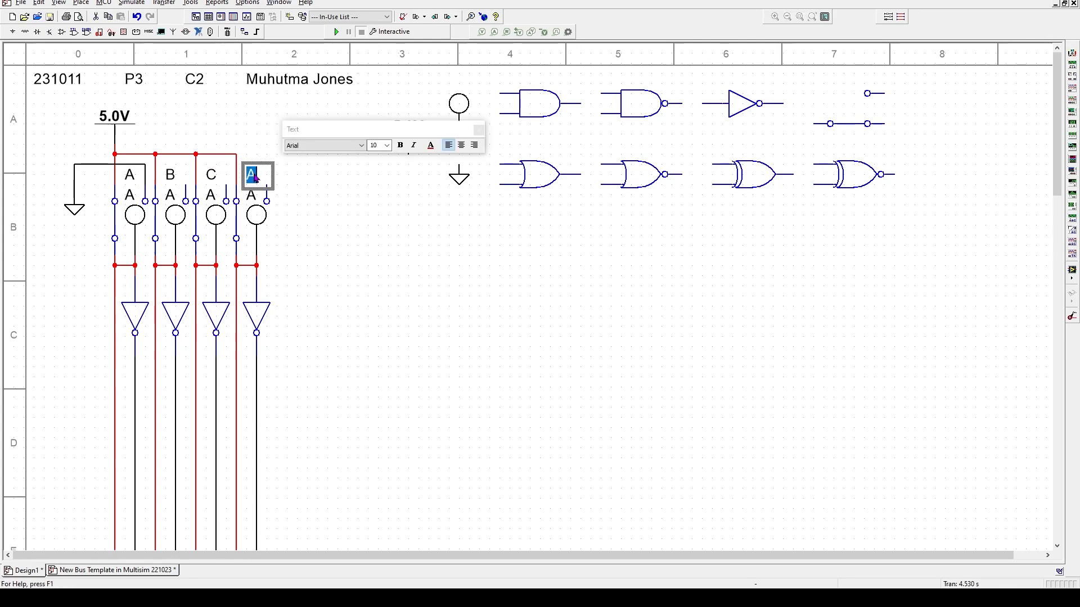
pyautogui.write('D')
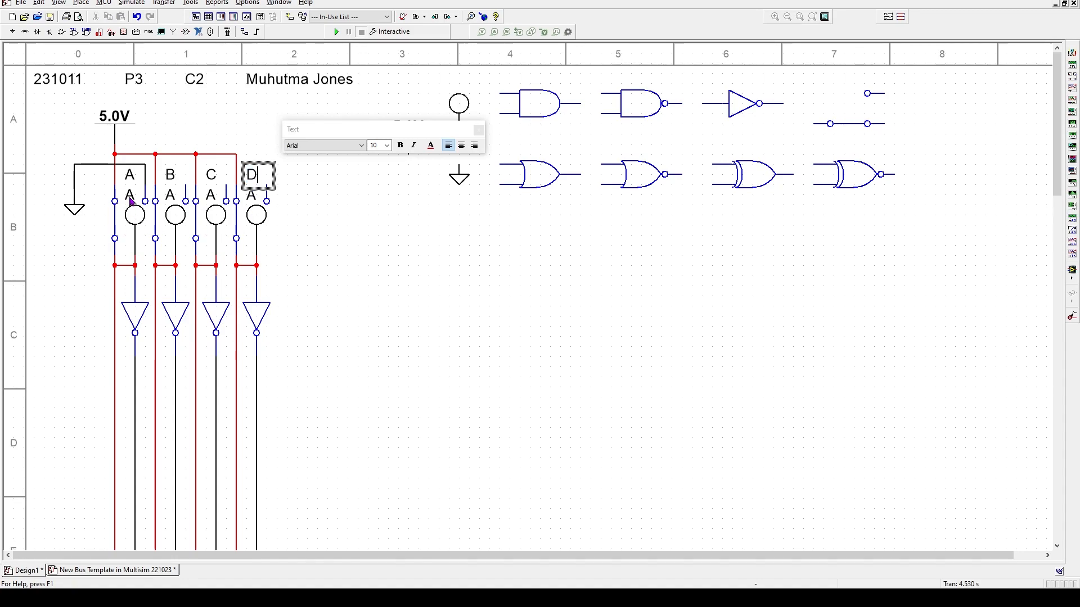
pyautogui.click(126, 202)
pyautogui.click(129, 199)
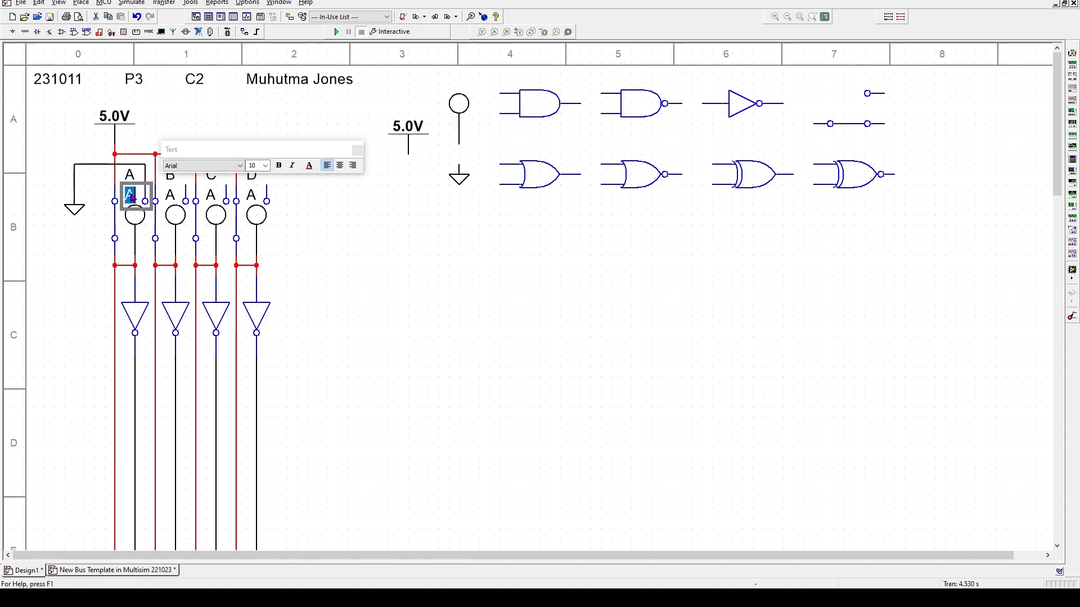
# - Change the first two lower labels to 1 and 2
pyautogui.write('1')
pyautogui.click(164, 197)
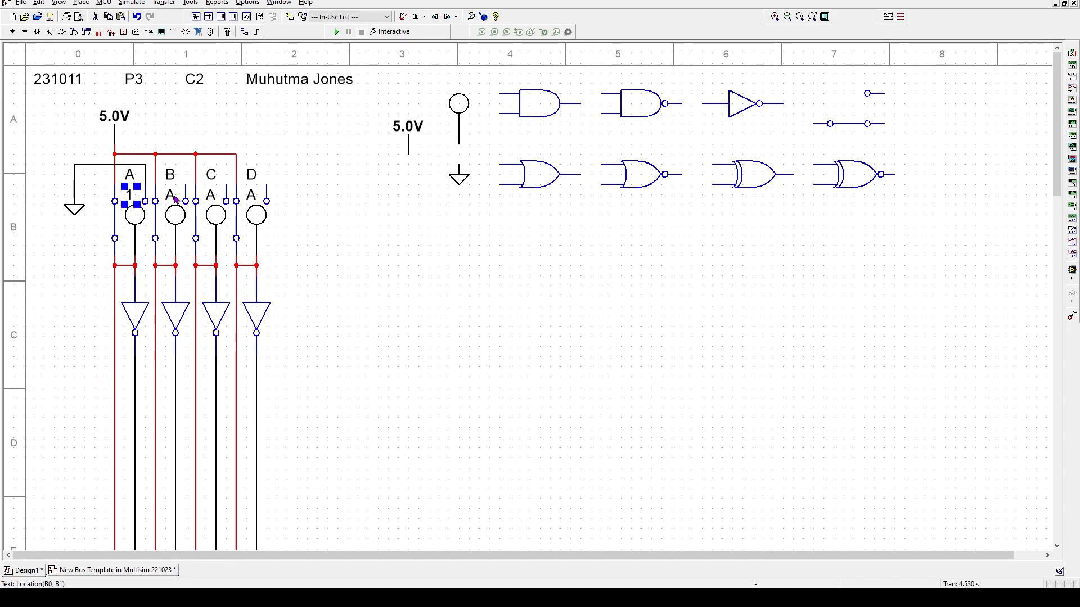
pyautogui.click(170, 196)
pyautogui.doubleClick(172, 196)
pyautogui.write('2')
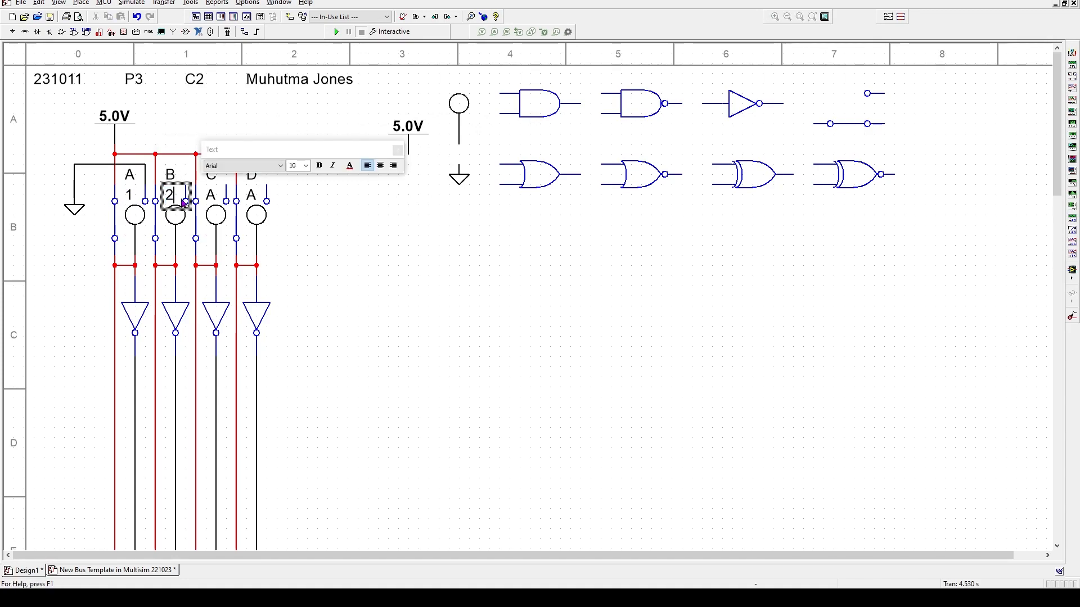
pyautogui.click(211, 197)
# - Change the third and fourth lower labels to 3 and 4
pyautogui.click(212, 198)
pyautogui.doubleClick(212, 198)
pyautogui.write('3')
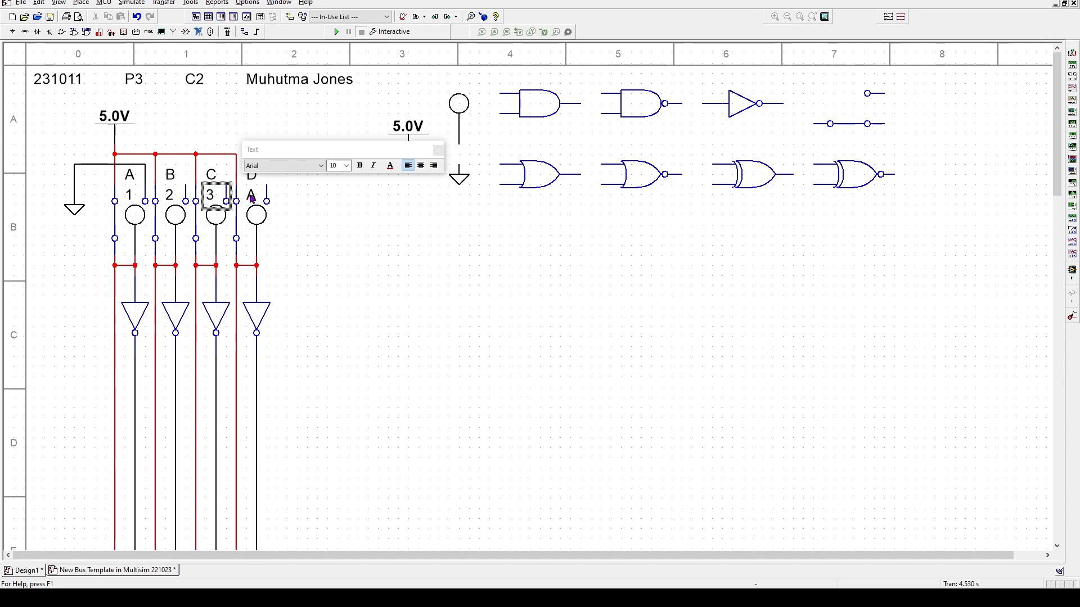
pyautogui.click(251, 197)
pyautogui.click(251, 197)
pyautogui.doubleClick(251, 197)
pyautogui.write('4')
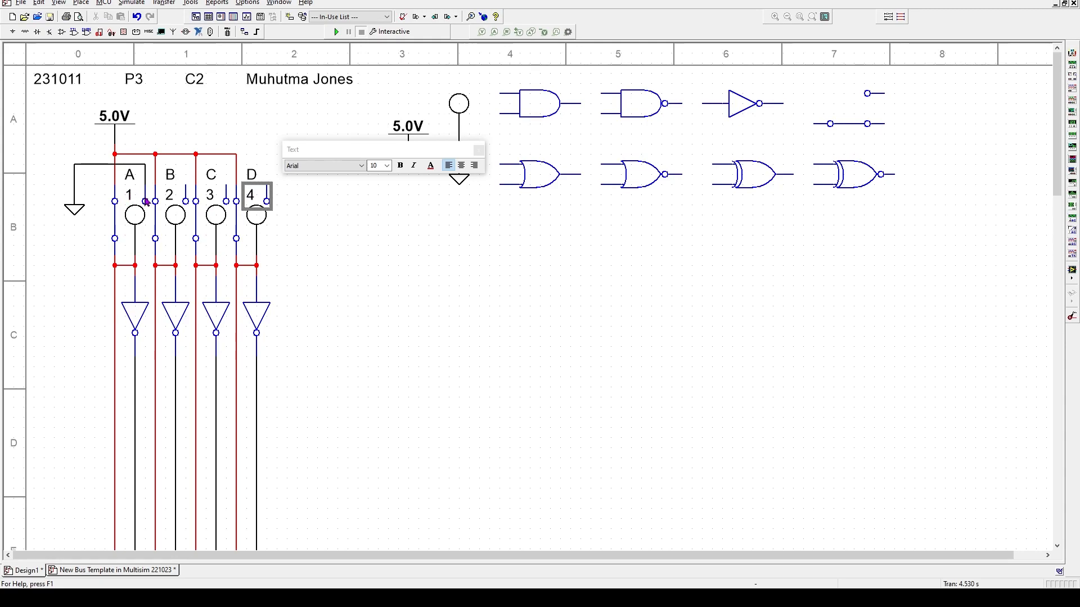
pyautogui.click(430, 167)
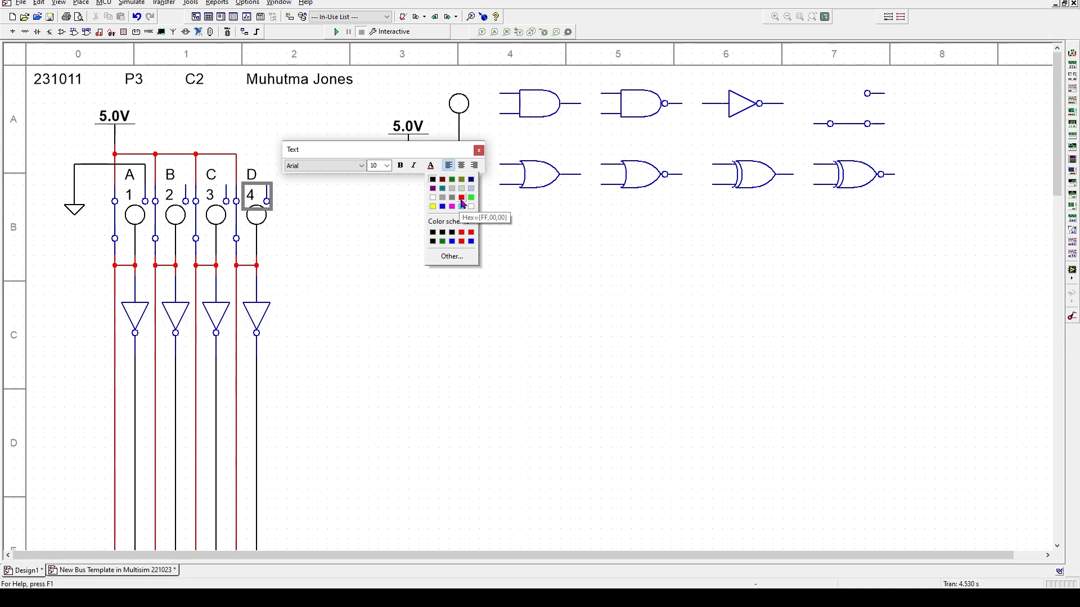
# - Colour the 4 and 3 labels red
pyautogui.click(462, 198)
pyautogui.doubleClick(212, 192)
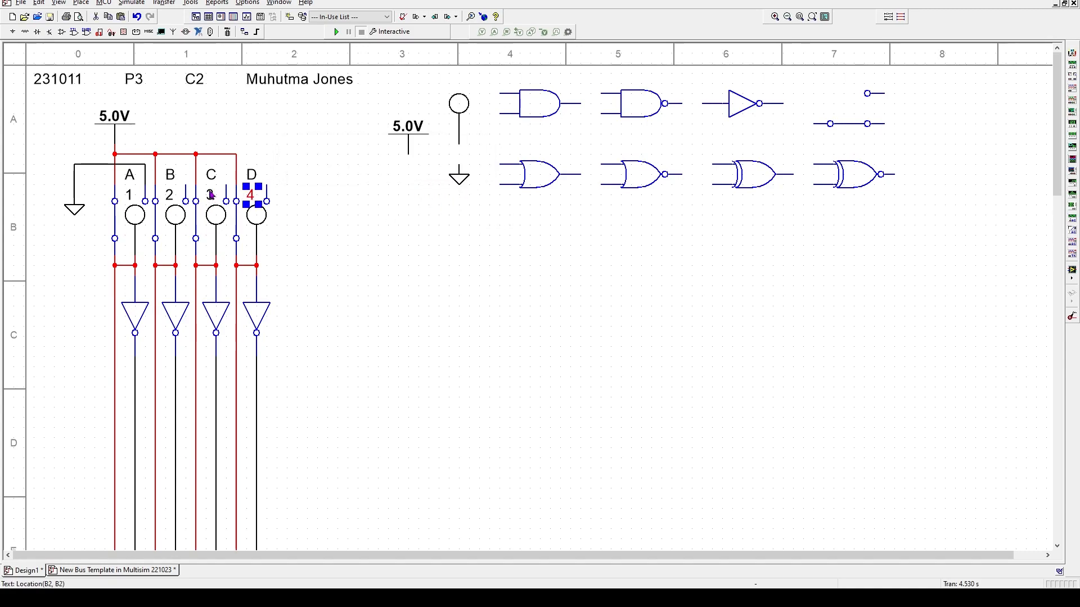
pyautogui.moveTo(206, 194); pyautogui.dragTo(215, 195)
pyautogui.click(388, 165)
pyautogui.click(420, 198)
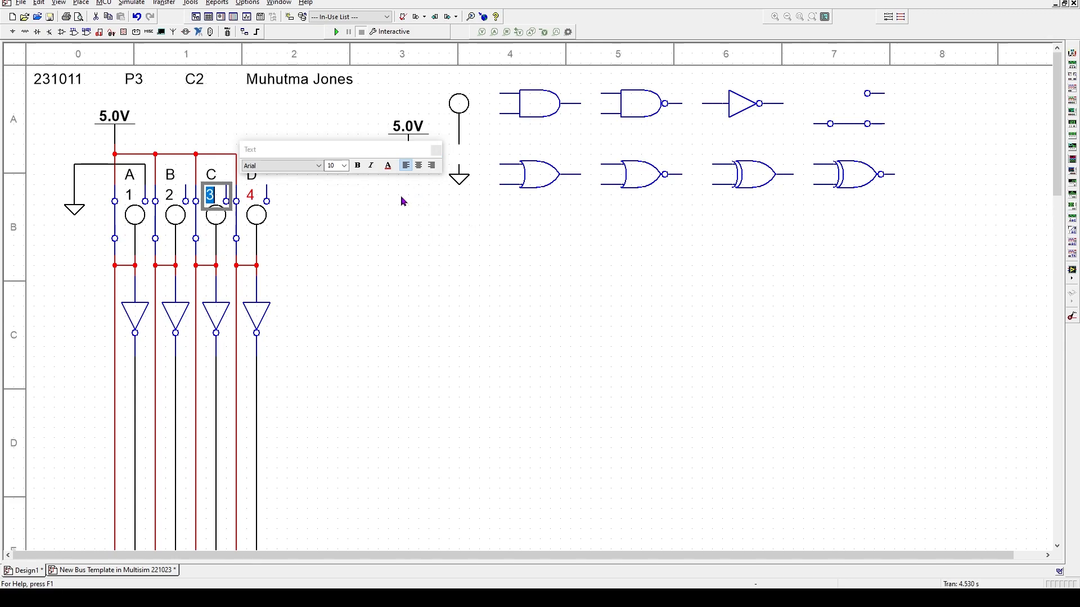
pyautogui.click(169, 195)
# - Colour the 2 and 1 labels red, then view the 201105 P7 reference schematic
pyautogui.doubleClick(170, 194)
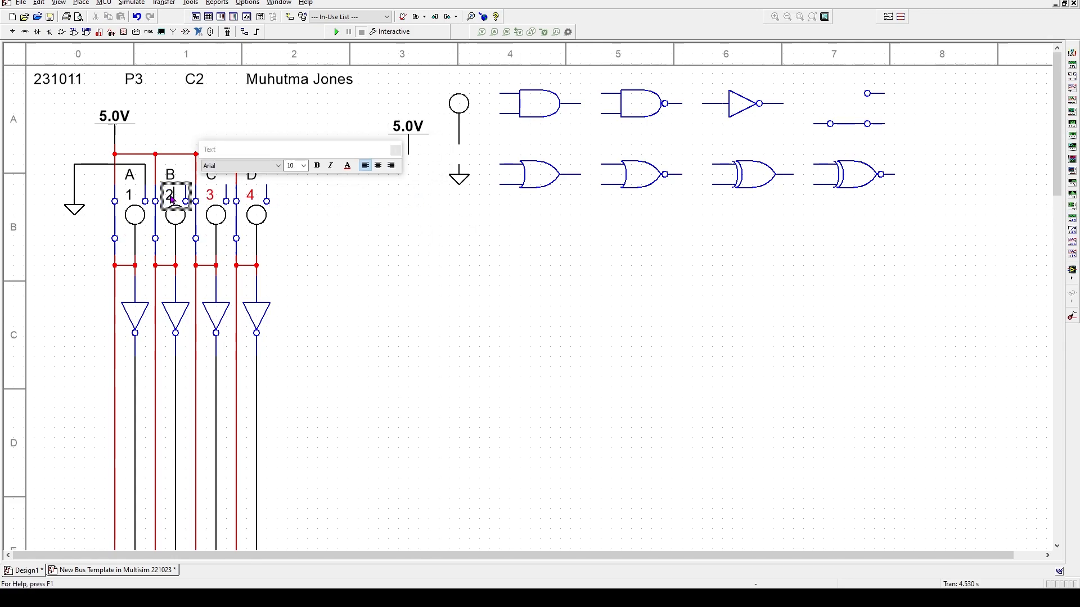
pyautogui.click(348, 166)
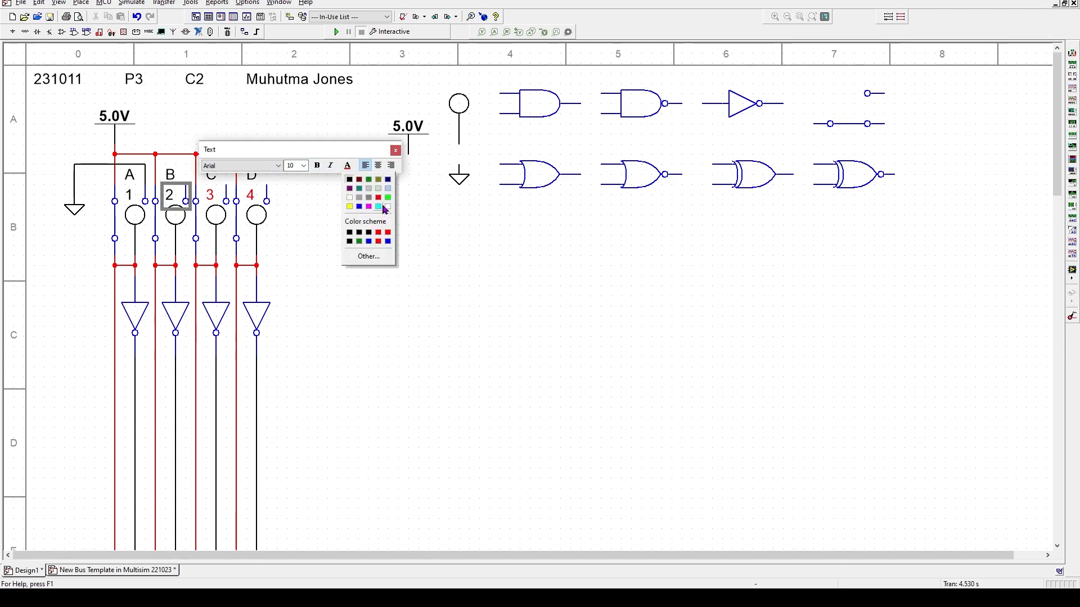
pyautogui.click(380, 199)
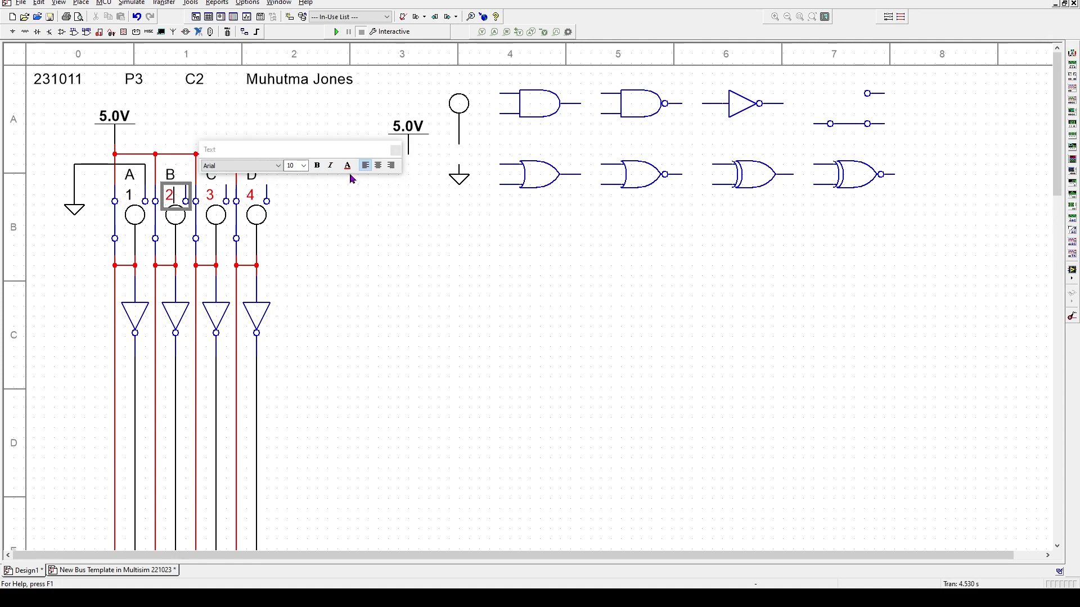
pyautogui.click(176, 215)
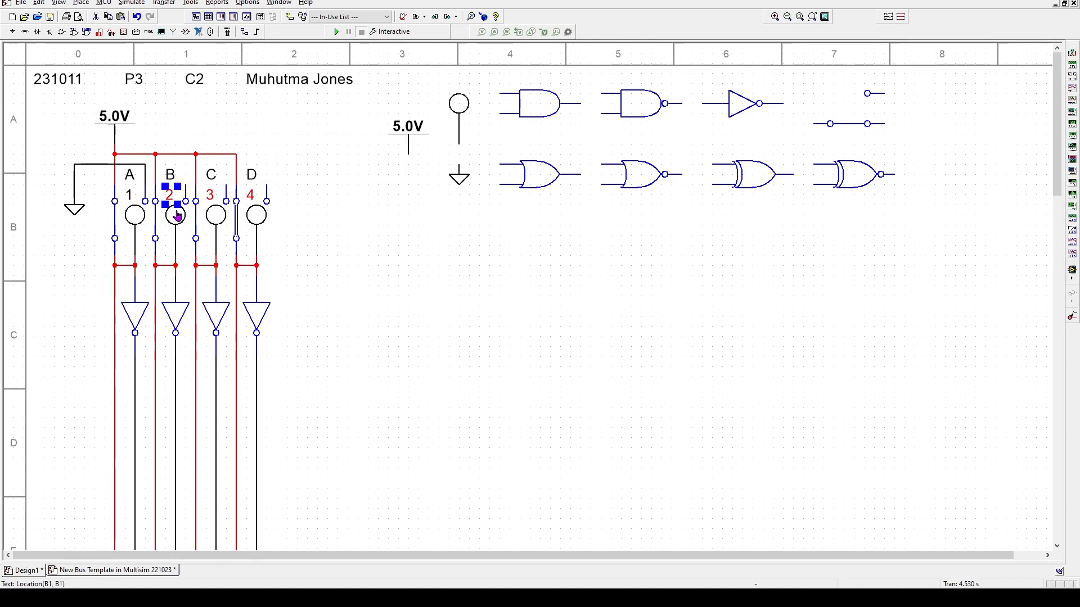
pyautogui.doubleClick(130, 196)
pyautogui.doubleClick(130, 196)
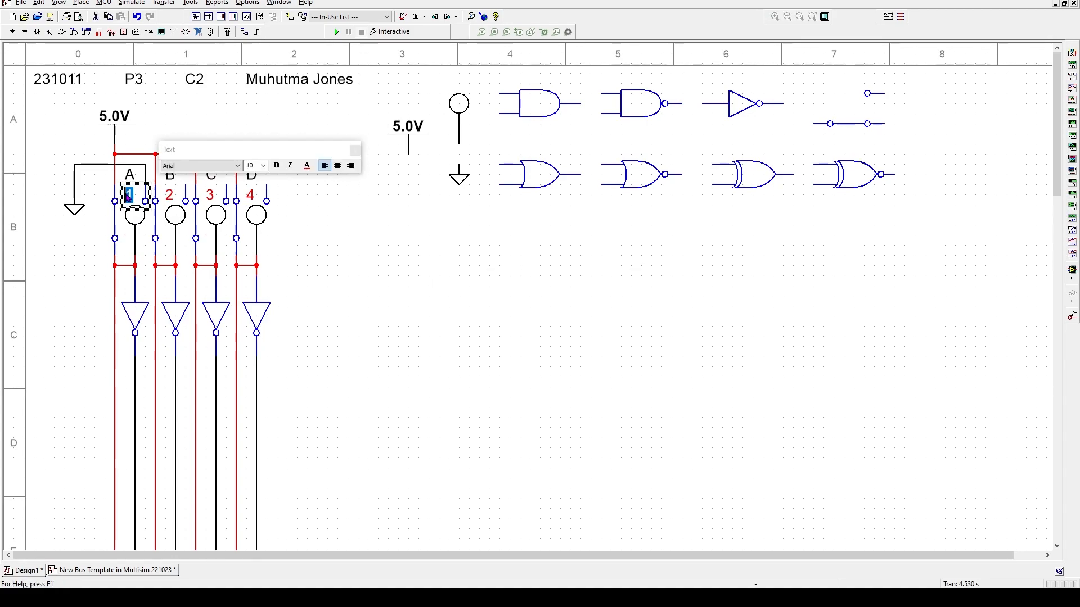
pyautogui.click(306, 165)
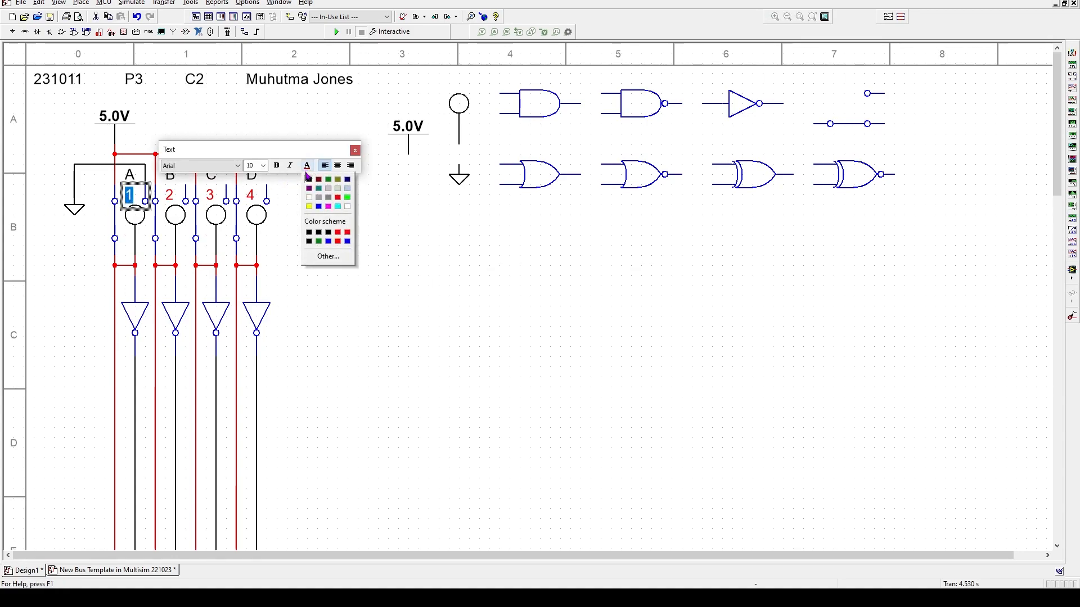
pyautogui.click(337, 197)
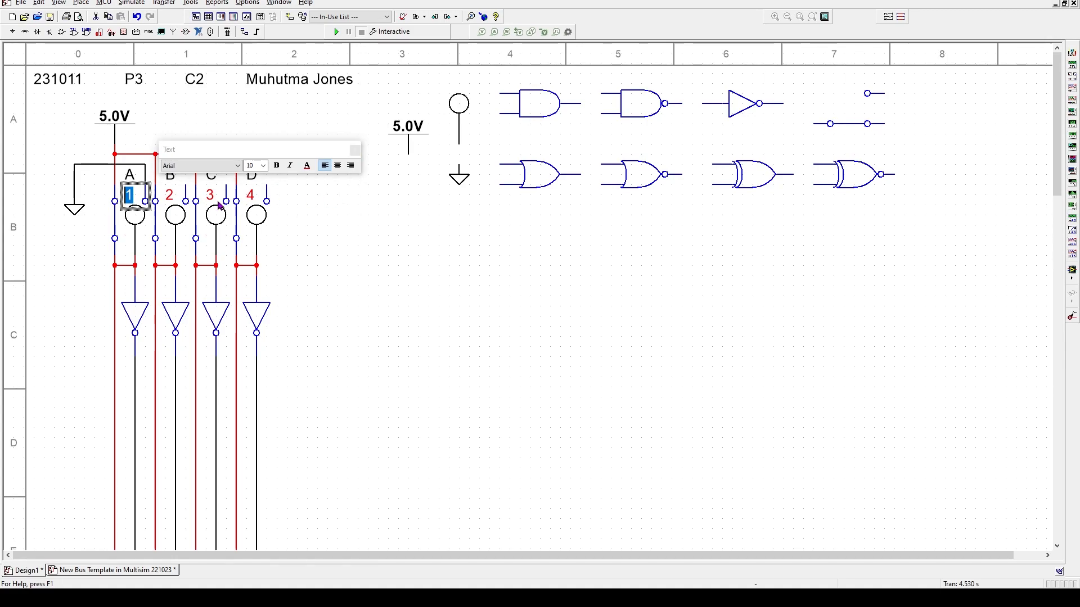
pyautogui.click(372, 247)
pyautogui.click(113, 570)
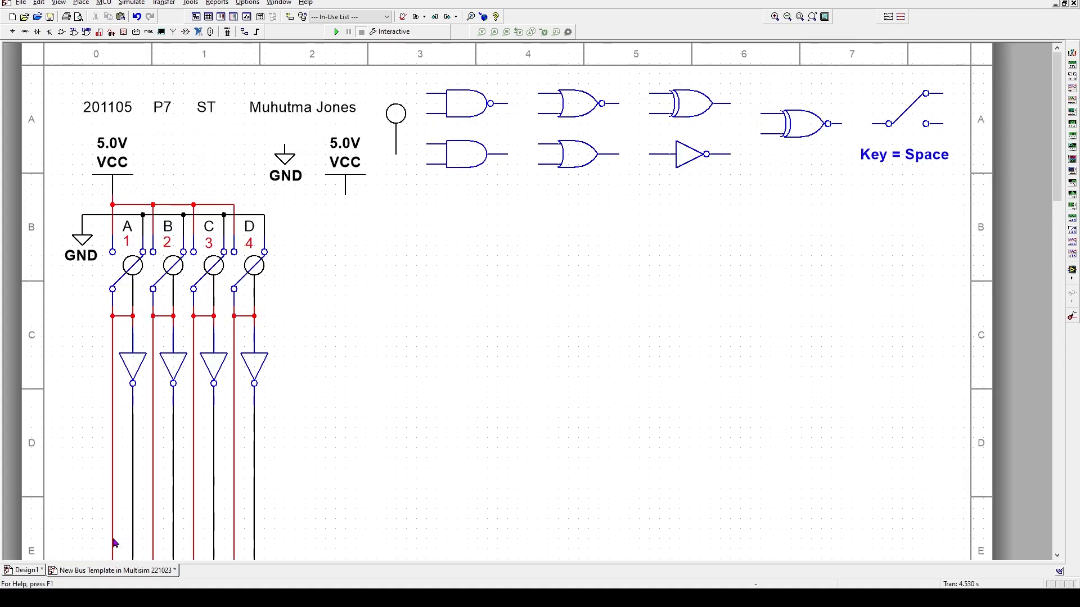
# - Back in Design1, wire the top pins of switches B, C and D to the ground line
pyautogui.click(17, 571)
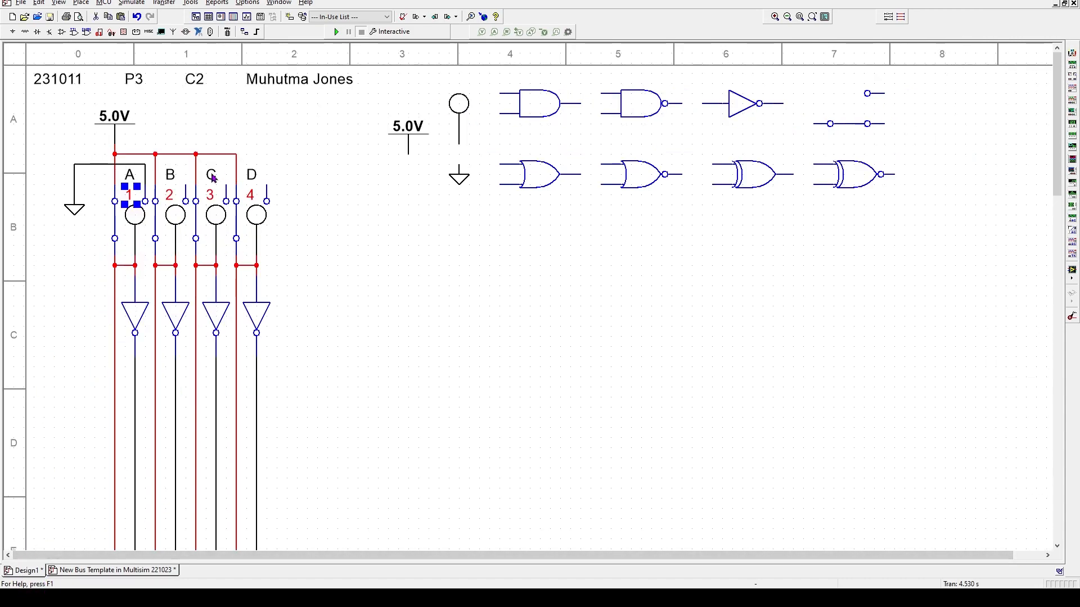
pyautogui.click(186, 201)
pyautogui.click(145, 164)
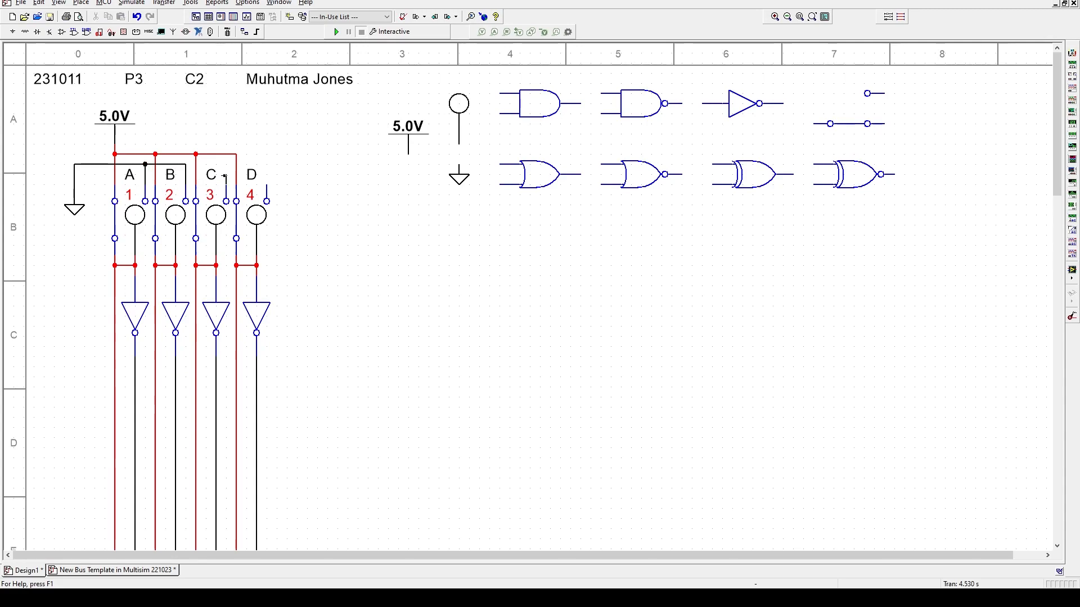
pyautogui.click(186, 164)
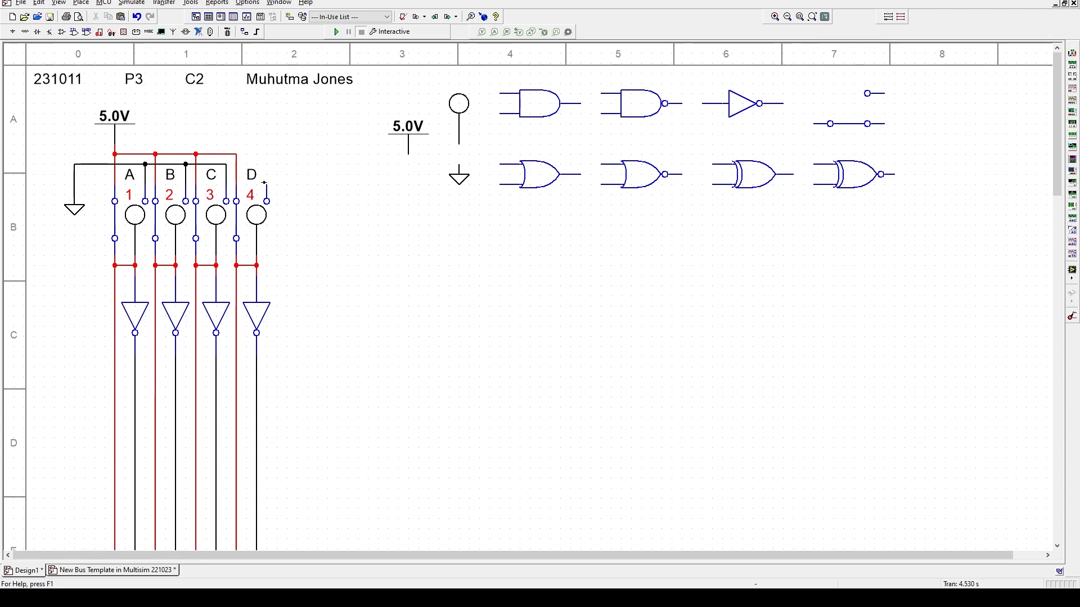
pyautogui.click(226, 165)
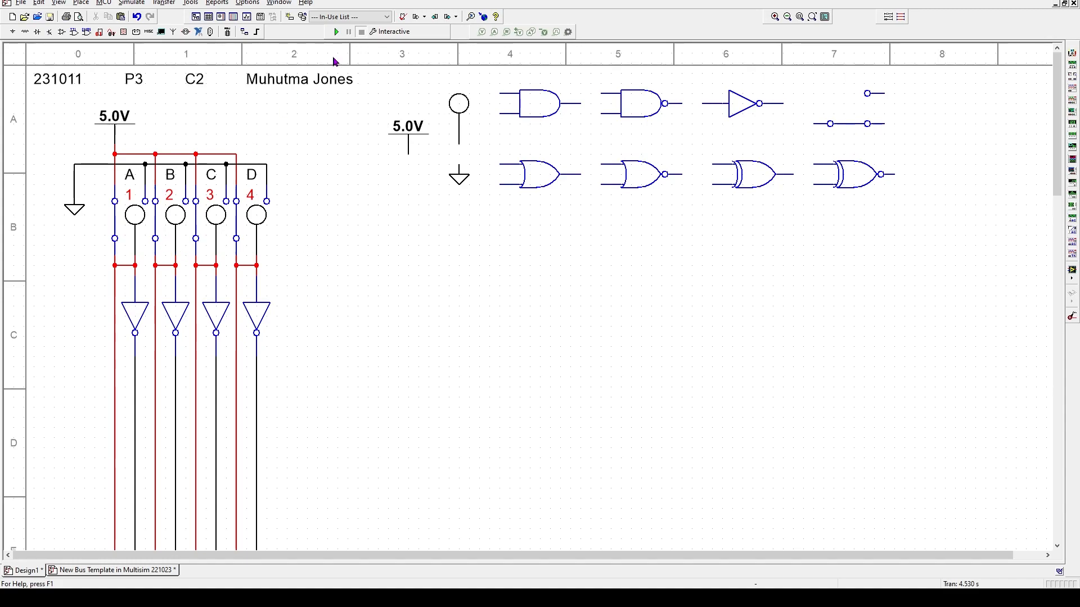
# - Run the simulation, close the results panel and toggle switch A with its key
pyautogui.click(335, 32)
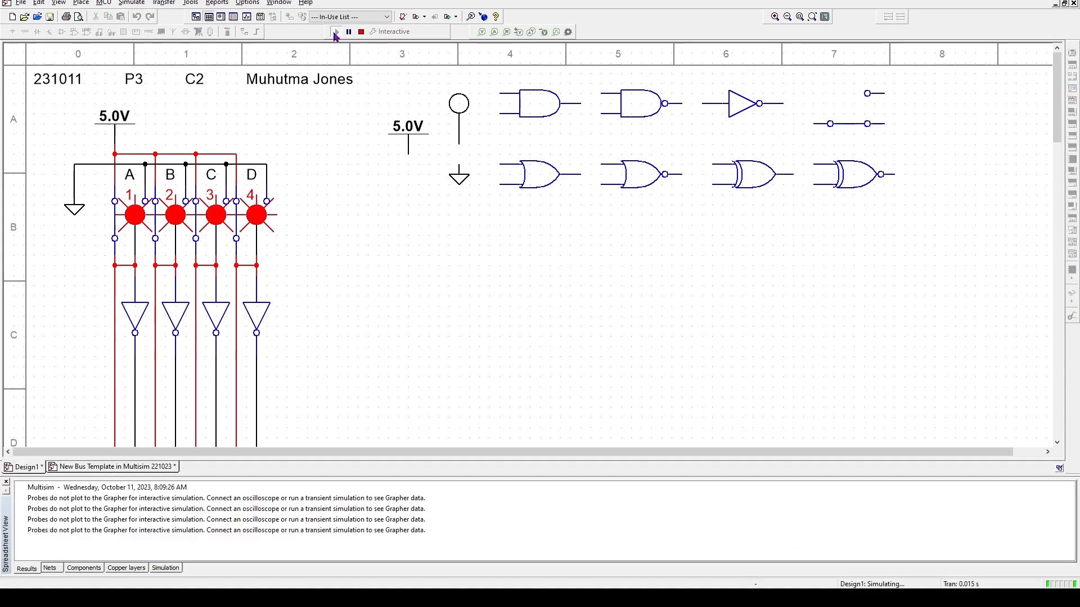
pyautogui.click(7, 484)
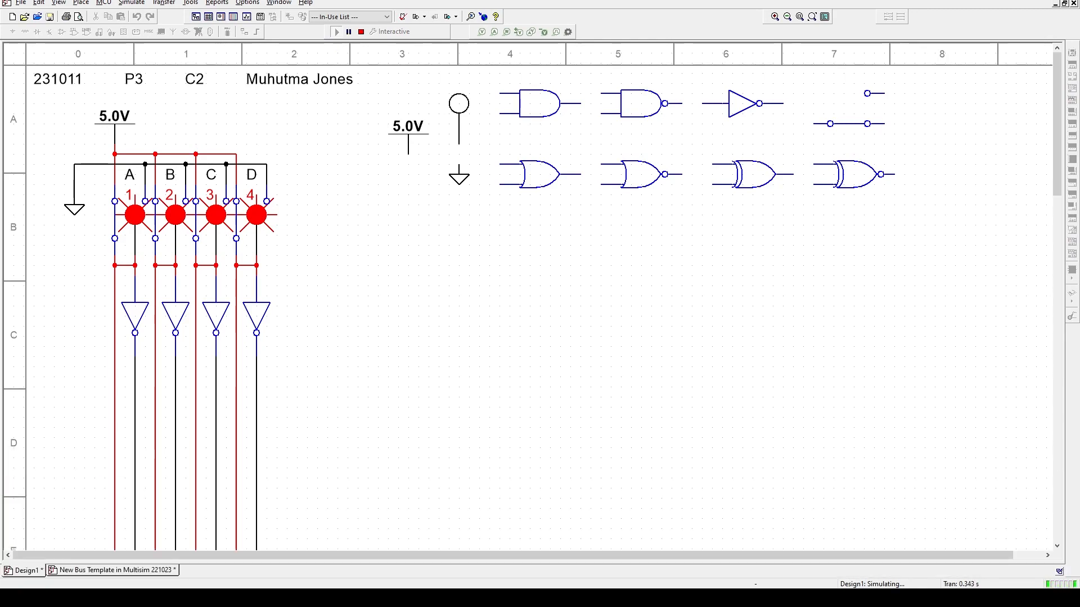
pyautogui.press('a')
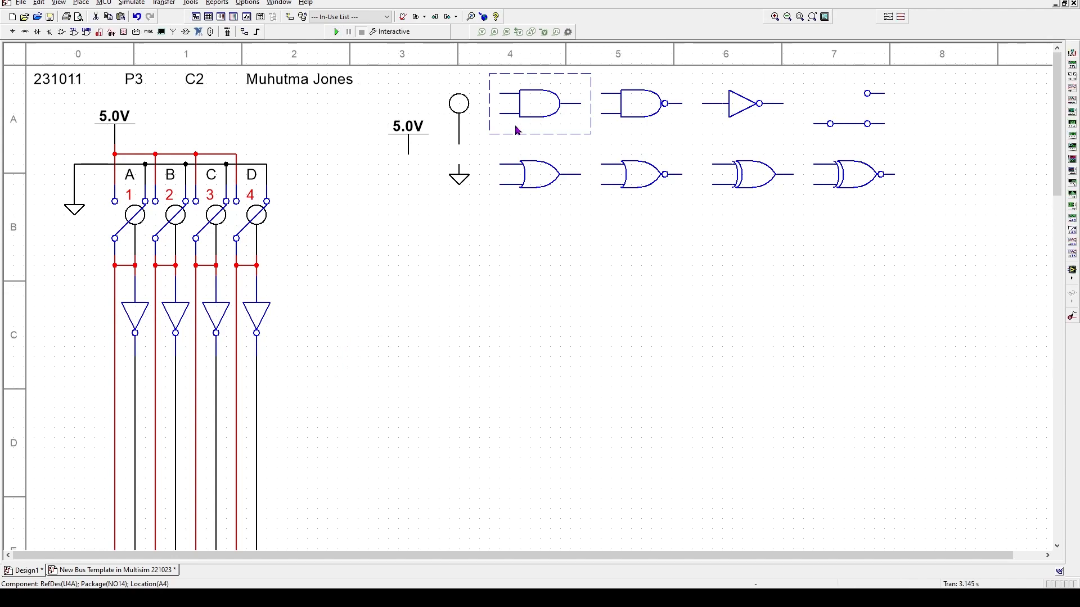
# - Paste two AND gates right of the inverters and an OR gate to their right
pyautogui.hotkey('ctrl', 'v')
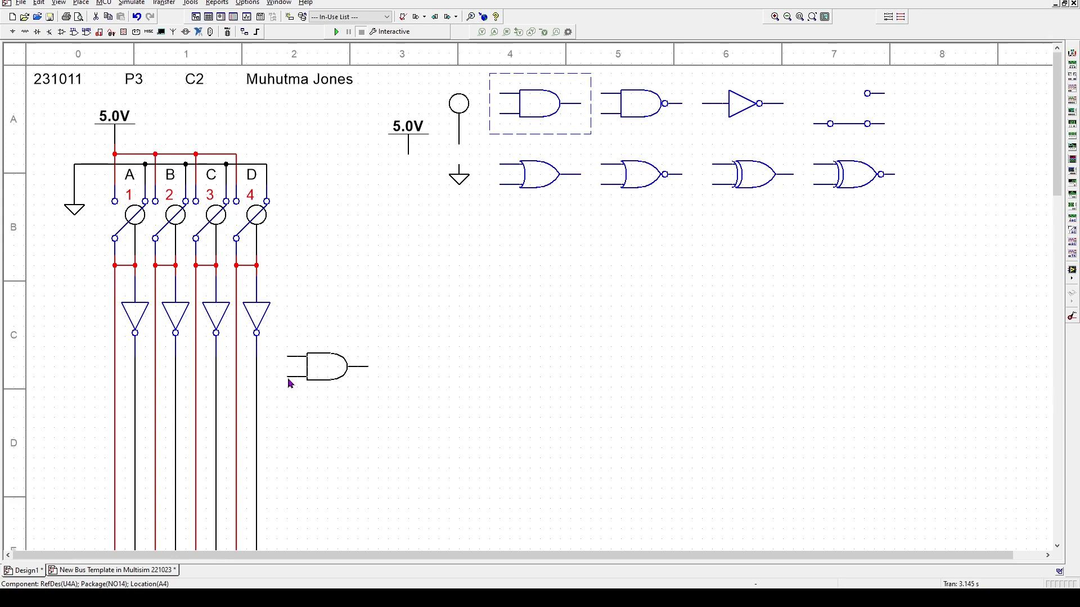
pyautogui.click(292, 393)
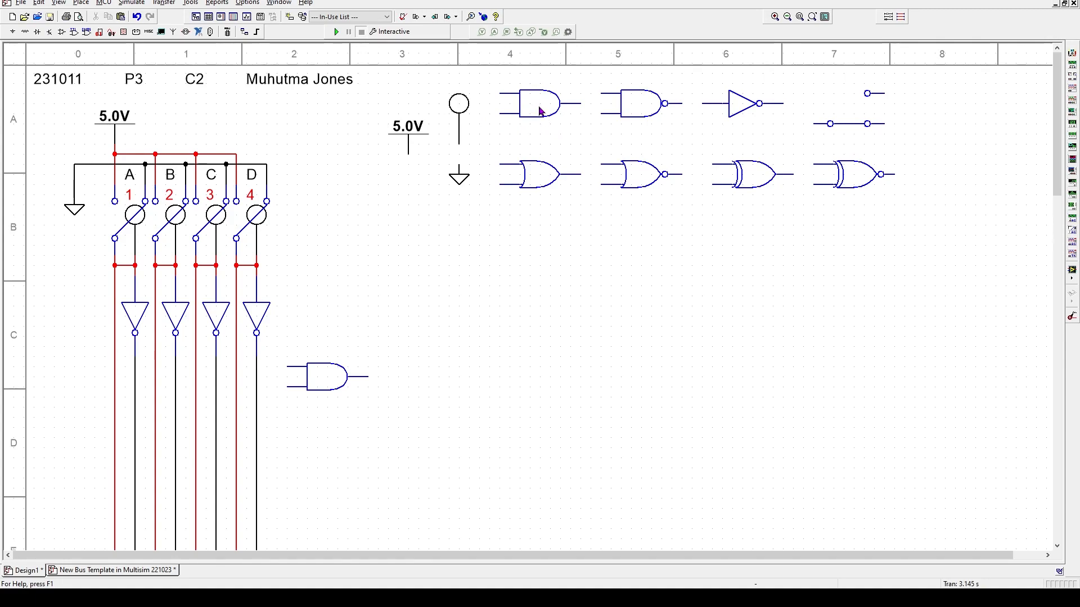
pyautogui.hotkey('ctrl', 'v')
pyautogui.click(290, 442)
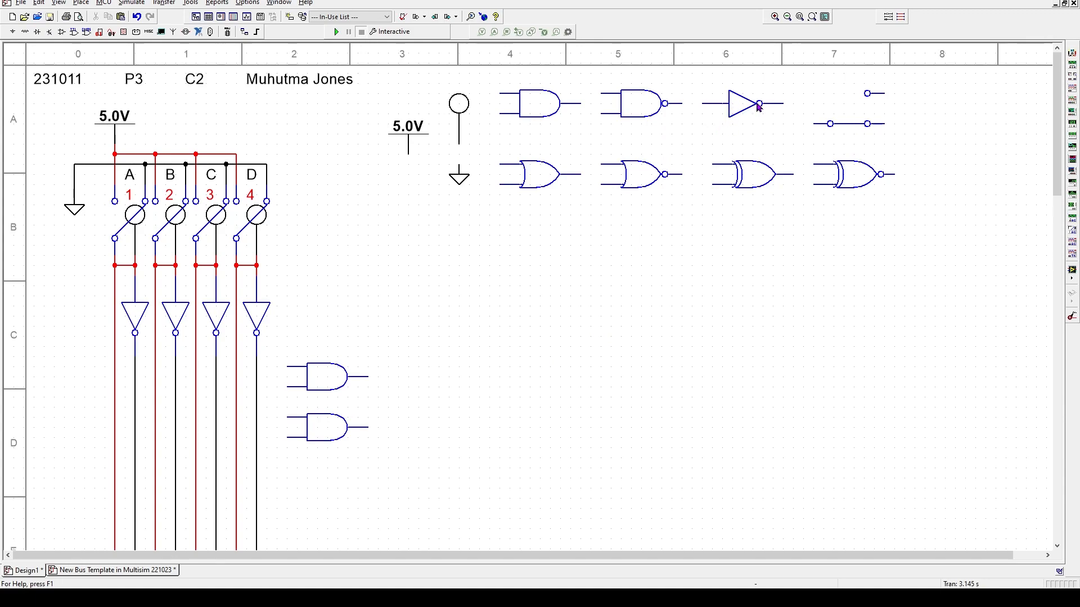
pyautogui.click(545, 180)
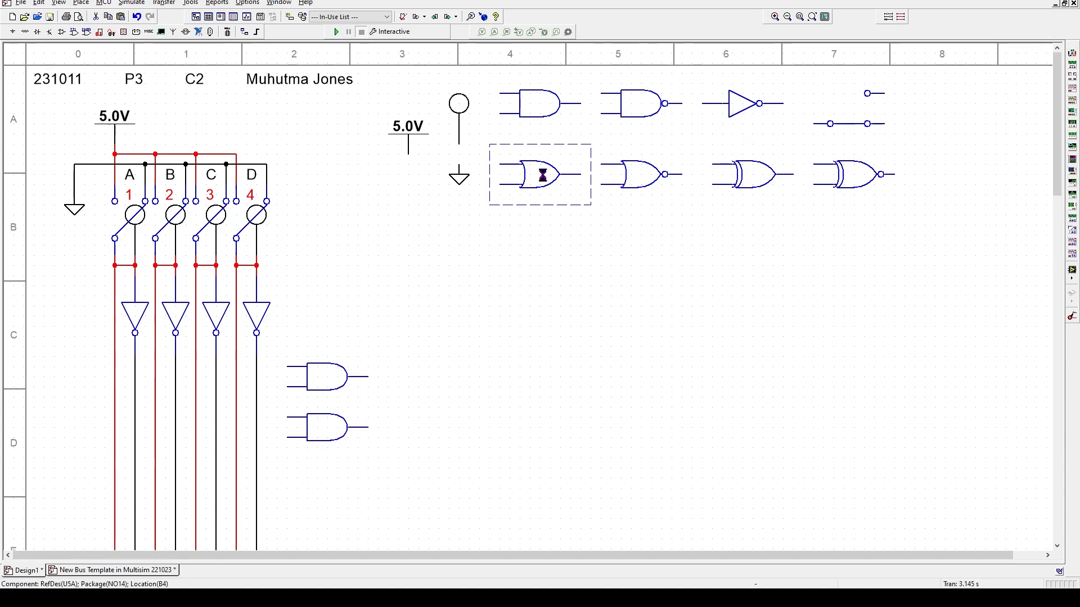
pyautogui.hotkey('ctrl', 'c')
pyautogui.hotkey('ctrl', 'v')
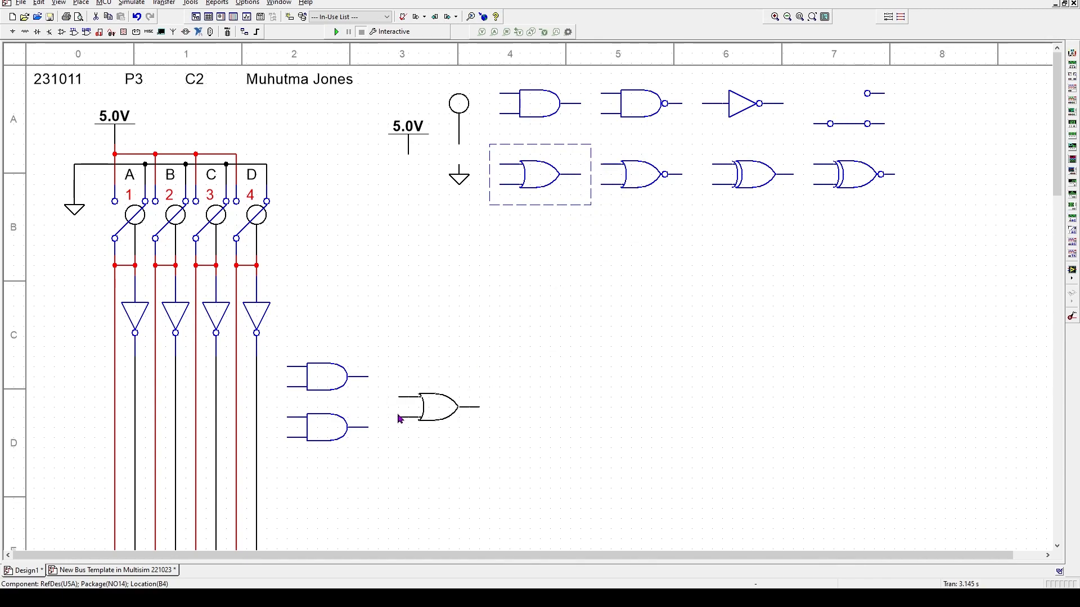
pyautogui.click(388, 417)
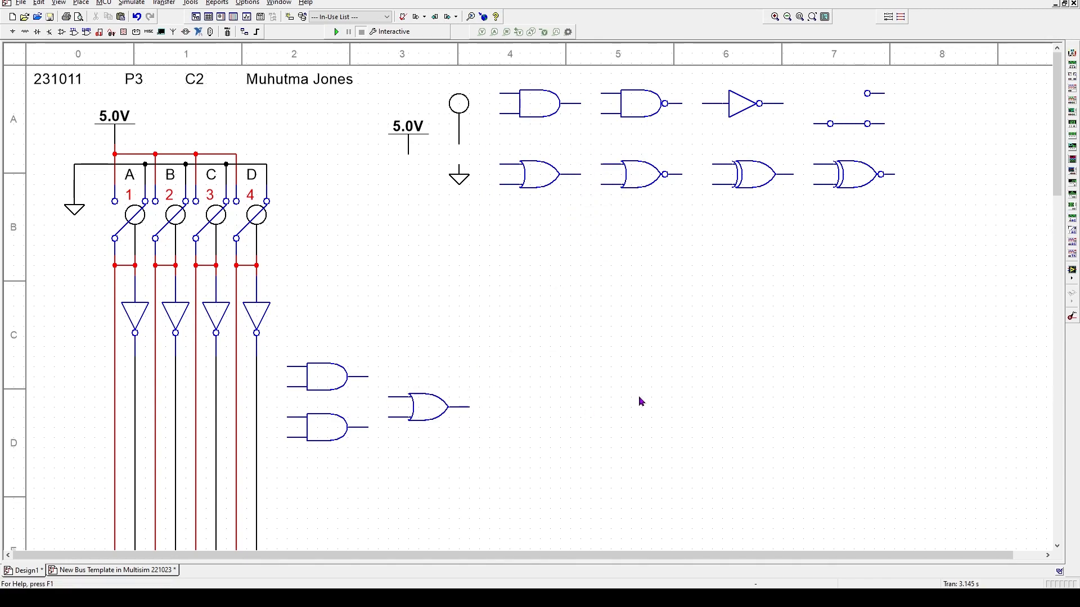
# - Paste a copy of the template probe to the right of the gates
pyautogui.click(459, 108)
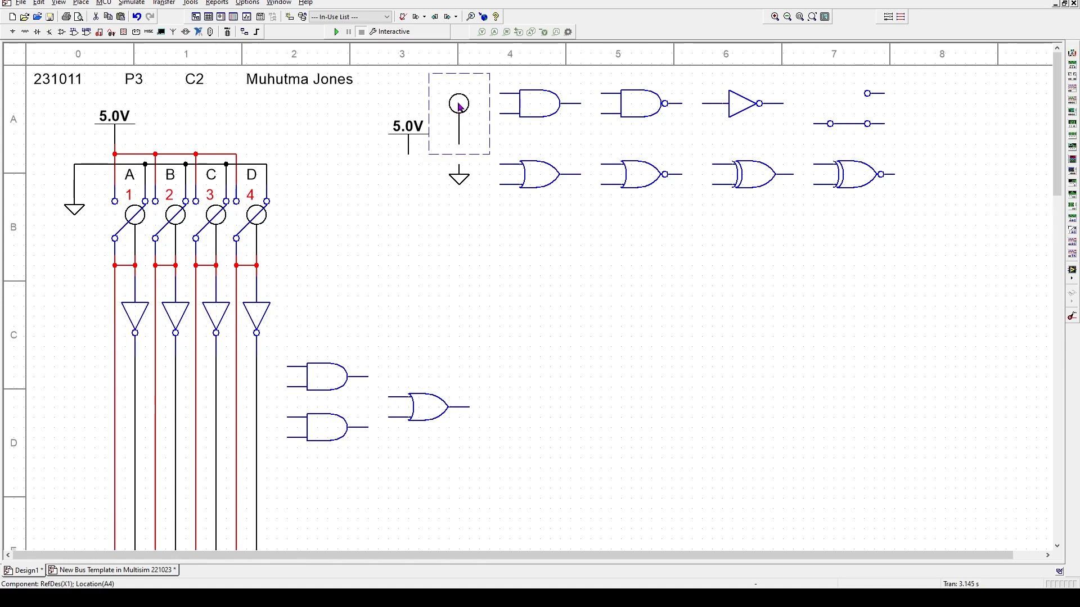
pyautogui.hotkey('ctrl', 'v')
pyautogui.click(500, 351)
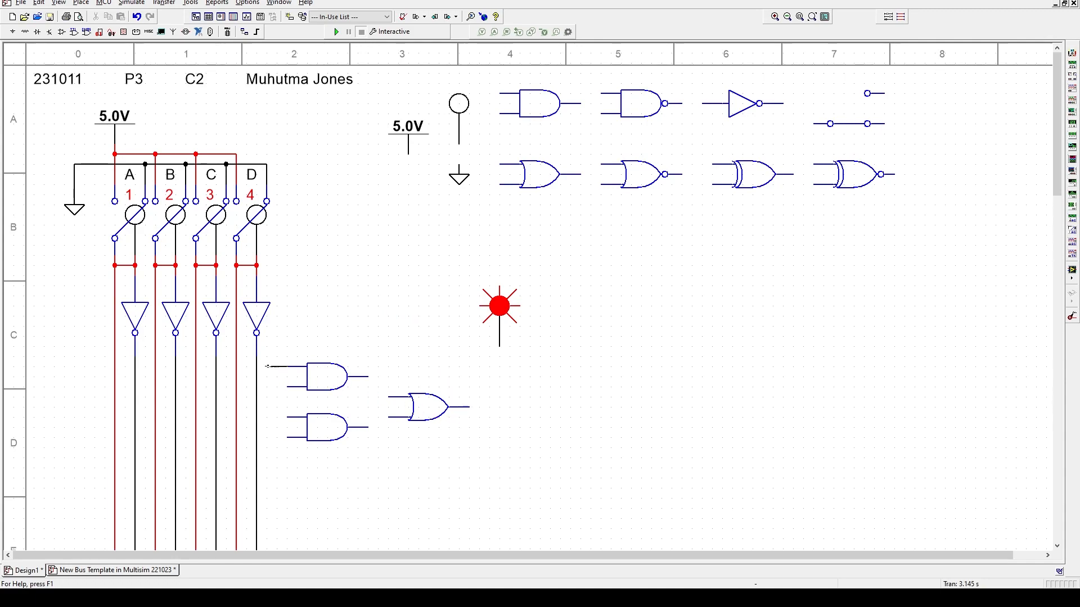
# - Wire the upper AND gate's inputs to the switch lines, including B, and the lower AND gate's to C and A
pyautogui.click(257, 366)
pyautogui.click(285, 385)
pyautogui.click(154, 387)
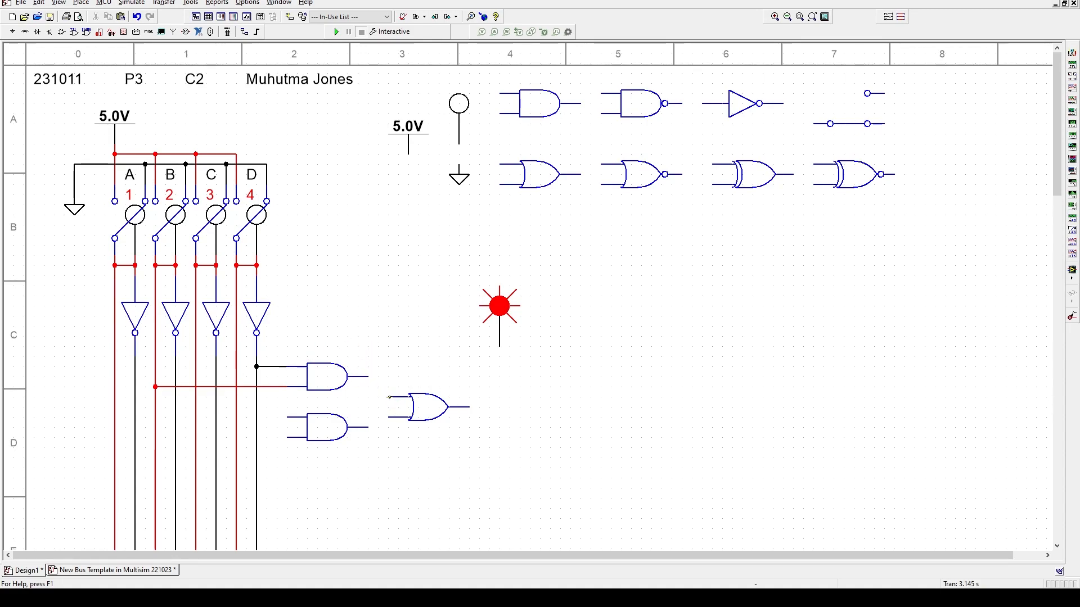
pyautogui.click(287, 419)
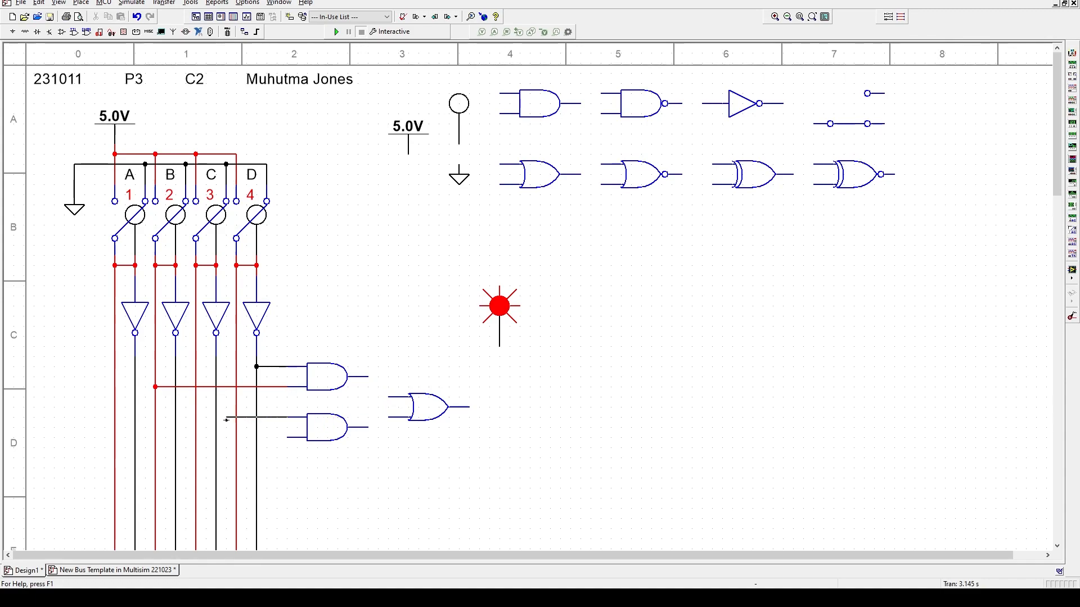
pyautogui.click(216, 418)
pyautogui.click(288, 438)
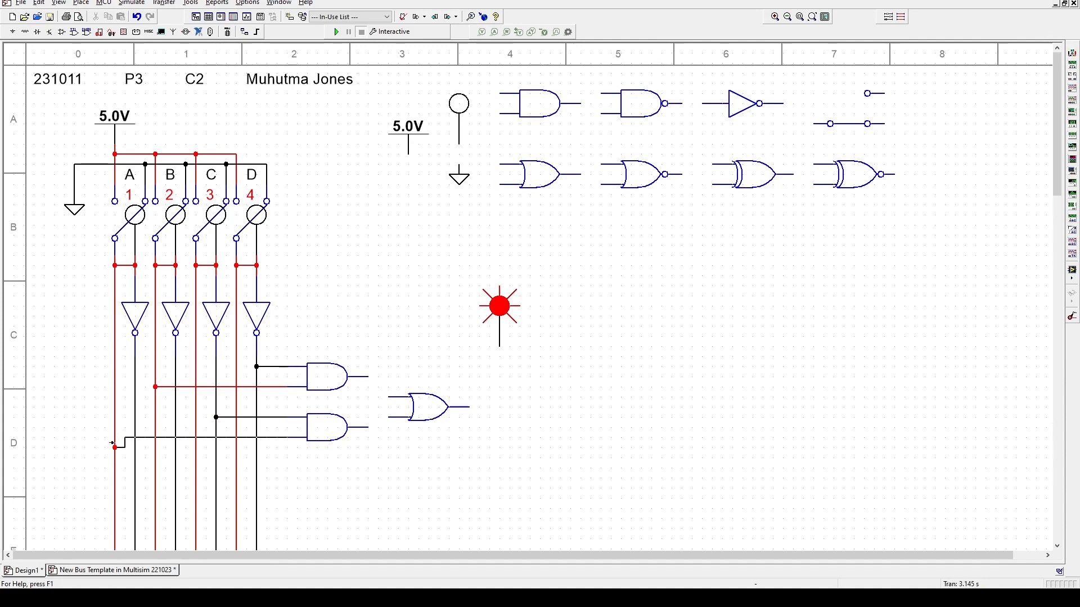
pyautogui.click(115, 438)
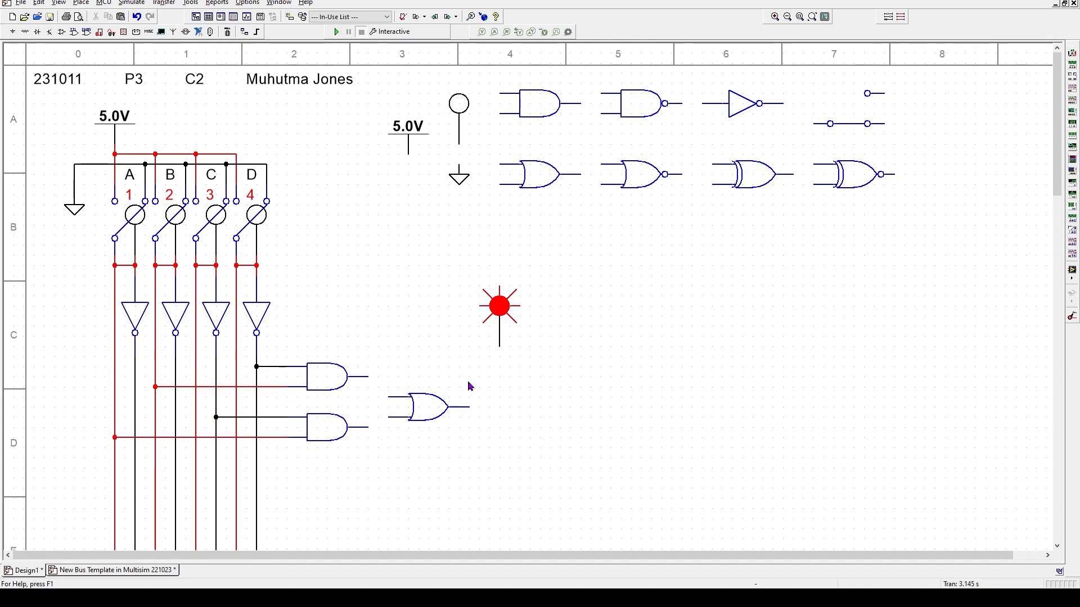
# - Connect both AND gate outputs to the OR gate's two inputs
pyautogui.click(368, 377)
pyautogui.click(387, 397)
pyautogui.click(368, 427)
pyautogui.click(388, 417)
pyautogui.click(434, 411)
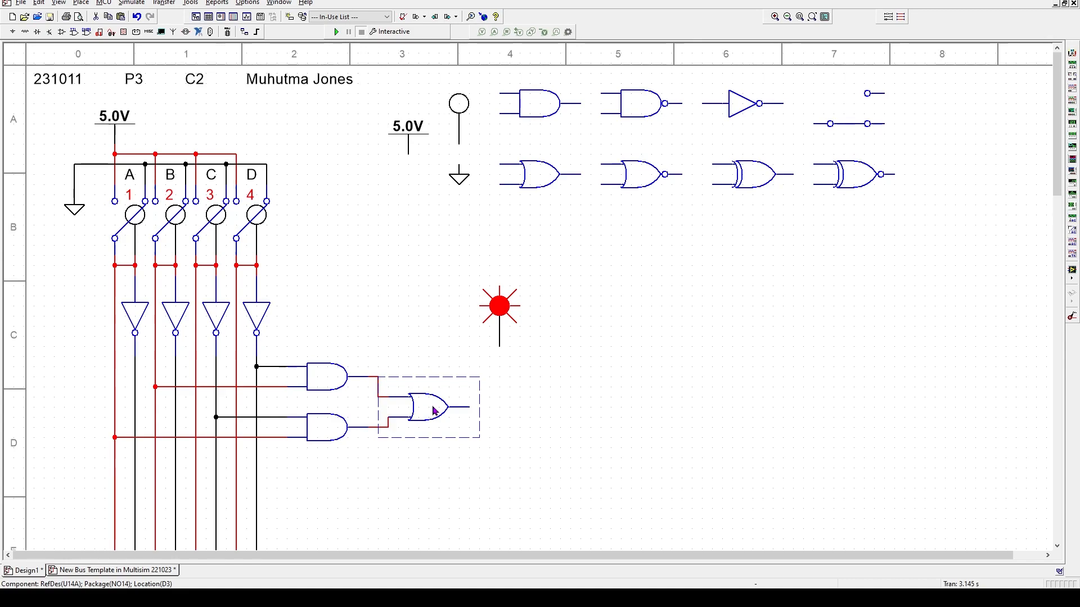
# - Delete the lower AND gate's input wires and move it and the OR gate up one grid step
pyautogui.press('Up')
pyautogui.press('Down')
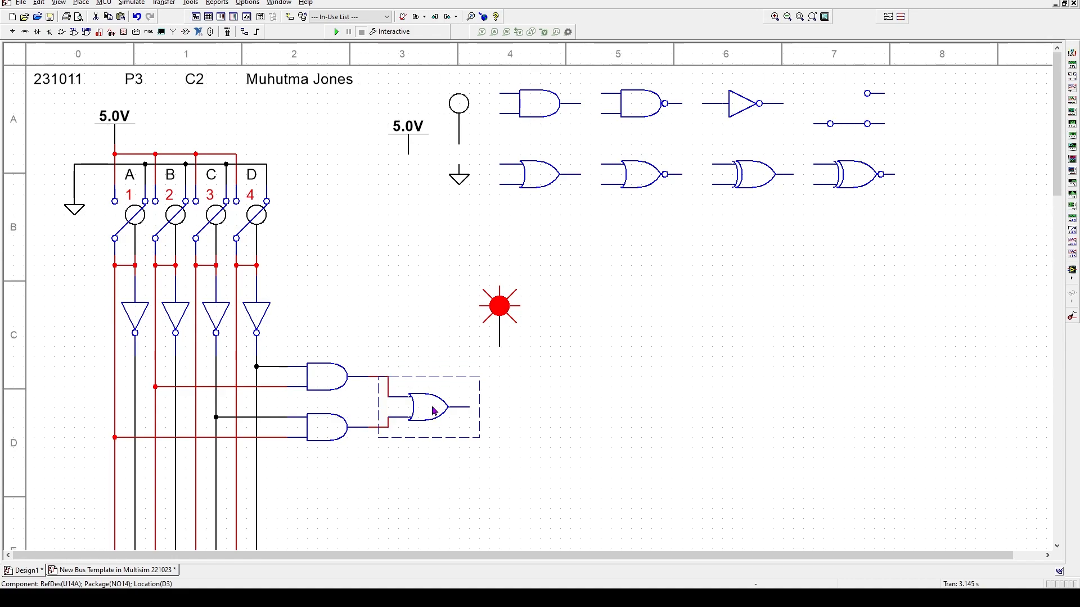
pyautogui.click(264, 417)
pyautogui.press('Delete')
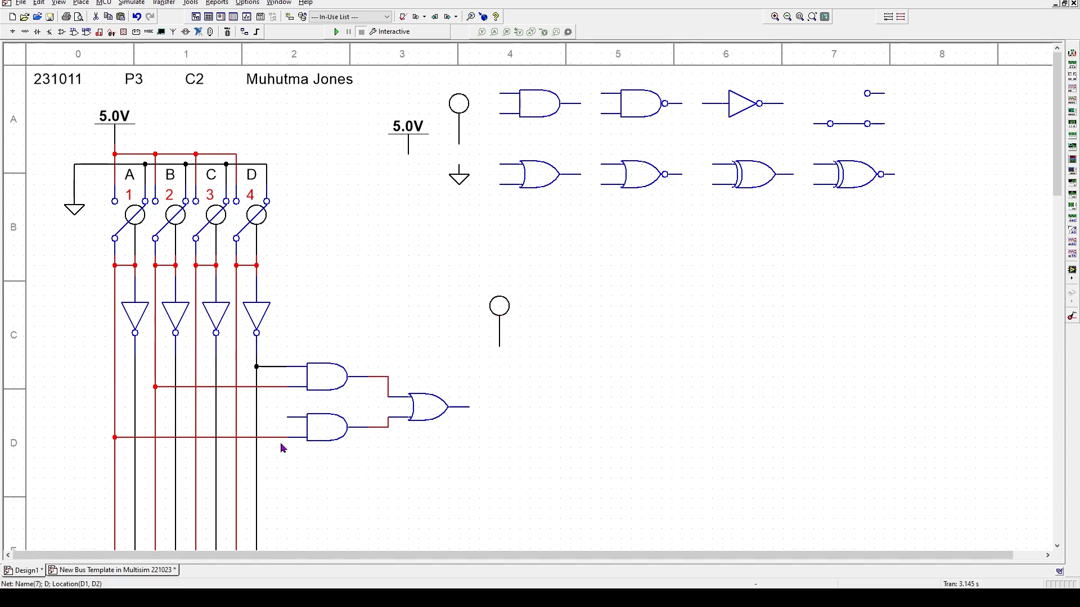
pyautogui.click(276, 437)
pyautogui.press('Delete')
pyautogui.click(332, 427)
pyautogui.press('Up')
pyautogui.click(422, 409)
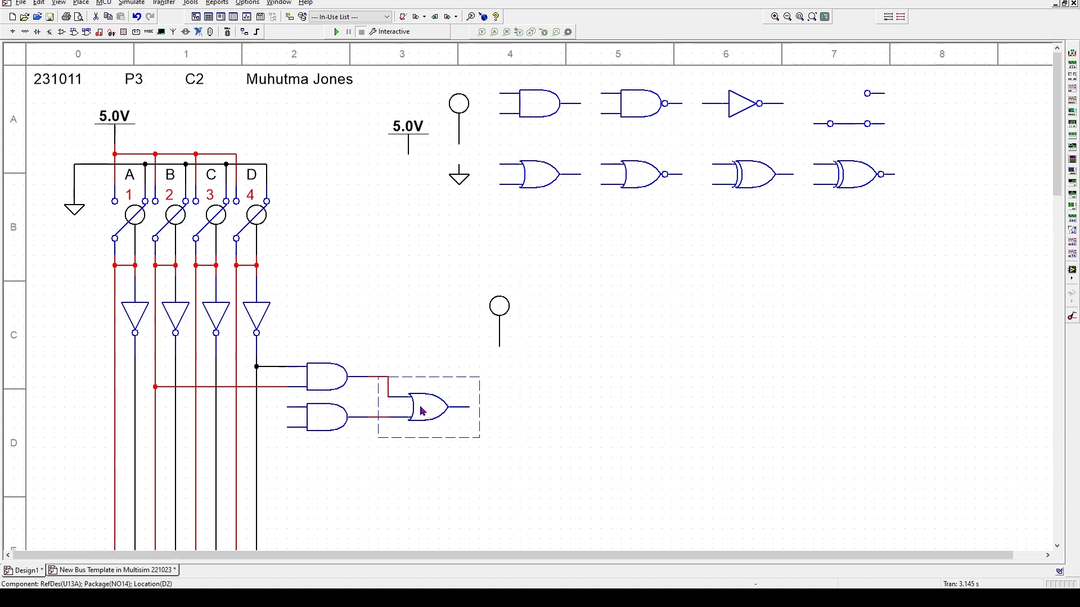
pyautogui.press('Up')
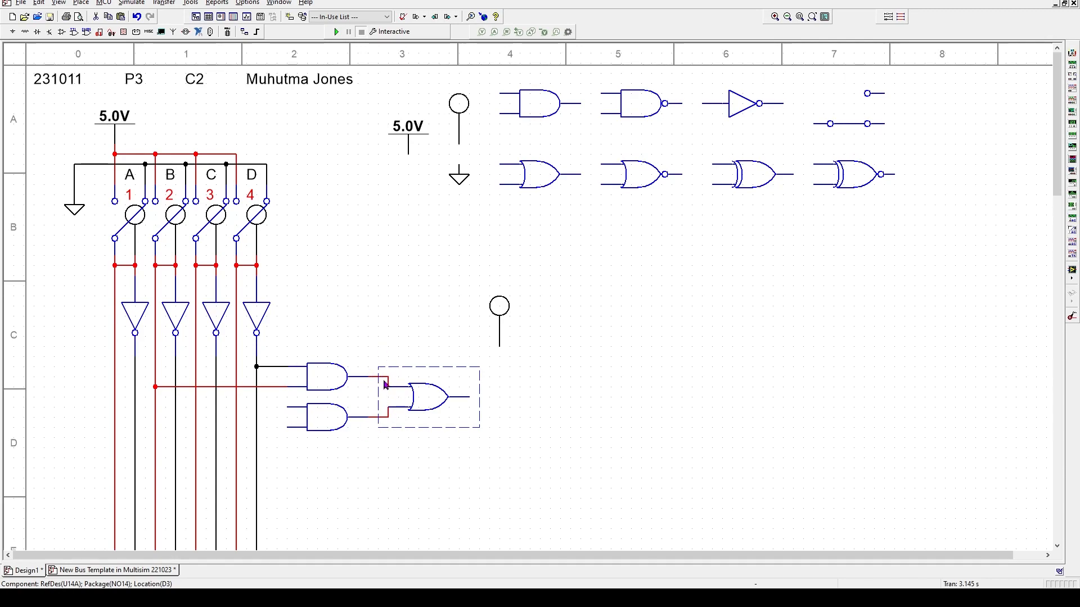
# - Rewire the lower AND inputs to the C and A lines and the OR output to the probe
pyautogui.click(288, 407)
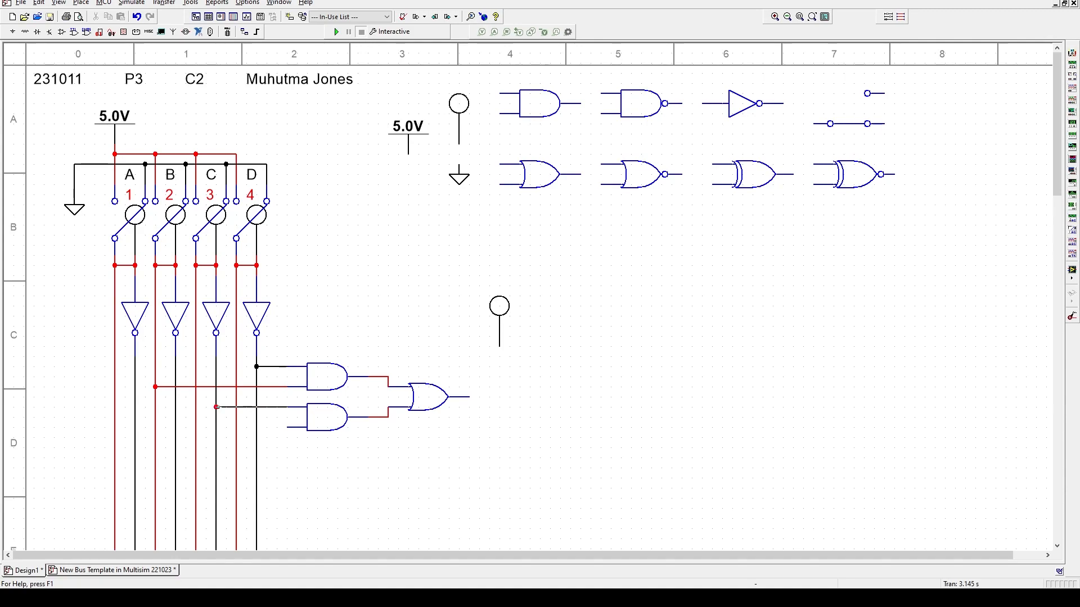
pyautogui.click(216, 406)
pyautogui.click(288, 427)
pyautogui.click(115, 428)
pyautogui.click(470, 397)
pyautogui.click(499, 346)
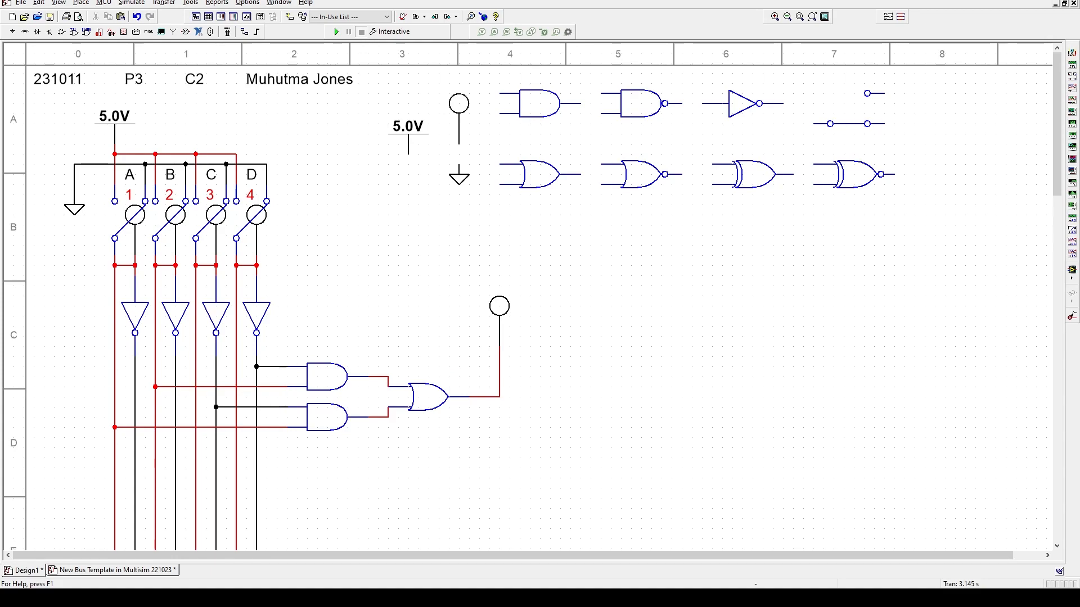
# - Run the simulation, close the results panel, and toggle switches D, C and B
pyautogui.click(340, 31)
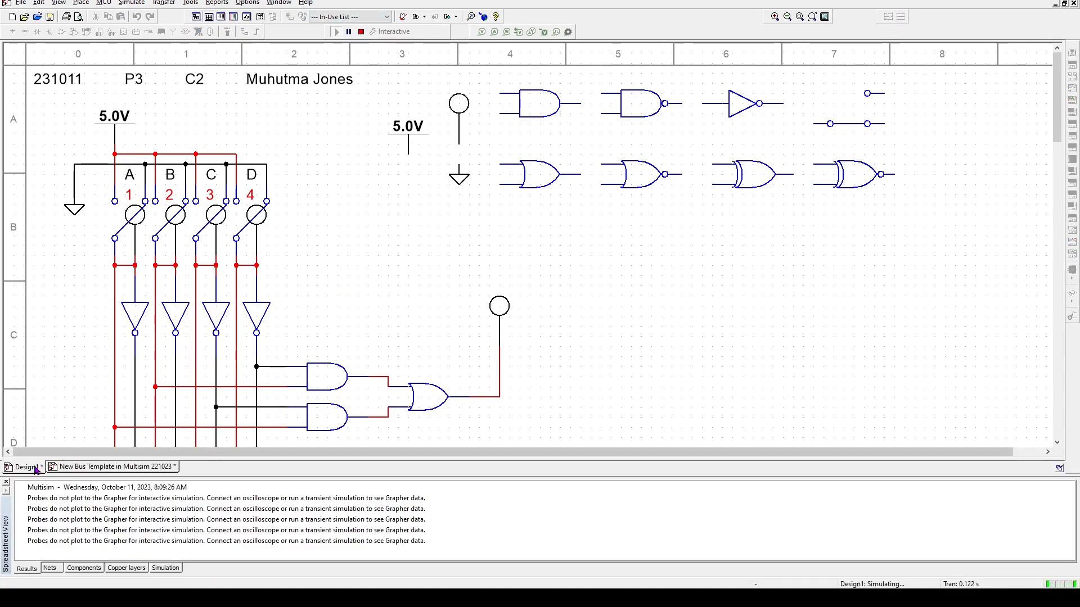
pyautogui.click(7, 483)
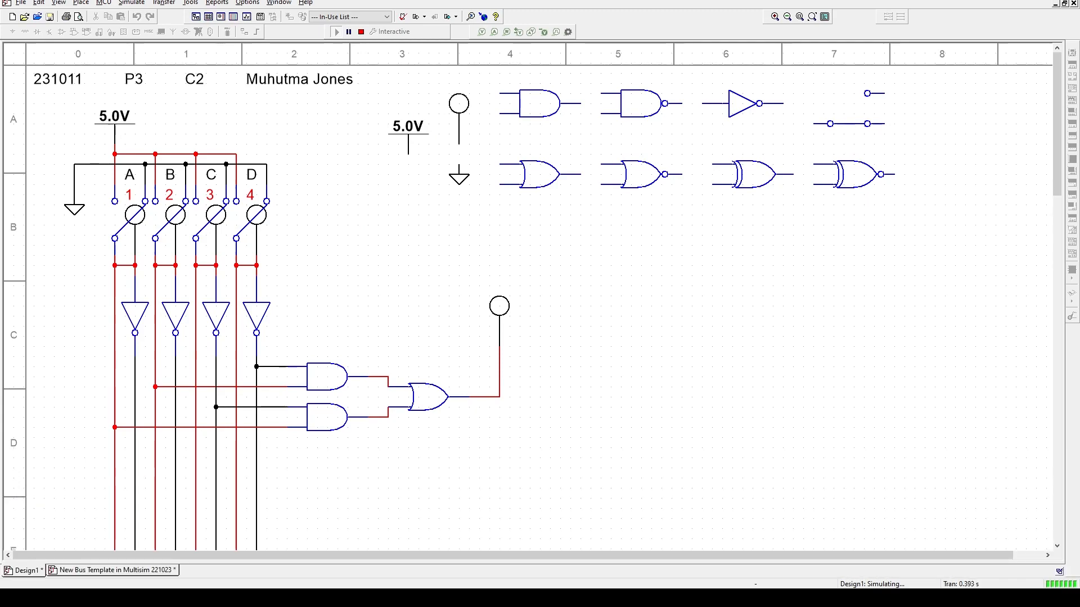
pyautogui.press('4')
pyautogui.press('3')
pyautogui.press('4')
pyautogui.press('4')
pyautogui.press('4')
pyautogui.press('3')
pyautogui.press('2')
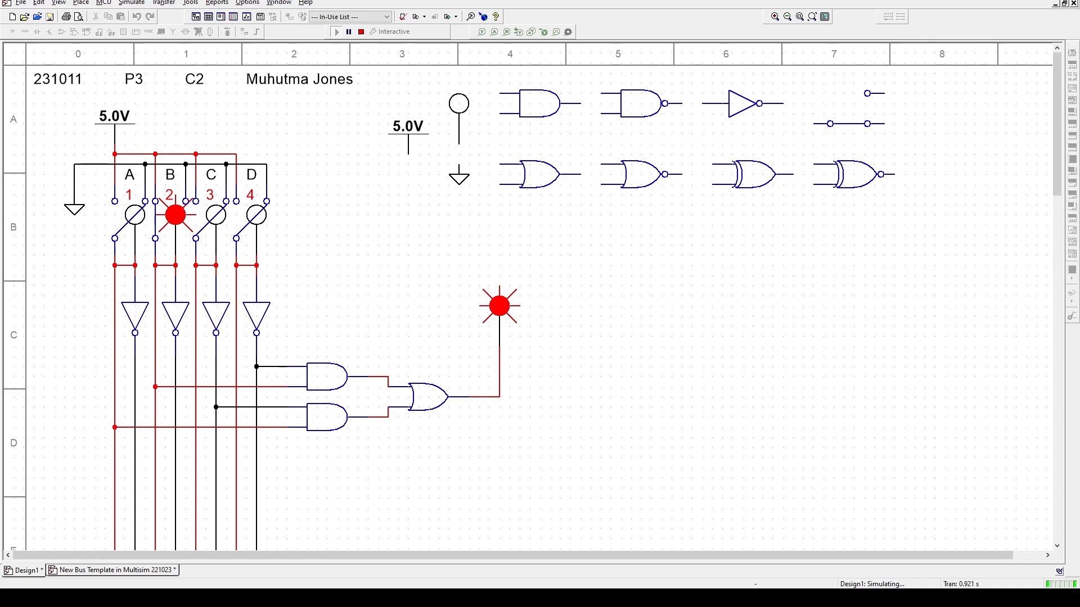
# - Step switches A–D through further combinations while watching the output probe
pyautogui.press('4')
pyautogui.press('4')
pyautogui.press('3')
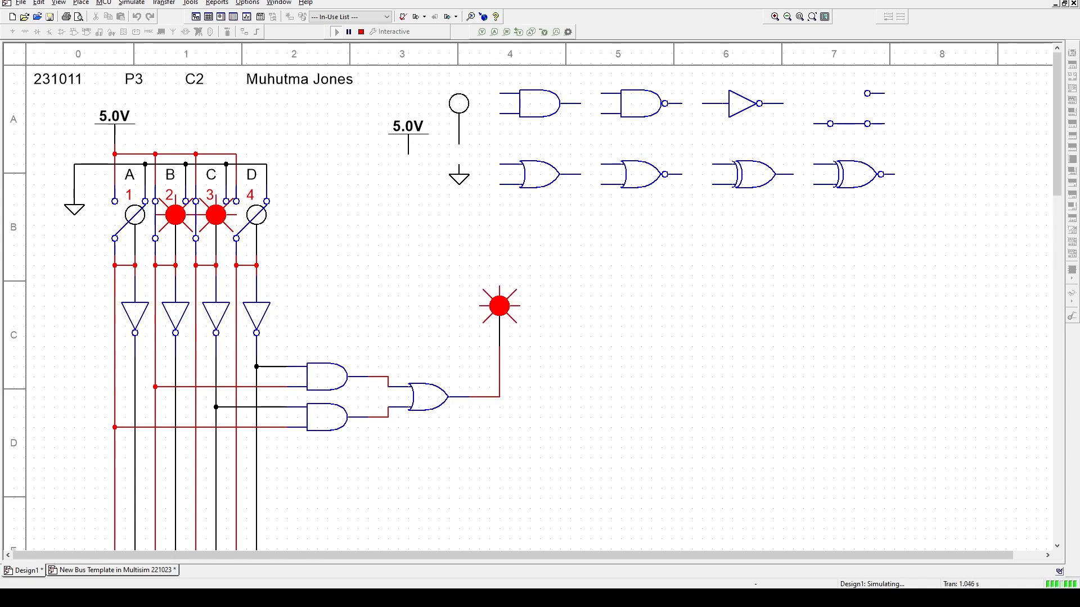
pyautogui.press('4')
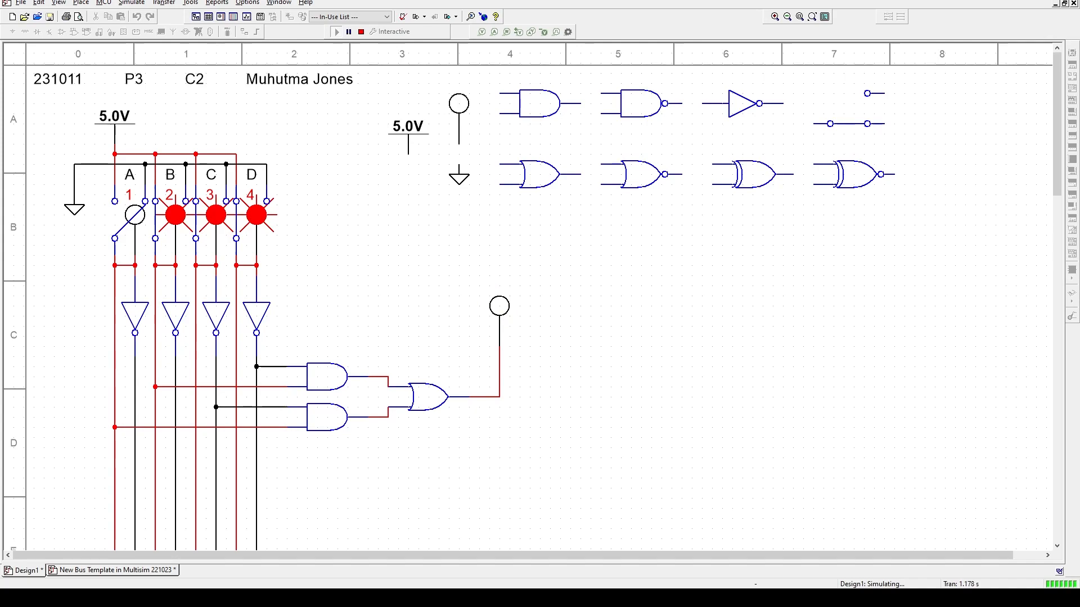
pyautogui.press('2')
pyautogui.press('3')
pyautogui.press('4')
pyautogui.press('1')
pyautogui.press('4')
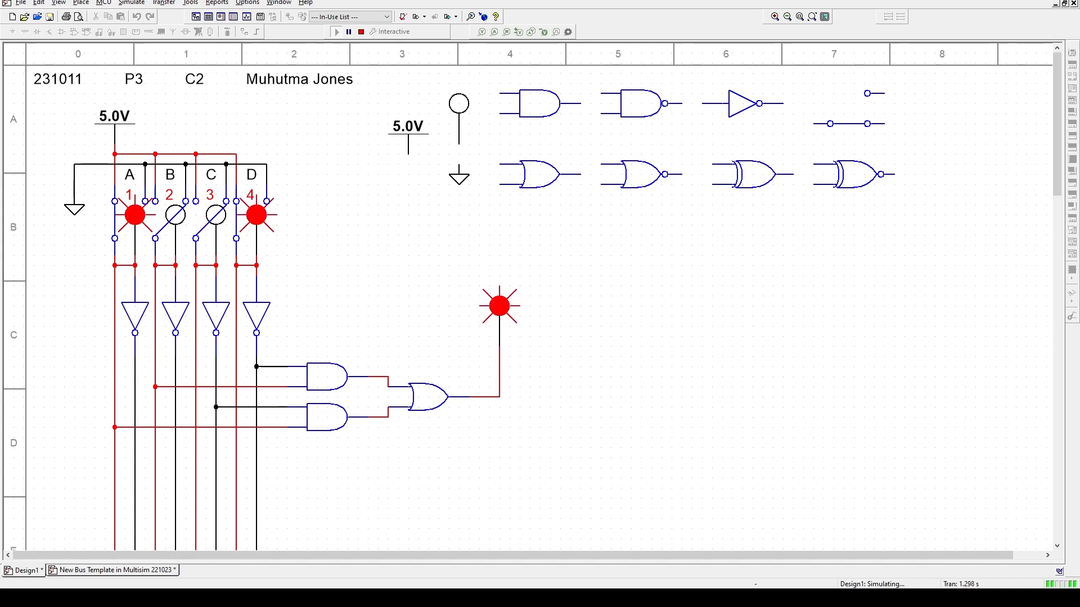
pyautogui.press('4')
pyautogui.press('3')
pyautogui.press('4')
pyautogui.press('2')
pyautogui.press('3')
pyautogui.press('4')
pyautogui.press('4')
pyautogui.press('4')
pyautogui.press('3')
pyautogui.press('4')
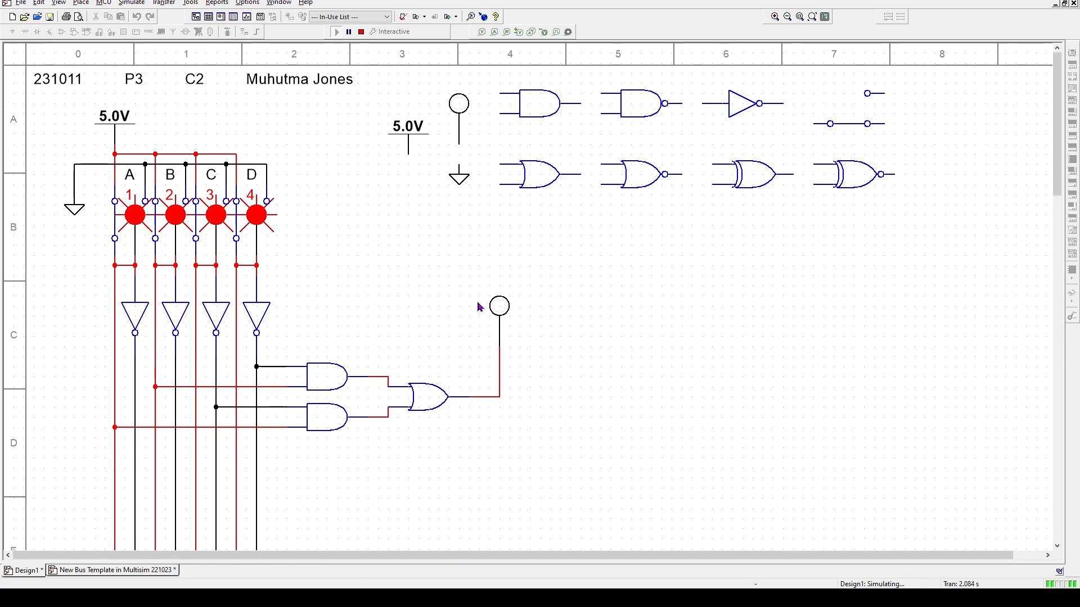
# - Stop the simulation, delete the OR-to-probe wire, and box-select both AND gates and the OR gate
pyautogui.click(497, 312)
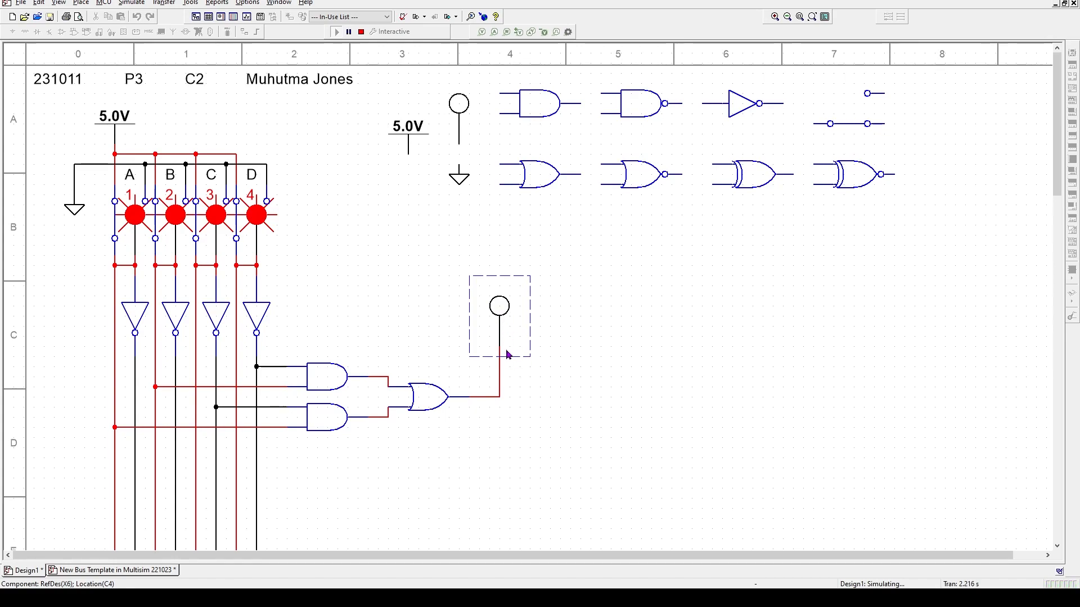
pyautogui.click(500, 383)
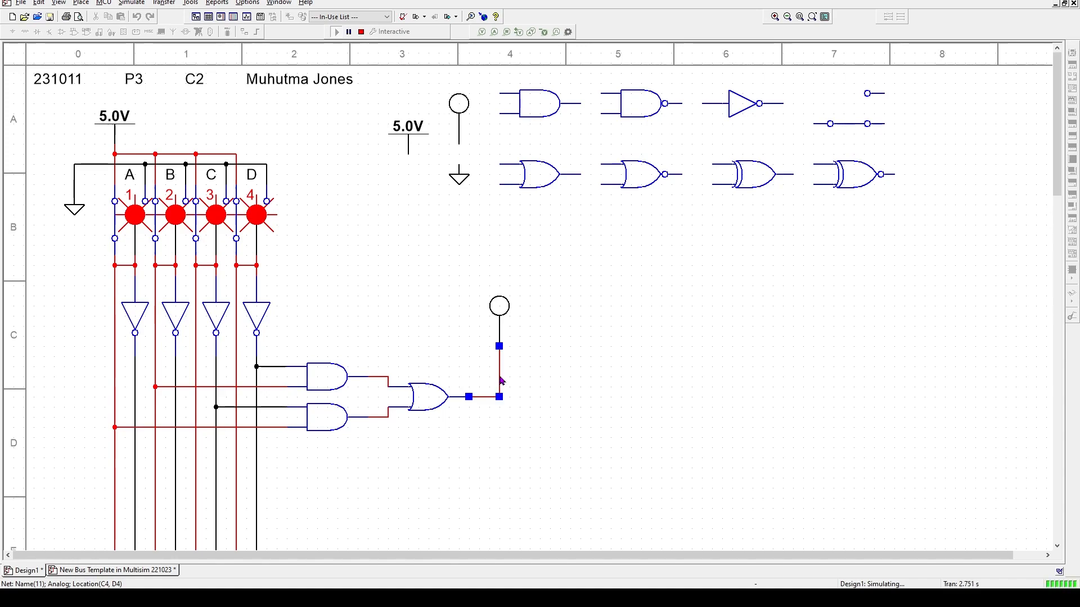
pyautogui.click(361, 31)
pyautogui.click(509, 374)
pyautogui.click(500, 377)
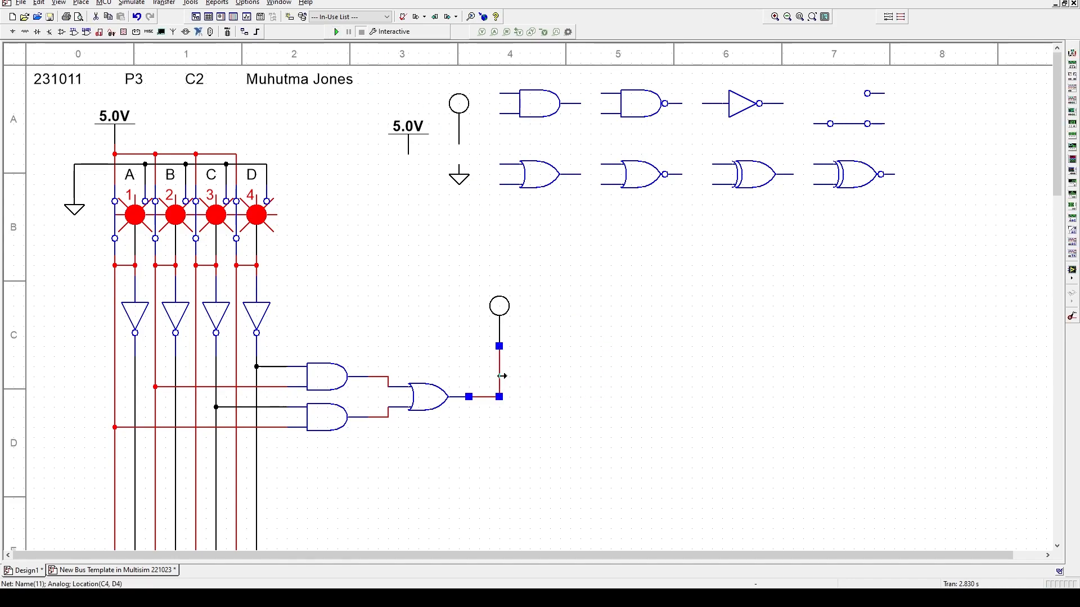
pyautogui.press('Delete')
pyautogui.moveTo(502, 459); pyautogui.dragTo(291, 345)
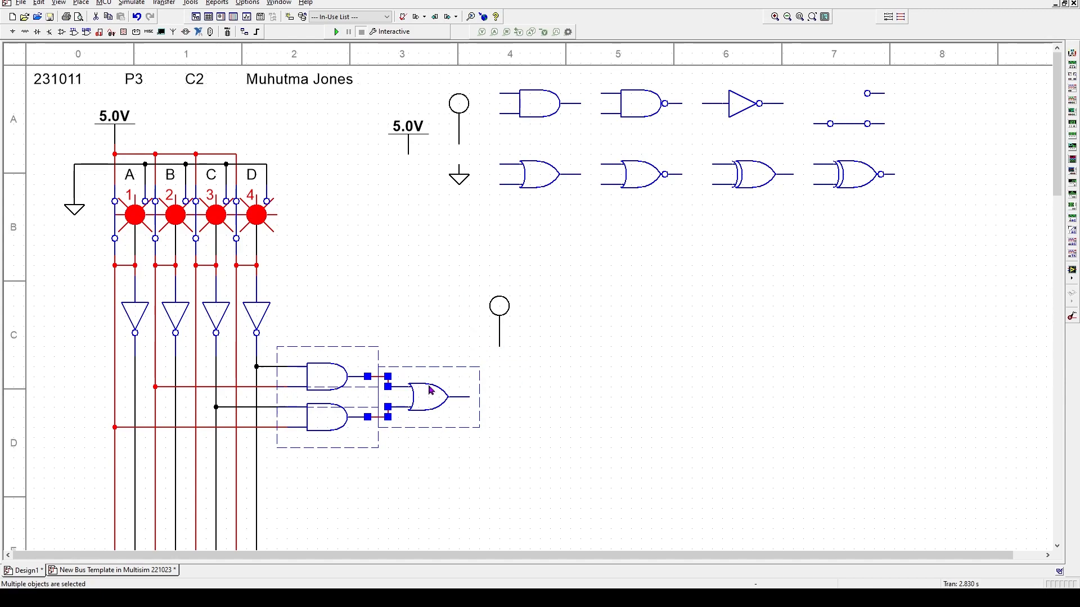
# - Paste a copy of the AND-OR gate group below the original
pyautogui.hotkey('ctrl', 'c')
pyautogui.hotkey('ctrl', 'v')
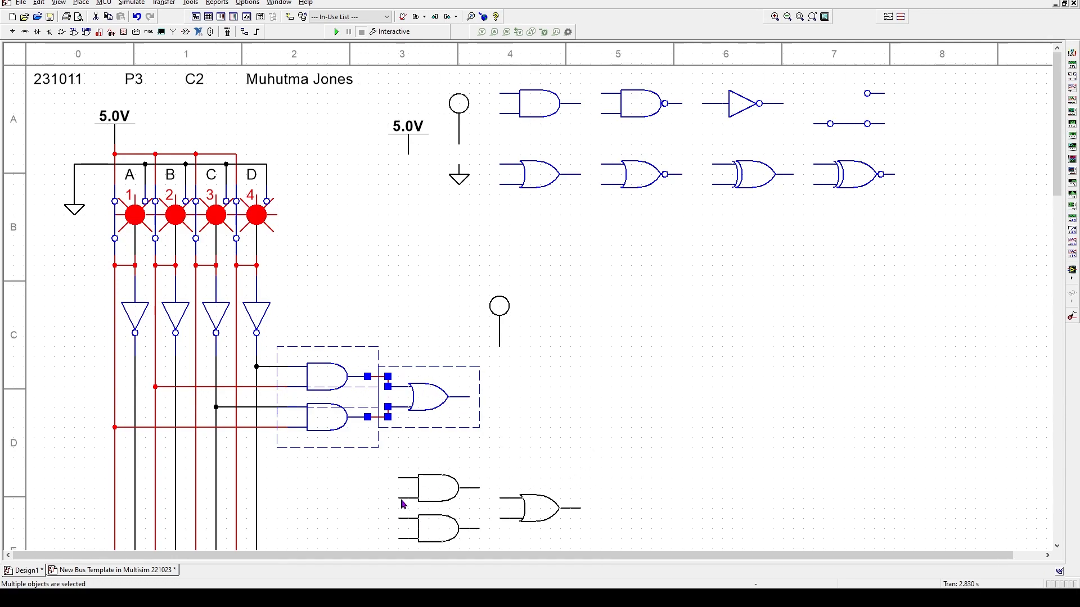
pyautogui.click(290, 492)
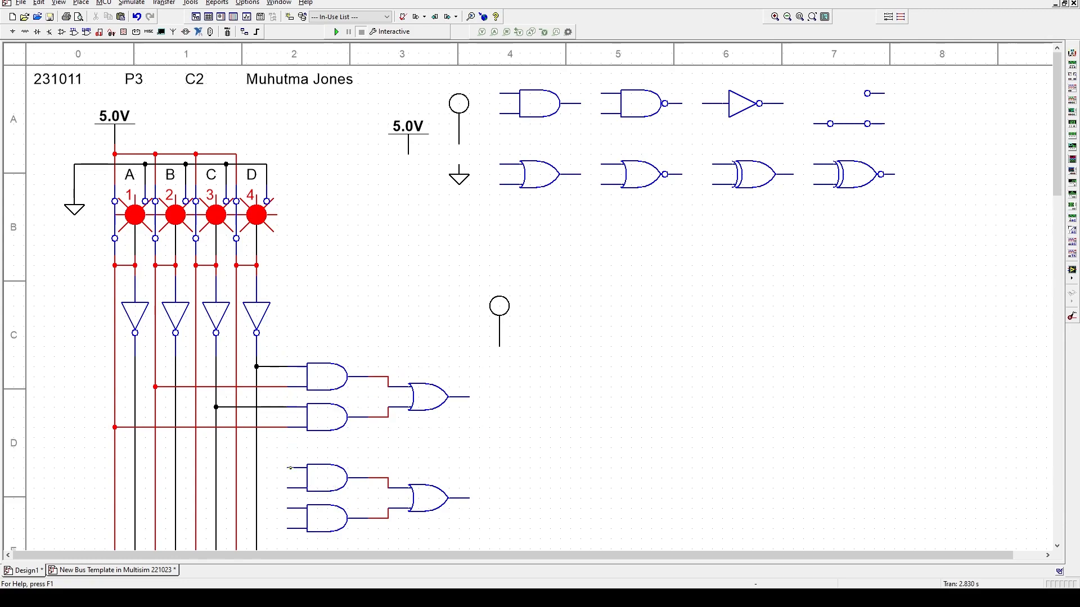
# - Wire the new AND gates' four inputs to the D, C, B and A lines
pyautogui.click(287, 468)
pyautogui.click(236, 468)
pyautogui.click(288, 487)
pyautogui.click(196, 488)
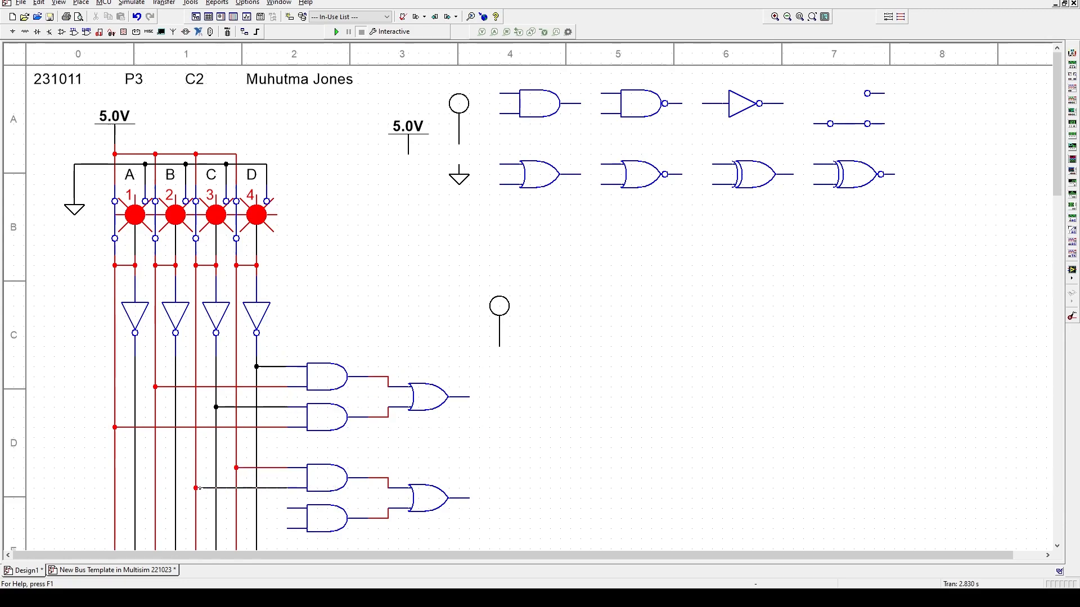
pyautogui.click(287, 508)
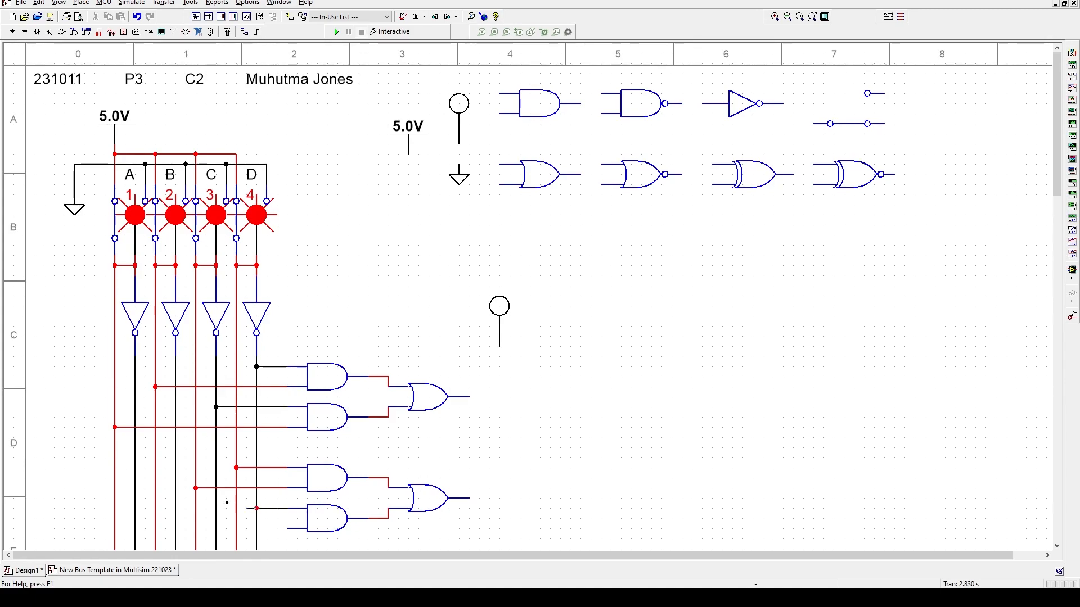
pyautogui.click(176, 509)
pyautogui.click(281, 528)
pyautogui.click(114, 529)
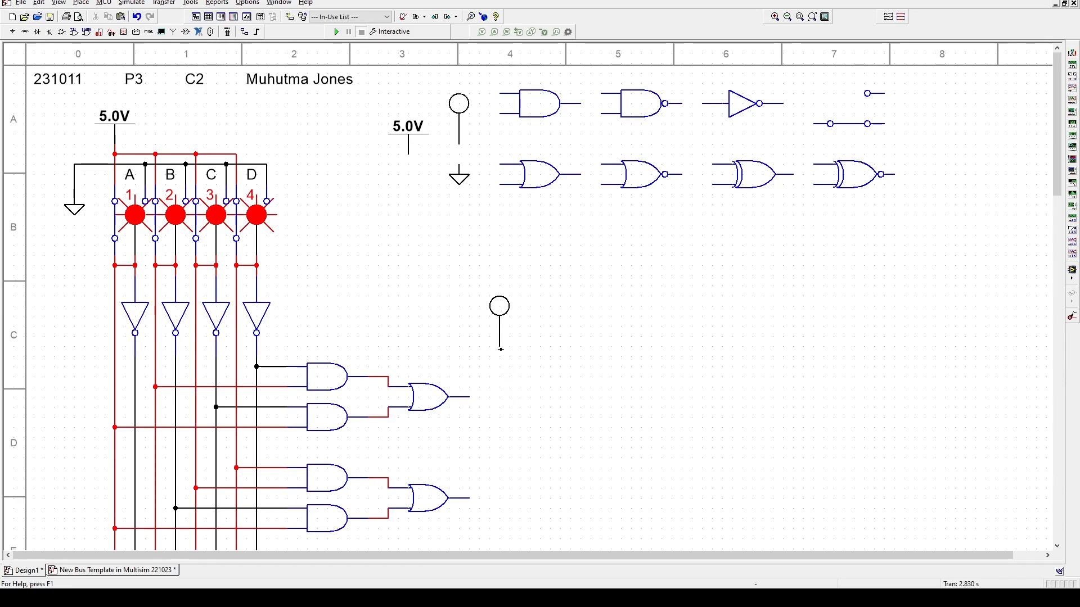
# - Reconnect the probe to the upper OR gate's output
pyautogui.click(501, 360)
pyautogui.click(470, 397)
pyautogui.click(453, 106)
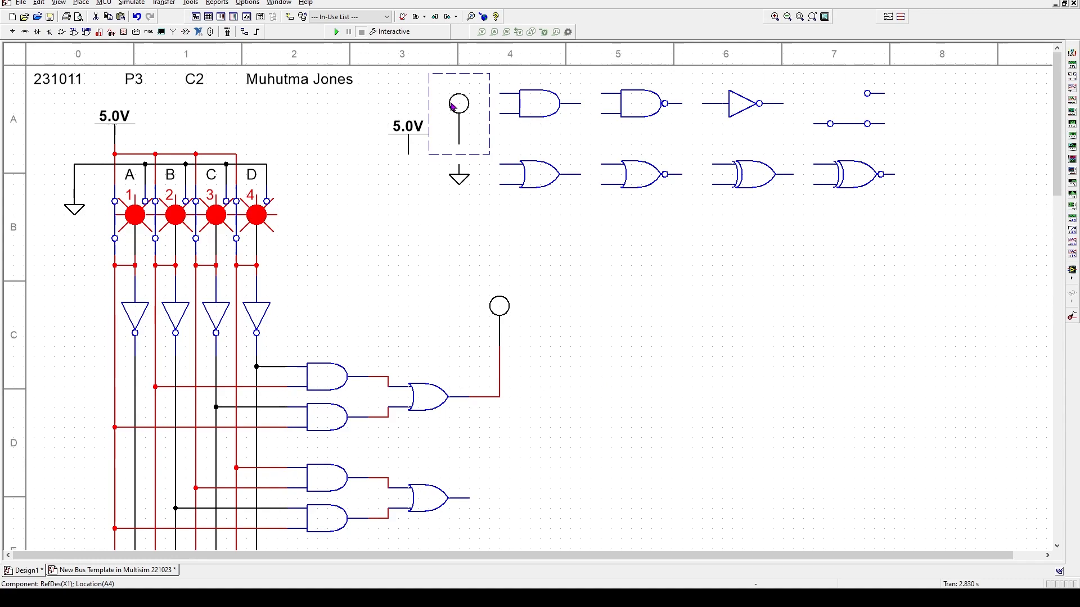
# - Place a probe copy beside the lower OR gate, wire its output to it, and run the simulation
pyautogui.hotkey('ctrl', 'c')
pyautogui.hotkey('ctrl', 'v')
pyautogui.click(484, 485)
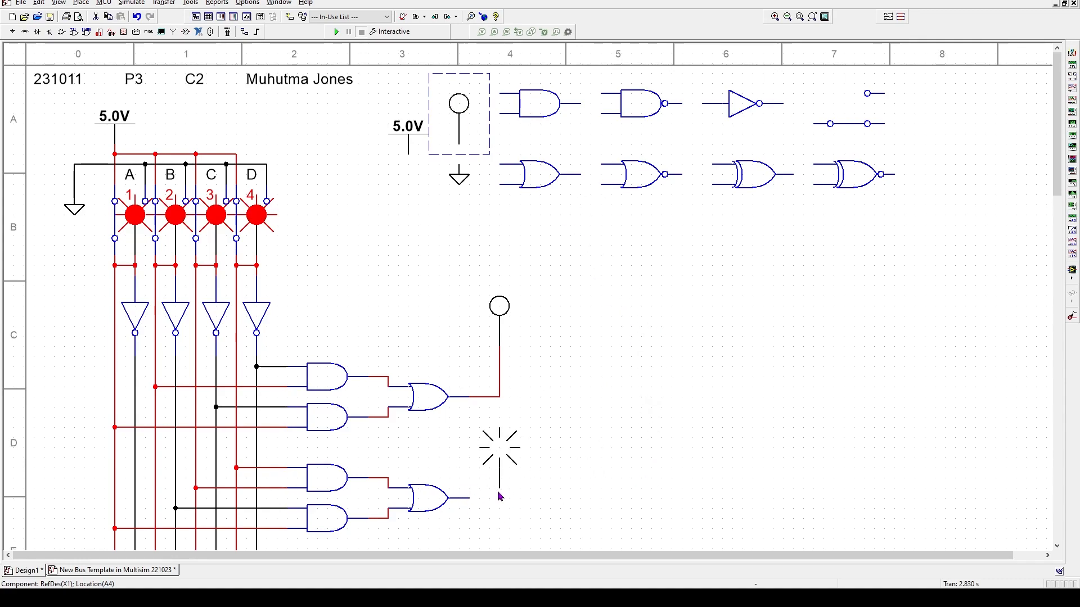
pyautogui.click(501, 494)
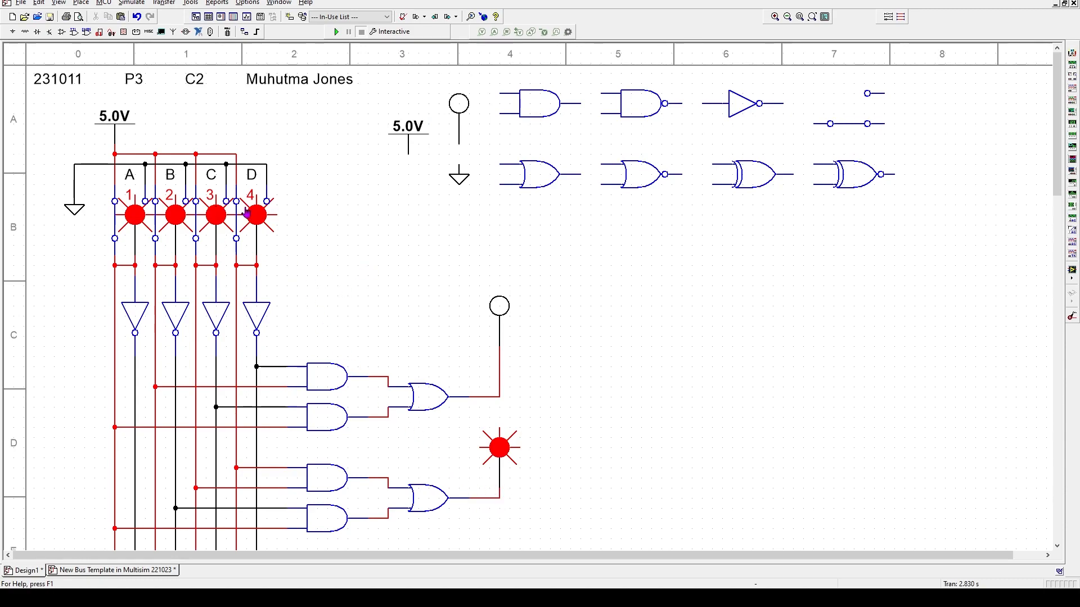
pyautogui.click(336, 32)
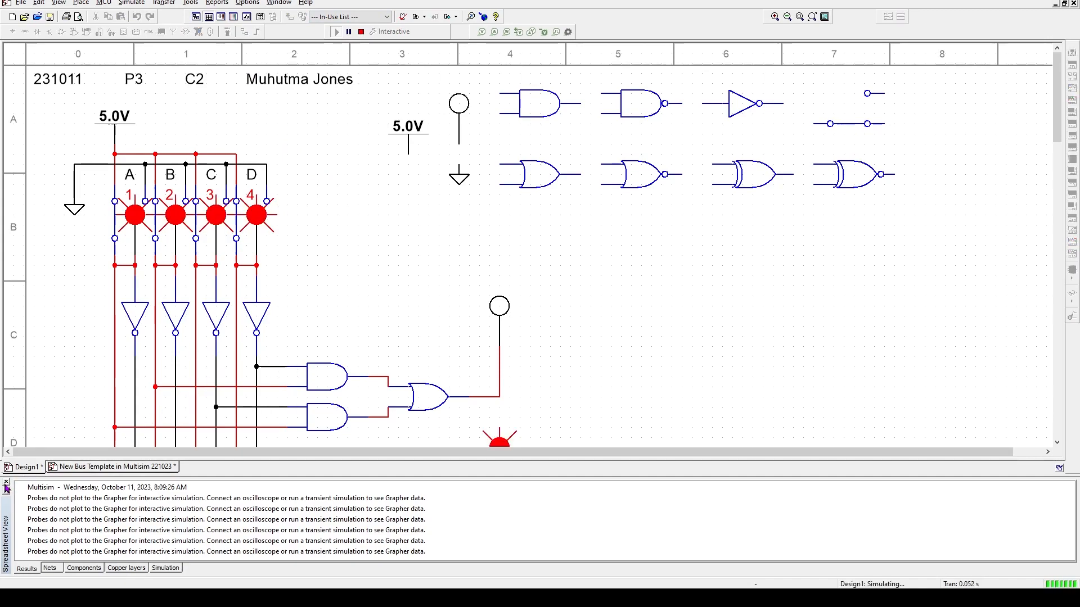
# - Close the results panel and toggle switches A–D through every combination from 0000 to 1111
pyautogui.click(6, 482)
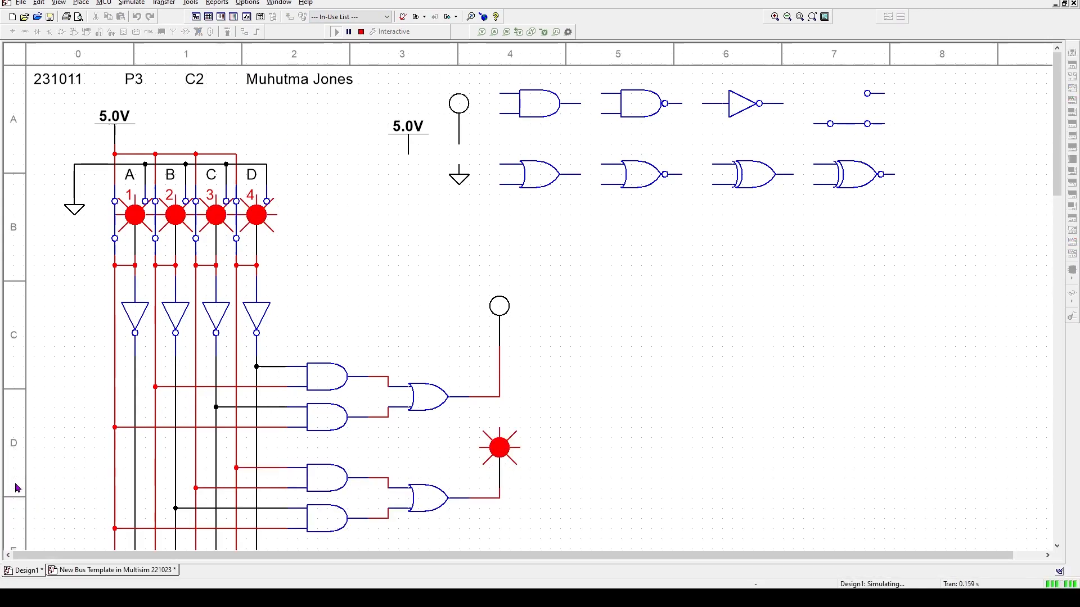
pyautogui.press('4')
pyautogui.press('3')
pyautogui.press('2')
pyautogui.press('1')
pyautogui.press('4')
pyautogui.press('4')
pyautogui.press('3')
pyautogui.press('4')
pyautogui.press('4')
pyautogui.press('3')
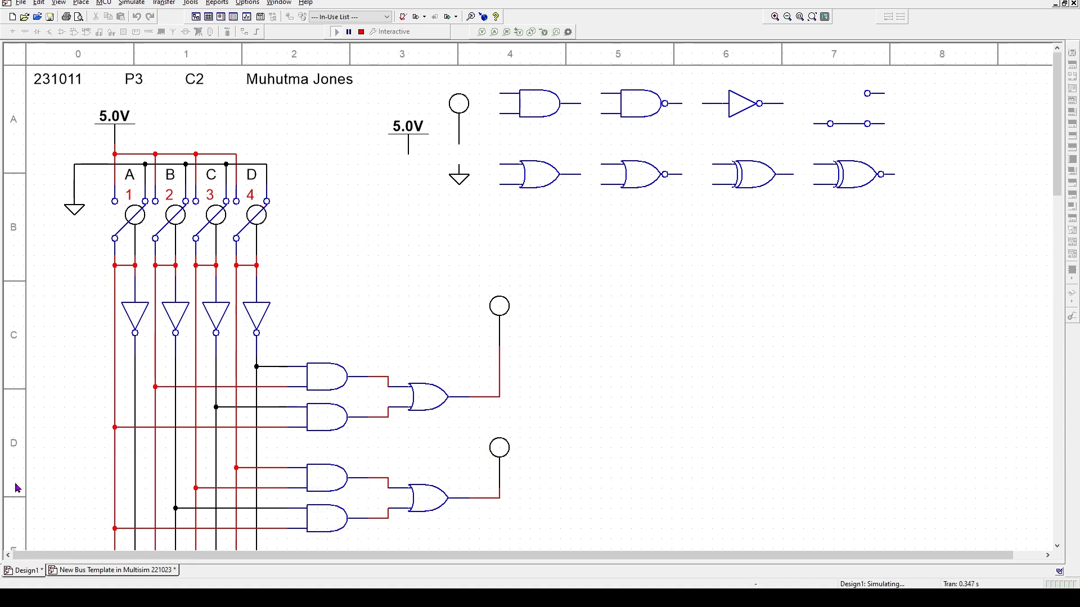
pyautogui.press('2')
pyautogui.press('4')
pyautogui.press('4')
pyautogui.press('3')
pyautogui.press('4')
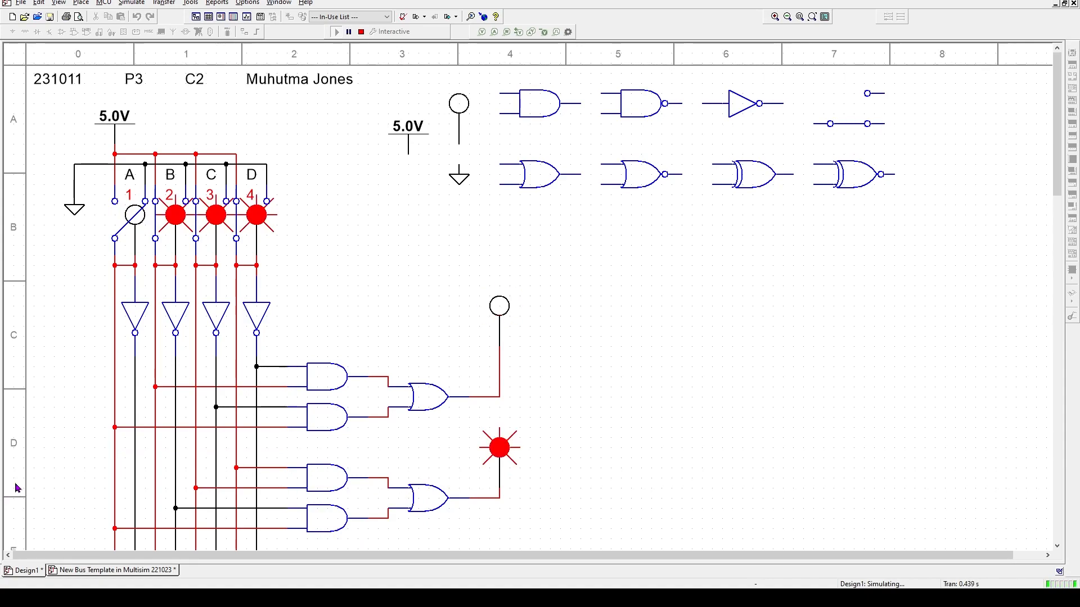
pyautogui.press('4')
pyautogui.press('3')
pyautogui.press('2')
pyautogui.press('1')
pyautogui.press('4')
pyautogui.press('4')
pyautogui.press('3')
pyautogui.press('4')
pyautogui.press('4')
pyautogui.press('3')
pyautogui.press('2')
pyautogui.press('4')
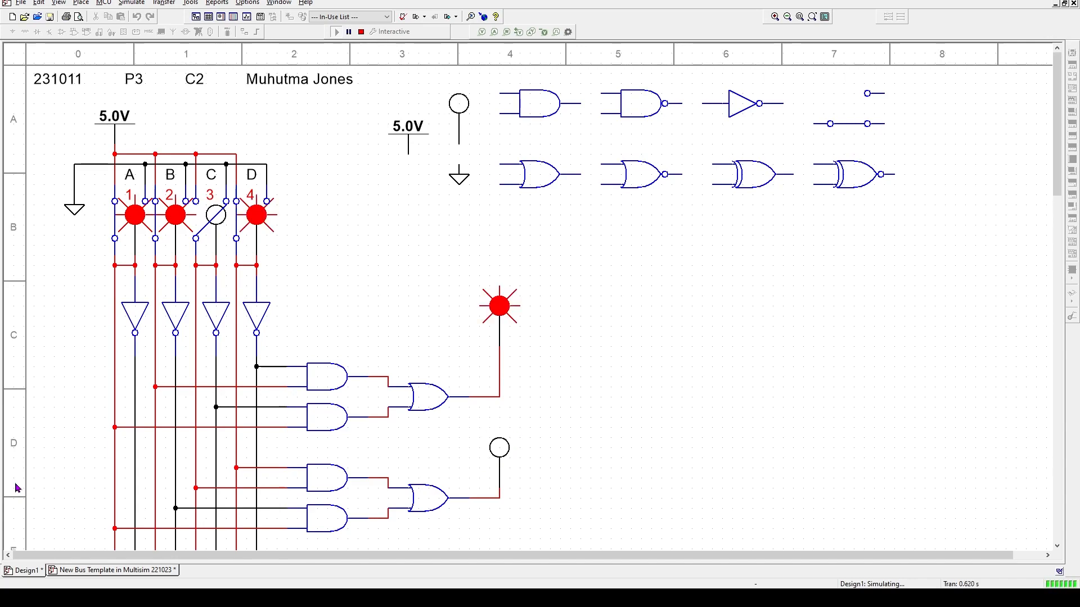
pyautogui.press('4')
pyautogui.press('3')
pyautogui.press('4')
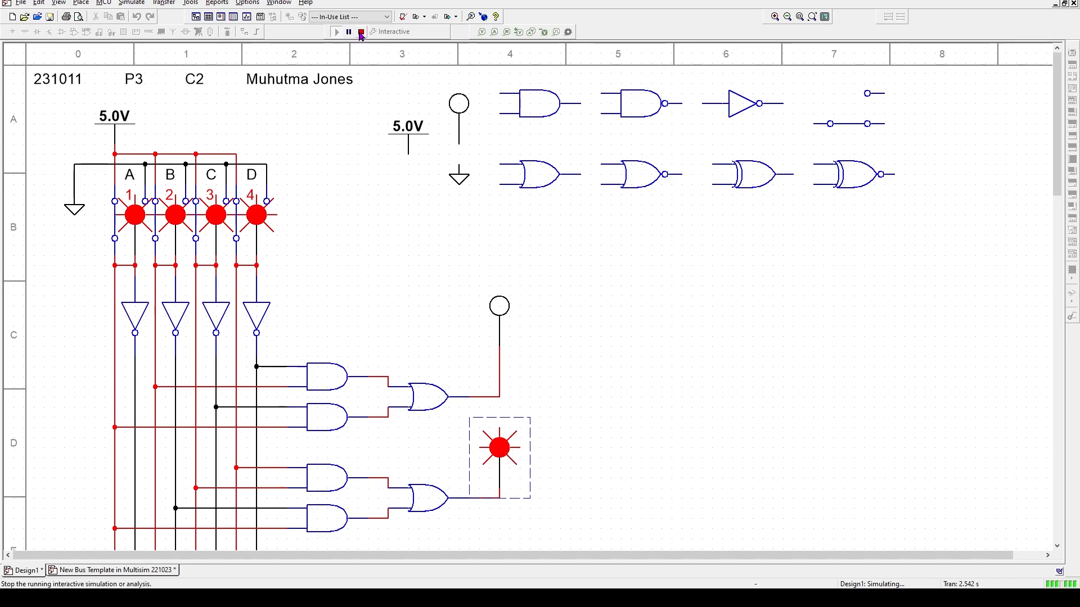
# - Stop the simulation, delete both output probes, and place a spare probe copy right of the switches
pyautogui.click(361, 32)
pyautogui.press('Delete')
pyautogui.click(500, 308)
pyautogui.press('Delete')
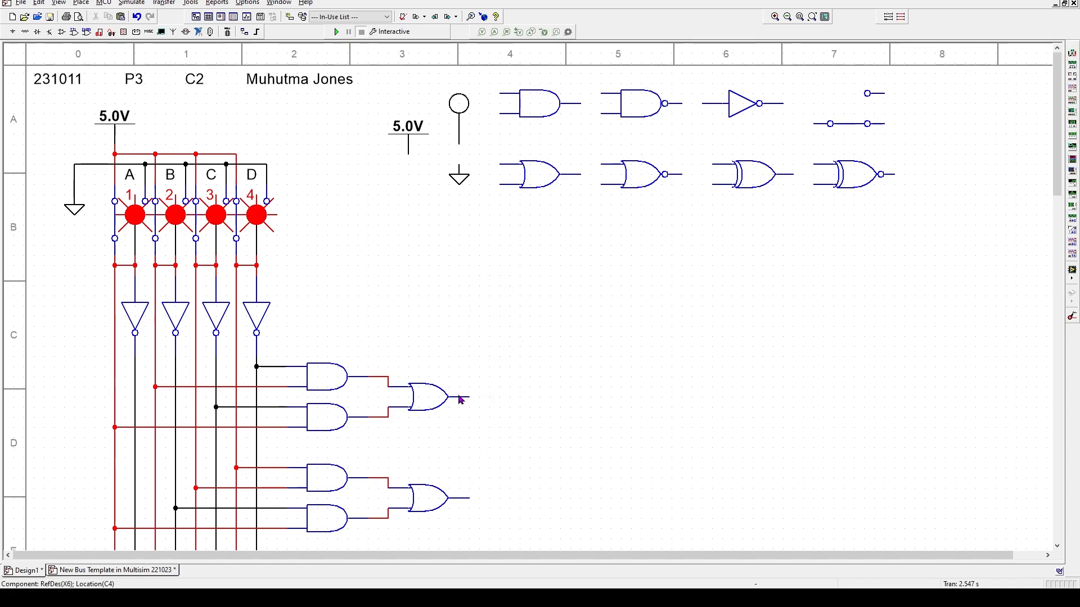
pyautogui.click(467, 113)
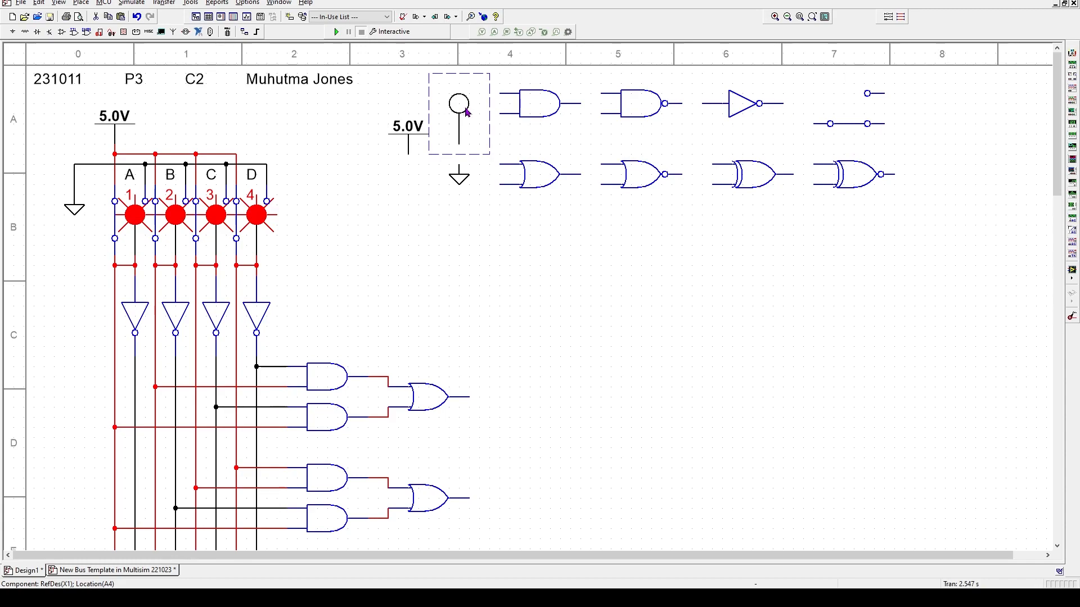
pyautogui.click(344, 258)
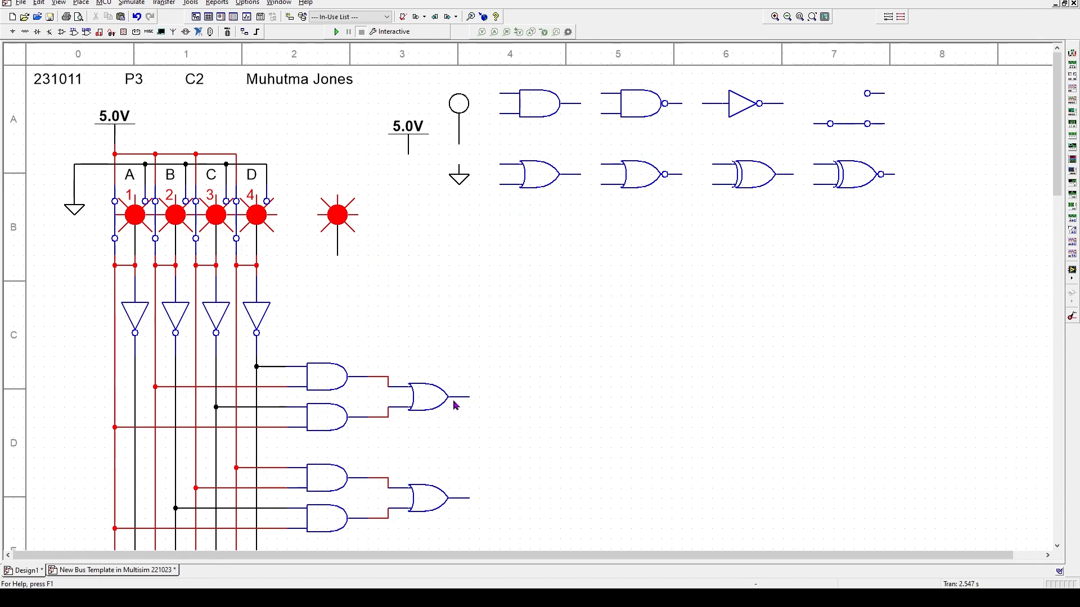
# - Paste an OR gate into row D and wire the upper OR gate's output into it
pyautogui.click(538, 177)
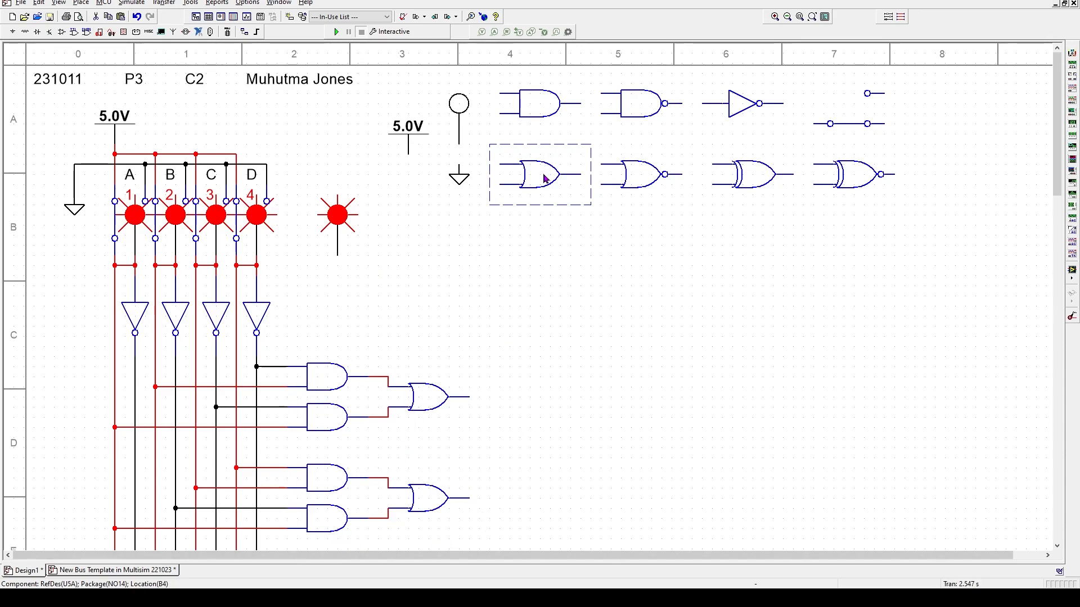
pyautogui.hotkey('ctrl', 'v')
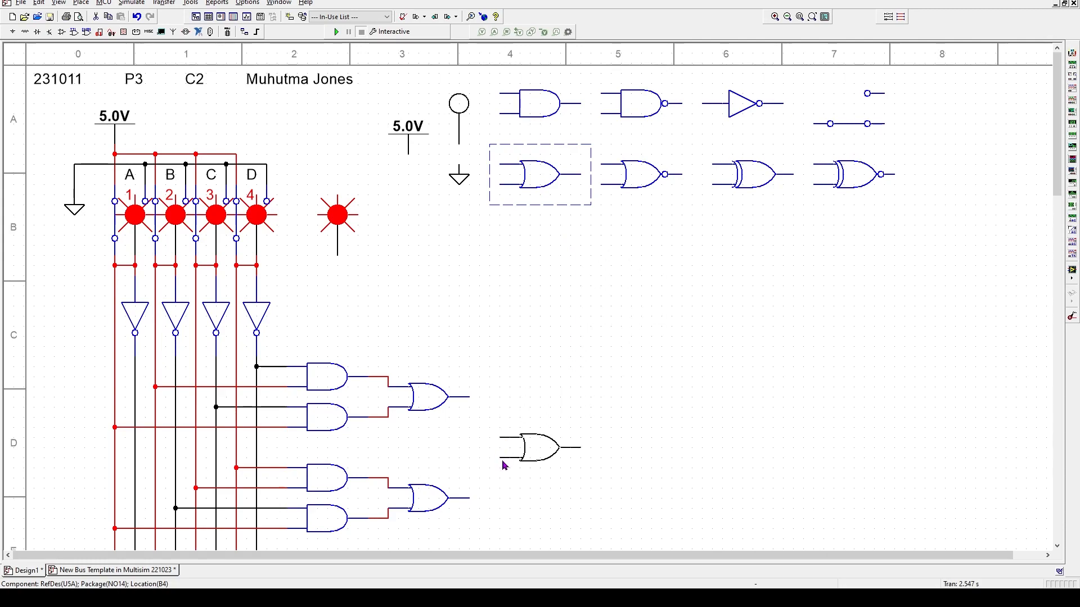
pyautogui.click(501, 453)
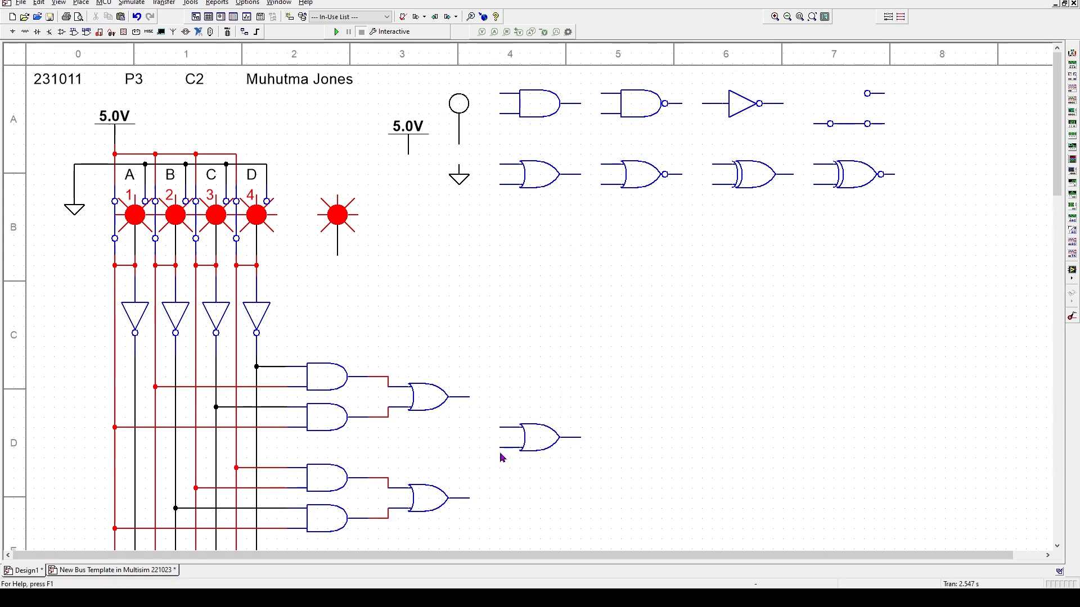
pyautogui.click(469, 397)
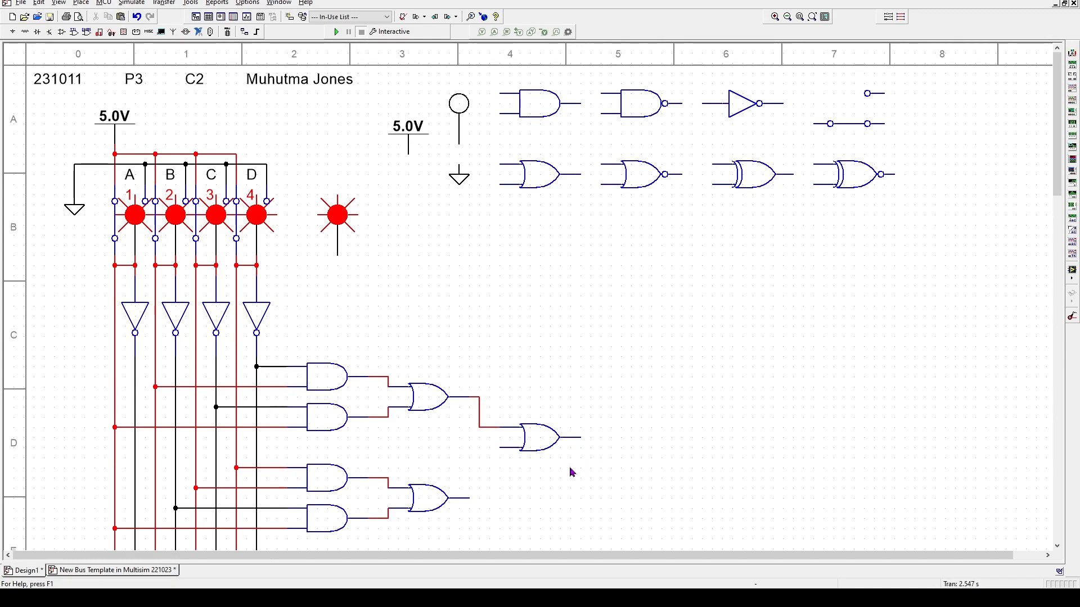
pyautogui.moveTo(561, 447); pyautogui.dragTo(550, 442)
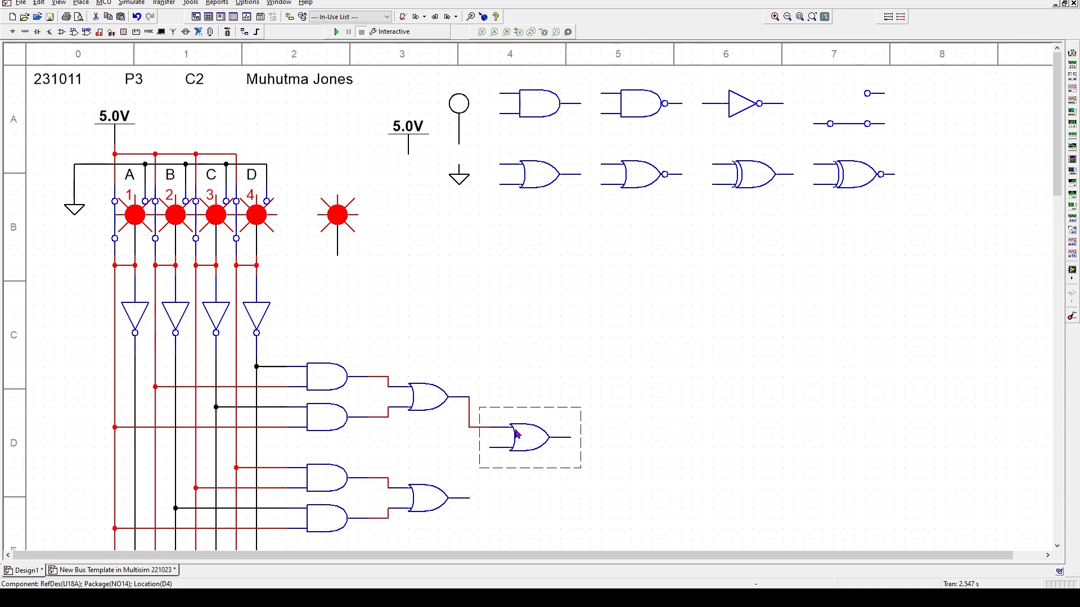
pyautogui.click(469, 416)
pyautogui.moveTo(470, 411); pyautogui.dragTo(479, 413)
pyautogui.click(577, 464)
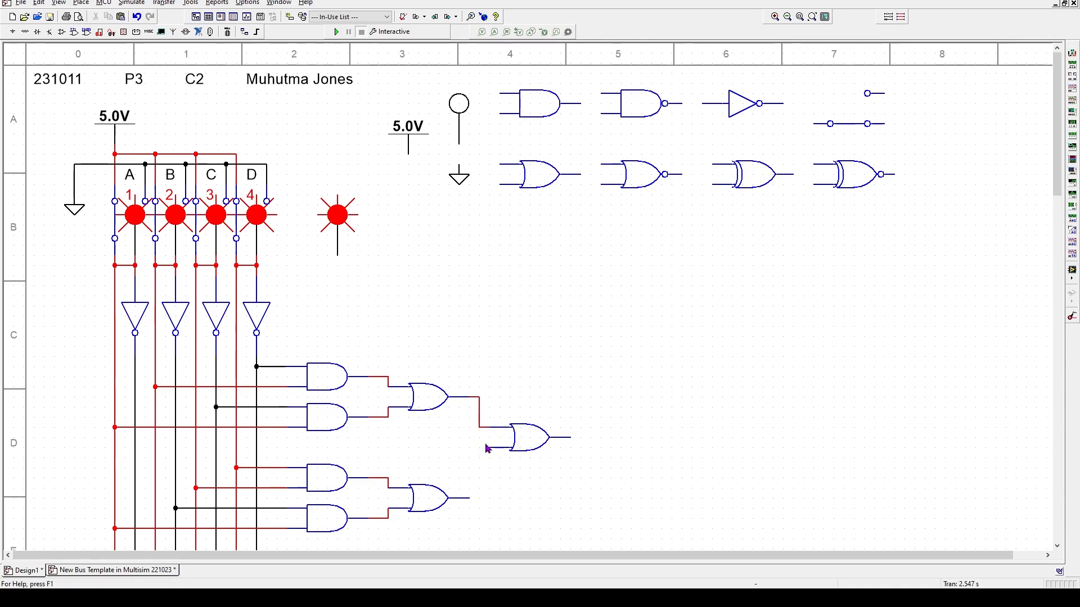
# - Wire the lower OR output into the final OR gate, align the wire bends, and connect its output to the probe
pyautogui.click(470, 498)
pyautogui.click(528, 450)
pyautogui.press('Down')
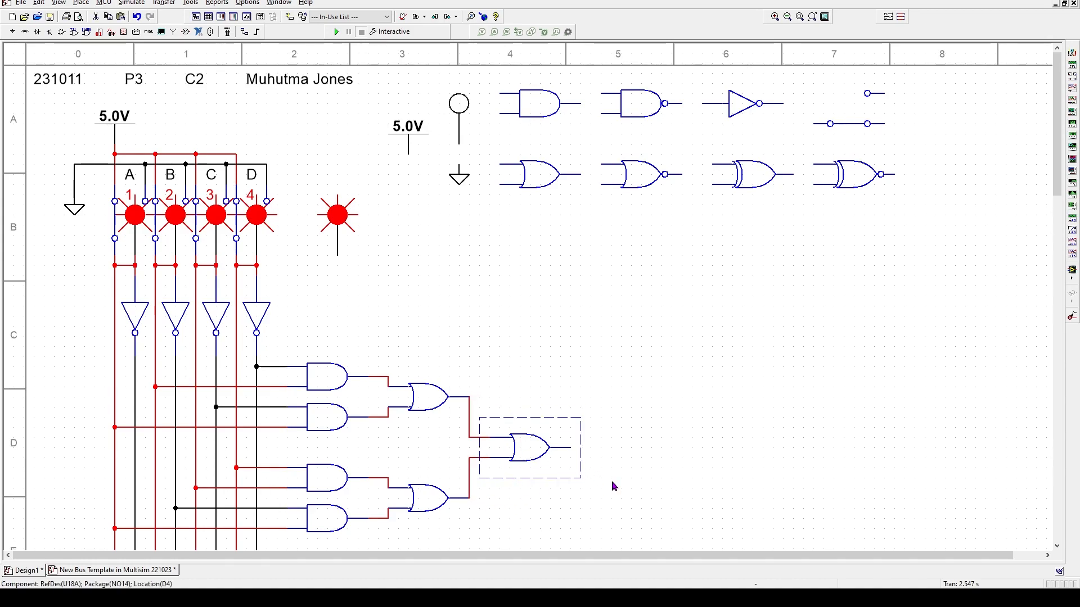
pyautogui.click(470, 422)
pyautogui.moveTo(470, 419); pyautogui.dragTo(479, 418)
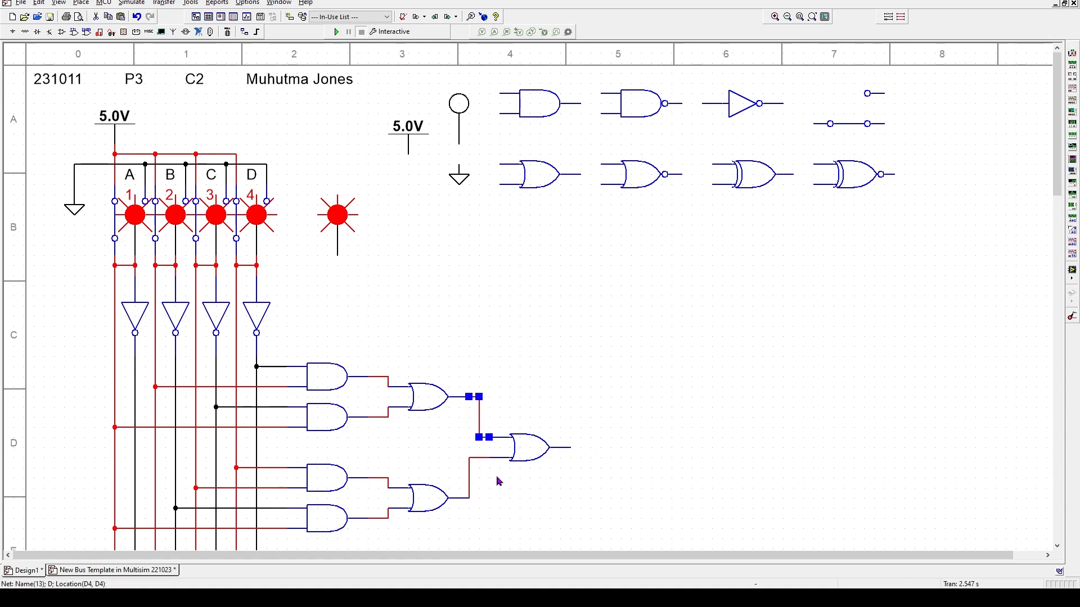
pyautogui.click(470, 475)
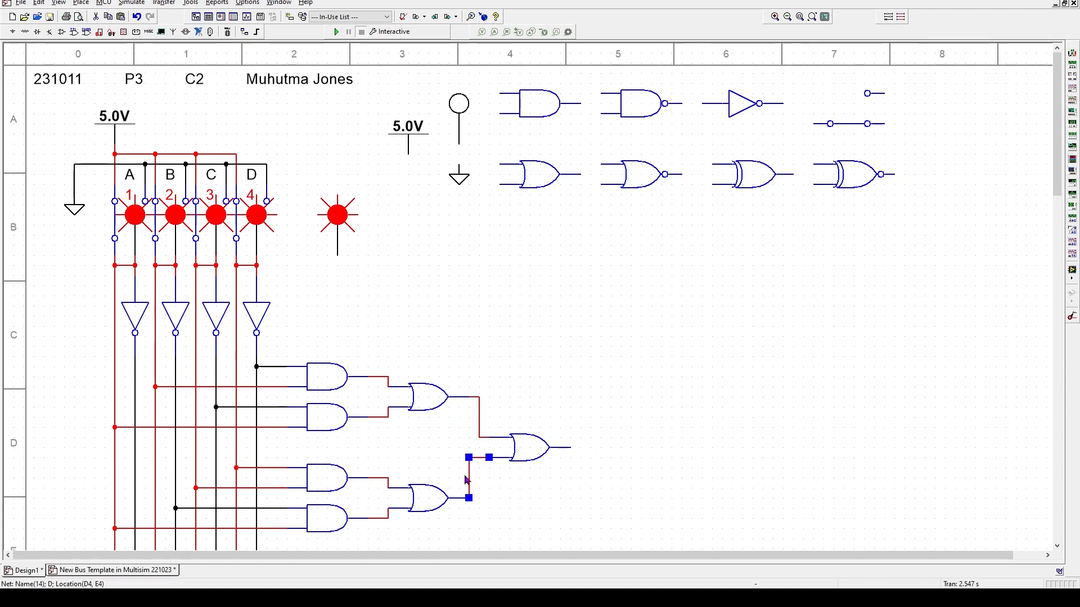
pyautogui.moveTo(473, 473); pyautogui.dragTo(482, 474)
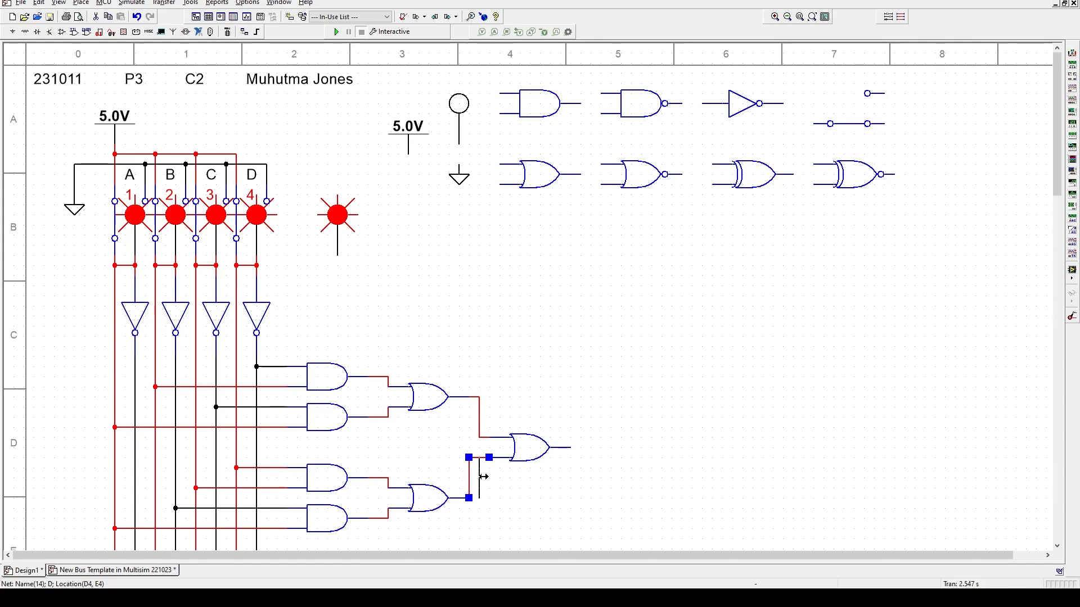
pyautogui.click(566, 324)
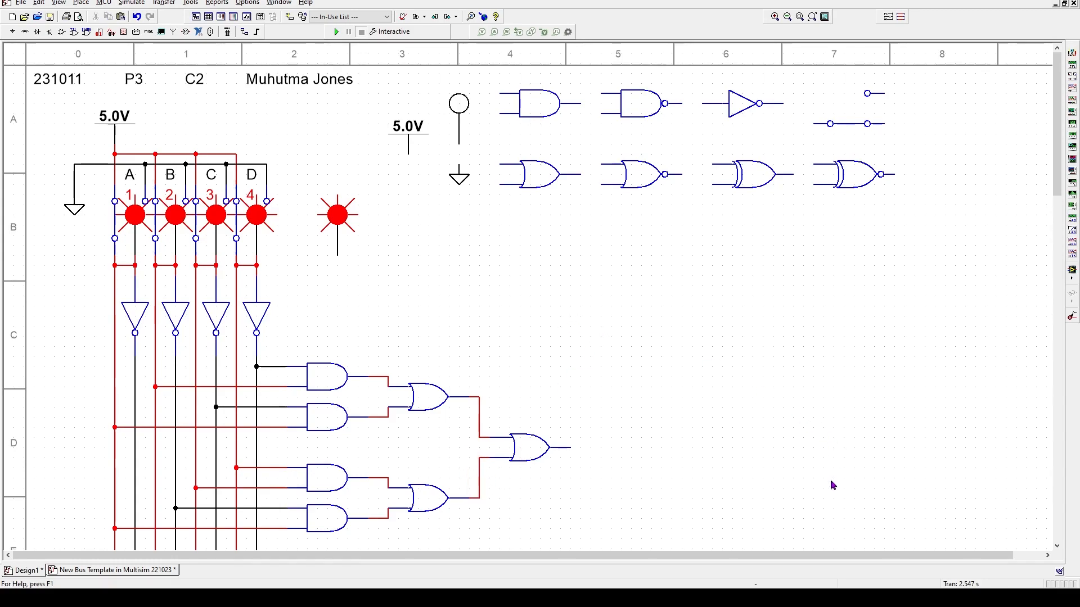
pyautogui.click(571, 447)
pyautogui.click(338, 254)
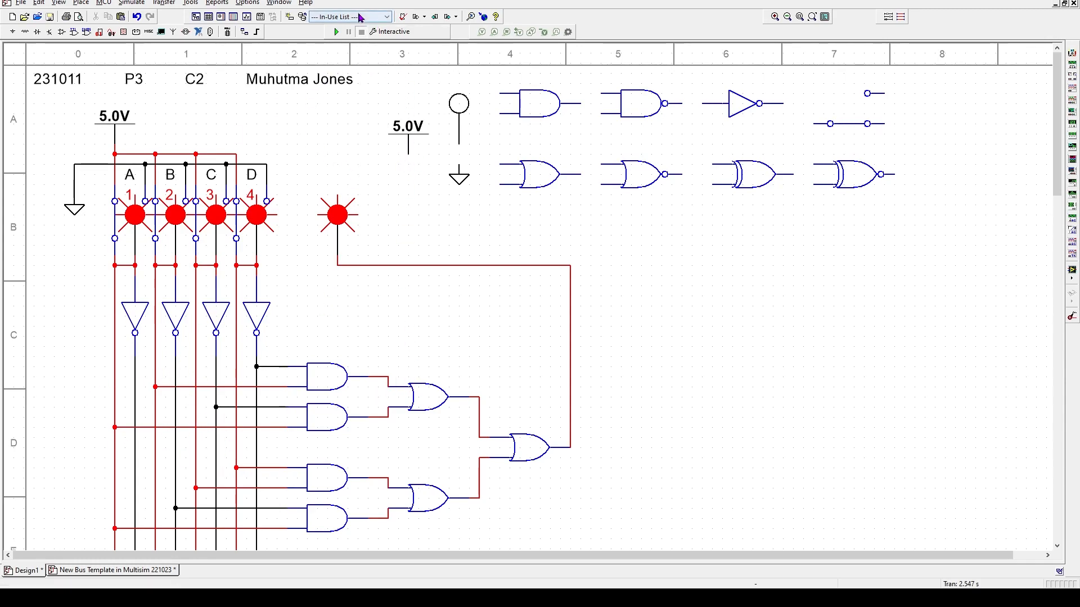
# - Run the simulation, close the Spreadsheet View, and step switches through the first binary combinations with keys 2–4
pyautogui.click(337, 31)
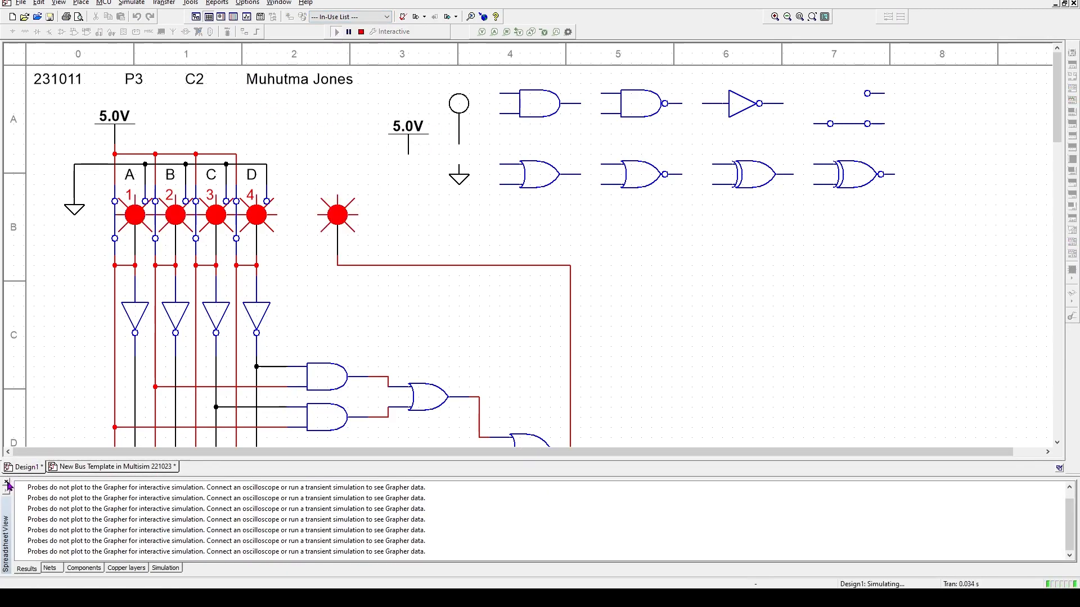
pyautogui.click(6, 482)
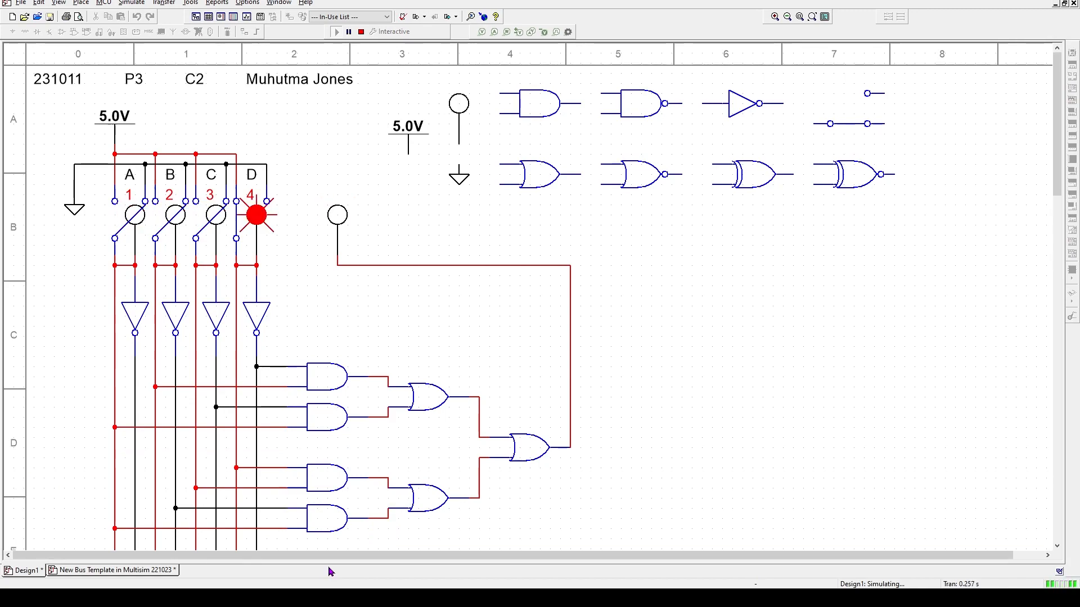
pyautogui.press('3')
pyautogui.press('4')
pyautogui.press('4')
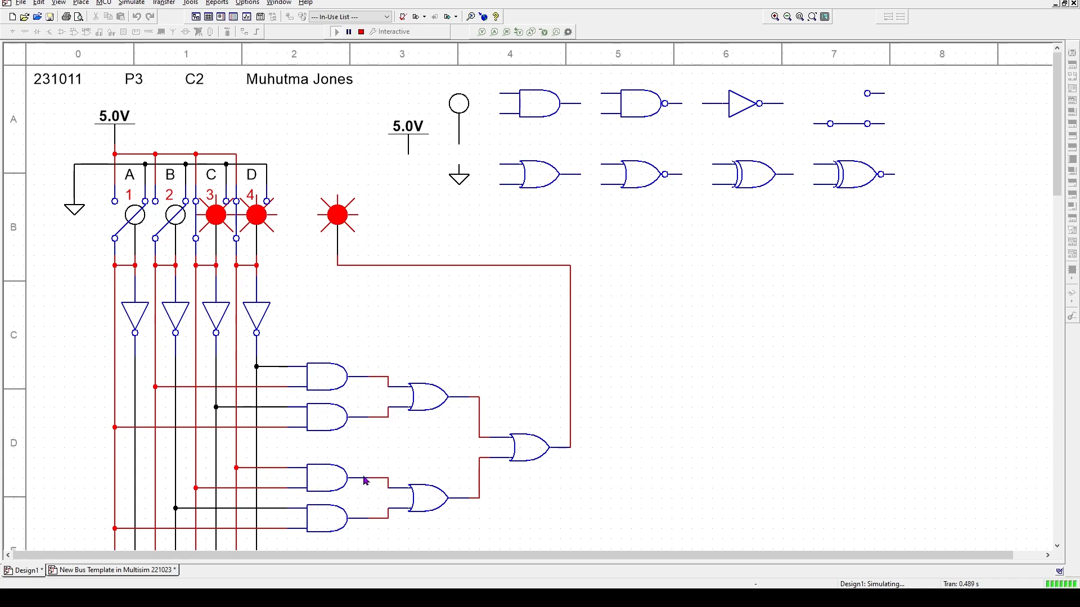
pyautogui.press('4')
pyautogui.press('3')
pyautogui.press('2')
pyautogui.press('4')
pyautogui.press('4')
pyautogui.press('3')
# - Continue counting switches A–D through the remaining combinations until all four are on and the output probe lights red
pyautogui.press('4')
pyautogui.press('4')
pyautogui.press('3')
pyautogui.press('2')
pyautogui.press('1')
pyautogui.press('4')
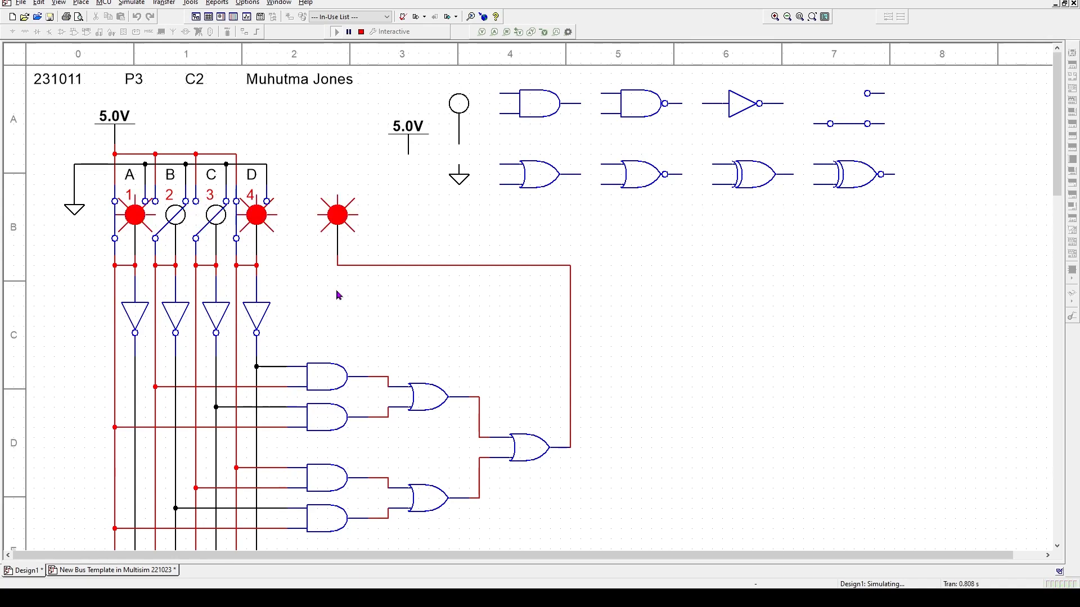
pyautogui.press('4')
pyautogui.press('3')
pyautogui.press('2')
pyautogui.press('4')
pyautogui.press('4')
pyautogui.press('3')
pyautogui.press('4')
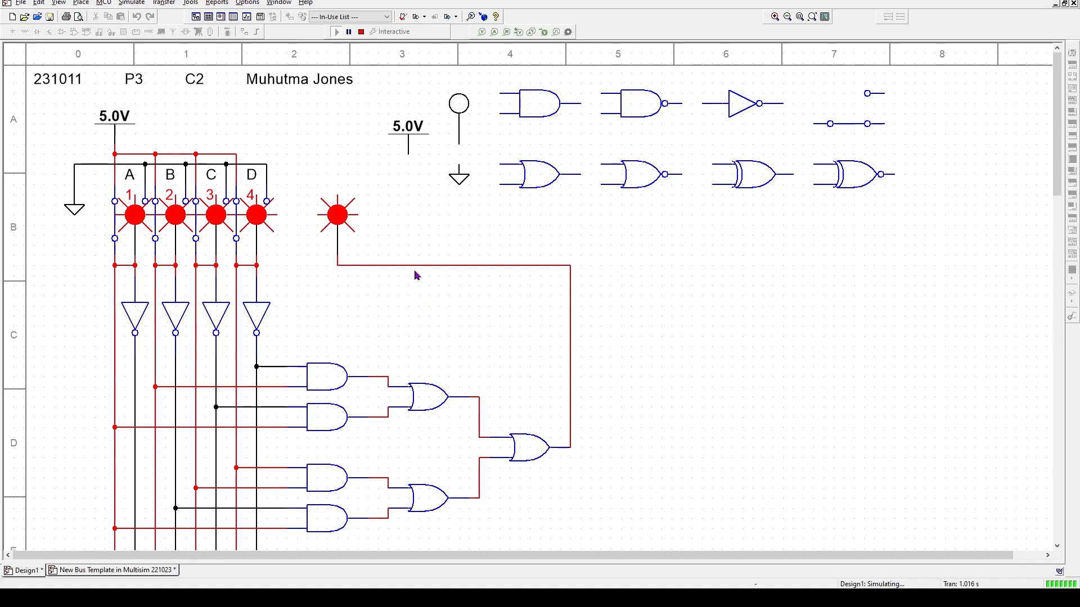